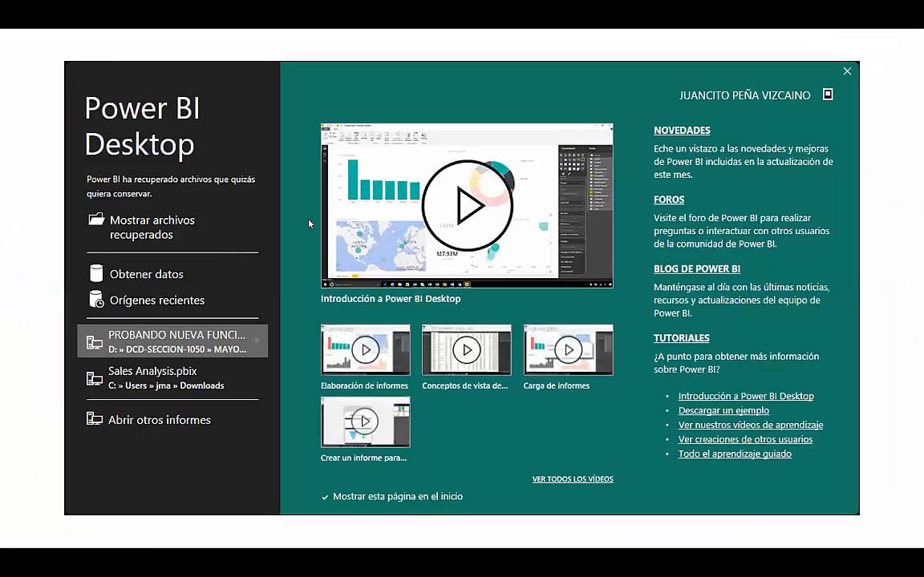
click(451, 170)
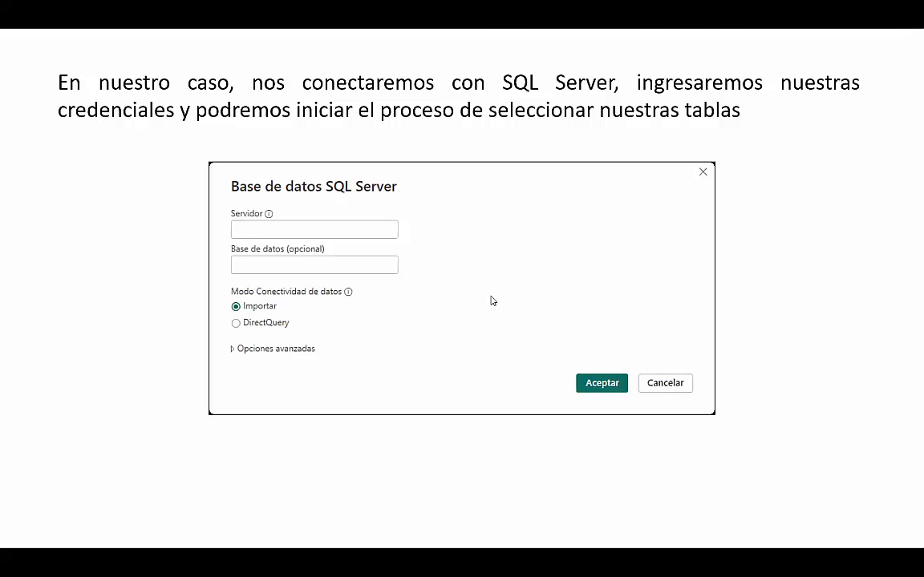
Switch to Power BI Desktop, close its start screen and dismiss the recovery notice, choosing to delete the recovered files.
key(alt+Tab)
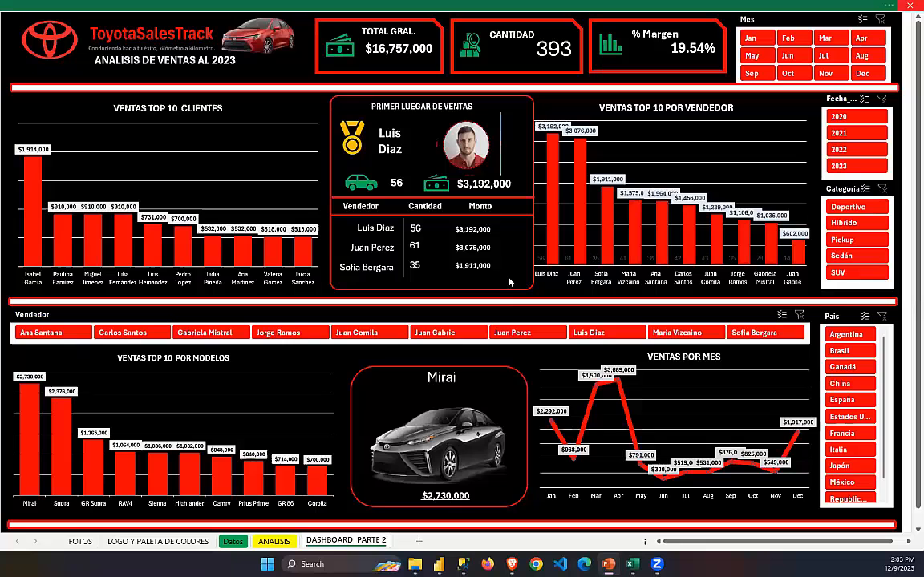
click(439, 563)
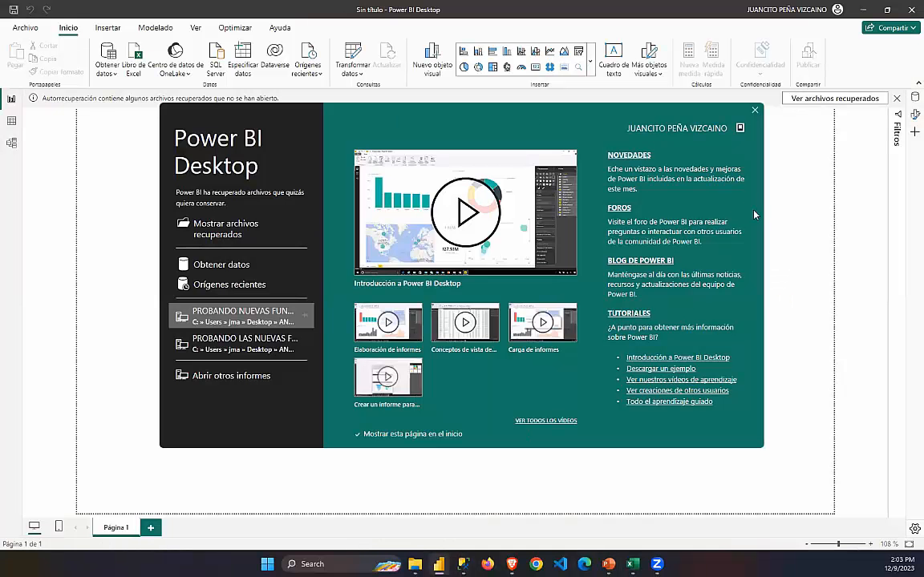
click(753, 111)
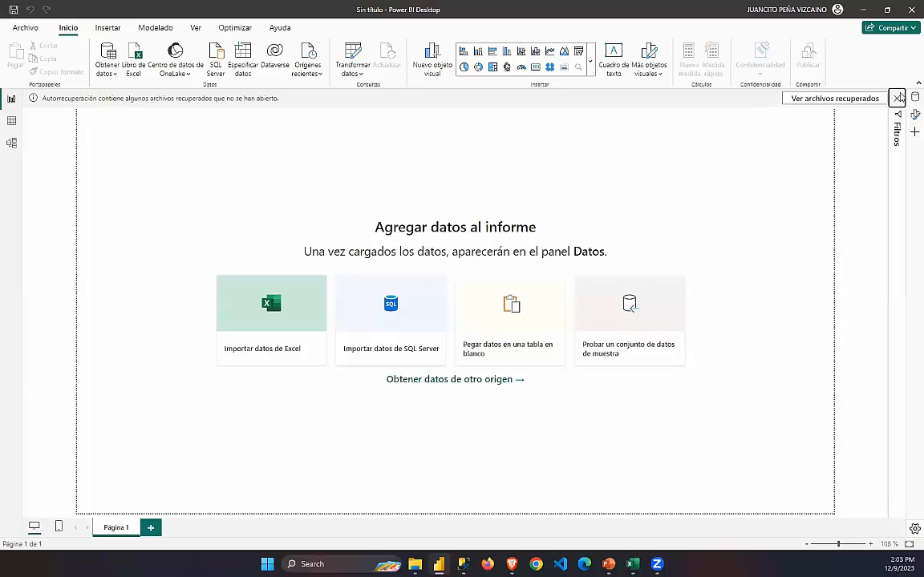
click(897, 98)
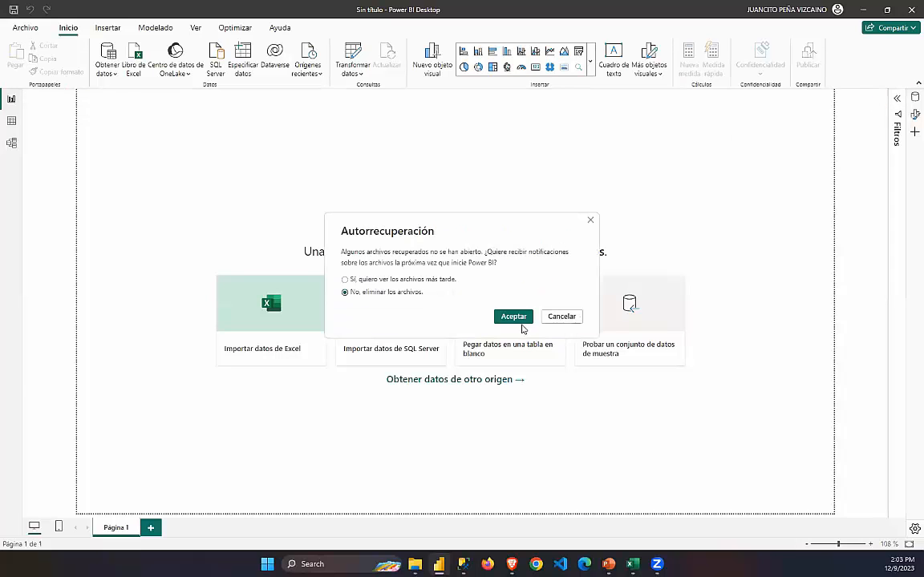
click(516, 318)
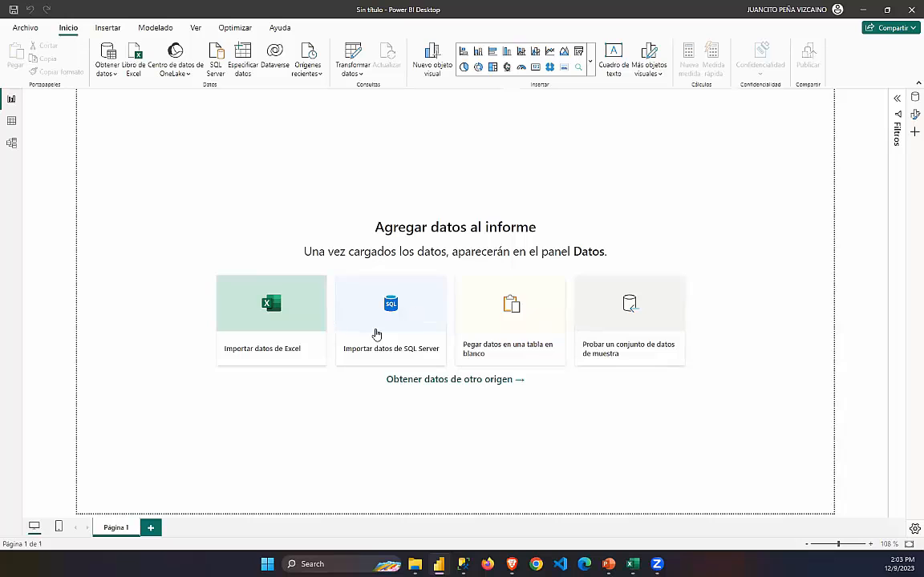
Open the full list of data sources and examine the connectors under Todo, Base de datos and Otras.
click(109, 71)
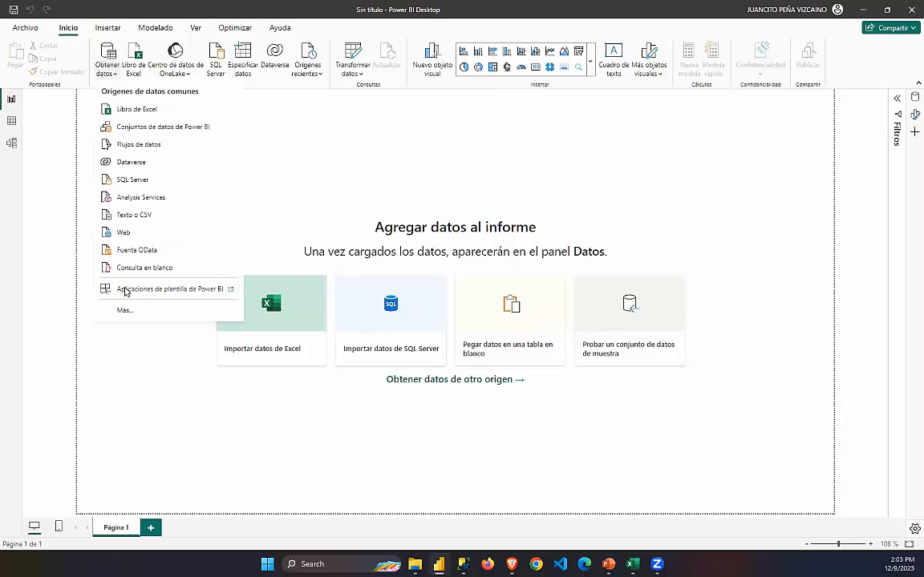
click(136, 312)
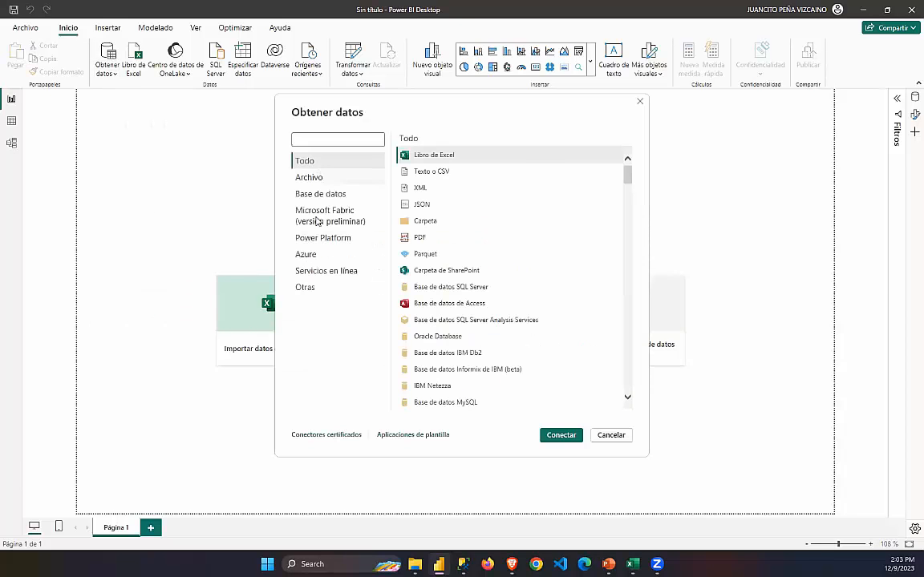
scroll(457, 255, down, 1)
scroll(458, 255, down, 15)
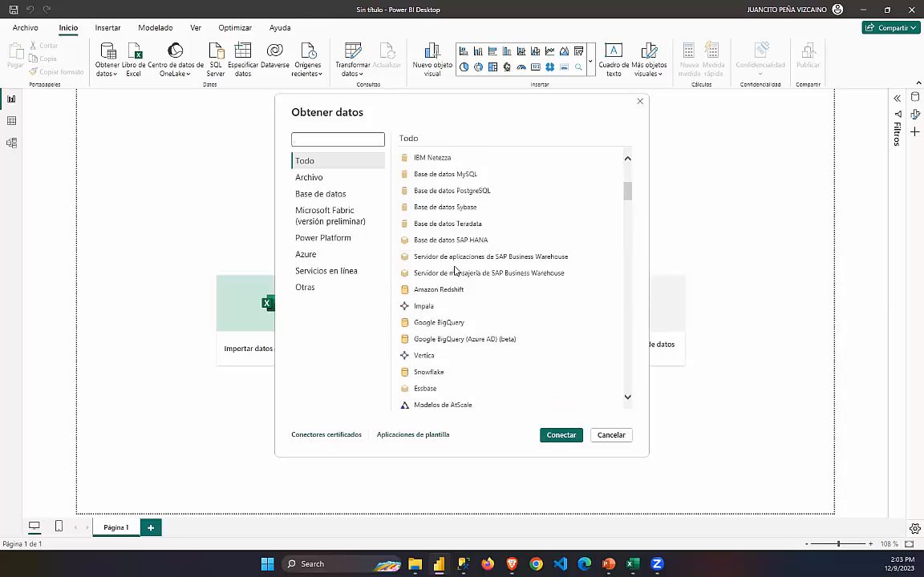
scroll(471, 297, down, 20)
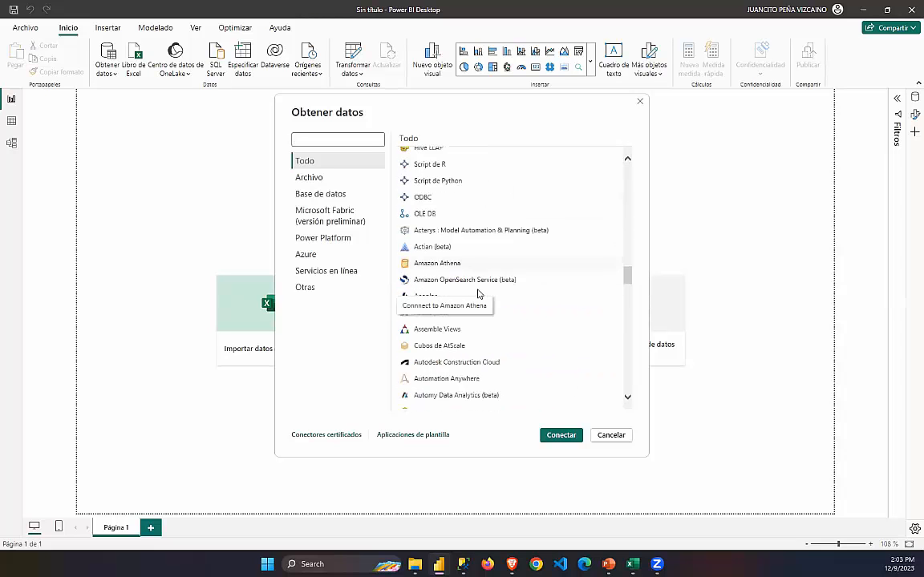
scroll(461, 293, down, 10)
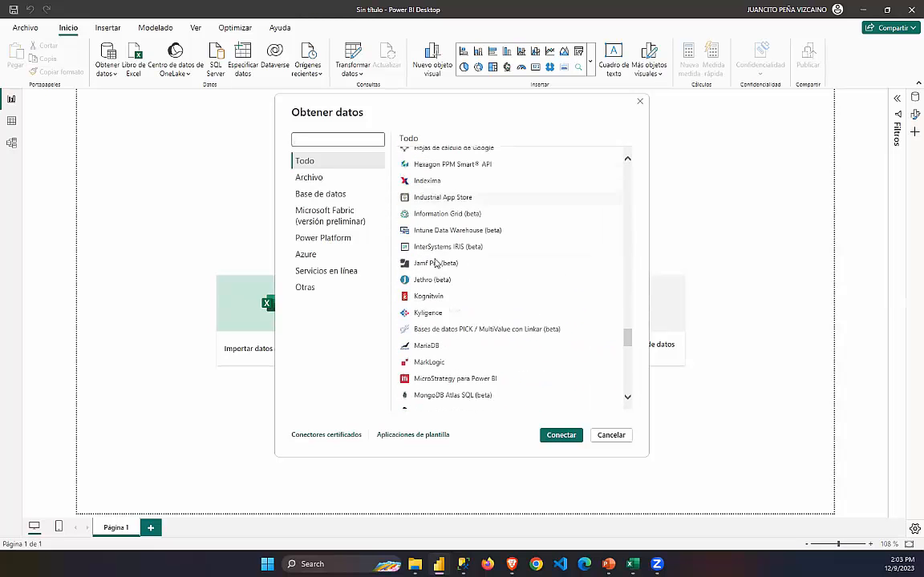
click(341, 194)
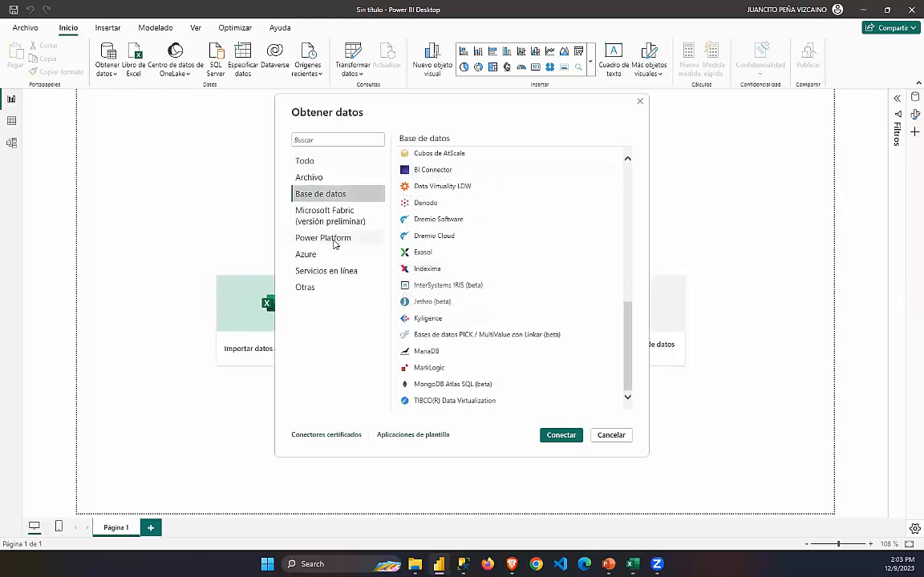
click(314, 291)
scroll(471, 211, up, 10)
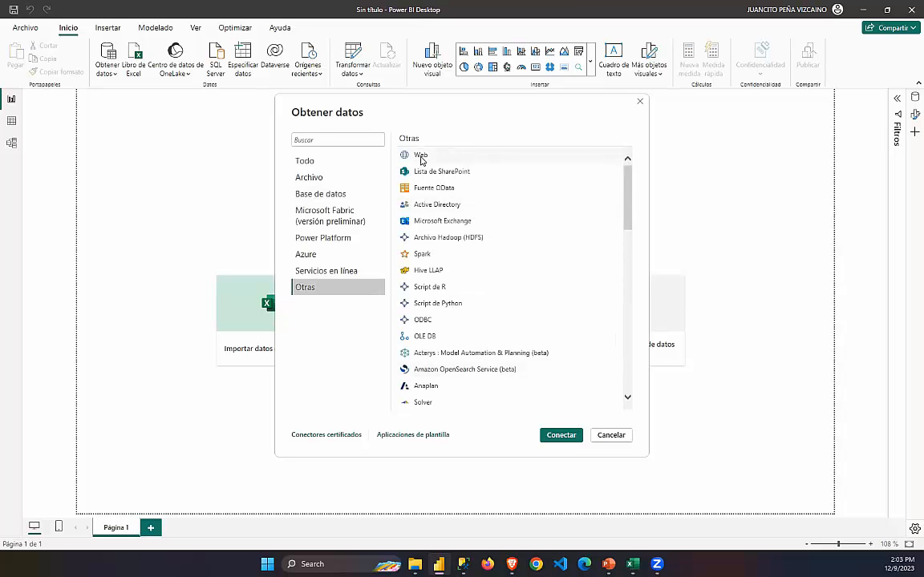
click(421, 157)
scroll(435, 230, down, 20)
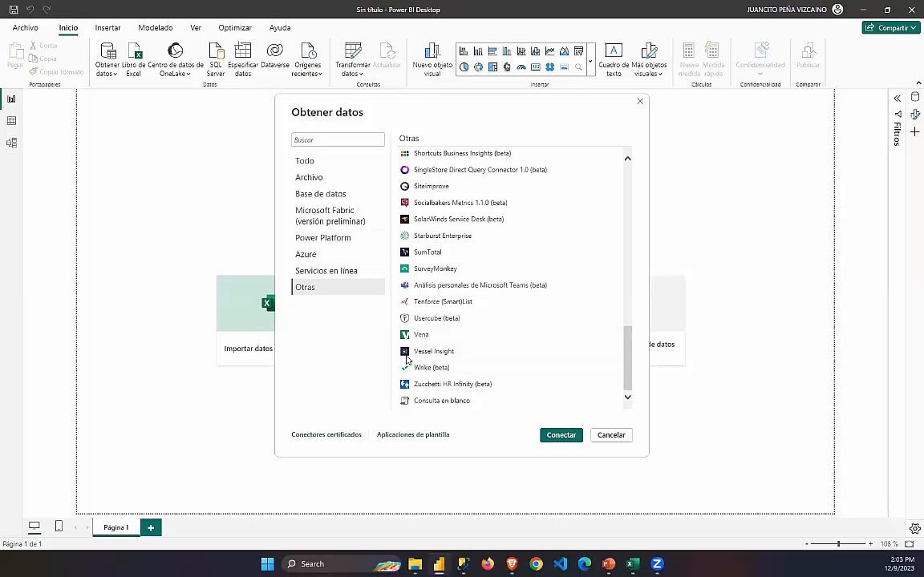
Choose the Base de datos SQL Server connector from the database sources and open its connection dialog.
click(330, 196)
scroll(462, 185, up, 15)
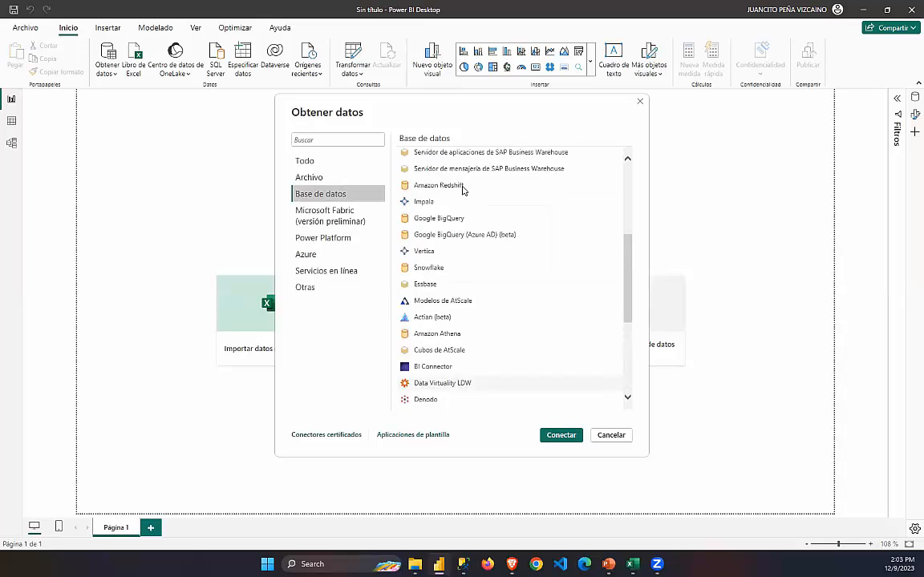
click(468, 157)
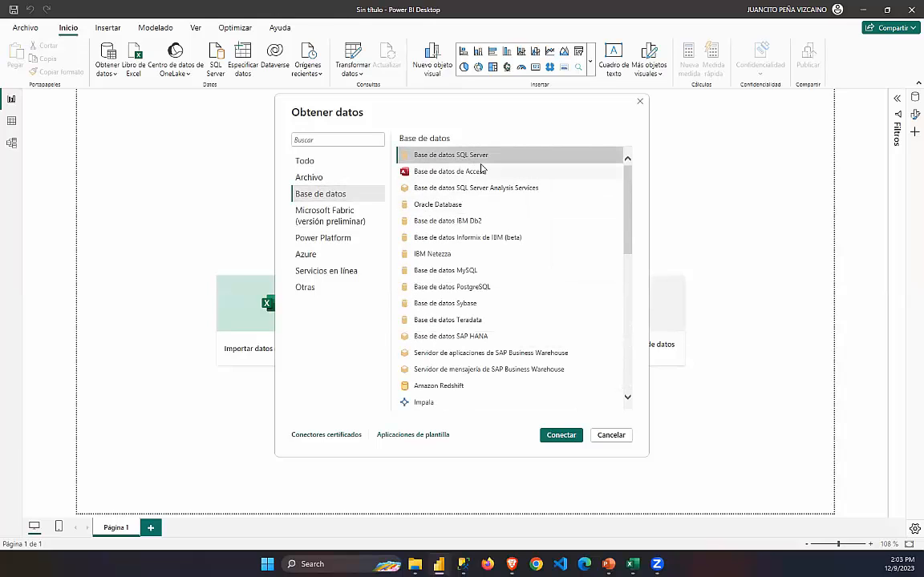
click(563, 437)
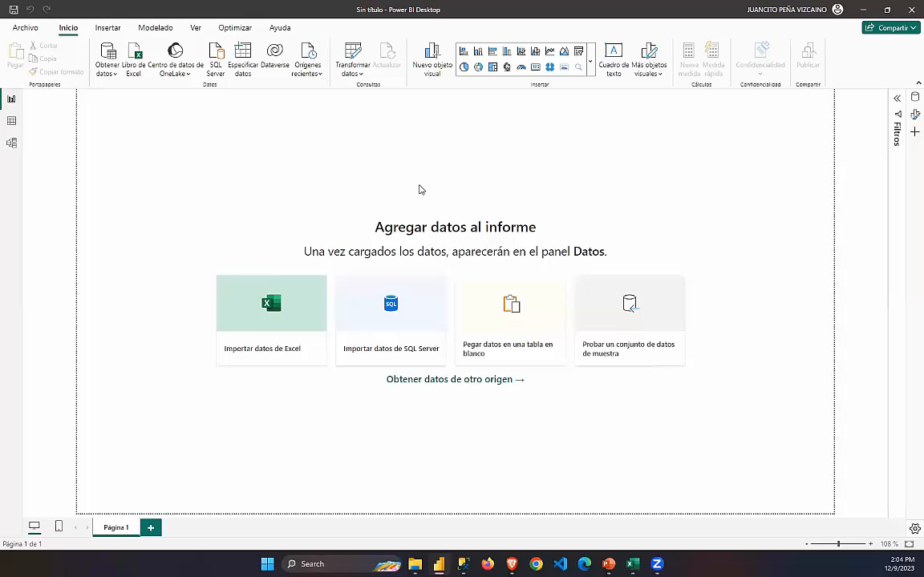
click(384, 293)
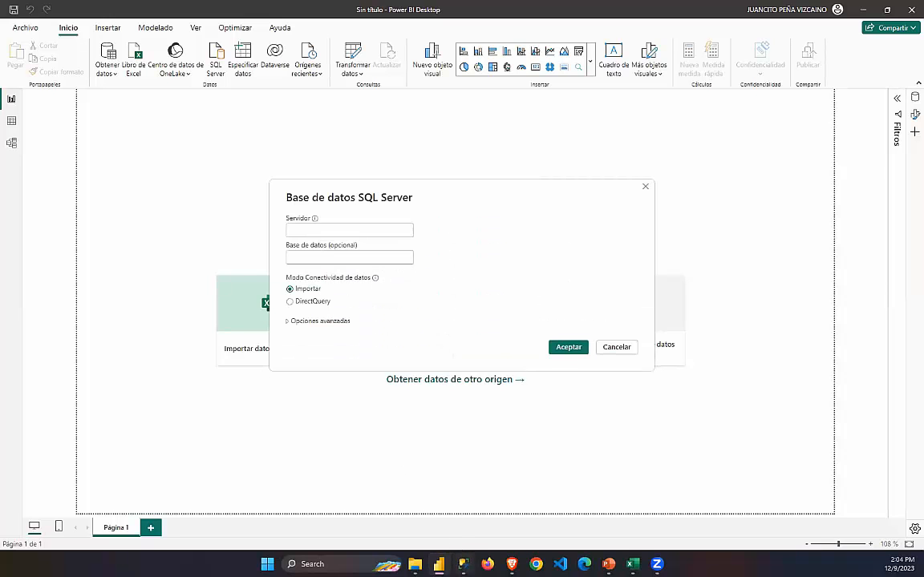
Copy the server name ADVISERTECNOLOG from the SQL Server Management Studio connection dialog and enter it as the Servidor in Power BI Desktop.
key(alt+Tab)
click(40, 77)
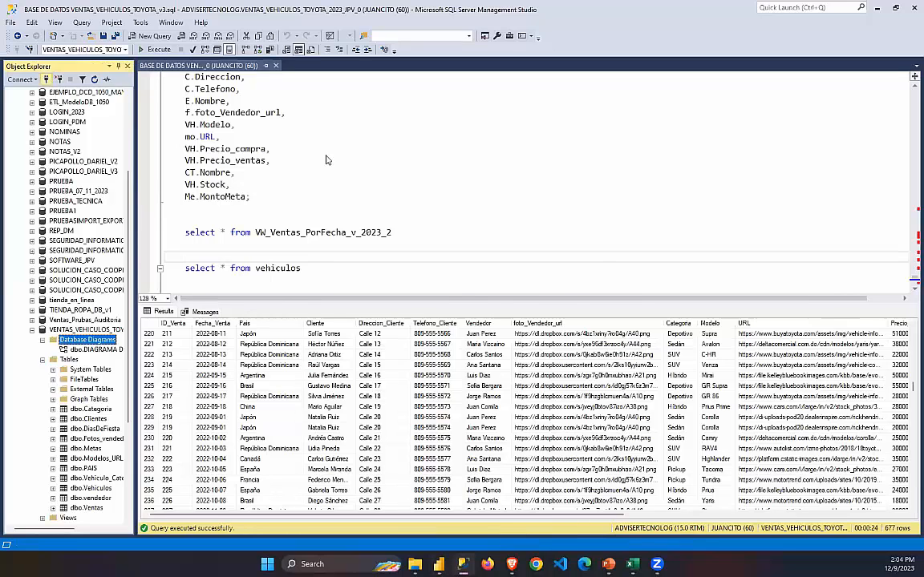
right_click(427, 213)
click(473, 250)
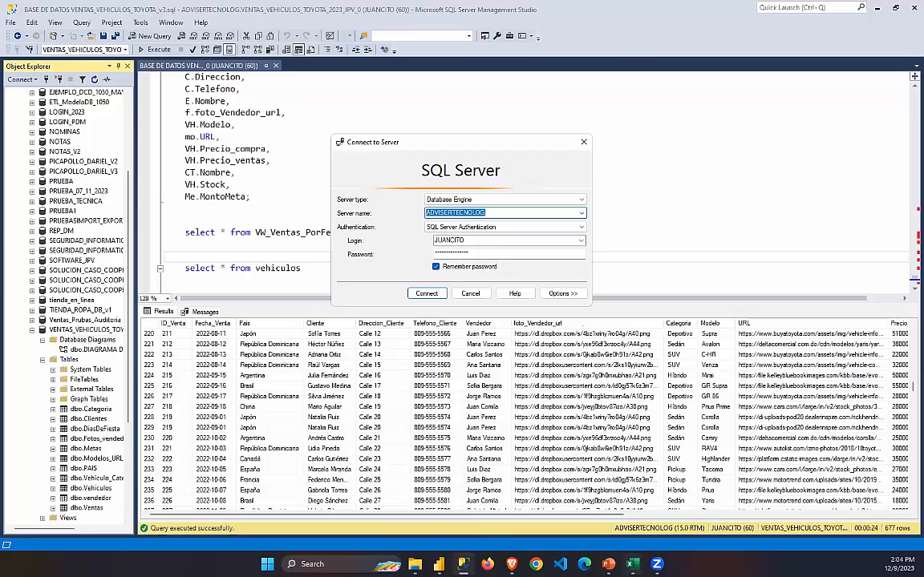
key(alt+Tab)
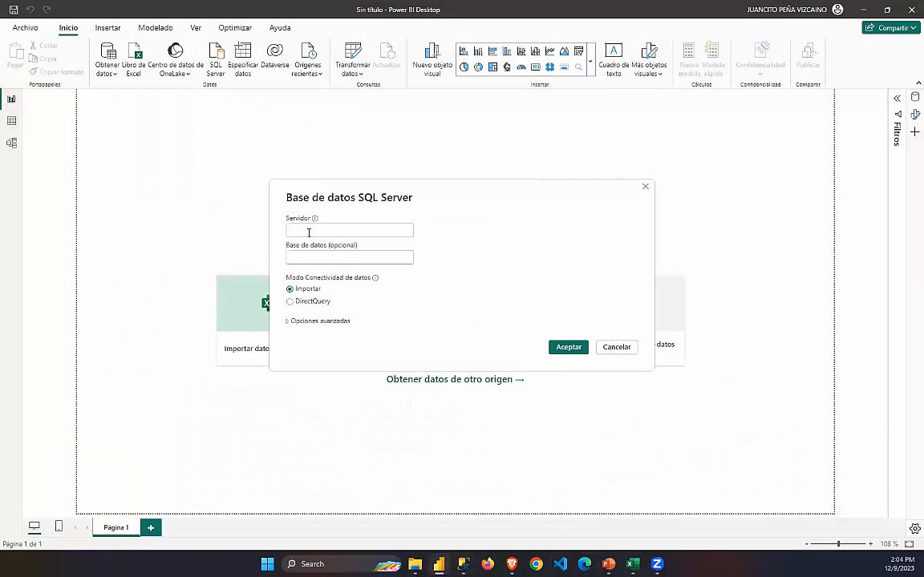
key(ctrl+v)
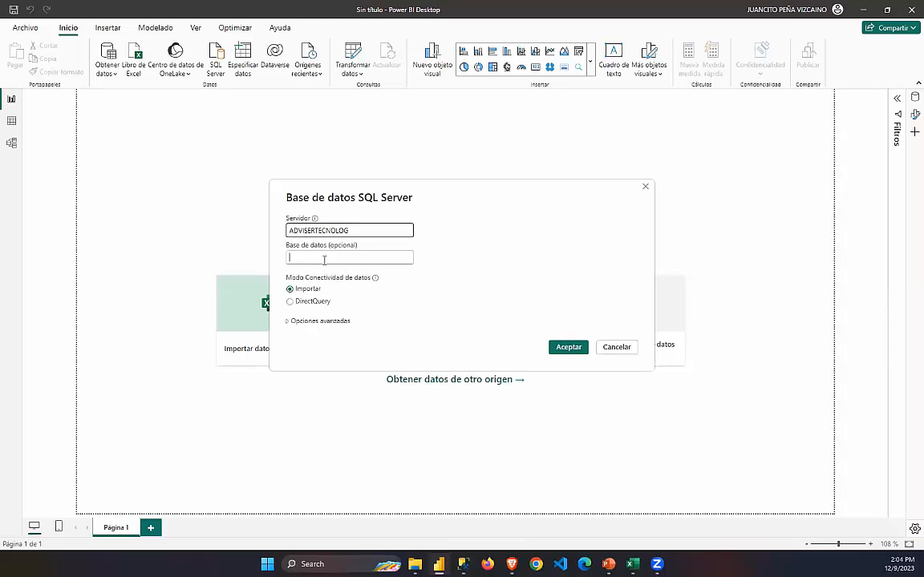
Copy the database name VENTAS_VEHICULOS_TOYOTA_2023_JPV_0 from SQL Server Management Studio and enter it as the Base de datos in Power BI Desktop.
key(alt+Tab)
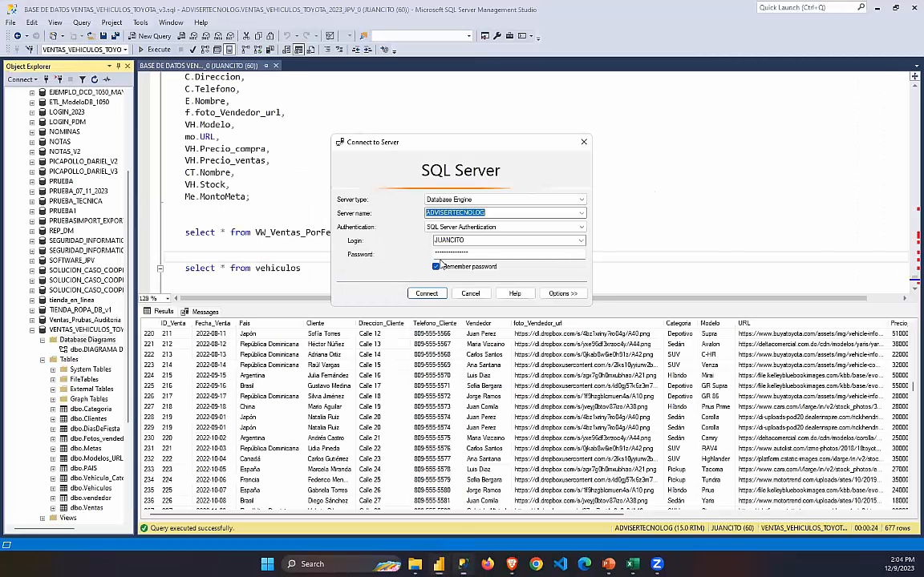
click(470, 295)
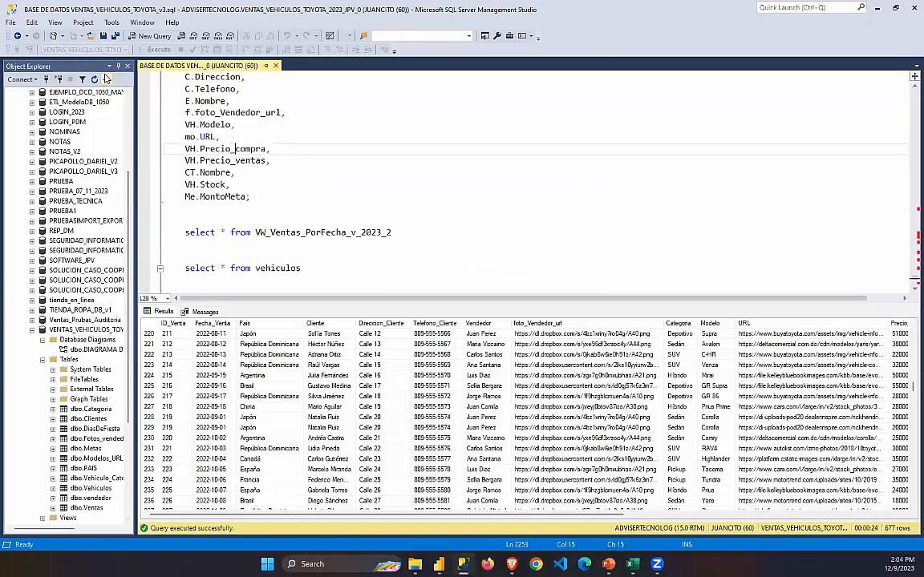
click(80, 49)
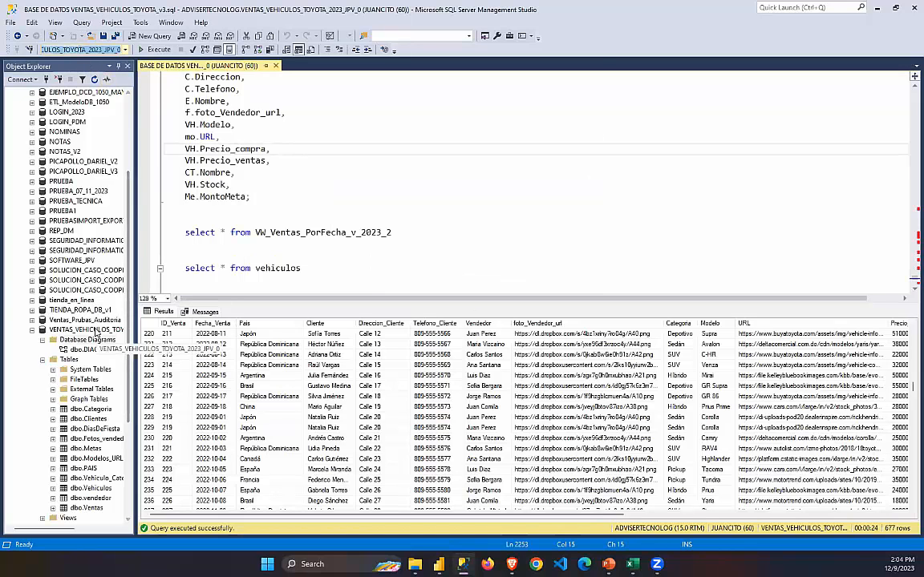
click(116, 329)
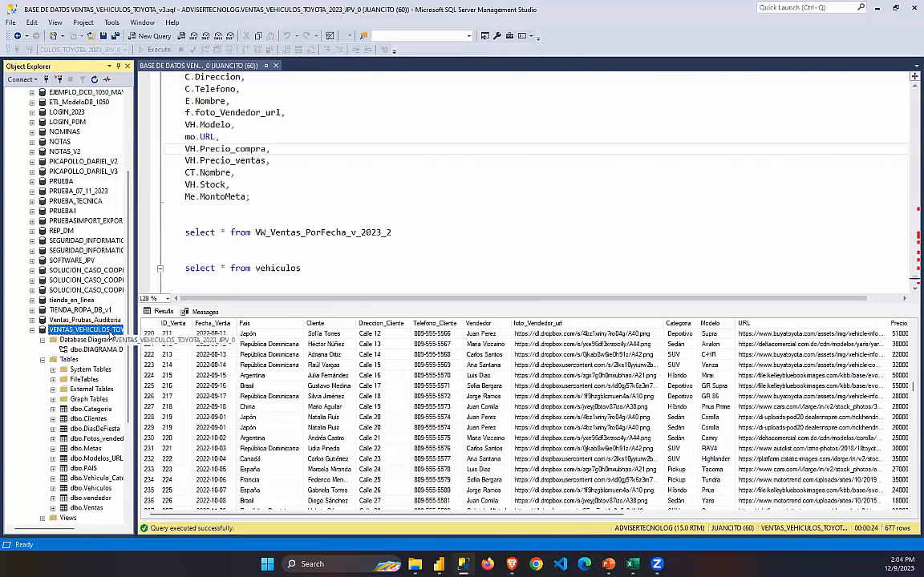
click(110, 330)
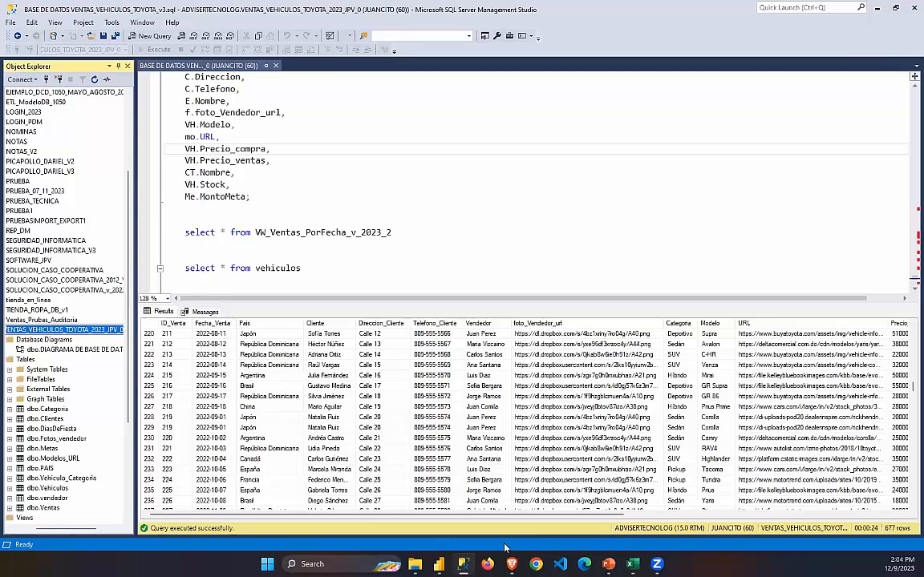
click(438, 565)
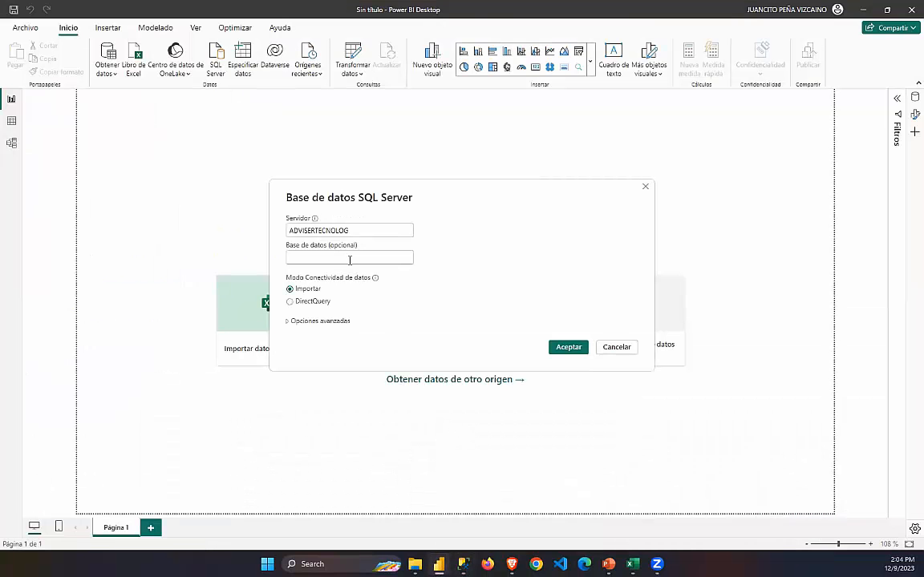
key(ctrl+v)
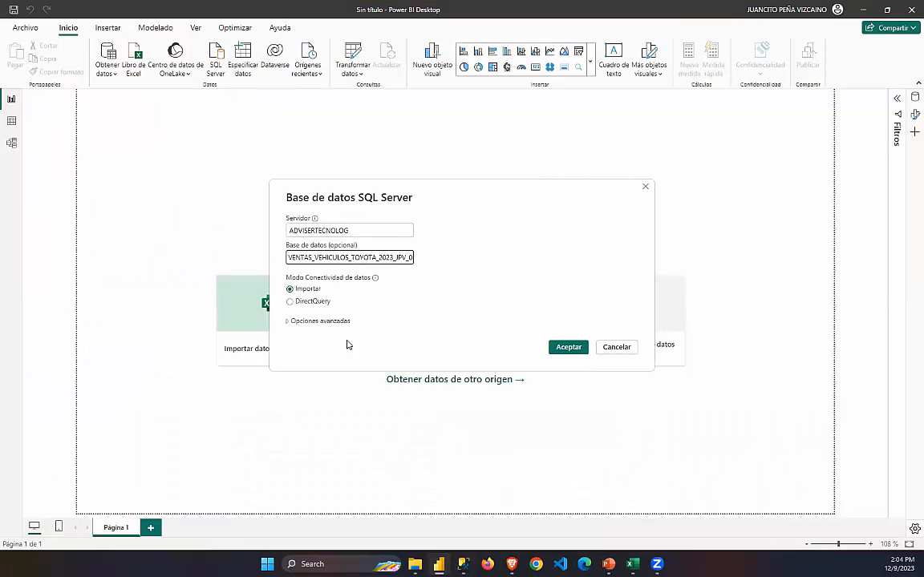
Copy the SELECT query of view VW_Ventas_PorFecha_v_2023_2 from SQL Server Management Studio into the advanced Instrucción SQL option of the Power BI connection.
click(318, 321)
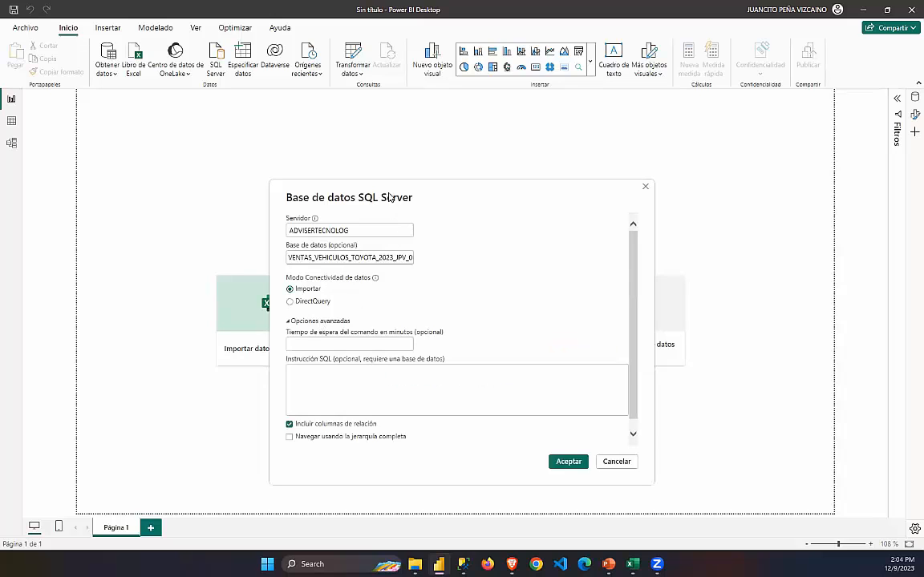
drag(389, 198, 386, 103)
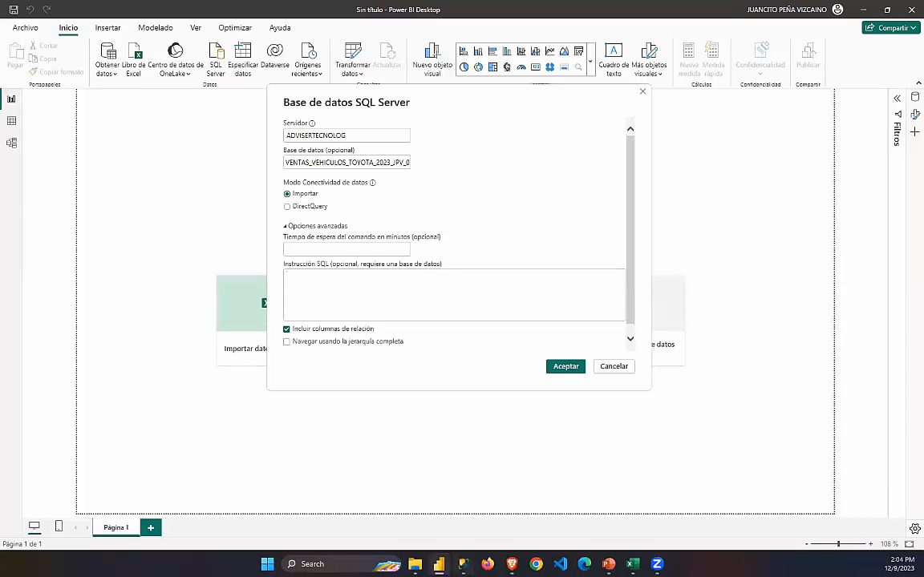
click(463, 563)
drag(257, 198, 166, 186)
scroll(209, 184, up, 9)
scroll(209, 183, up, 15)
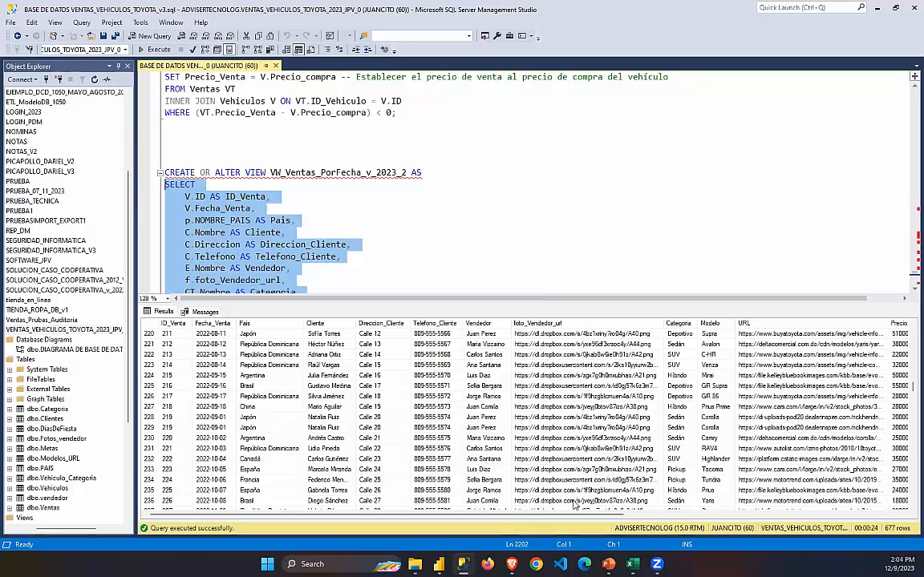
key(alt+Tab)
click(347, 282)
key(ctrl+v)
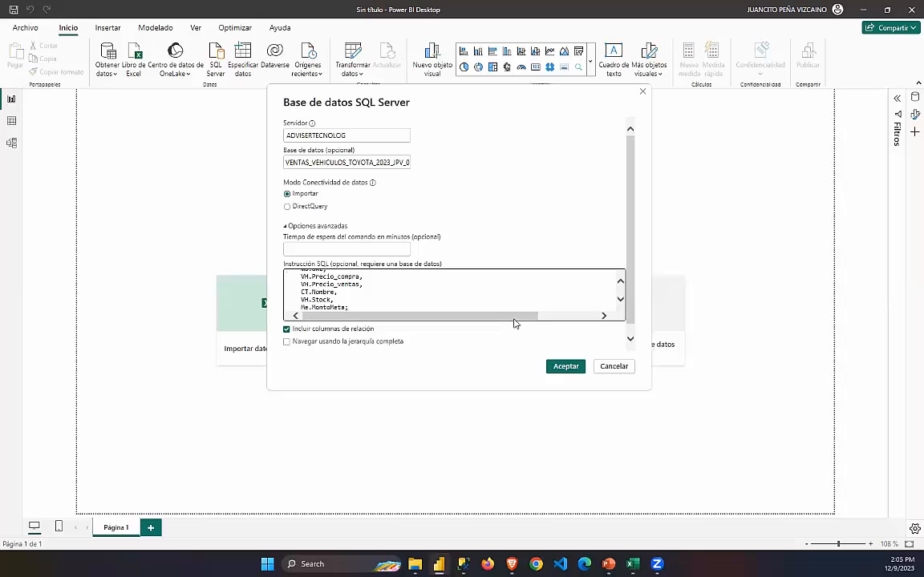
Accept the SQL Server connection settings, then enlarge and reposition the data preview window to show more columns.
click(563, 367)
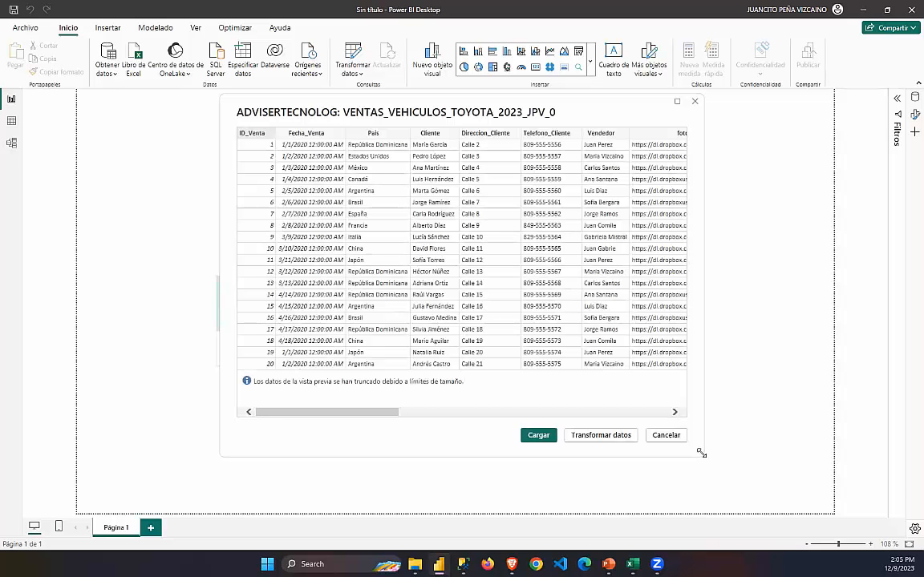
drag(701, 453, 903, 486)
drag(414, 99, 251, 37)
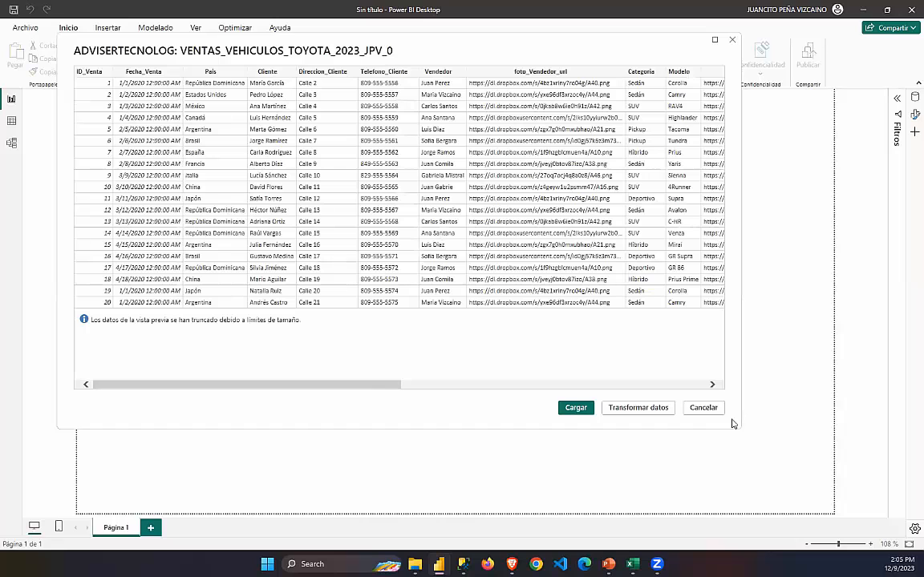
Enlarge the data preview window to show the URL column and cancel the import.
drag(736, 425, 883, 504)
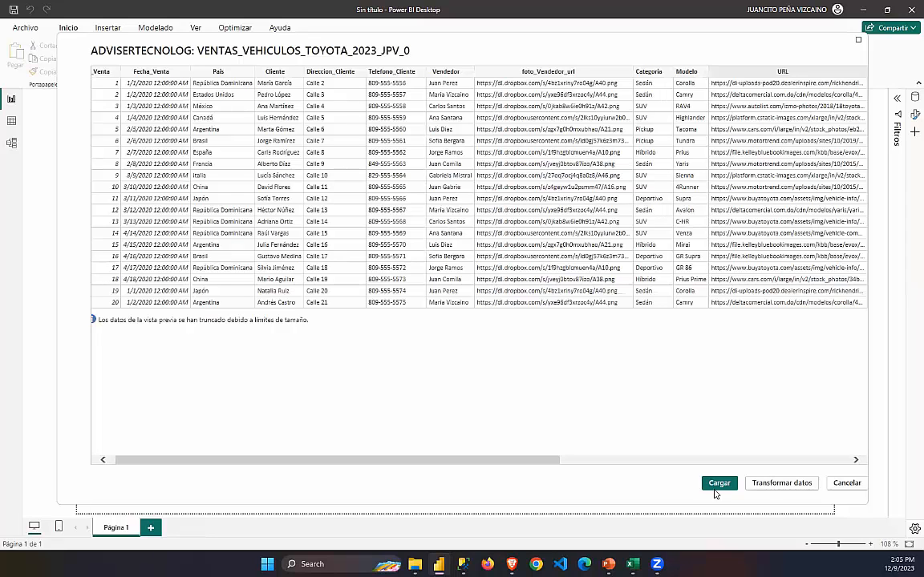
click(847, 483)
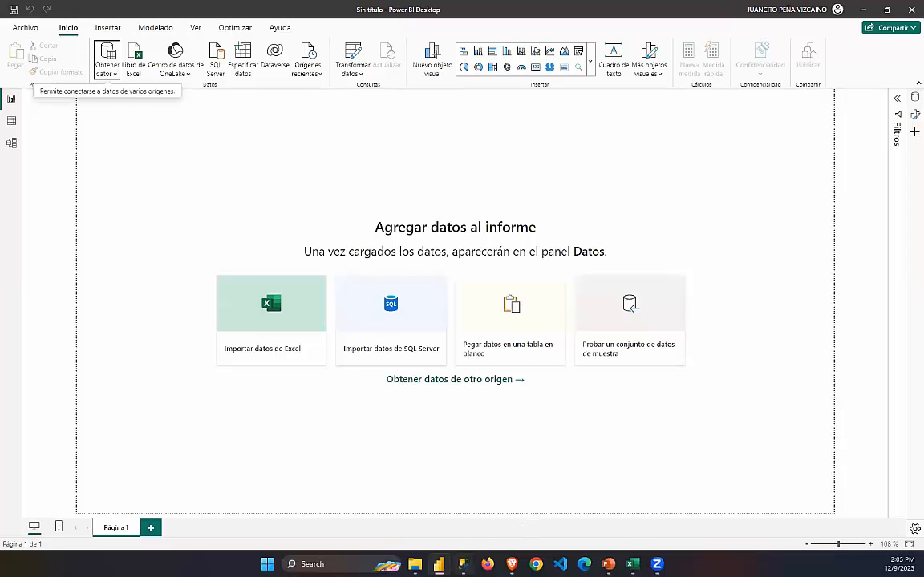
Switch to SQL Server Management Studio and copy the statement select * from VW_Ventas_PorFecha_v_2023_2.
key(alt+Tab)
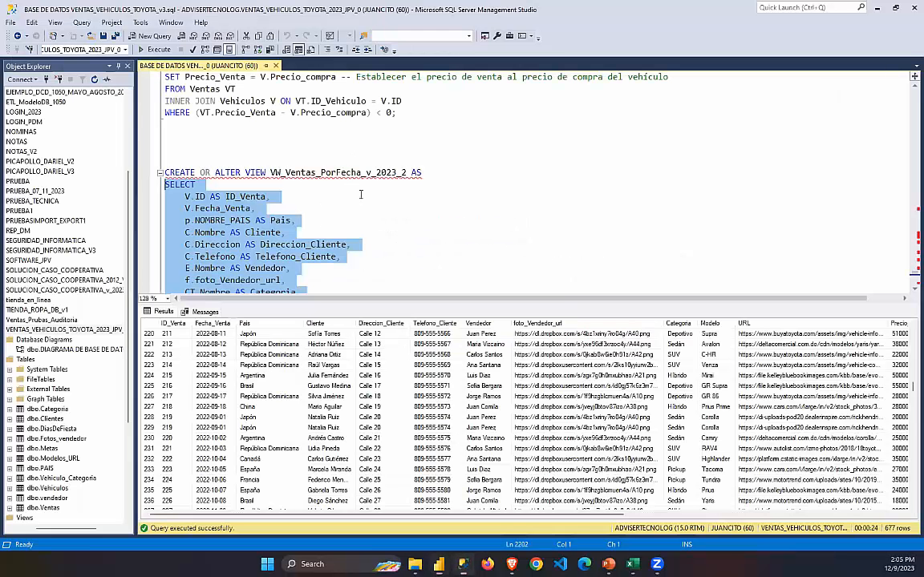
scroll(360, 194, down, 10)
click(352, 209)
drag(393, 196, 175, 195)
key(ctrl+c)
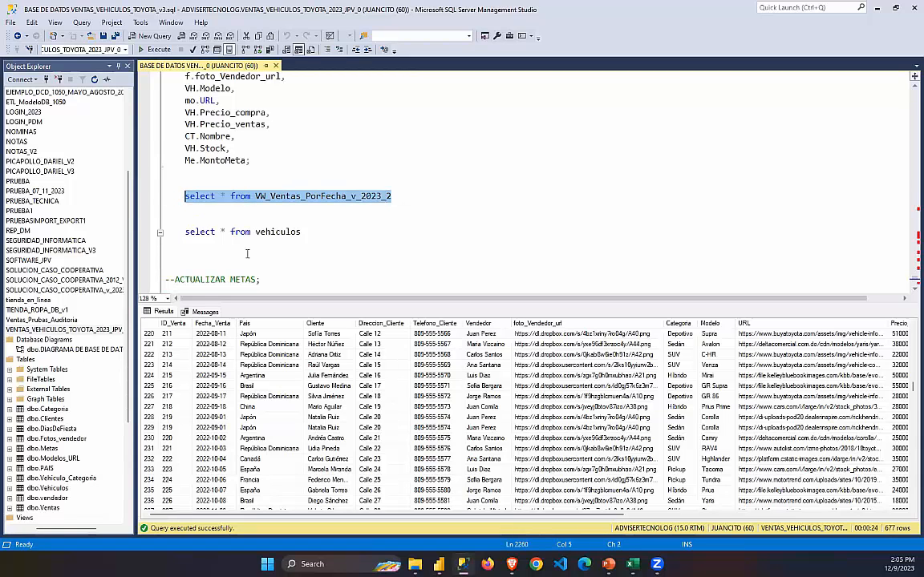
Start a new SQL Server import in Power BI Desktop and paste the copied view query into the advanced Instrucción SQL option.
key(alt+Tab)
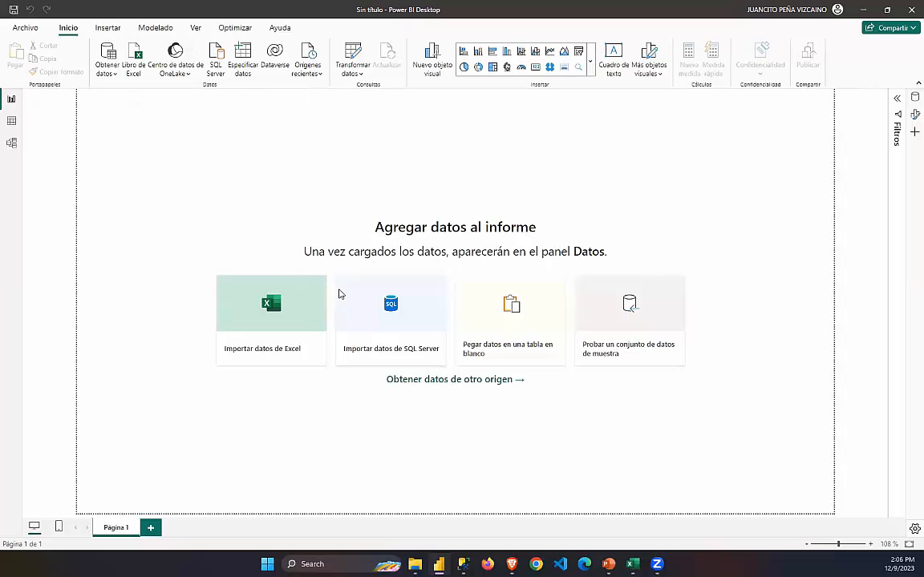
click(384, 282)
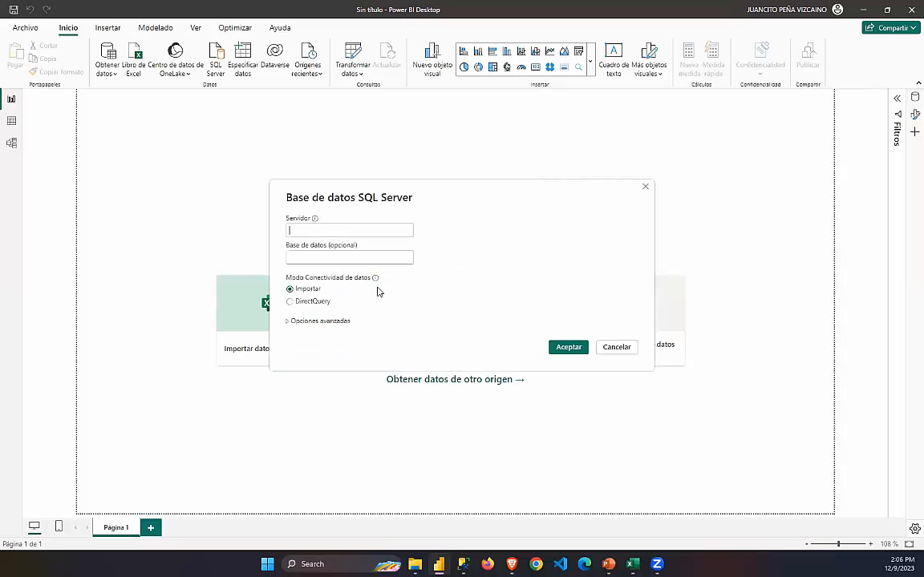
click(319, 322)
click(534, 392)
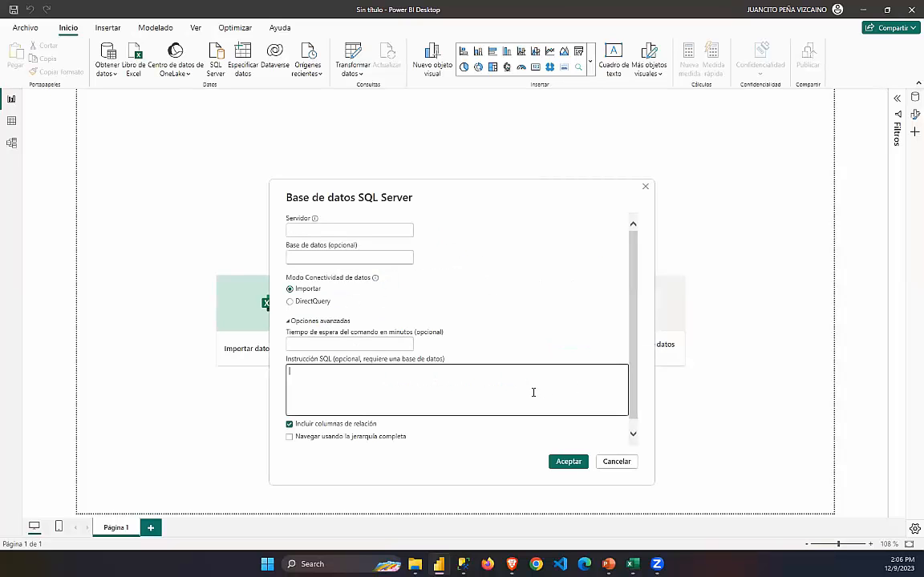
key(ctrl+v)
Copy the database name VENTAS_VEHICULOS_TOYOTA_2023_JPV_0 from SQL Server Management Studio and enter it as the Base de datos in Power BI Desktop.
mouse_move(463, 564)
click(417, 509)
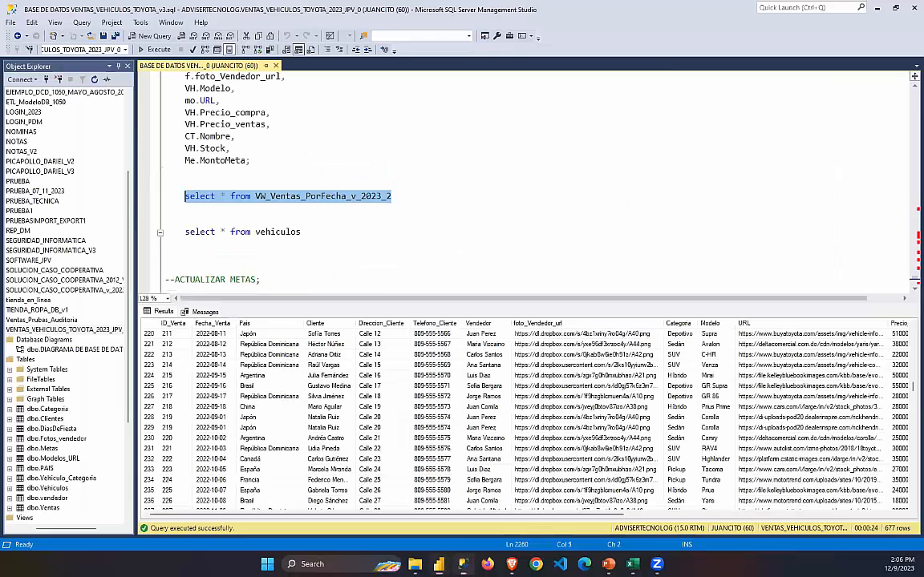
click(84, 49)
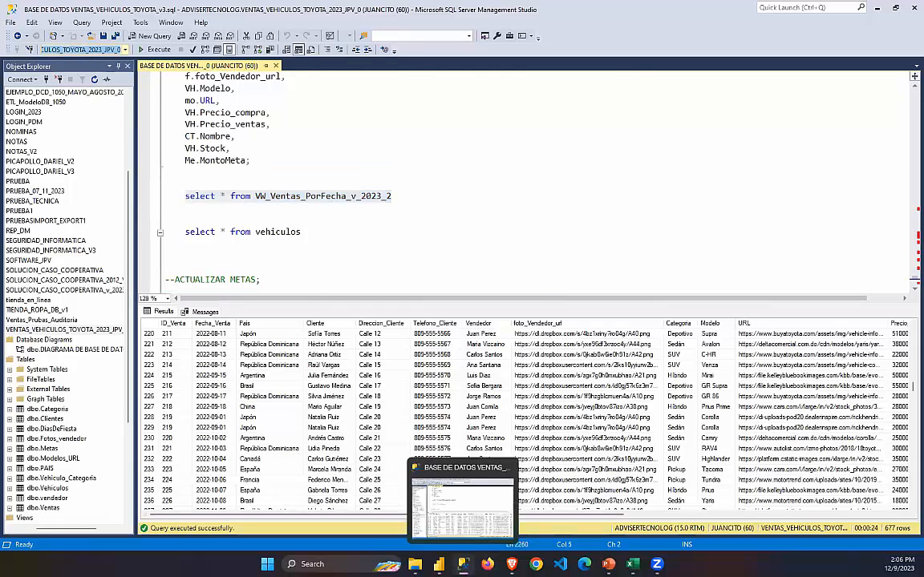
click(463, 563)
click(387, 231)
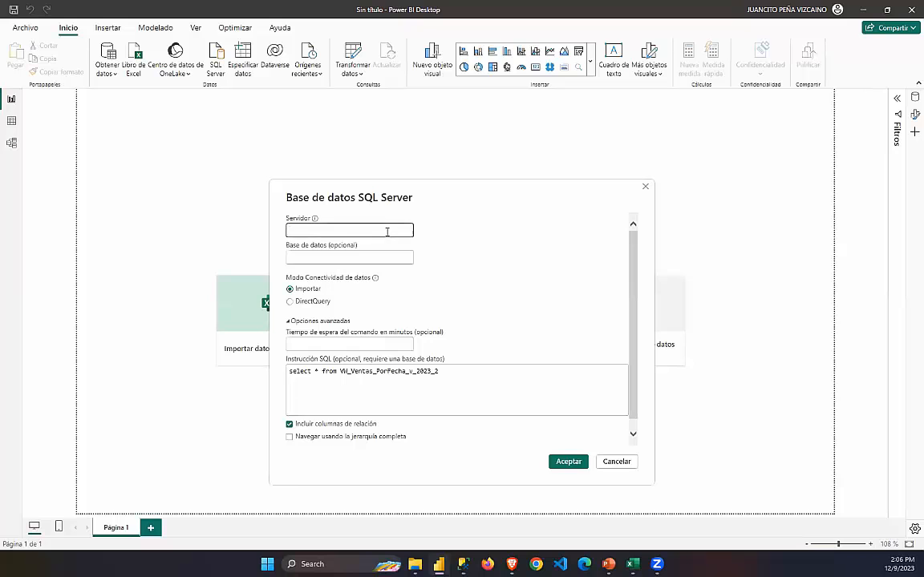
click(361, 257)
text(VENTAS_VEHICULOS_TOYOTA_2023_JPV_0)
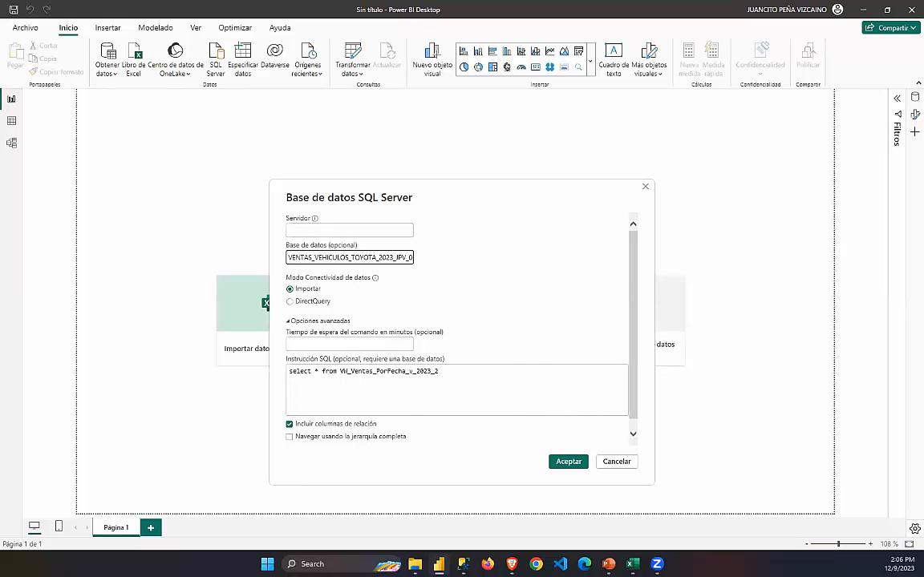
Copy the server name ADVISERTECNOLOG from the SQL Server Management Studio connection dialog and enter it as the Servidor in Power BI Desktop.
key(alt+Tab)
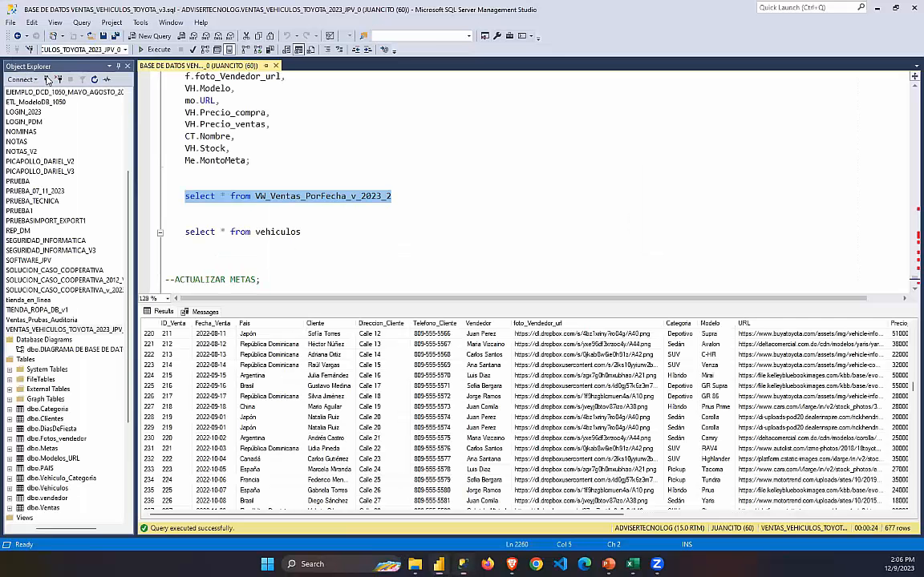
click(42, 69)
right_click(472, 213)
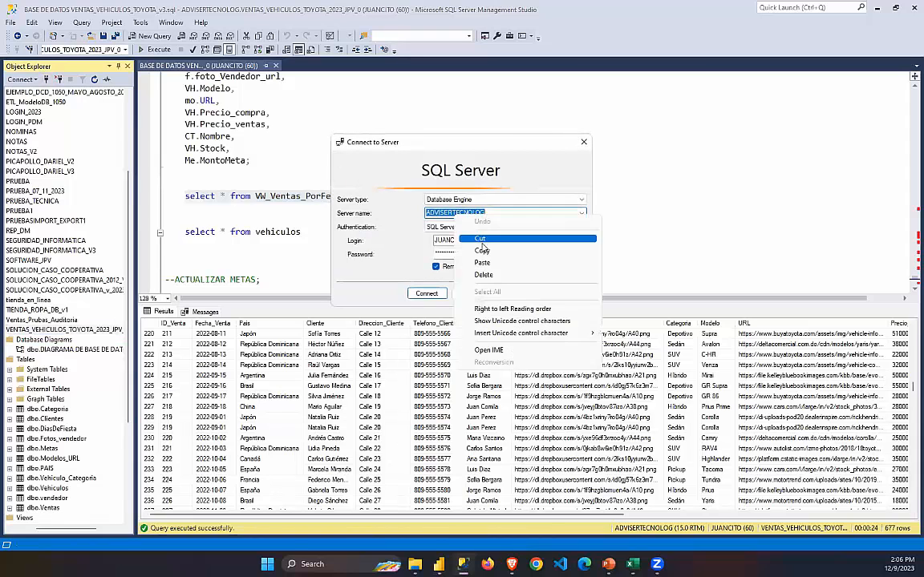
click(487, 256)
mouse_move(438, 564)
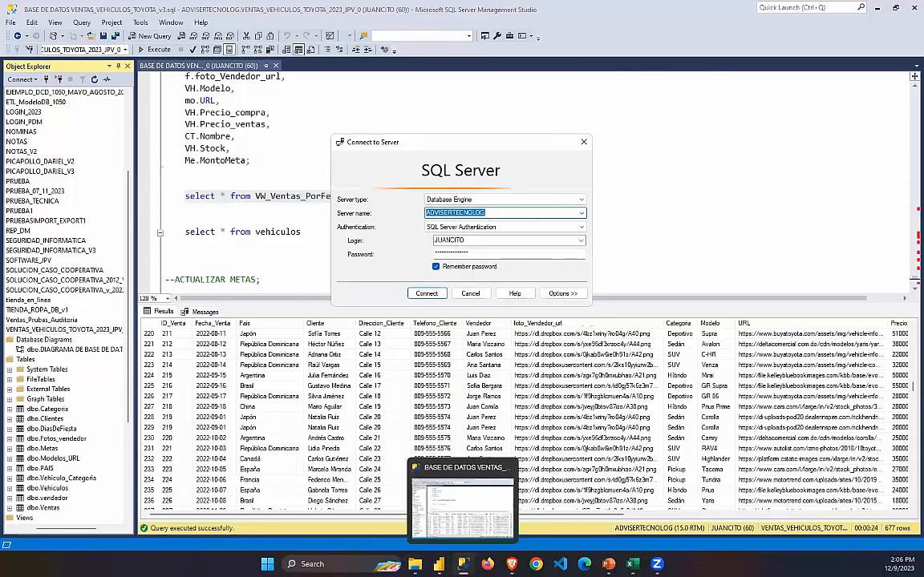
click(439, 442)
click(310, 229)
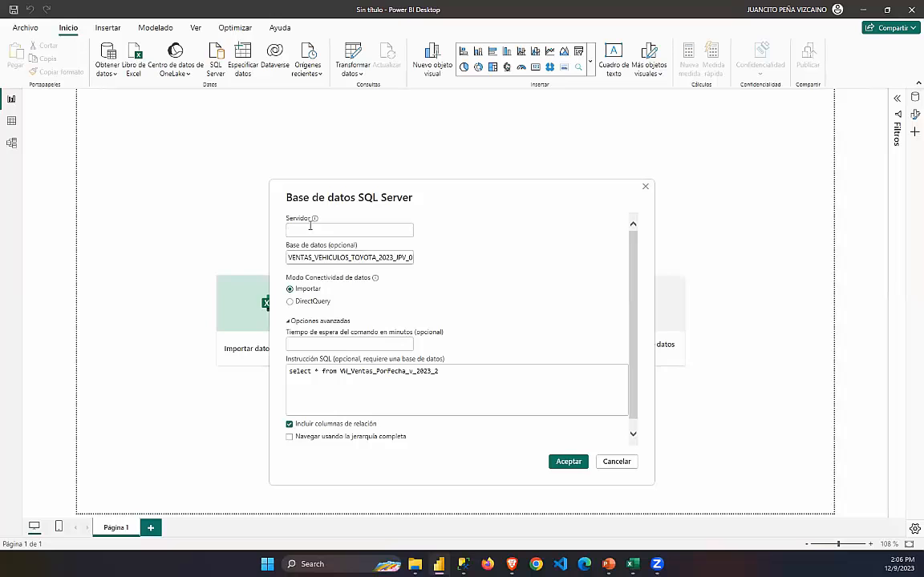
key(ctrl+v)
Accept the connection to preview the view query's data, and cancel the import.
click(565, 462)
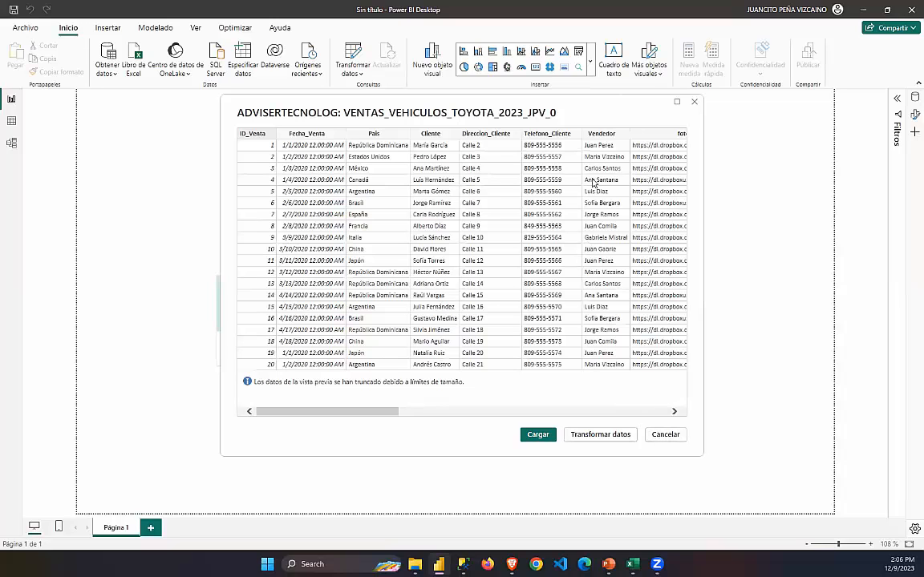
click(662, 435)
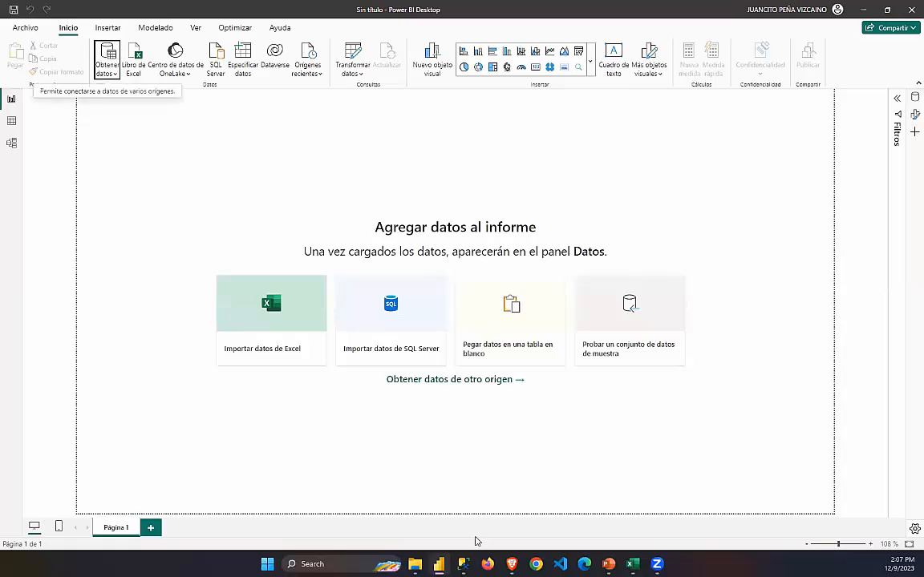
Copy the server name from SQL Server Management Studio and enter ADVISERTECNOLOG as the Servidor of a new SQL Server import in Power BI Desktop.
click(462, 564)
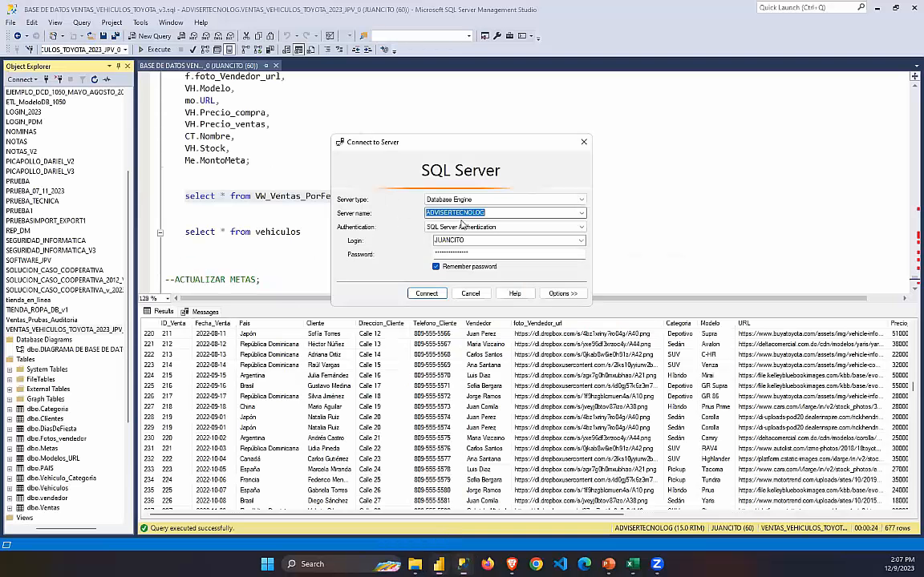
right_click(462, 215)
click(491, 243)
key(alt+Tab)
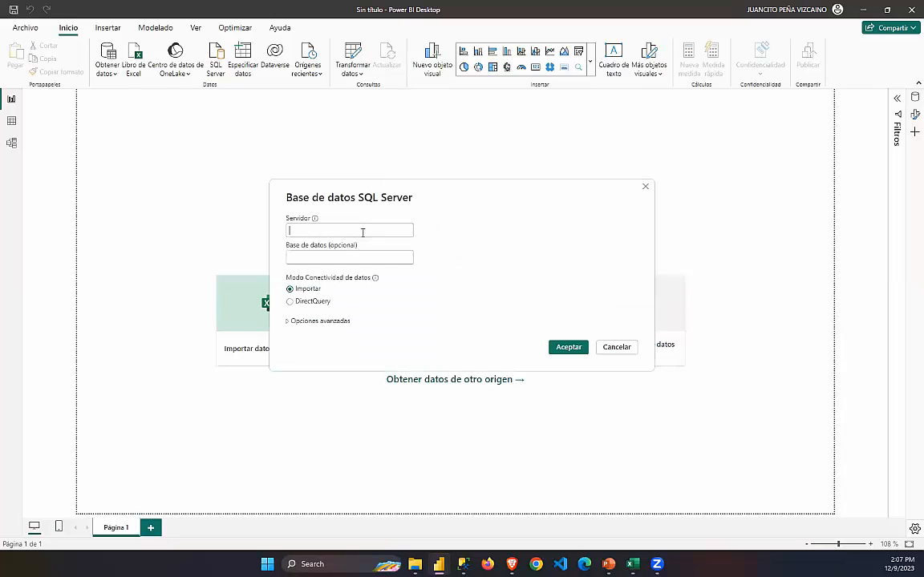
text(ADVISERTECNOLOG)
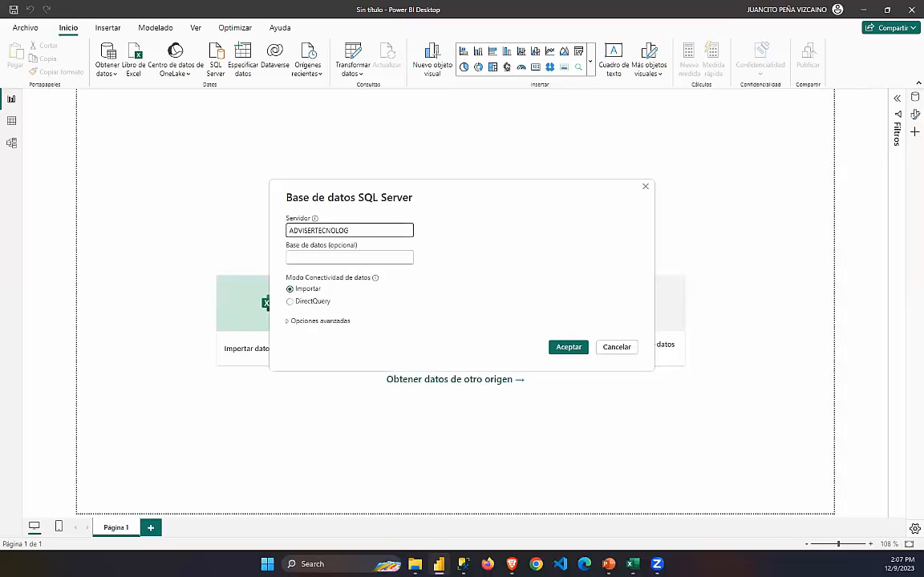
Dismiss the server connection dialog in SQL Server Management Studio and examine the Toyota database diagram's table relationships.
key(alt+Tab)
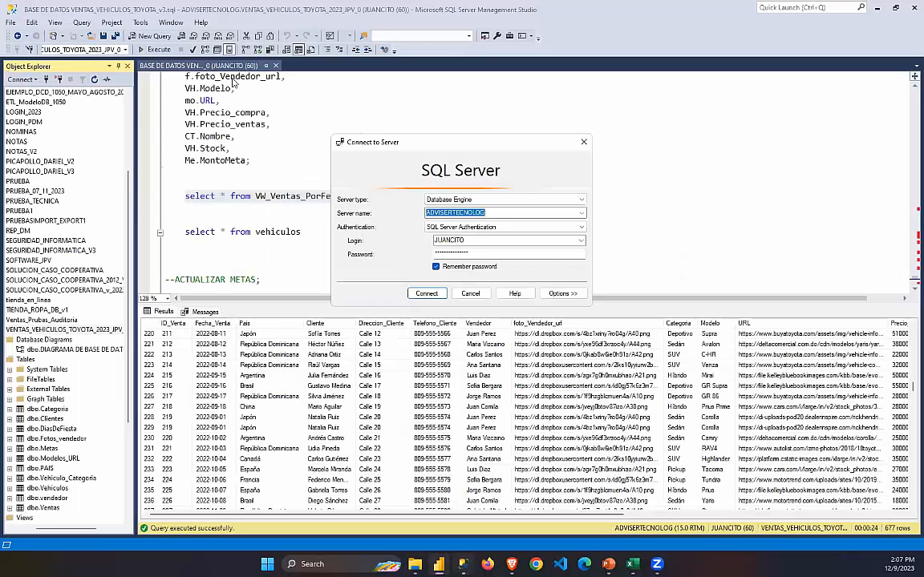
click(472, 294)
click(70, 351)
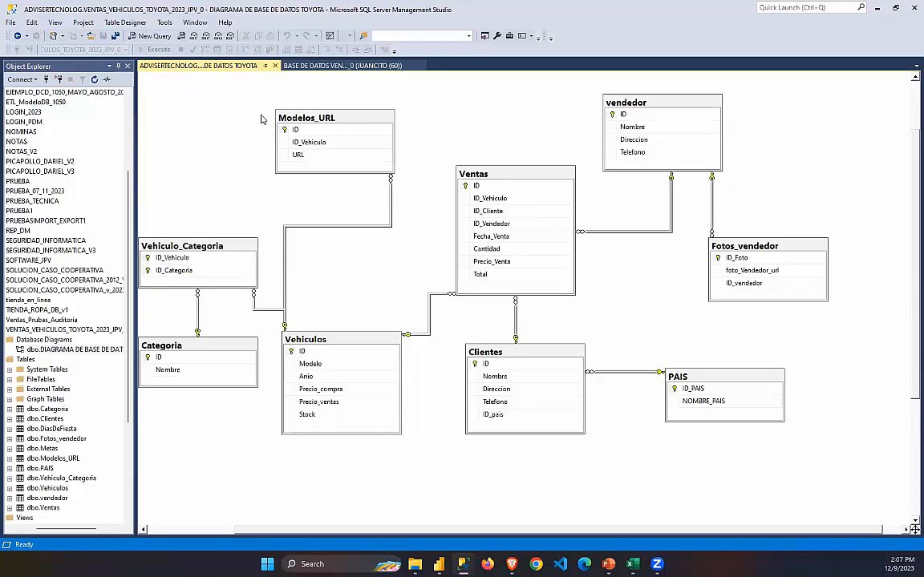
click(38, 80)
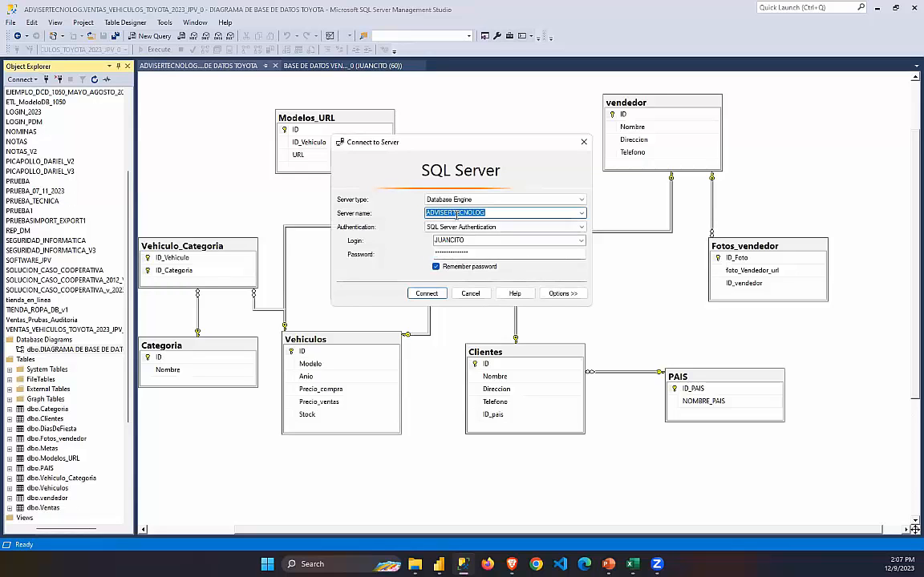
click(469, 294)
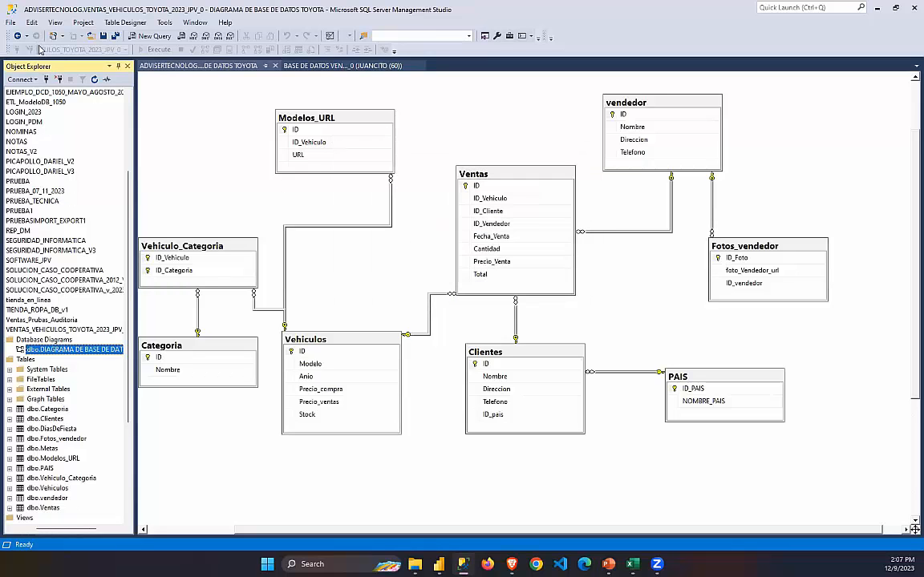
Copy the database name VENTAS_VEHICULOS_TOYOTA_2023_JPV_0 from the query window, enter it as the Base de datos in Power BI Desktop, and accept the connection.
click(181, 93)
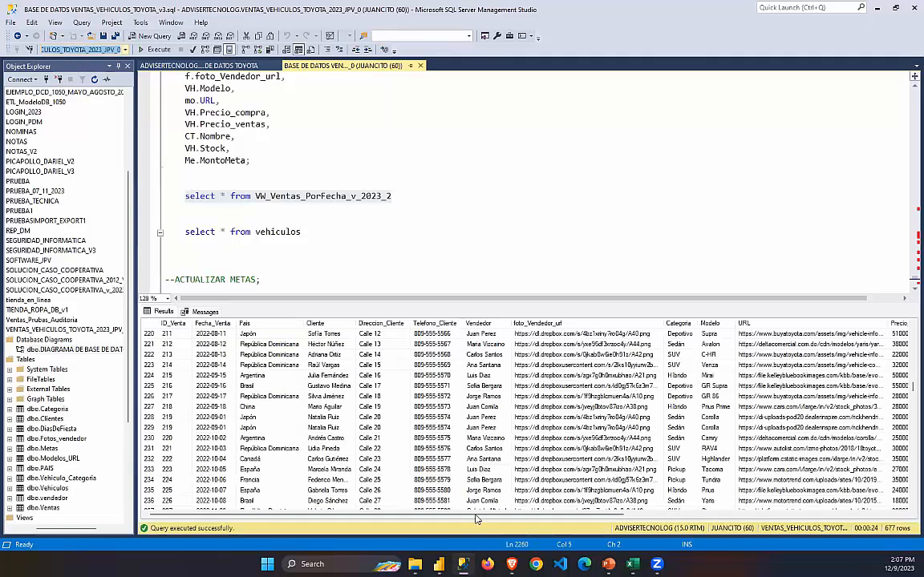
click(439, 563)
click(350, 258)
key(ctrl+v)
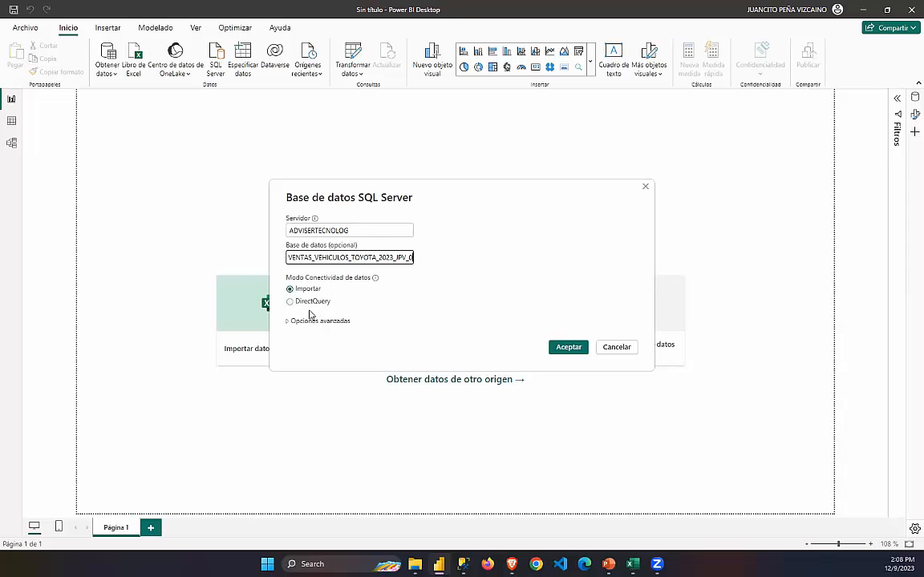
click(557, 347)
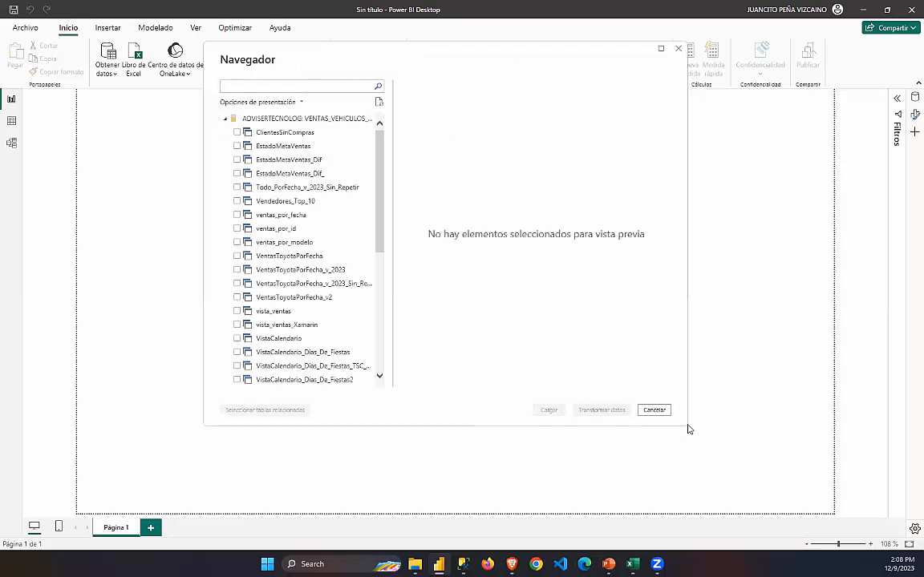
Enlarge the Navegador window and select the tables Ventas, vendedor, Vehiculos and Vehiculo_Categoria for import.
drag(680, 425, 732, 499)
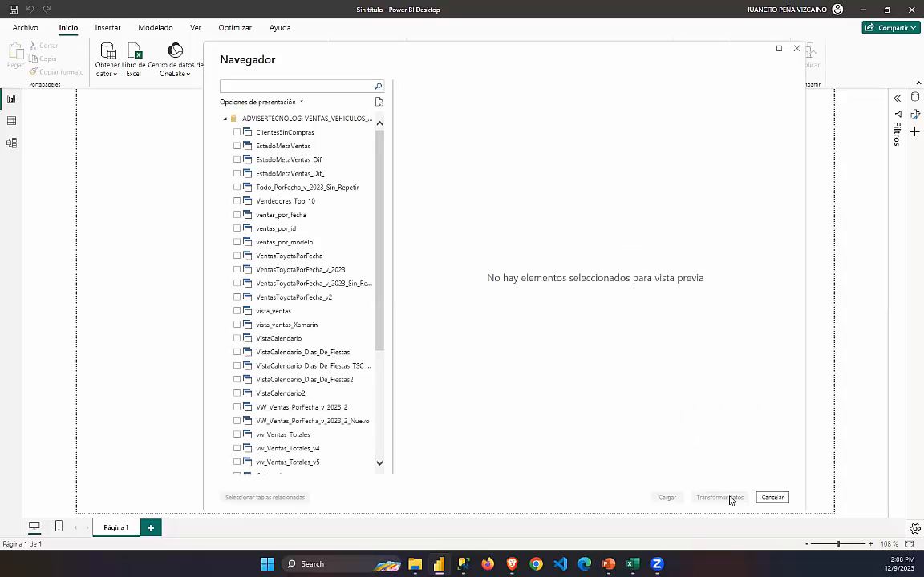
scroll(262, 210, down, 4)
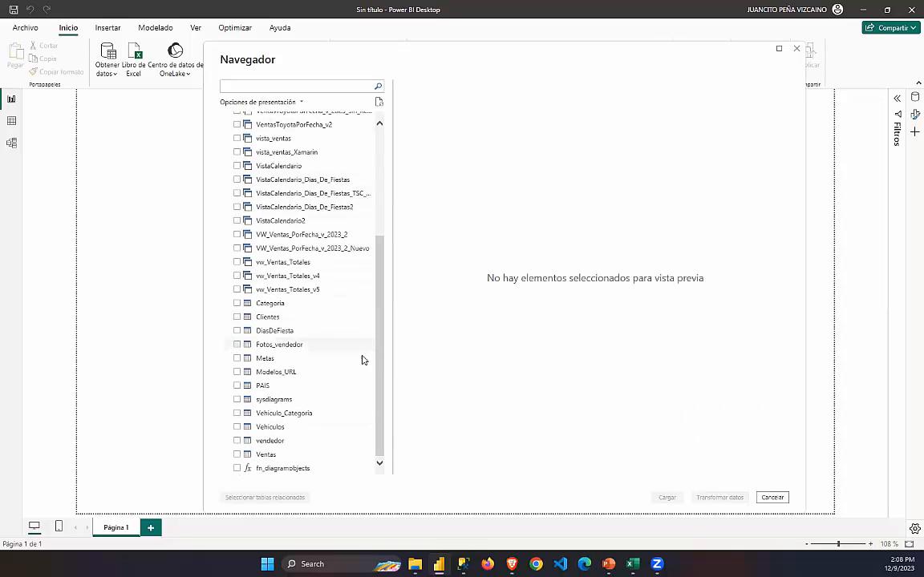
click(237, 454)
click(236, 441)
click(237, 427)
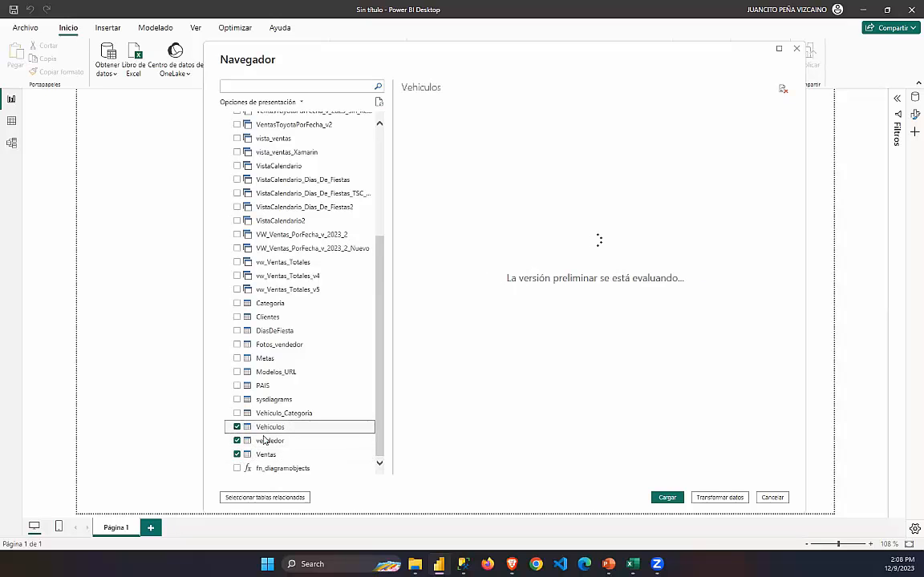
click(236, 415)
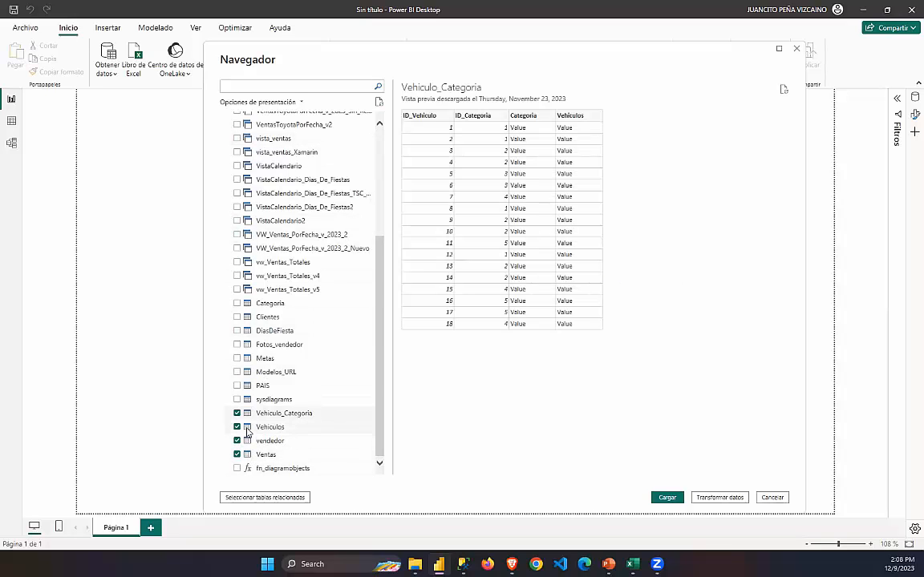
Also select the tables PAIS, Modelos_URL, Metas, Fotos_vendedor, Clientes and Categoria, and open all selected tables in the Power Query editor.
click(236, 413)
click(236, 385)
click(237, 372)
click(236, 359)
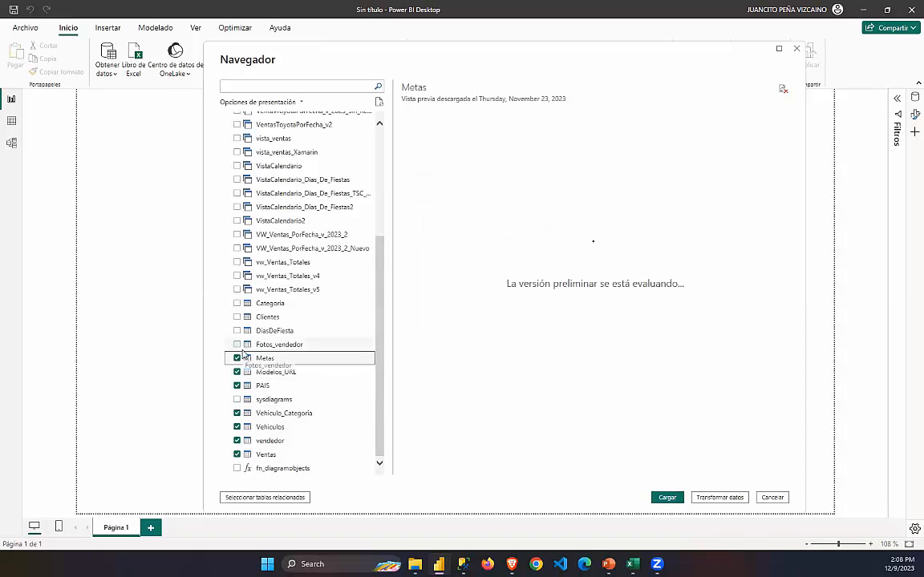
click(236, 345)
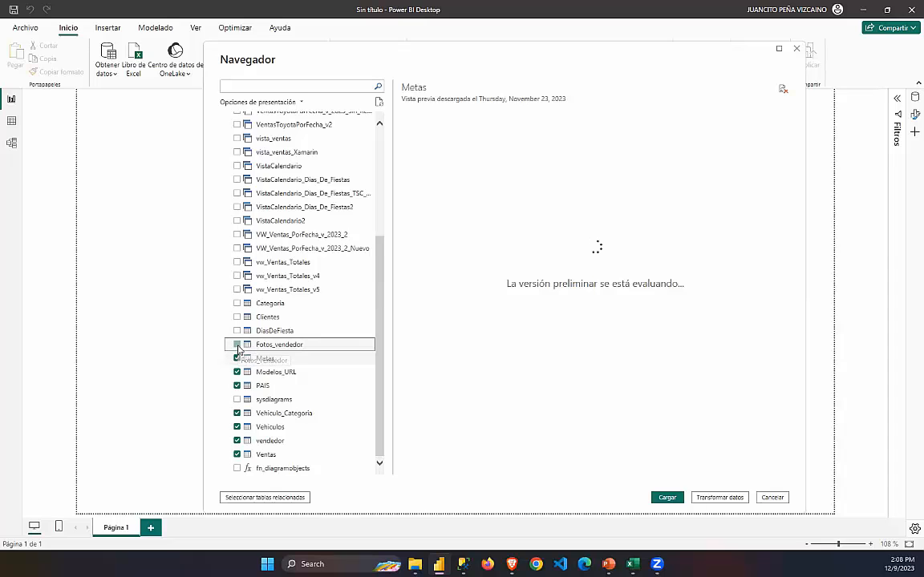
click(236, 317)
click(237, 303)
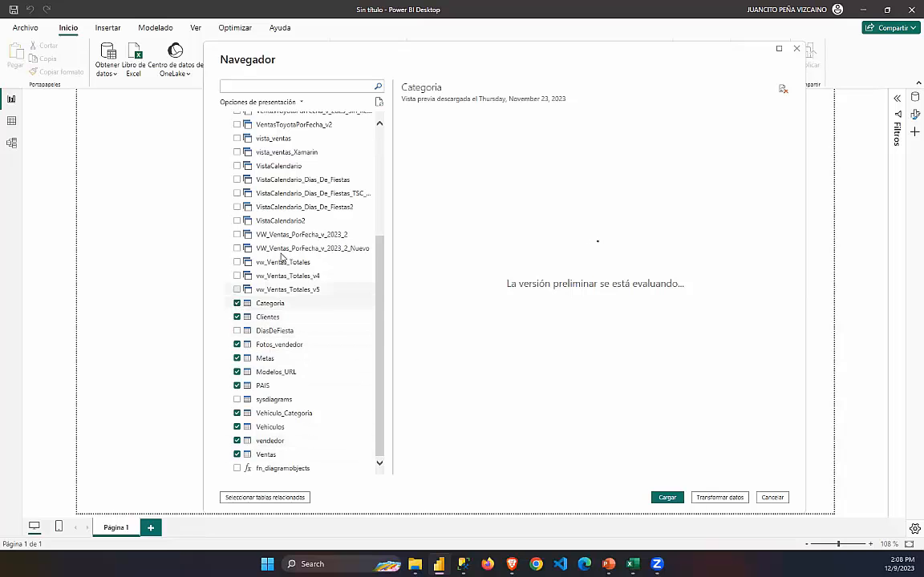
scroll(268, 148, up, 5)
scroll(299, 242, down, 3)
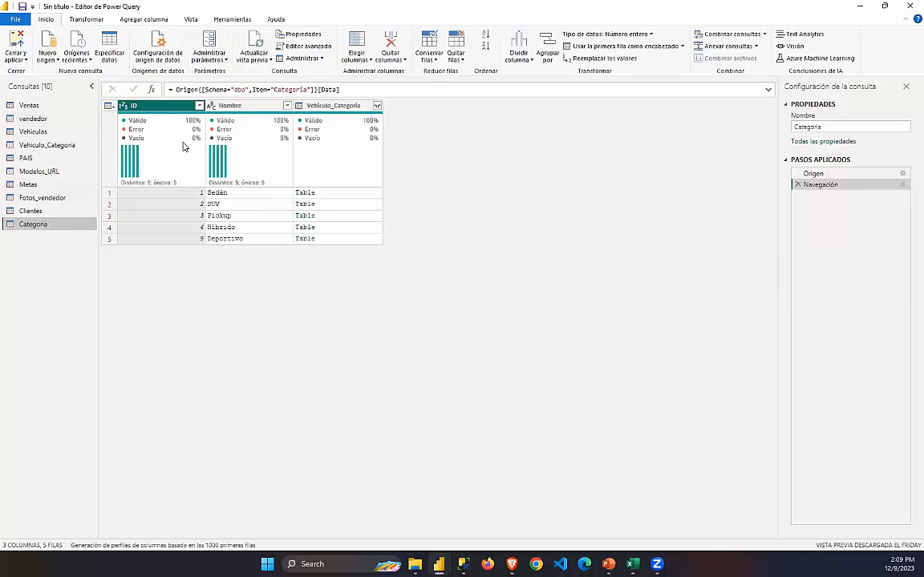
Review the Categoria, Clientes, Fotos_vendedor and Metas query previews, refreshing the outdated preview data.
mouse_move(381, 130)
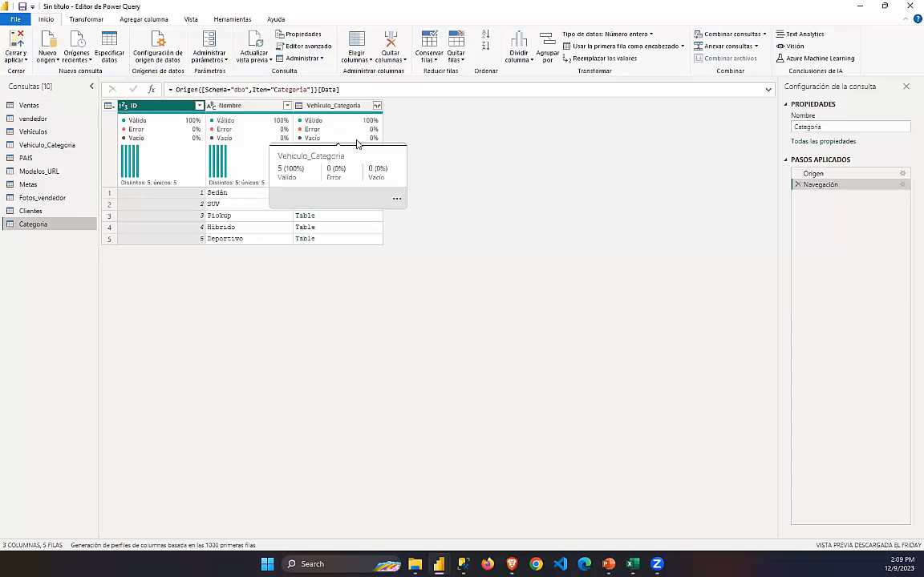
click(30, 211)
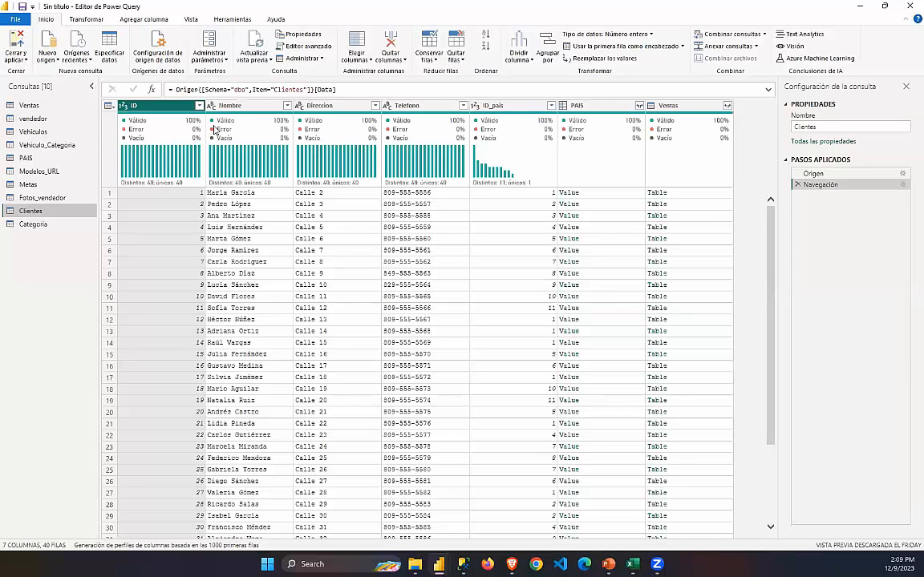
click(24, 196)
click(28, 185)
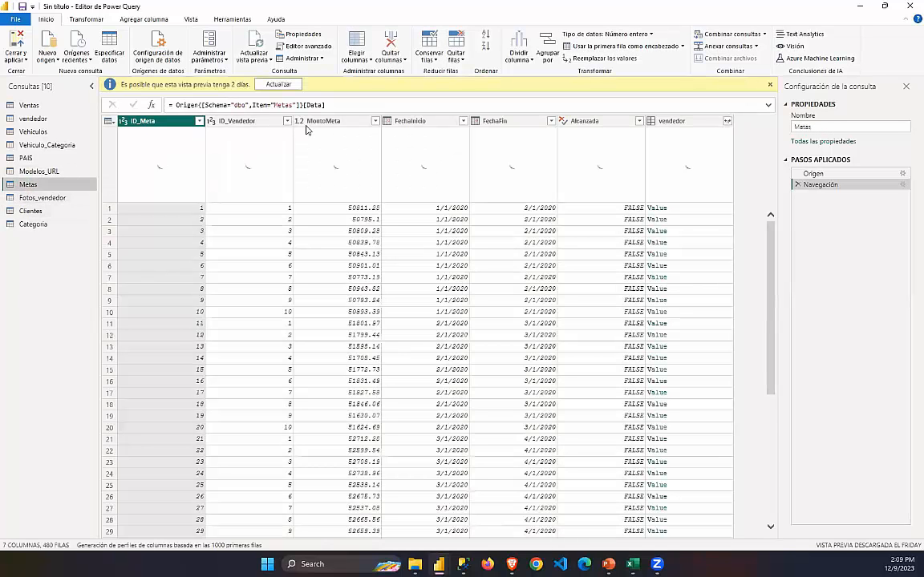
click(261, 84)
Review the data previews of the PAIS, Vehiculo_Categoria, Vehiculos, vendedor and Ventas queries.
click(27, 159)
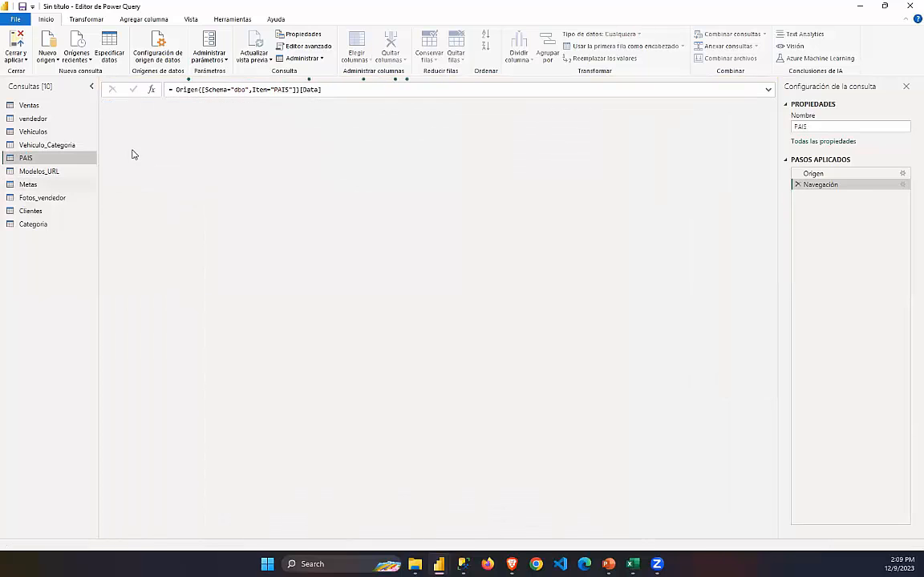
click(32, 146)
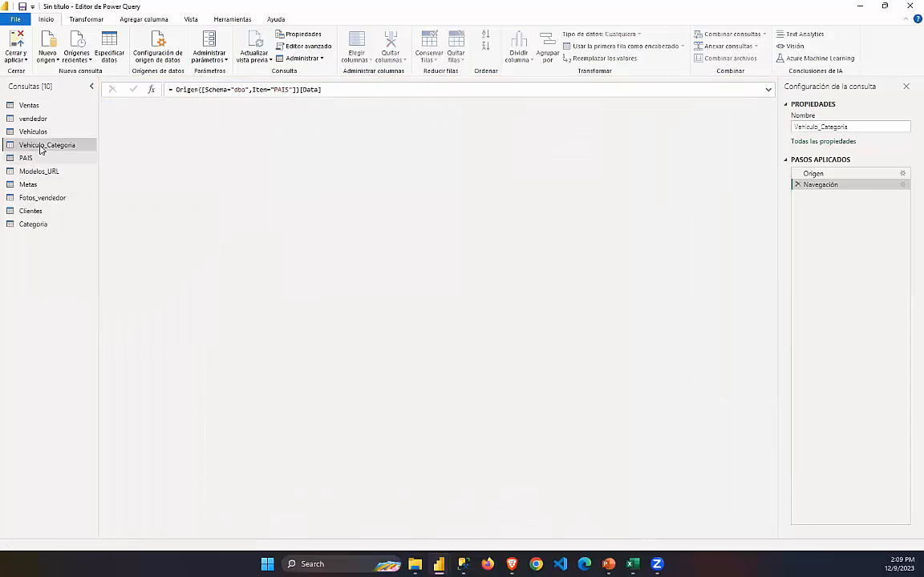
click(289, 85)
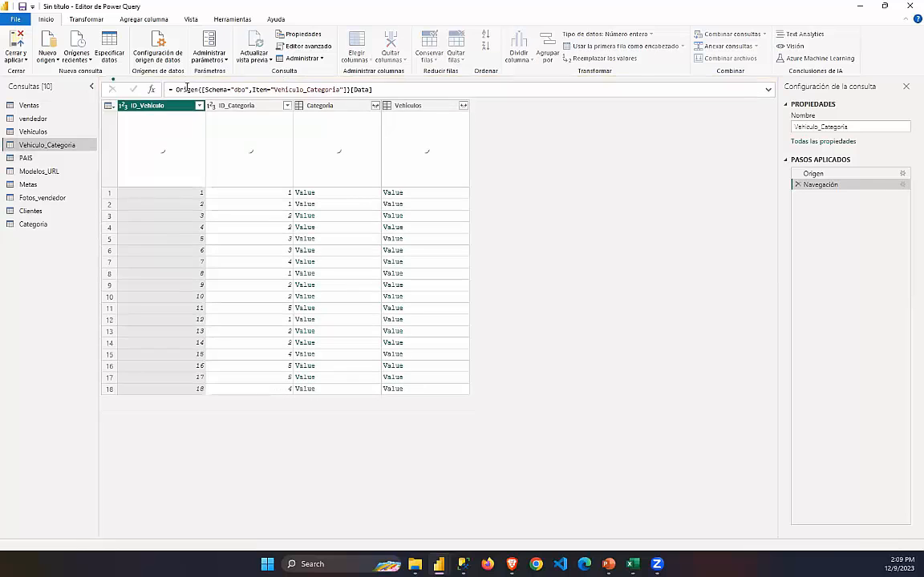
click(69, 131)
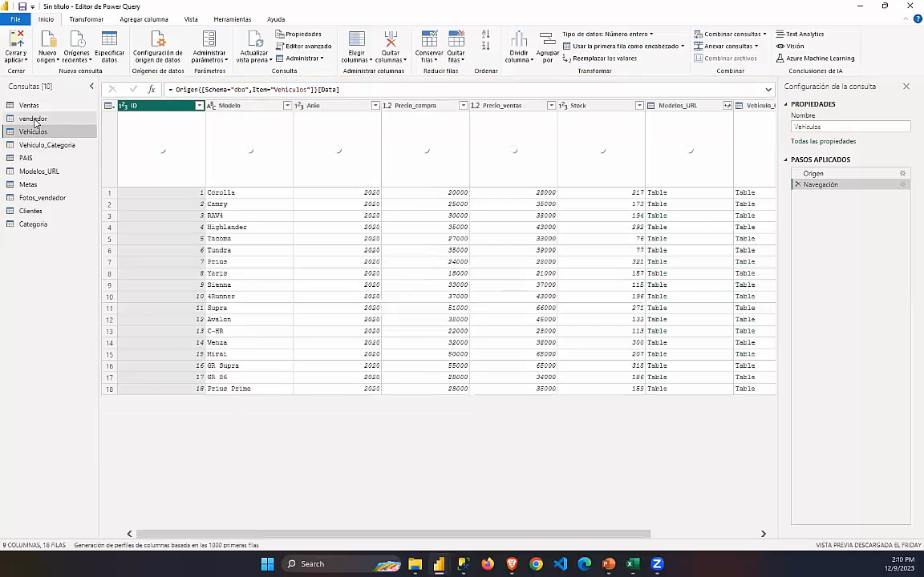
click(34, 118)
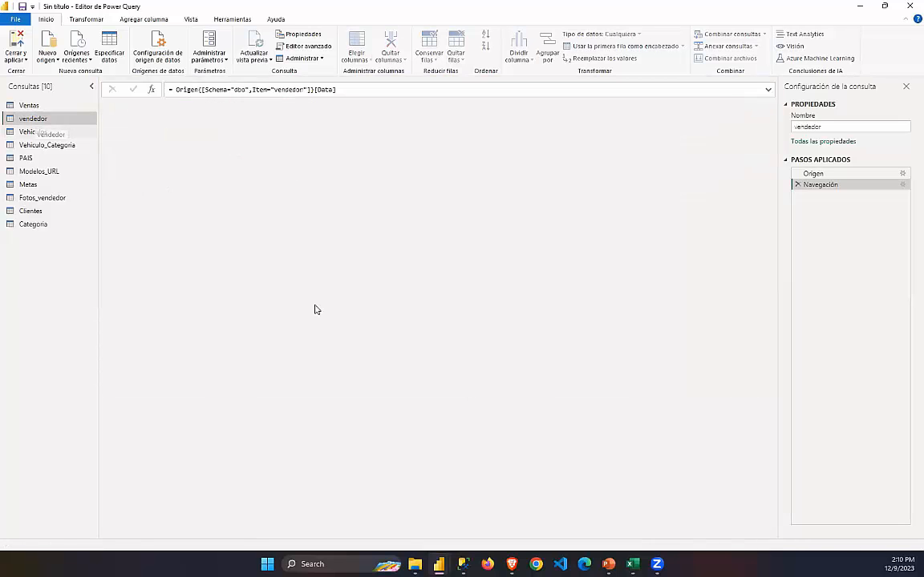
click(27, 105)
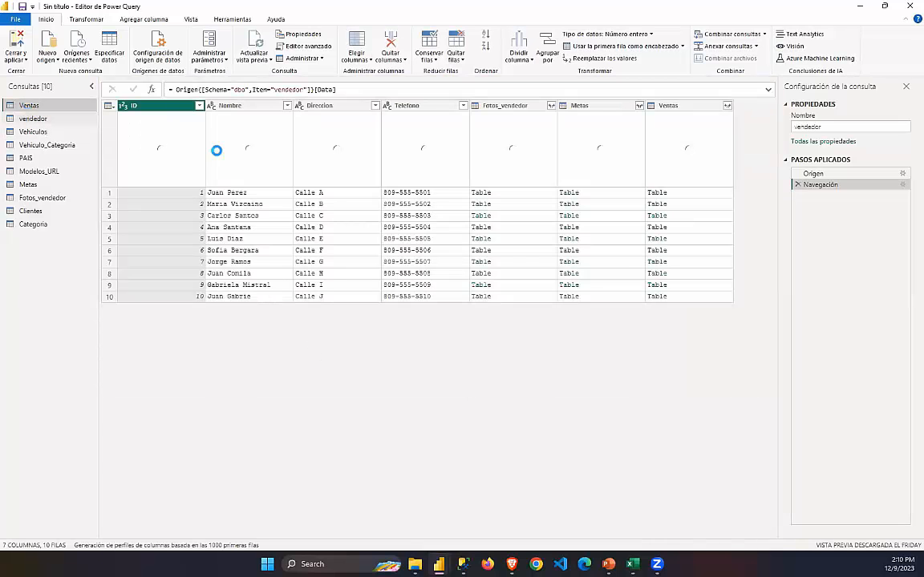
scroll(281, 135, down, 2)
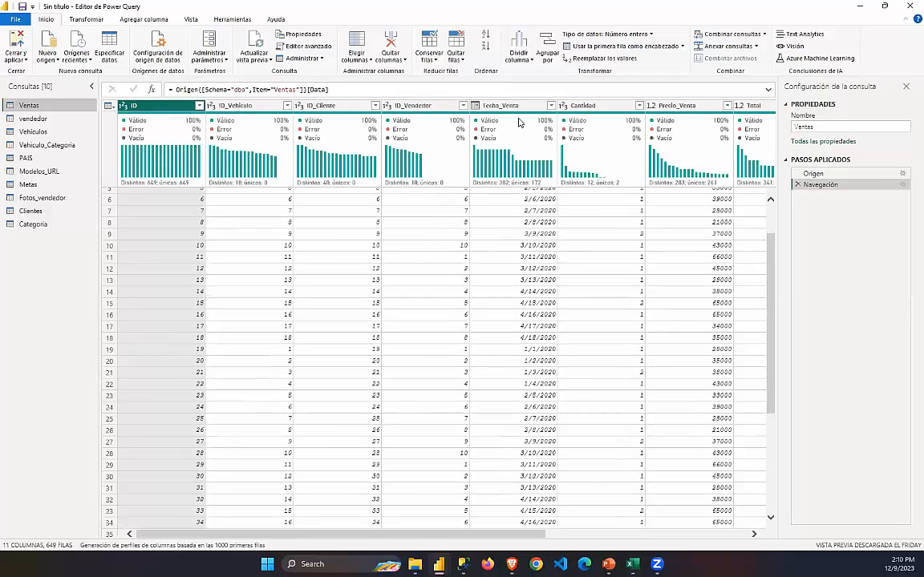
Look over the data types and column operations available for the ID column of Ventas without changing it.
click(125, 106)
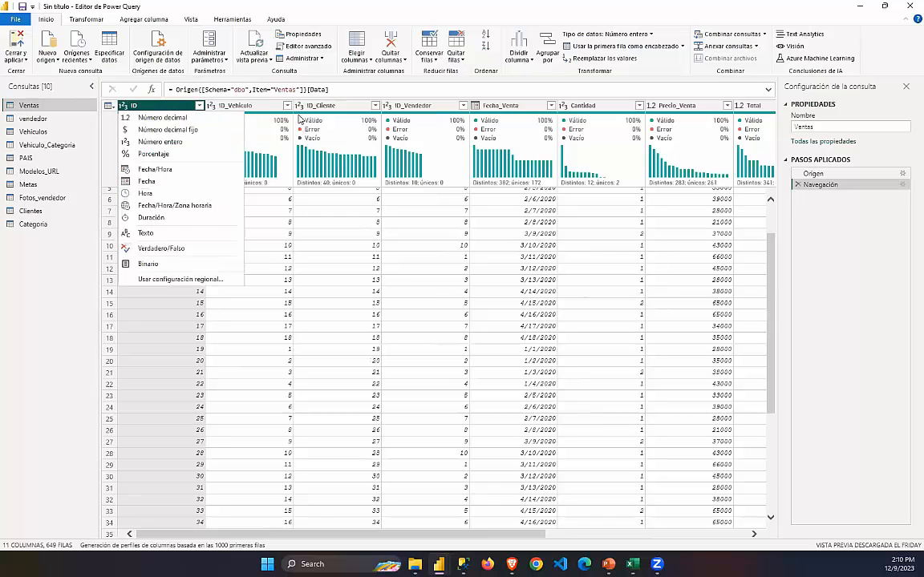
click(154, 103)
right_click(174, 111)
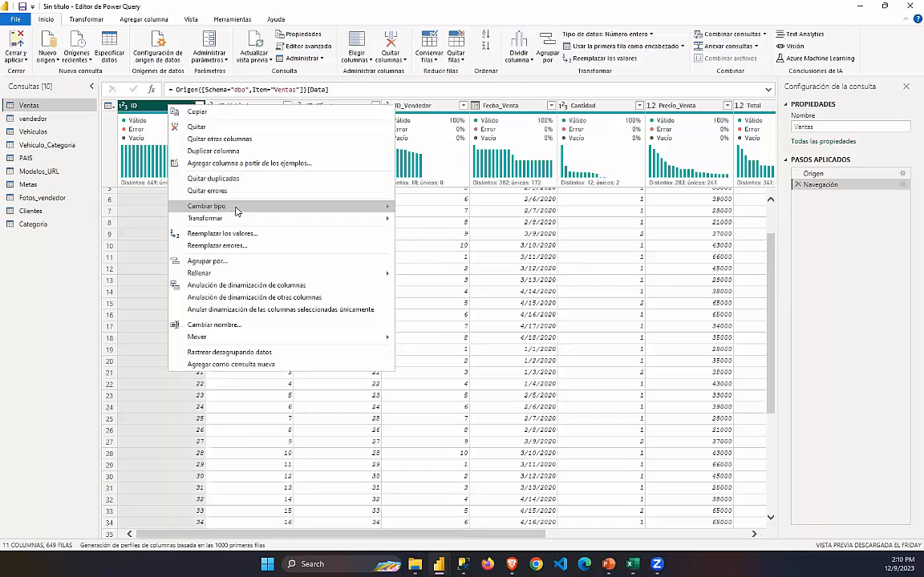
click(94, 265)
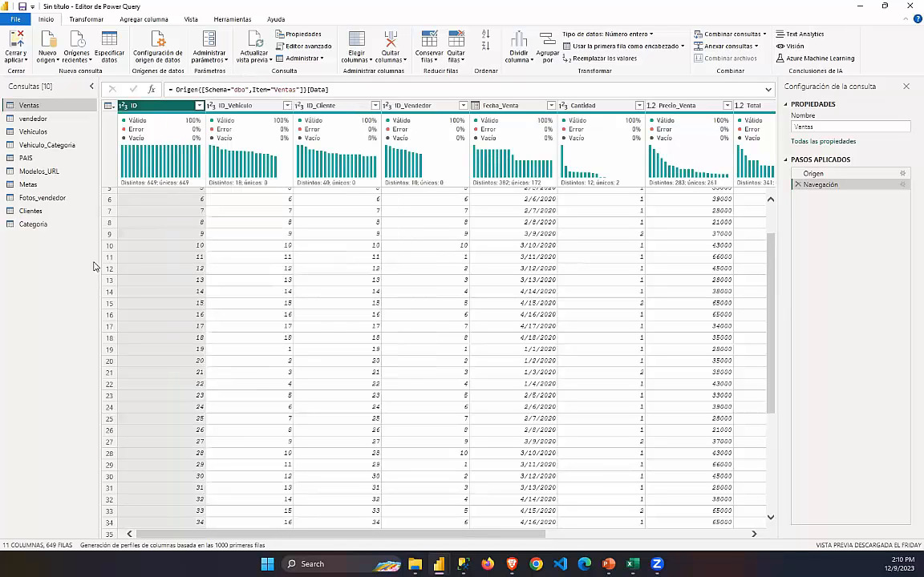
Close the Power Query editor and apply the queries to load all tables into the model.
click(15, 18)
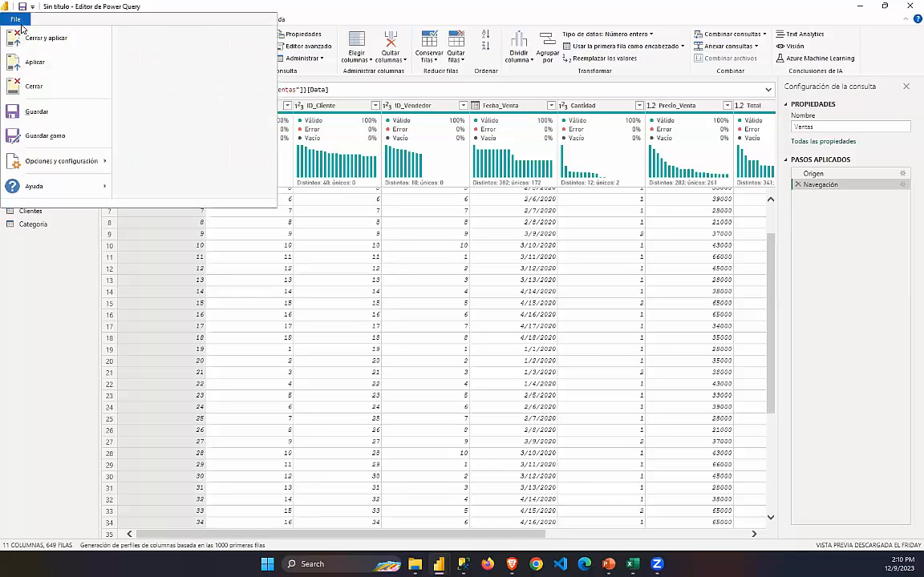
click(41, 40)
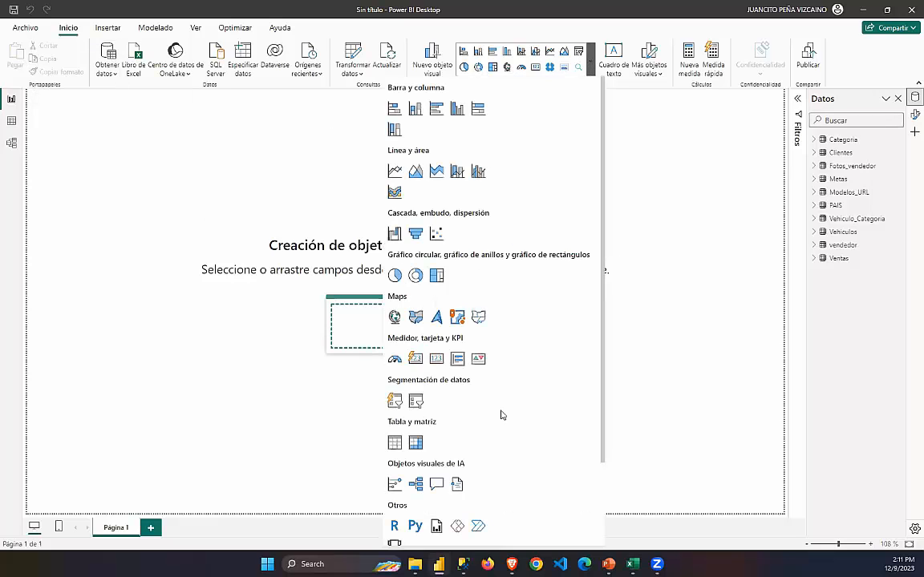
Browse the gallery of available visuals in the report view and close it.
scroll(499, 415, down, 3)
scroll(438, 233, up, 3)
click(8, 99)
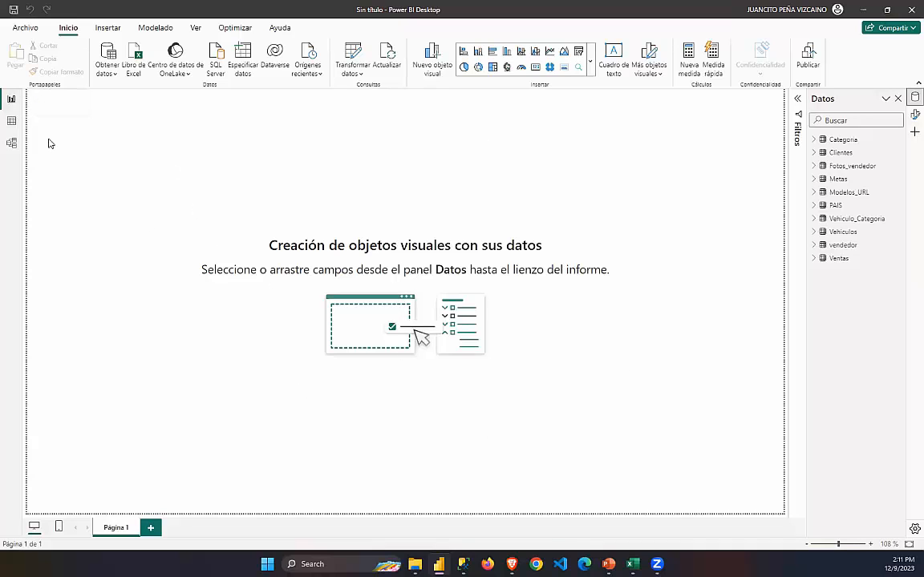
Inspect the loaded rows of the Categoria, Clientes and Ventas tables in the table view.
click(14, 119)
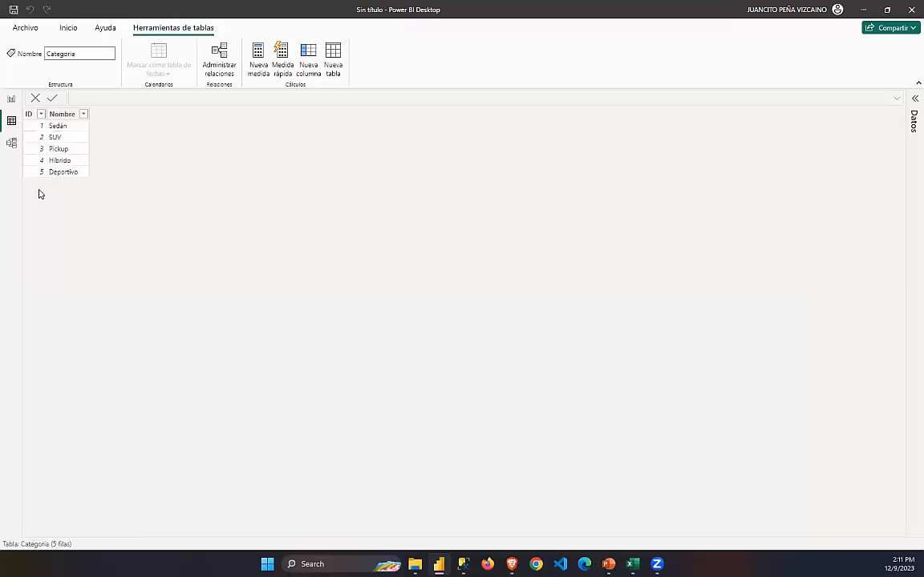
click(913, 121)
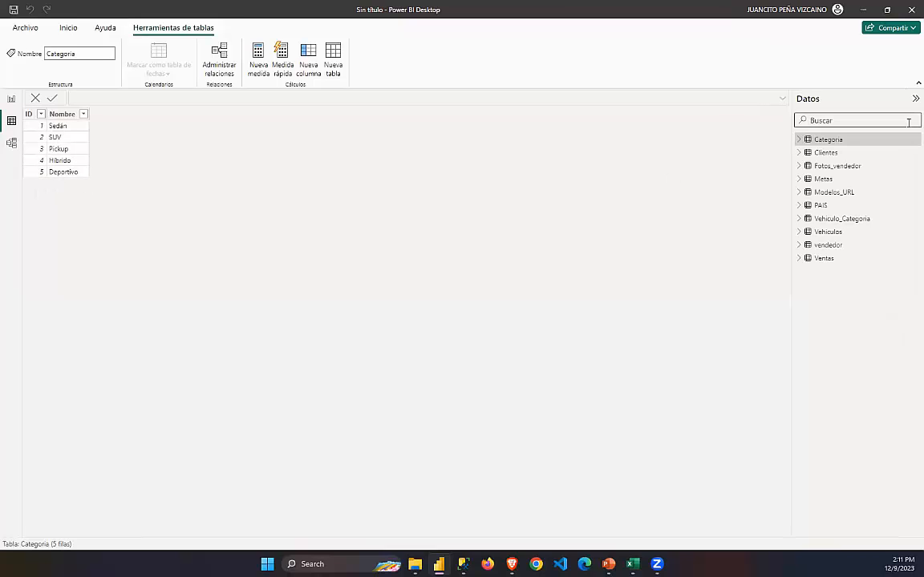
click(834, 154)
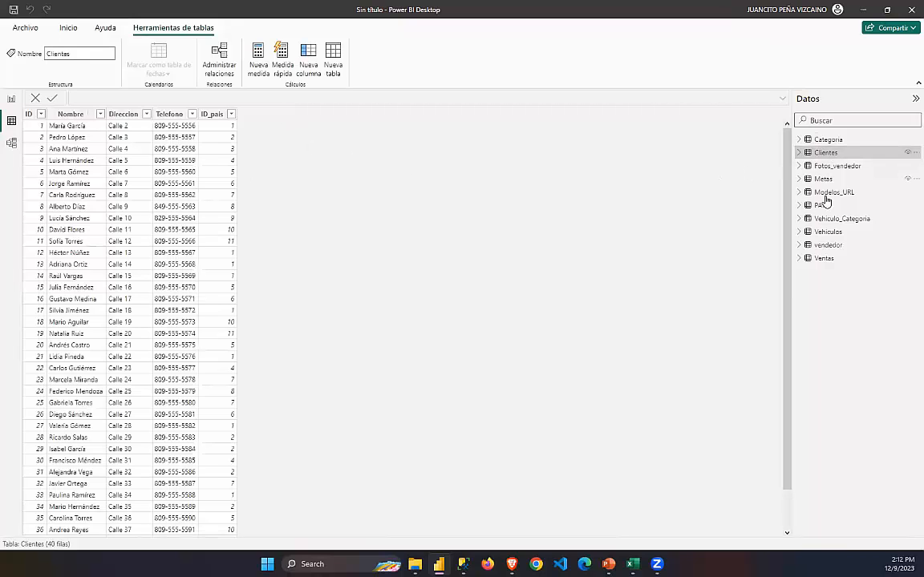
click(826, 259)
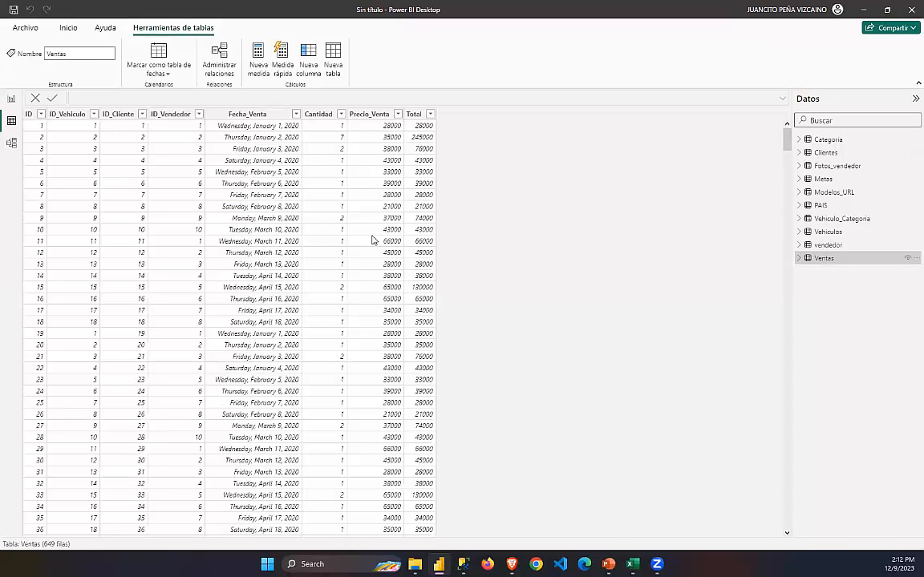
Display the model view's table relationships and collapse the Propiedades and Datos panes to enlarge the diagram.
click(12, 143)
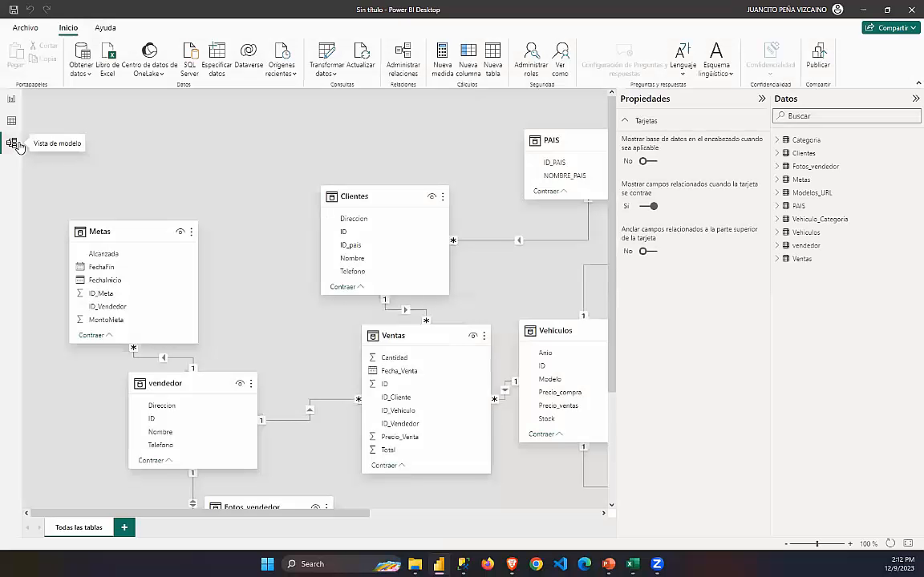
click(760, 101)
scroll(272, 326, down, 1)
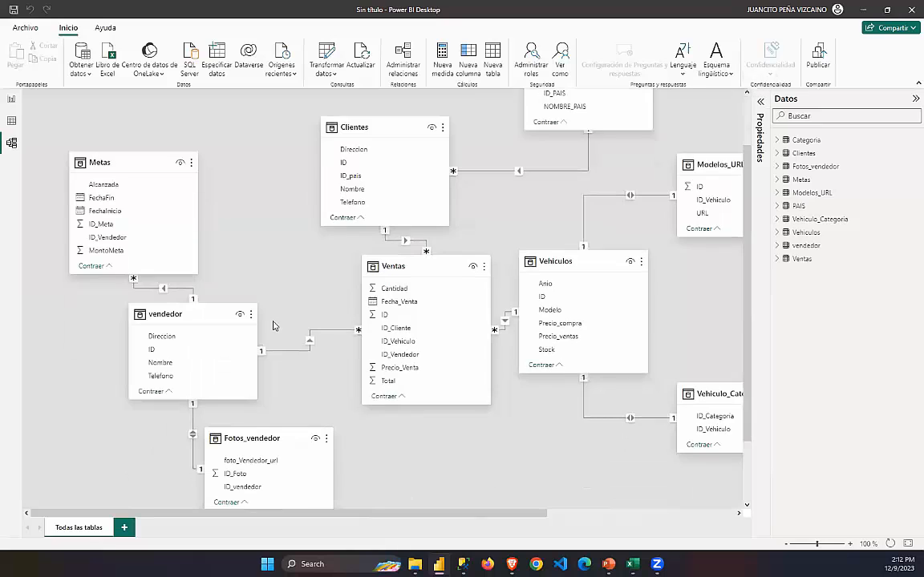
scroll(272, 326, down, 1)
scroll(682, 104, up, 2)
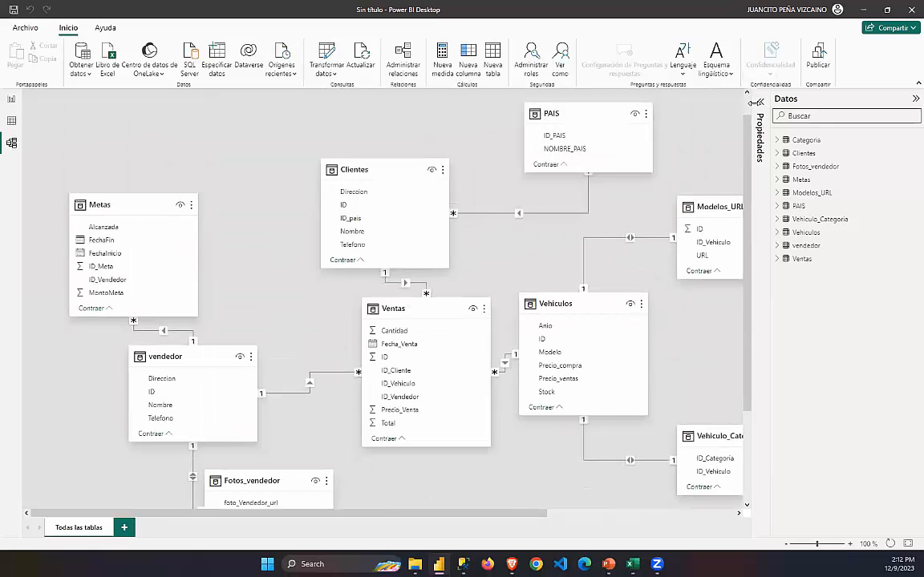
click(761, 102)
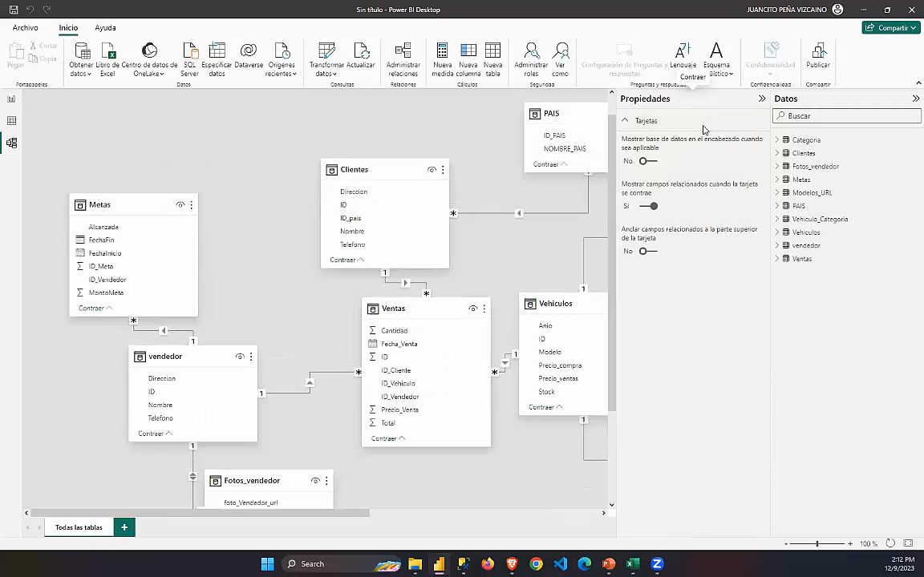
click(761, 98)
click(912, 101)
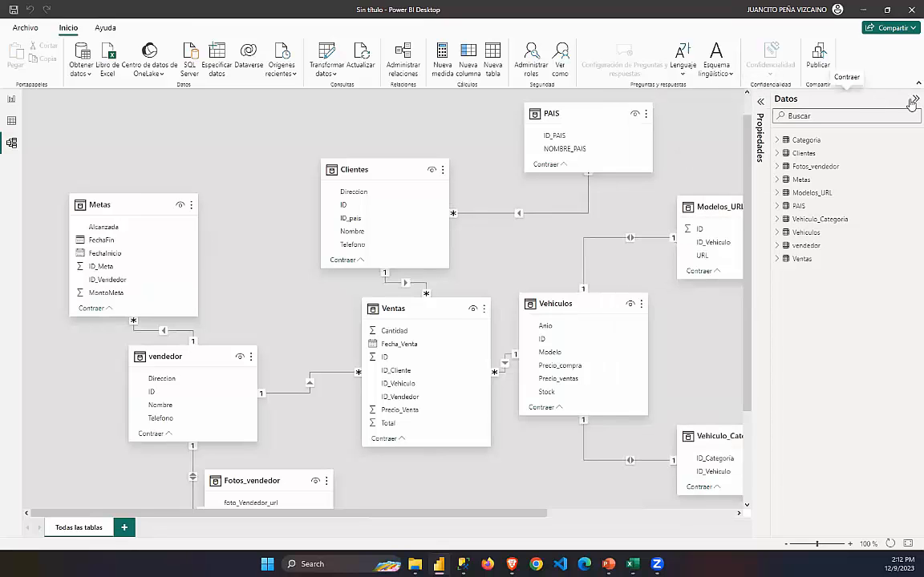
Stack the Metas, vendedor and Fotos_vendedor tables in a column along the left side of the diagram.
drag(138, 206, 146, 134)
drag(156, 356, 95, 286)
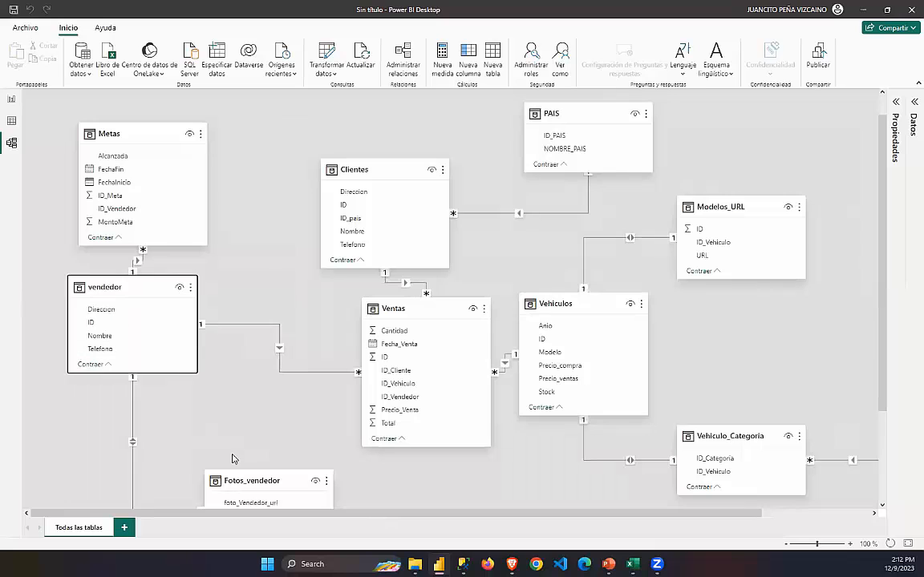
drag(233, 471, 131, 374)
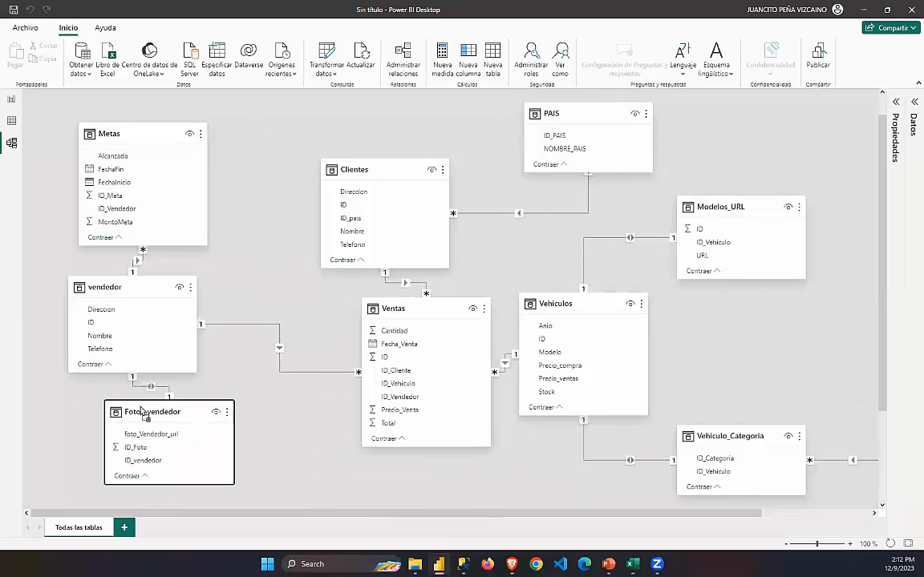
Move Vehiculo_Categoria below the Ventas table and place Categoria beside it.
drag(723, 435, 301, 460)
drag(719, 514, 846, 527)
scroll(736, 400, down, 3)
drag(743, 405, 466, 464)
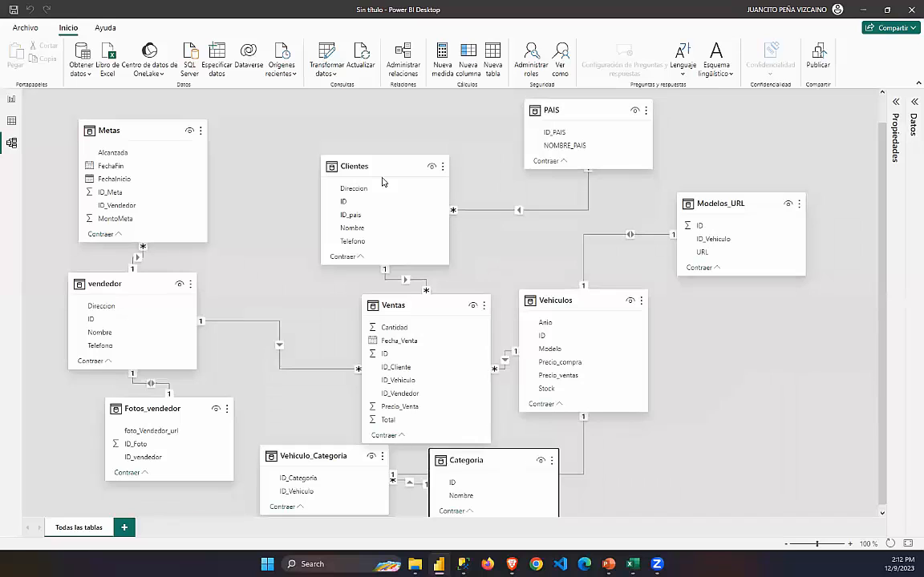
Place Clientes directly above Ventas and Modelos_URL above Vehiculos, and bring PAIS closer to Clientes.
drag(344, 166, 341, 120)
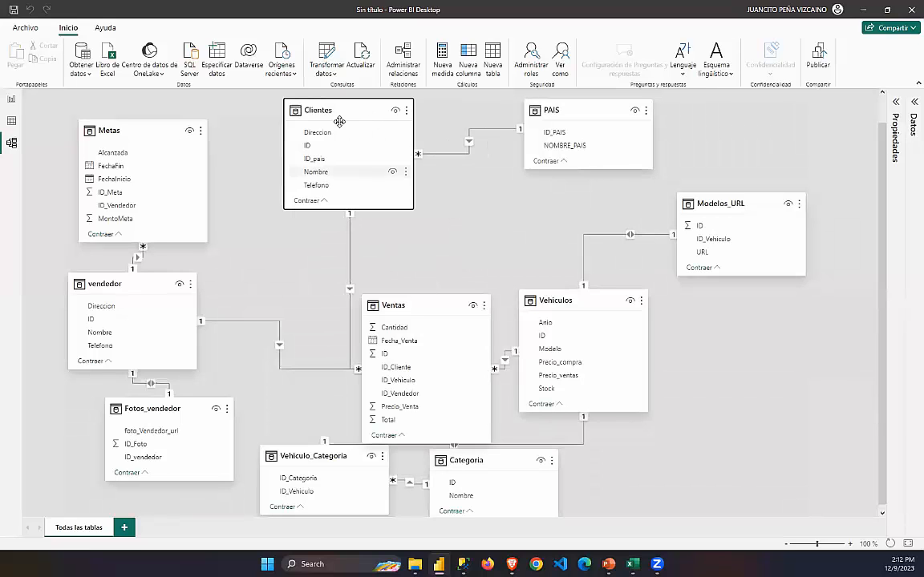
drag(399, 302, 320, 239)
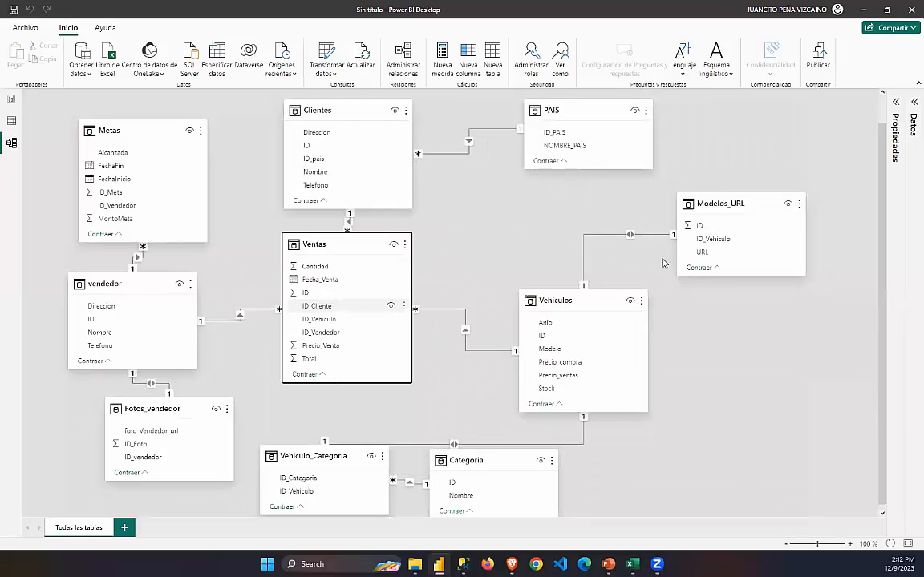
drag(726, 204, 543, 209)
mouse_move(560, 301)
mouse_down()
mouse_move(563, 328)
mouse_move(558, 311)
mouse_up()
drag(576, 113, 530, 115)
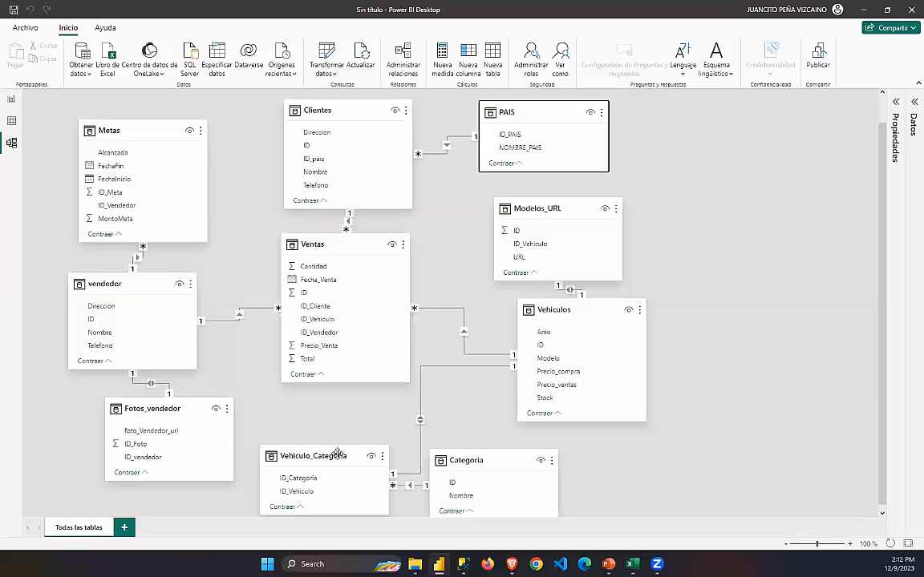
Align Fotos_vendedor under vendedor and shift Vehiculo_Categoria and Categoria left, keeping them side by side below Ventas.
click(308, 454)
drag(144, 415, 103, 417)
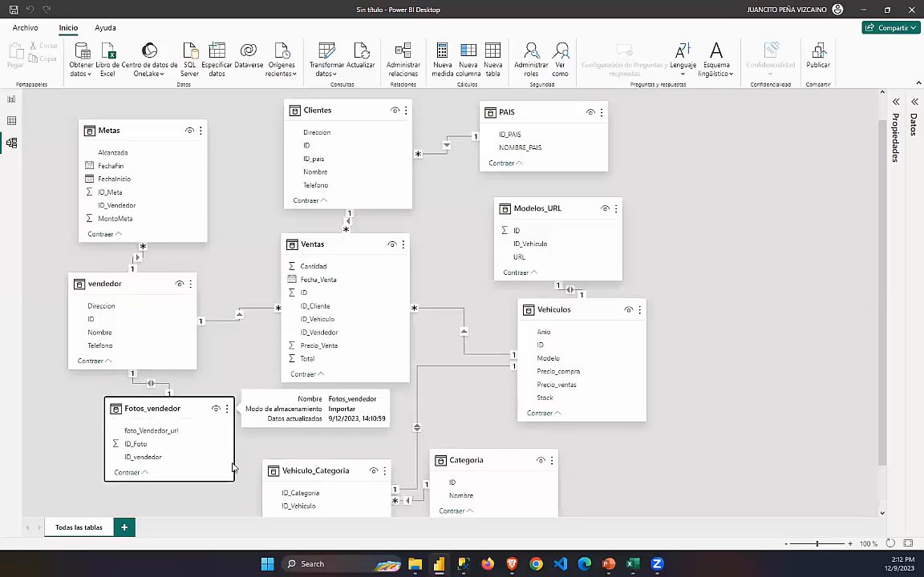
drag(303, 475, 256, 440)
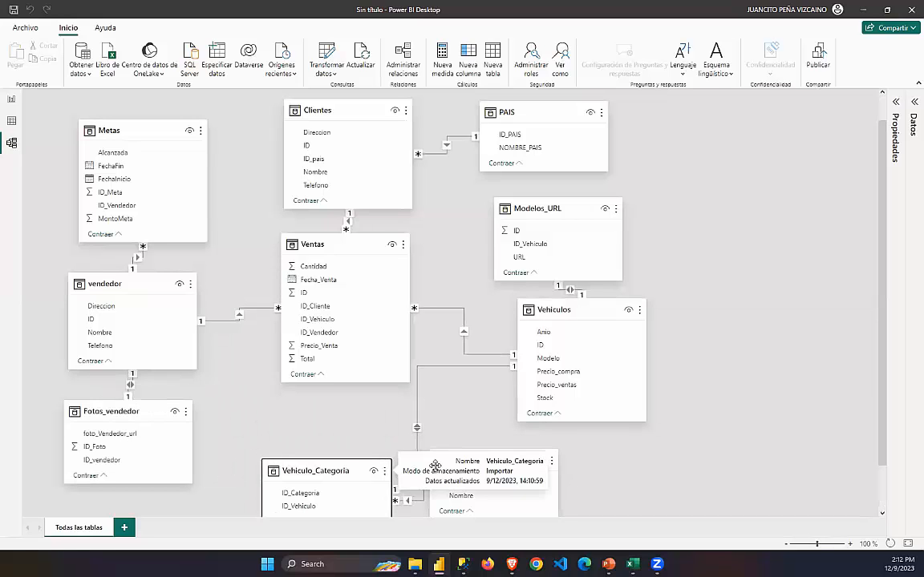
drag(433, 461, 388, 449)
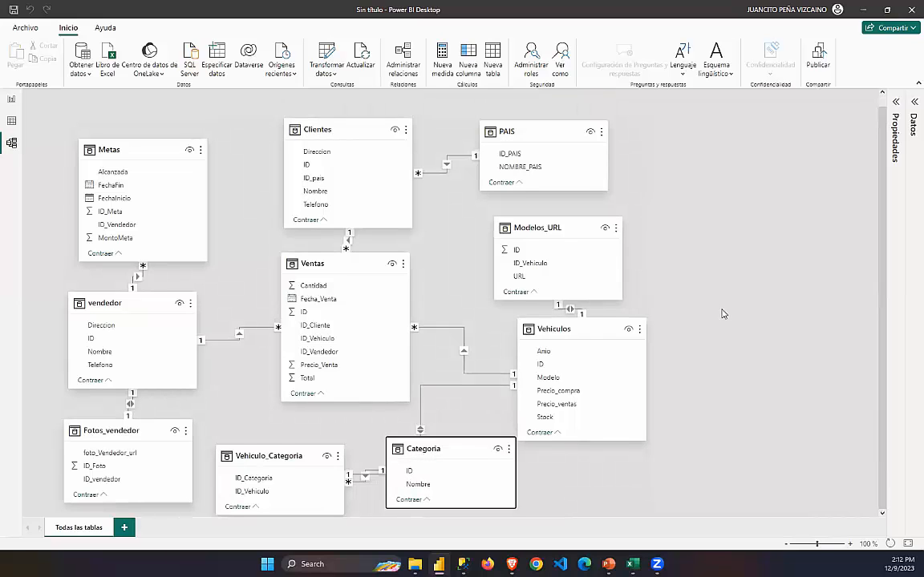
click(723, 314)
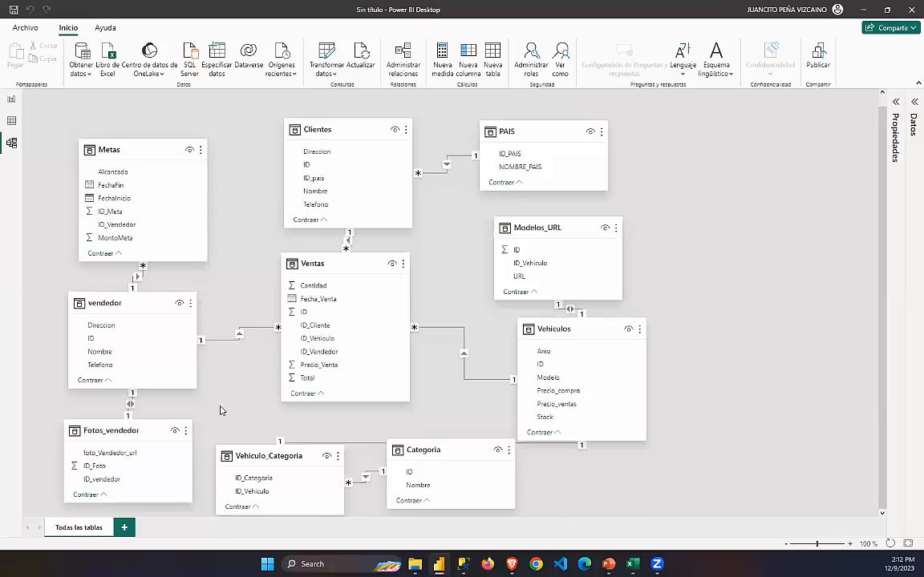
Nudge Clientes slightly left above Ventas and examine how Vehiculos, Clientes and vendedor connect to the Ventas table.
drag(294, 121, 285, 121)
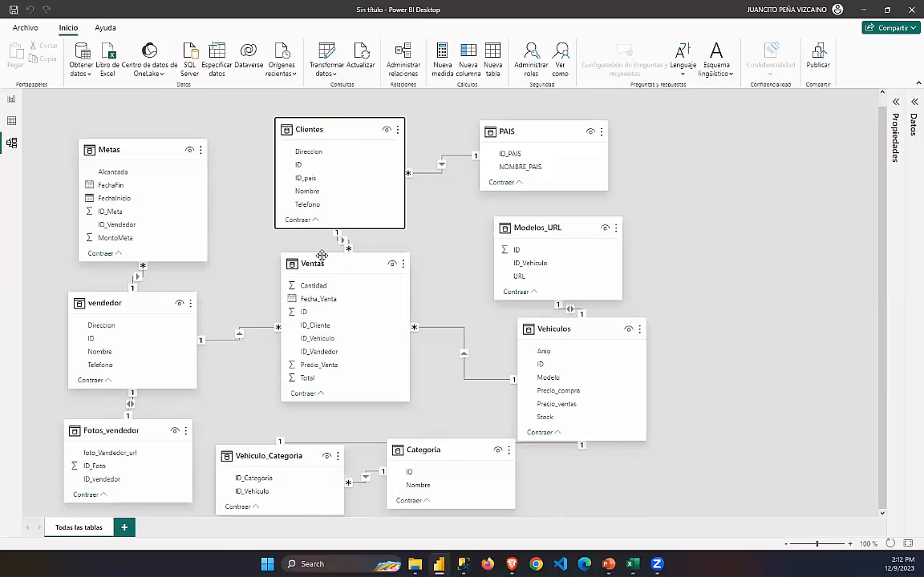
click(321, 257)
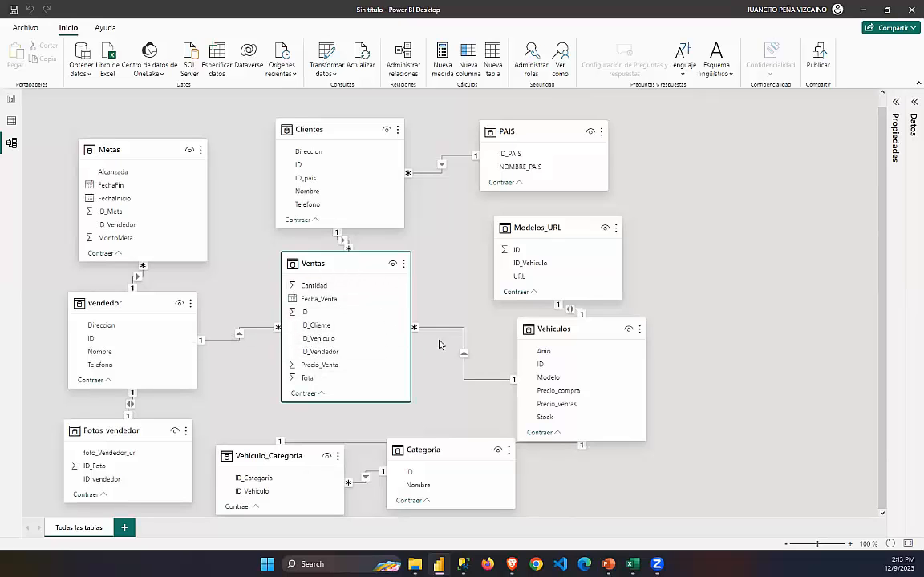
click(541, 329)
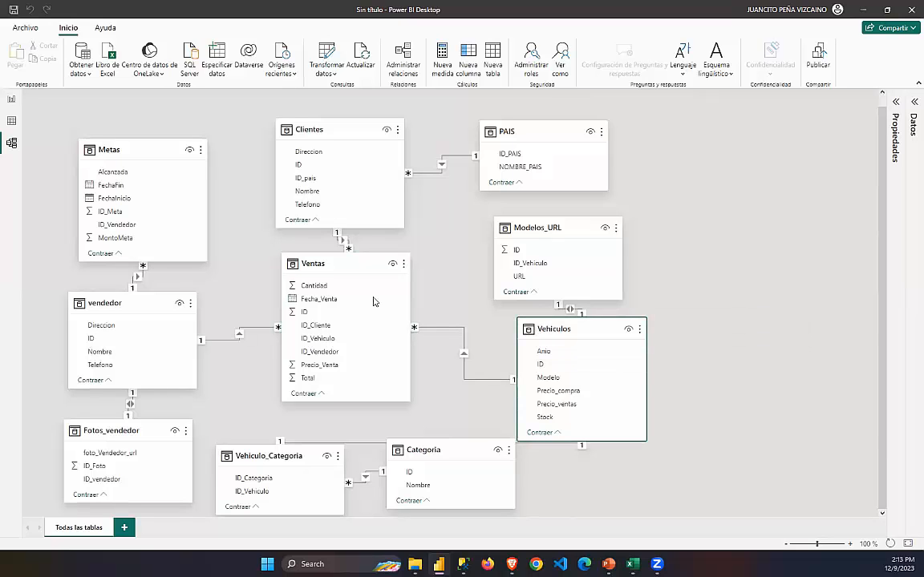
click(315, 265)
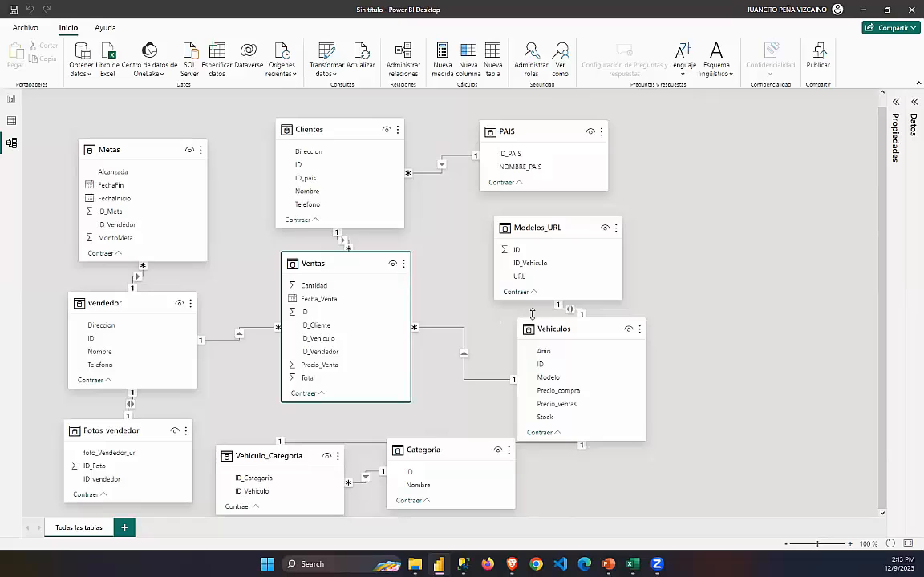
click(317, 129)
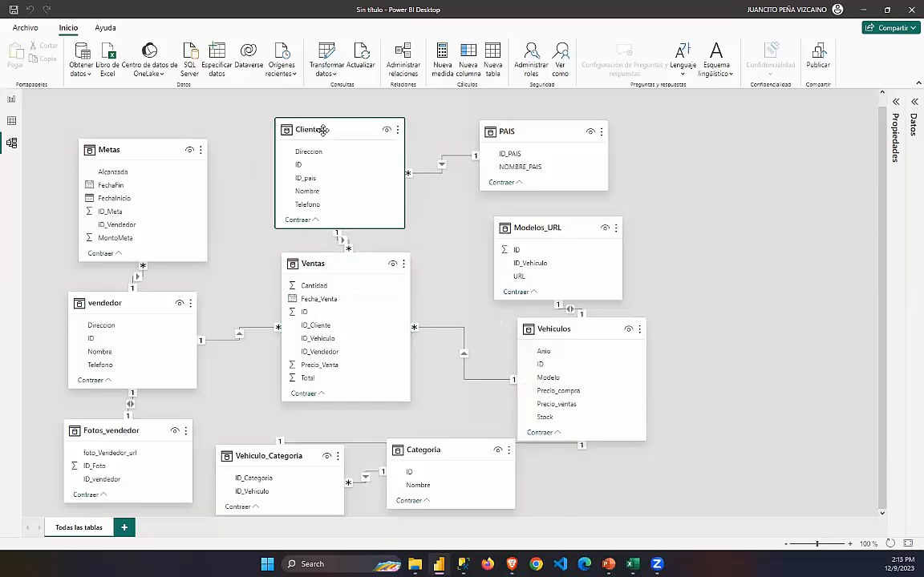
click(113, 303)
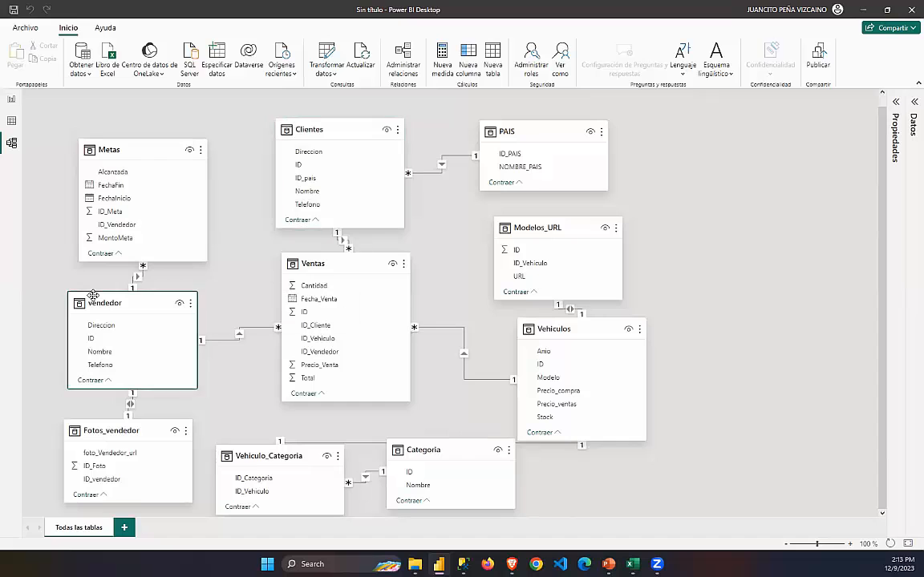
click(317, 263)
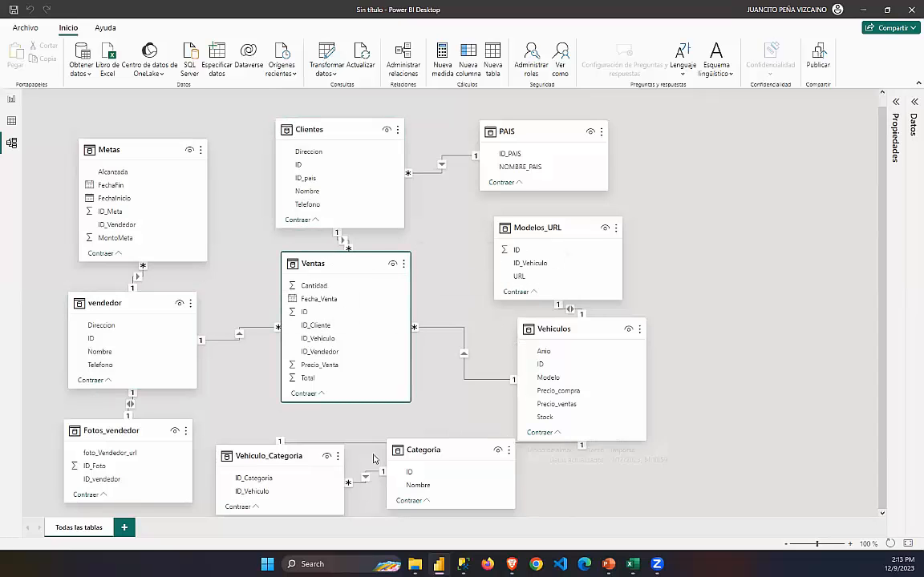
Move Vehiculo_Categoria to the right of Vehiculos and place Categoria below, between the Ventas and Vehiculos tables.
mouse_move(305, 457)
mouse_down()
mouse_move(286, 463)
mouse_move(309, 459)
mouse_up()
click(172, 450)
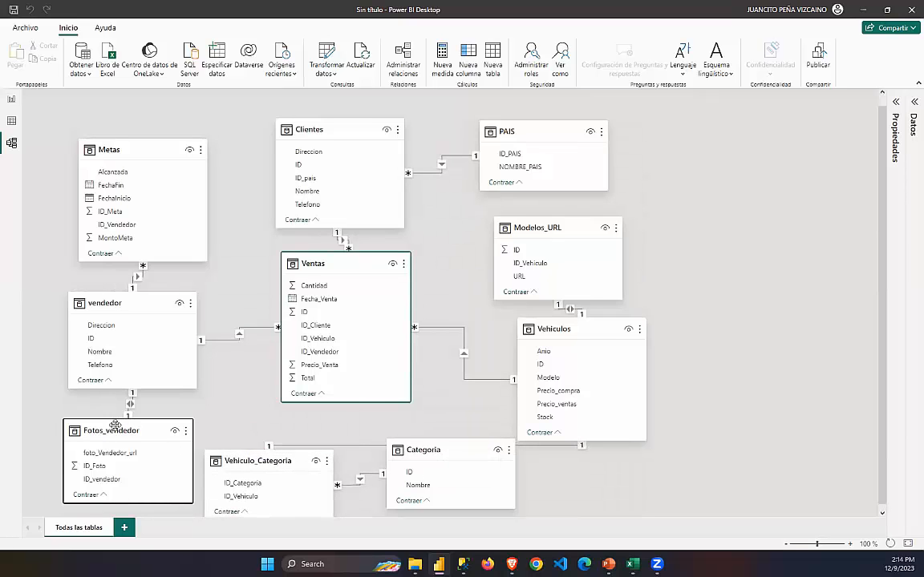
drag(418, 456, 441, 467)
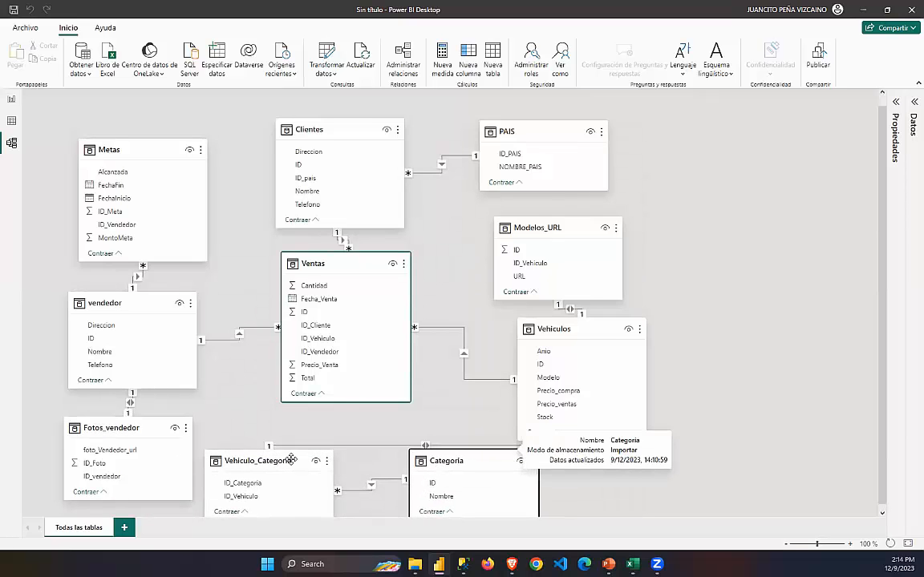
drag(277, 471, 804, 360)
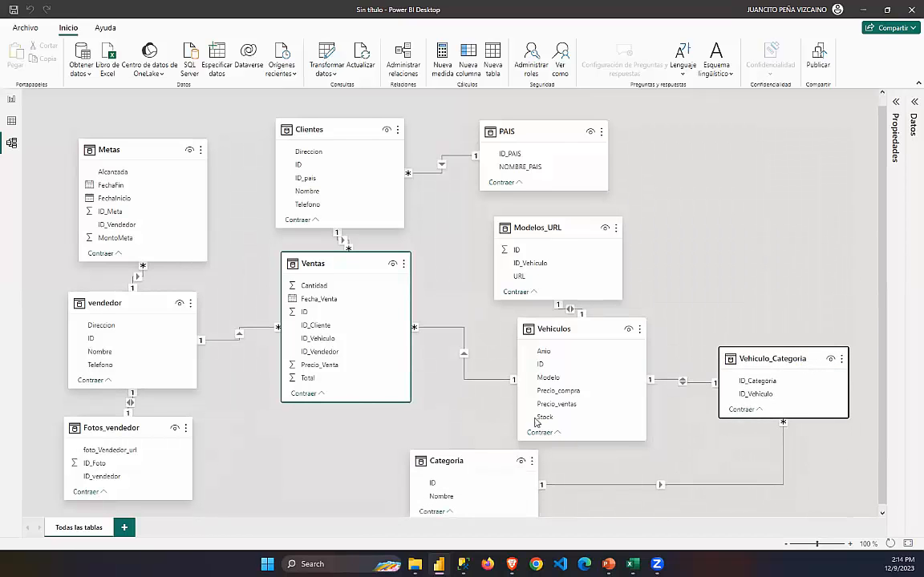
drag(474, 463, 452, 463)
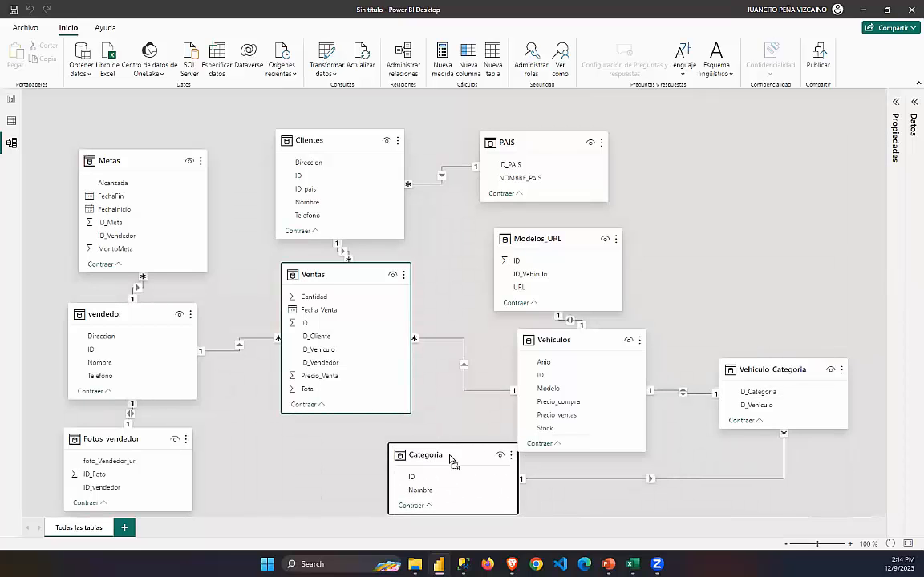
click(662, 448)
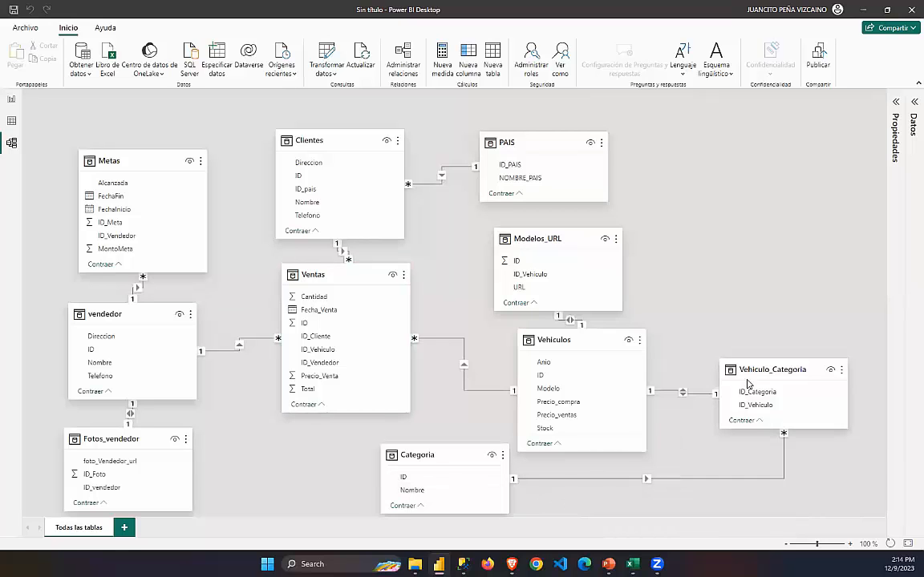
Trace the chain from Categoria through Vehiculo_Categoria to Vehiculos and raise Modelos_URL slightly above Vehiculos.
click(434, 454)
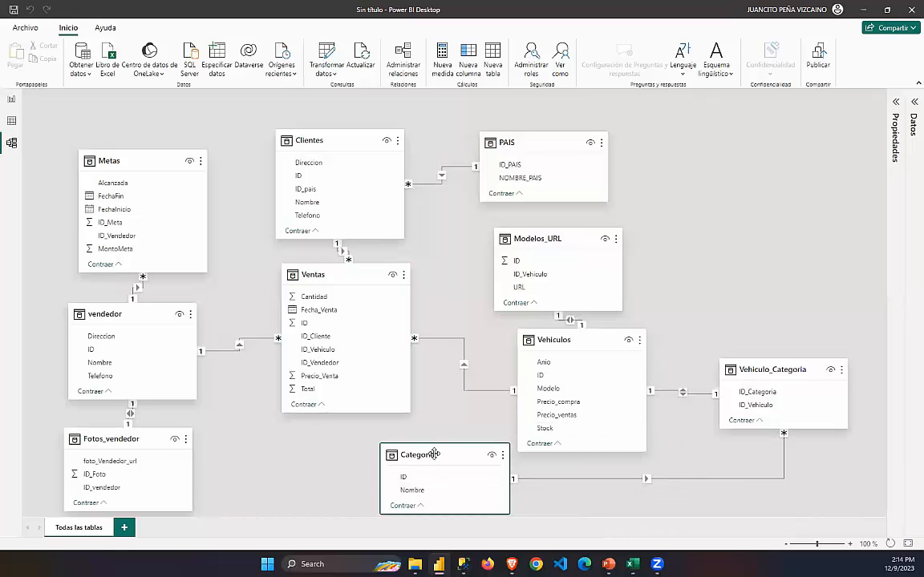
click(748, 369)
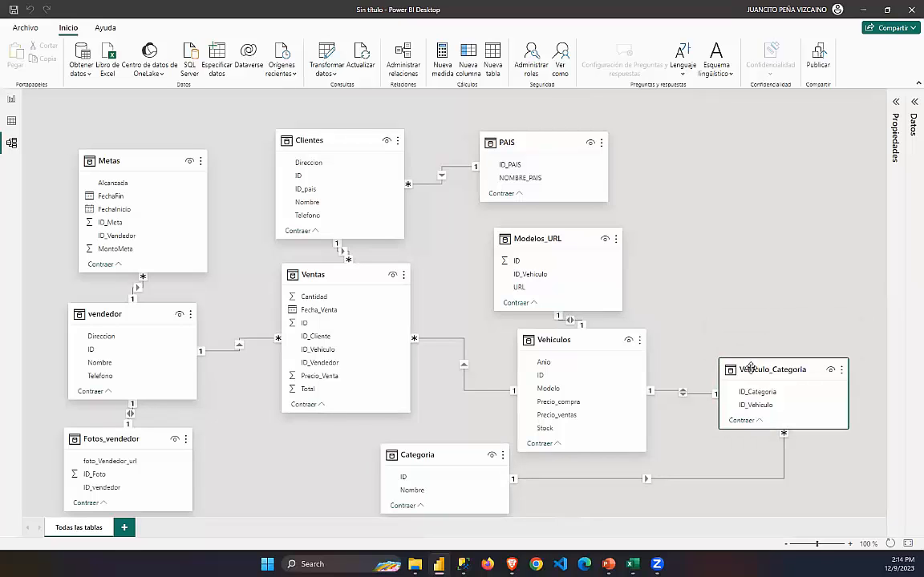
click(571, 341)
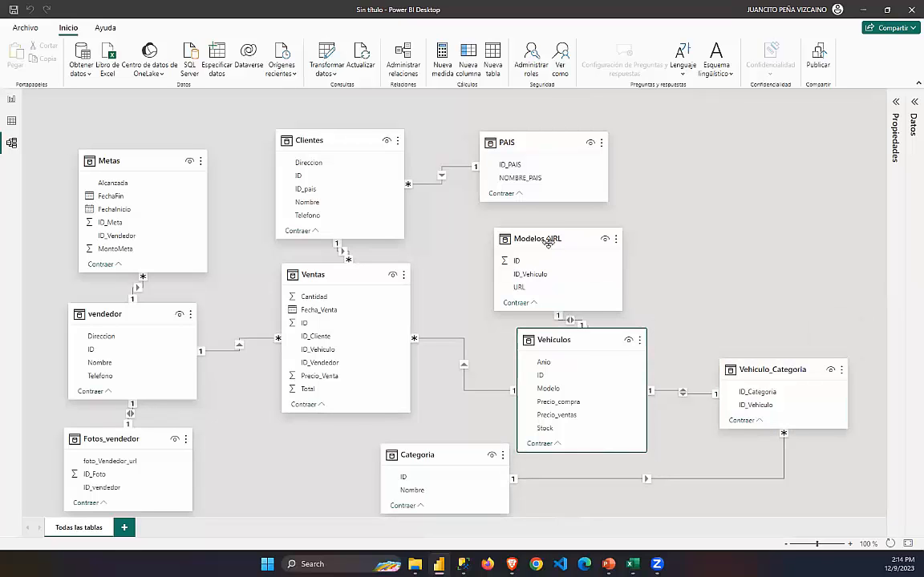
drag(550, 238, 553, 231)
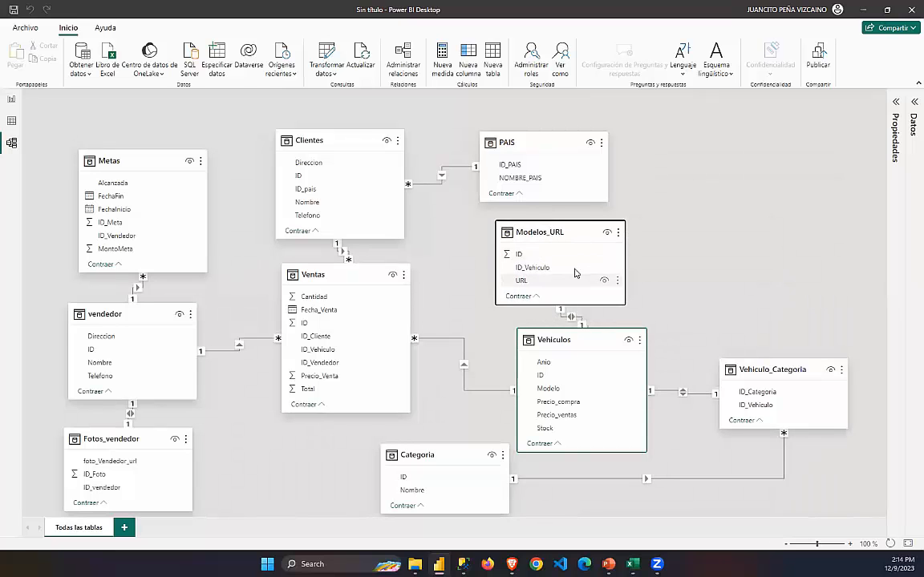
Examine the links between Clientes and PAIS, and those joining vendedor to Metas and Fotos_vendedor.
click(301, 136)
click(512, 132)
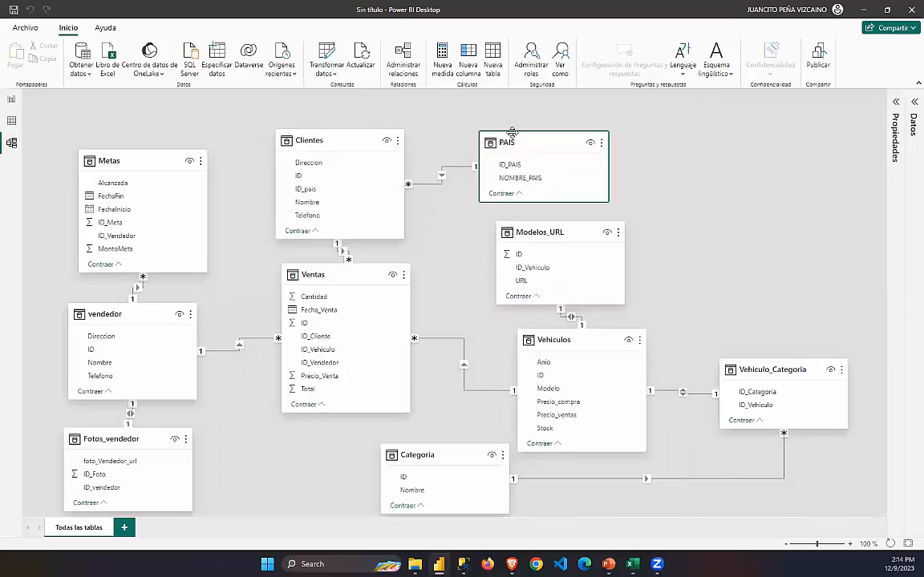
click(104, 313)
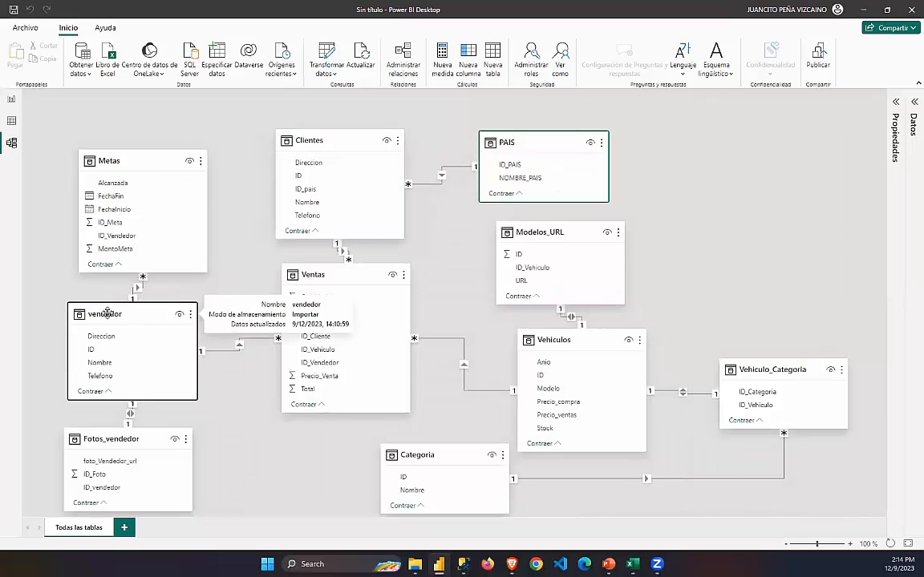
click(128, 165)
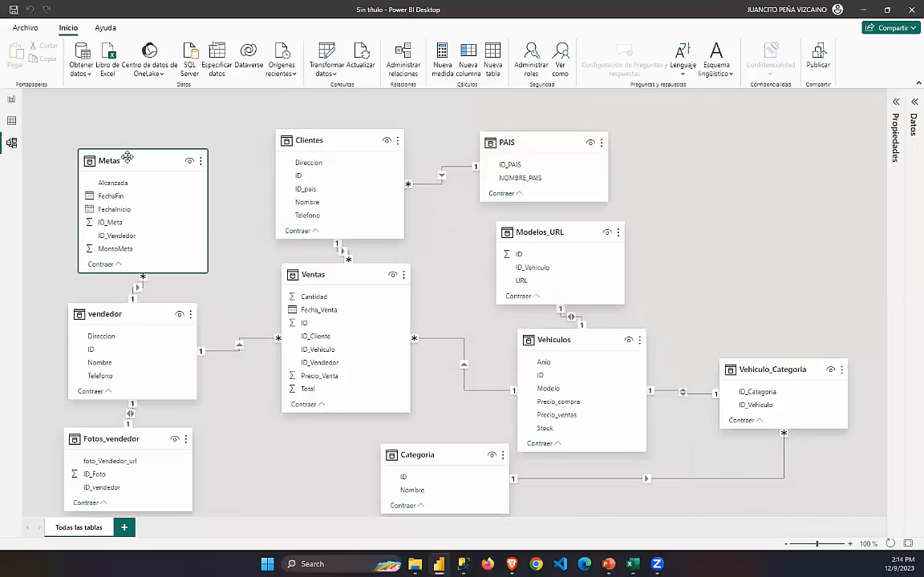
click(113, 313)
click(112, 439)
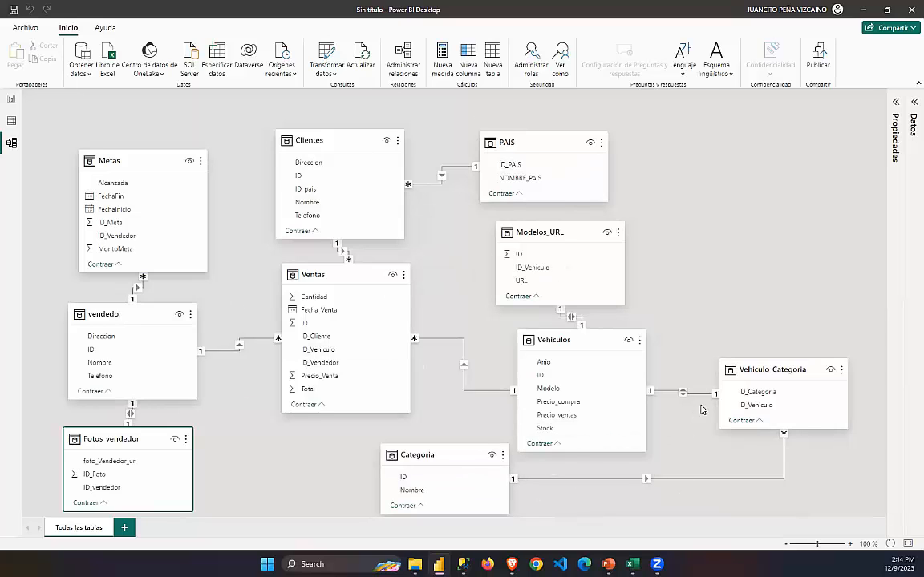
Review the link between Vehiculo_Categoria and Vehiculos and move Modelos_URL a little further up toward PAIS.
click(745, 370)
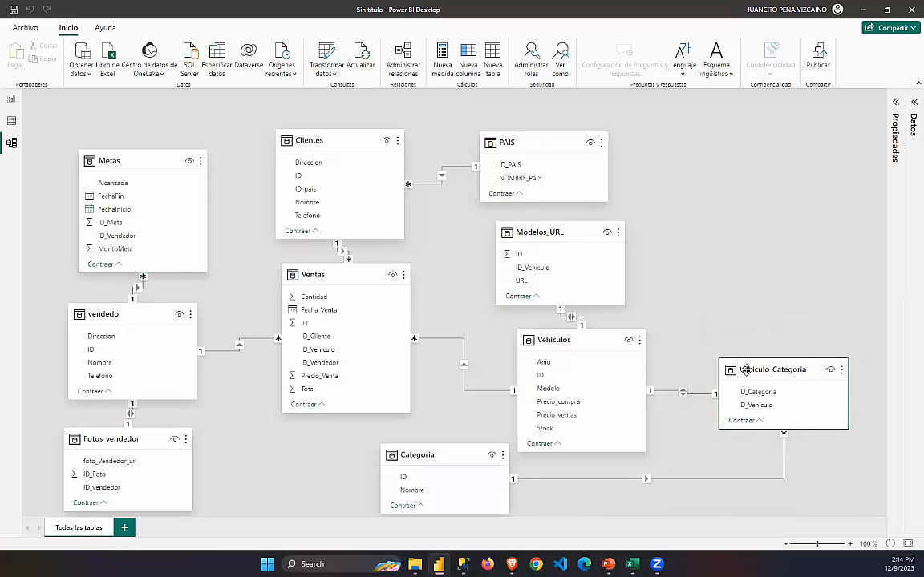
click(561, 342)
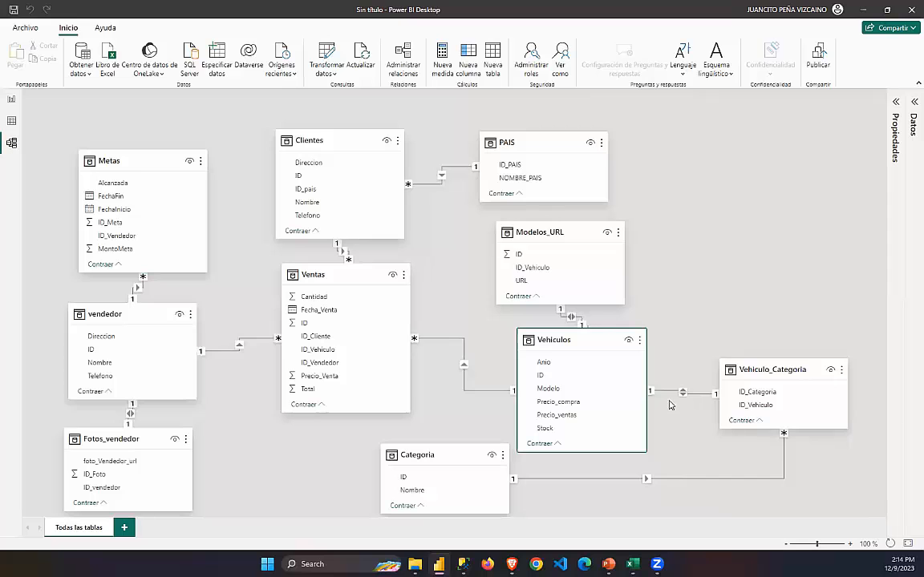
drag(553, 233, 553, 224)
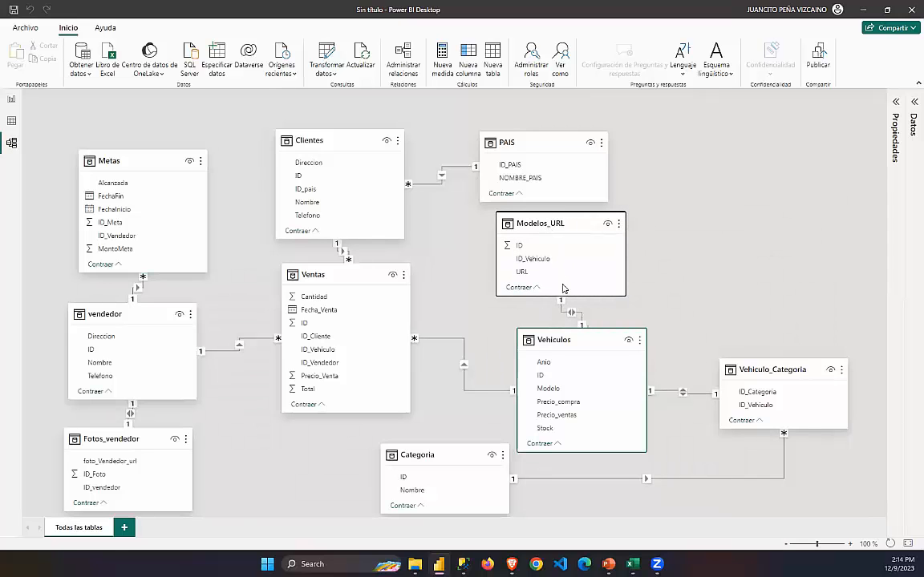
Examine the relationship between the vendedor and Ventas tables.
click(114, 312)
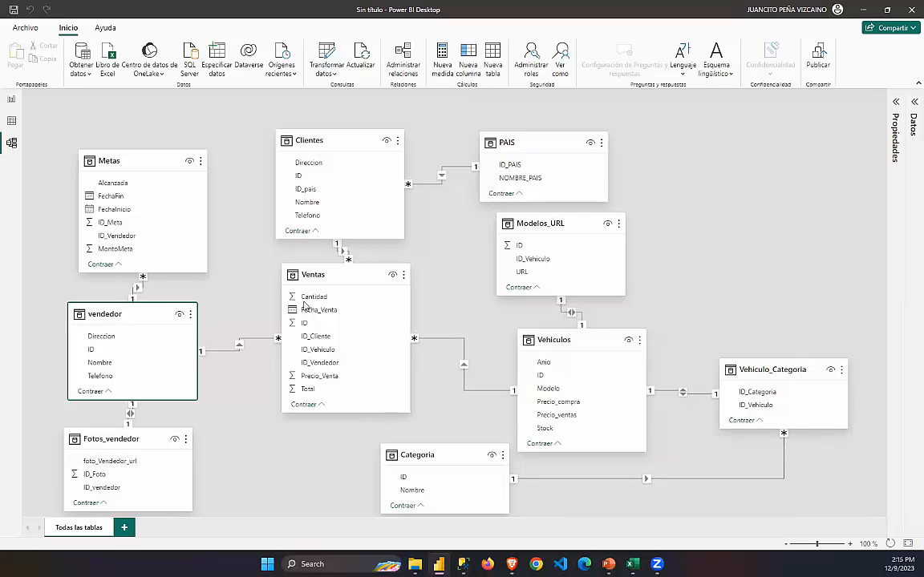
click(305, 276)
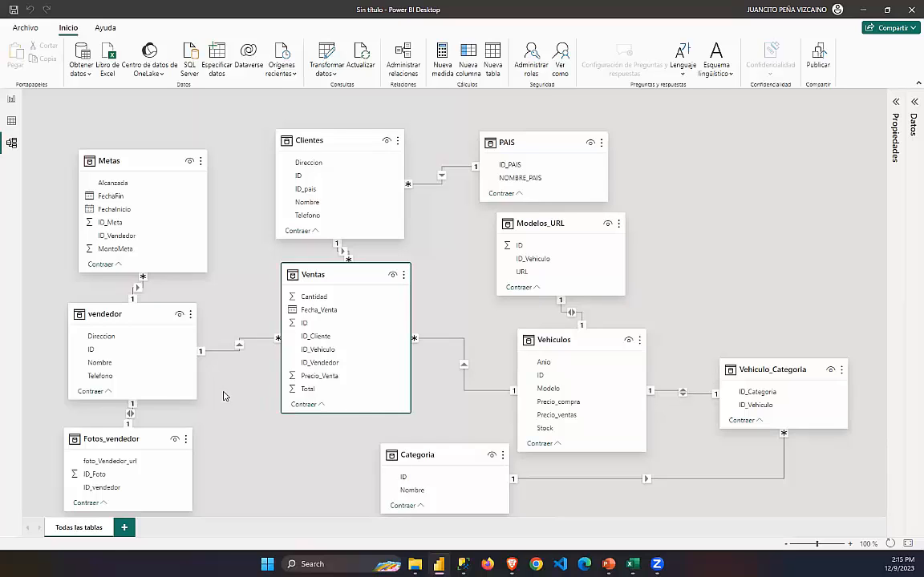
click(114, 313)
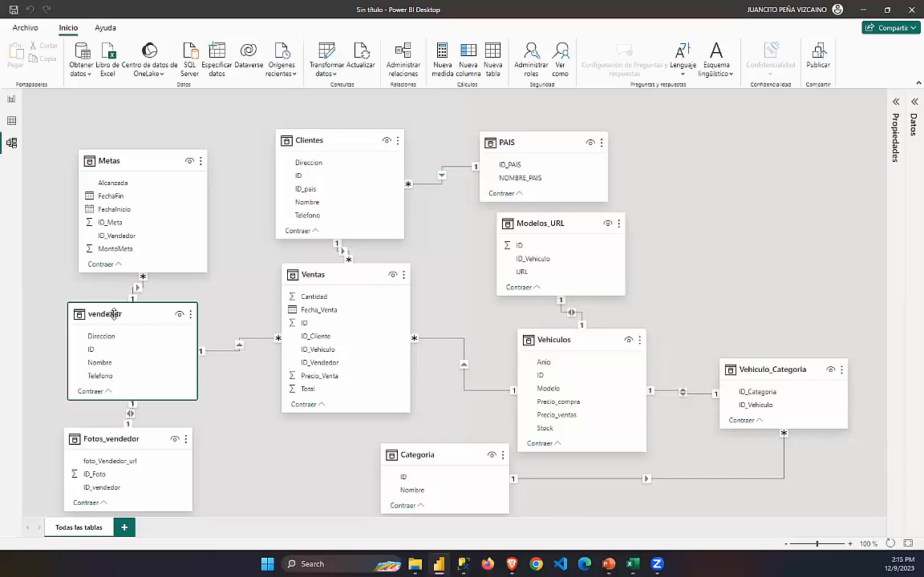
click(324, 276)
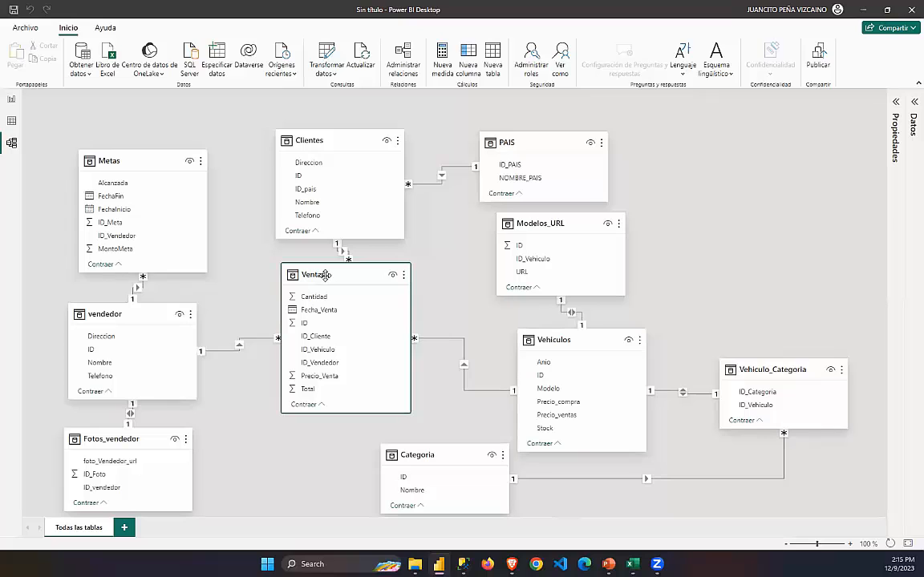
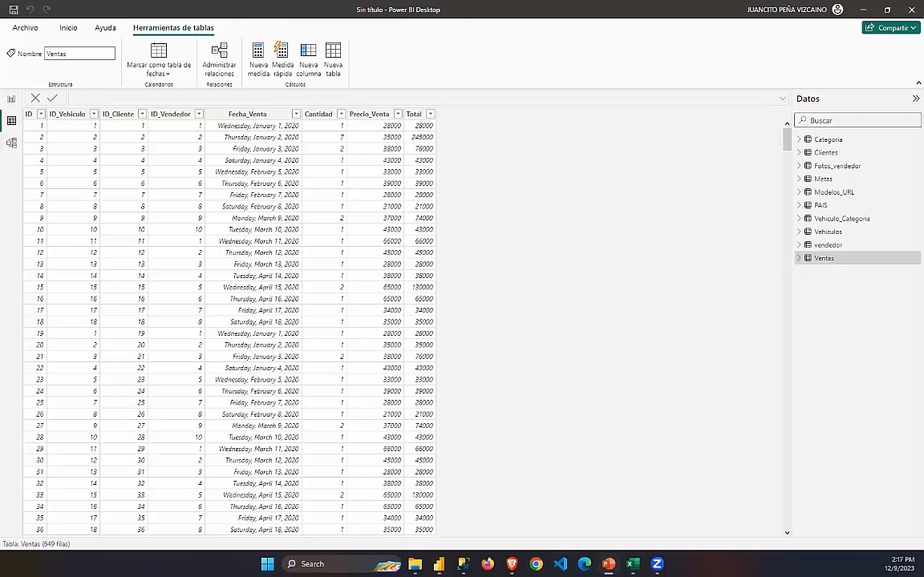
Switch to the PowerPoint slide listing the sales analysis questions, read it and return to Power BI Desktop.
click(608, 563)
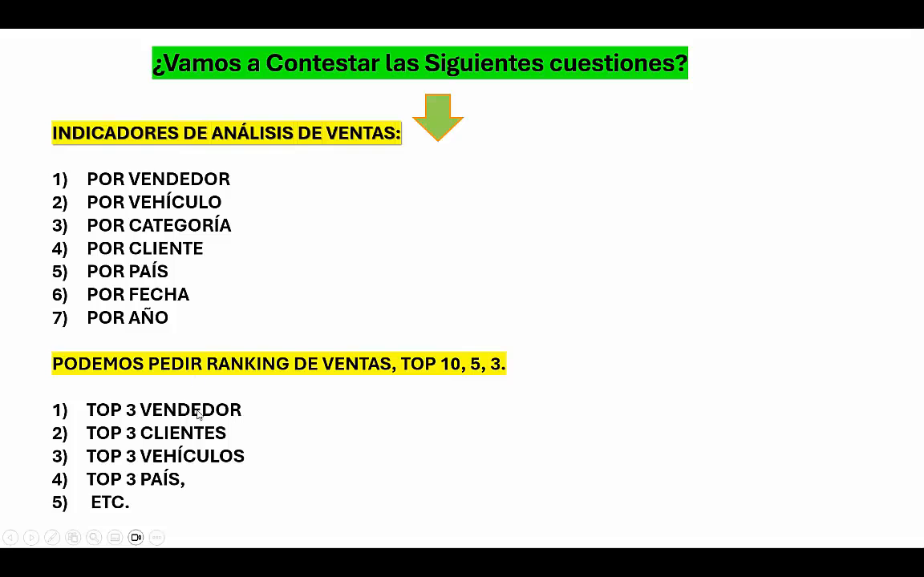
key(alt+Tab)
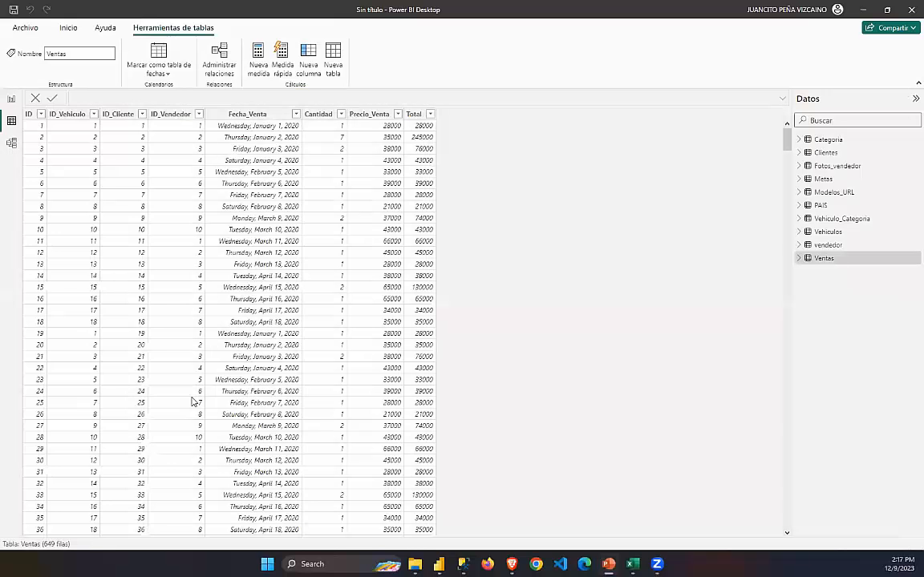
Go to the blank report page and browse the full gallery of available visual types.
click(12, 100)
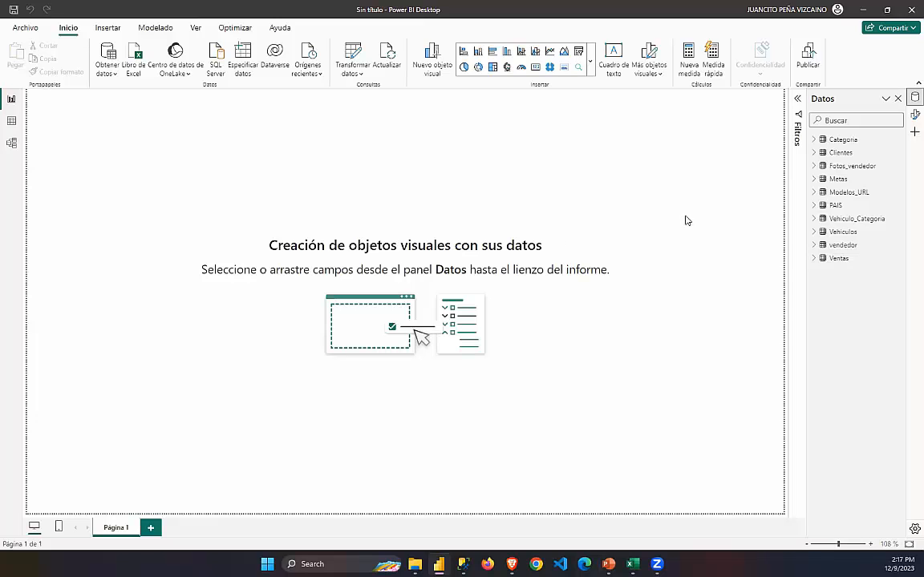
click(590, 75)
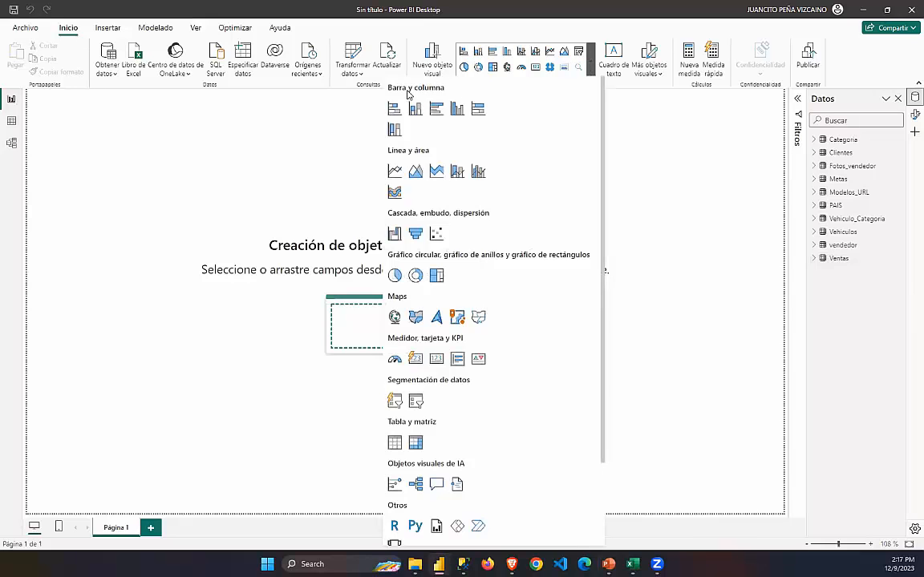
scroll(539, 365, down, 3)
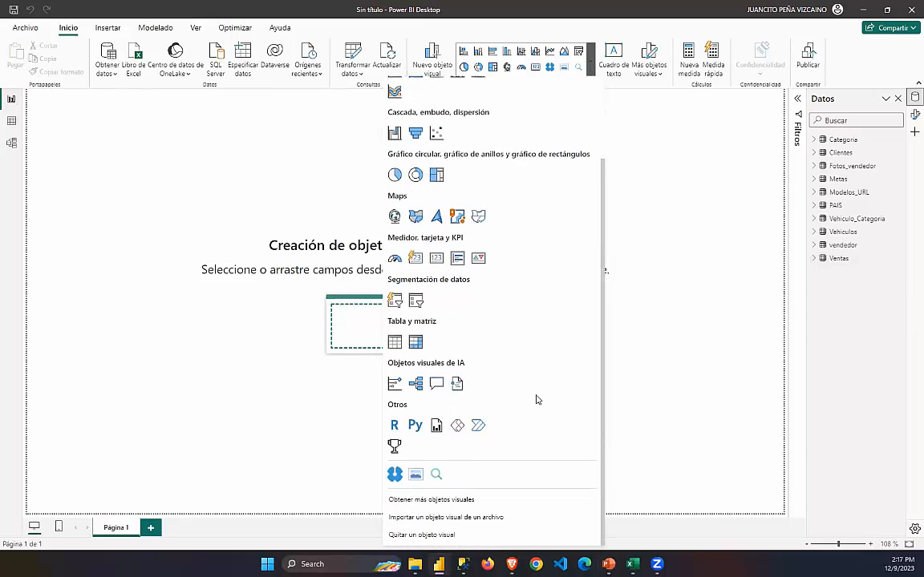
scroll(536, 399, up, 3)
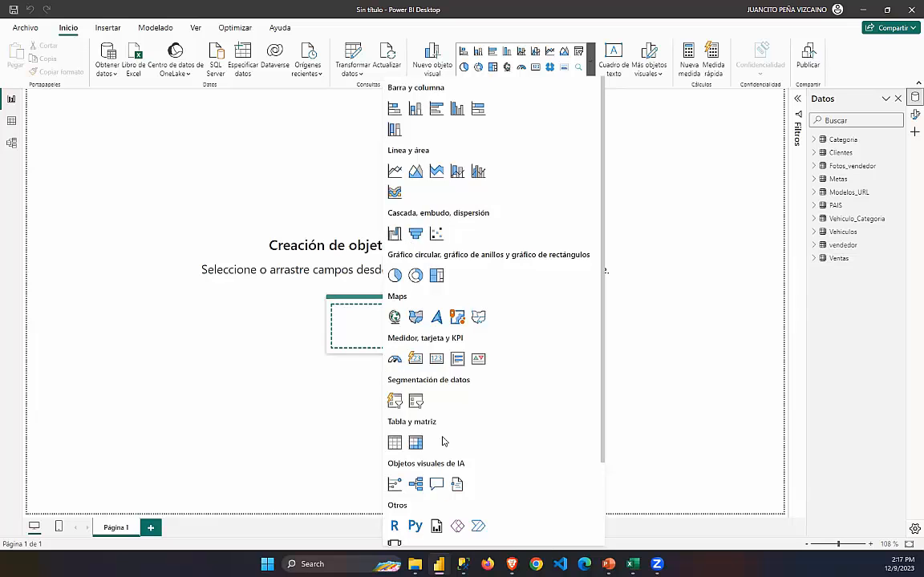
scroll(553, 149, down, 2)
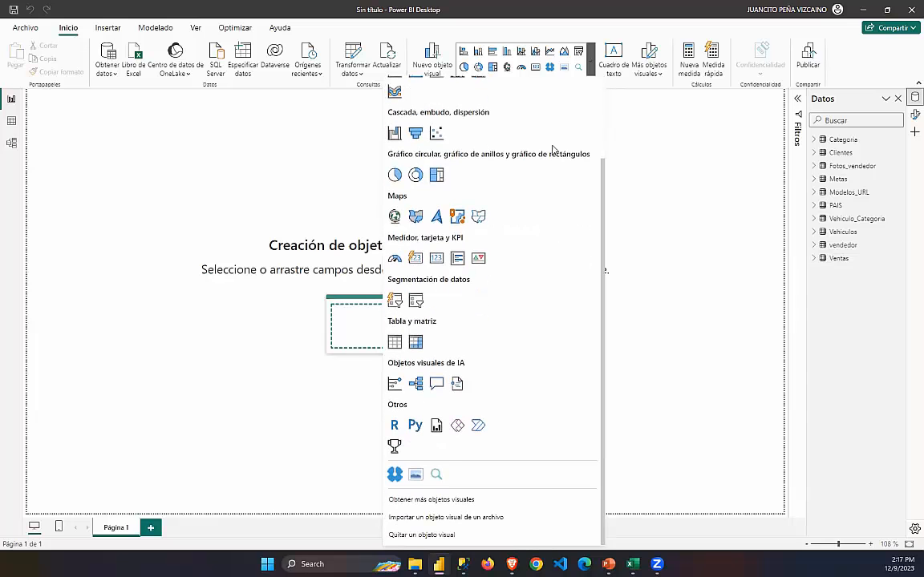
Insert an empty table visual on the report page.
click(394, 341)
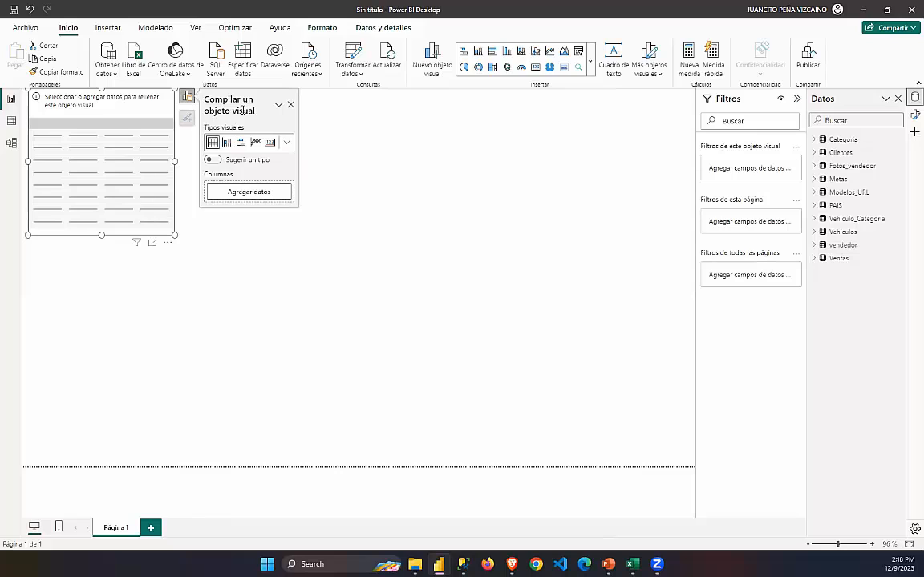
click(431, 61)
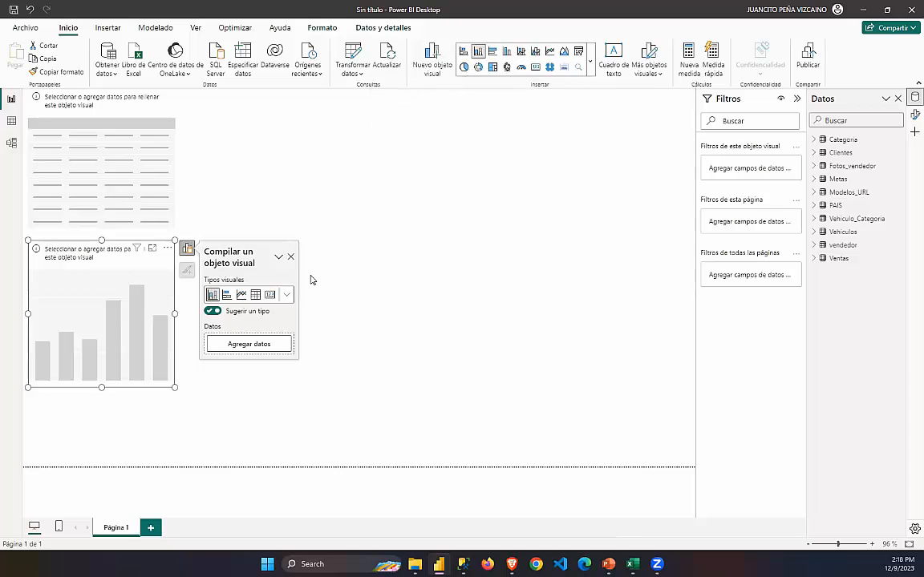
click(292, 257)
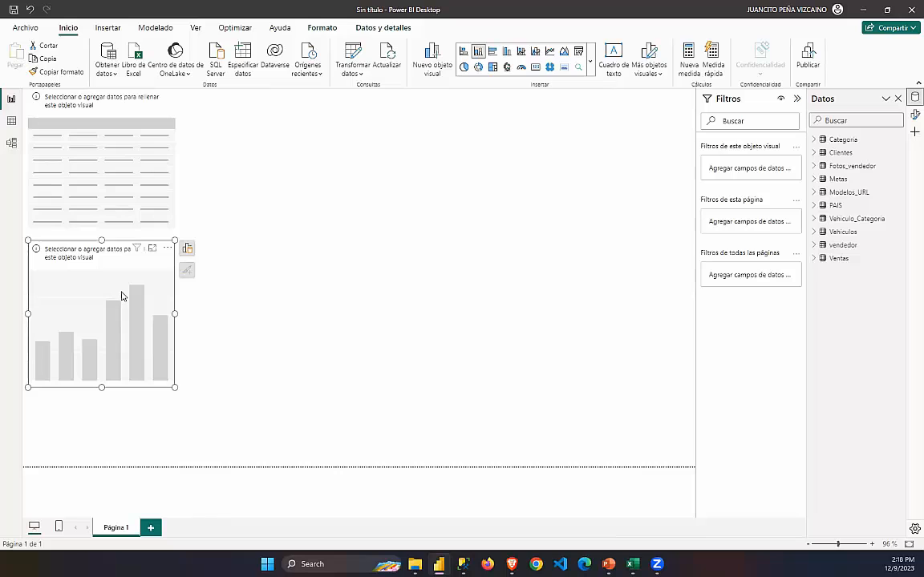
key(Delete)
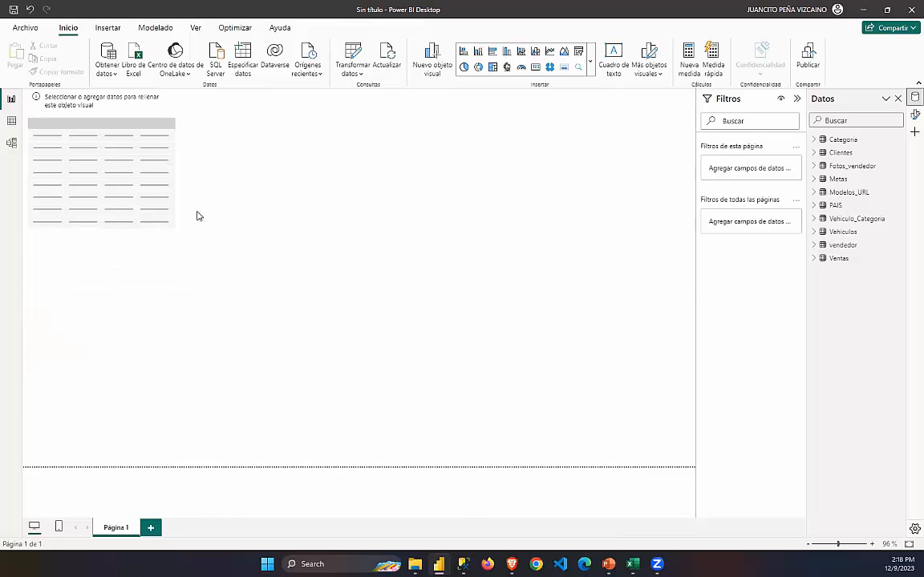
Reposition the empty table visual slightly inside the page's upper-left corner and enlarge it in both width and height.
click(149, 202)
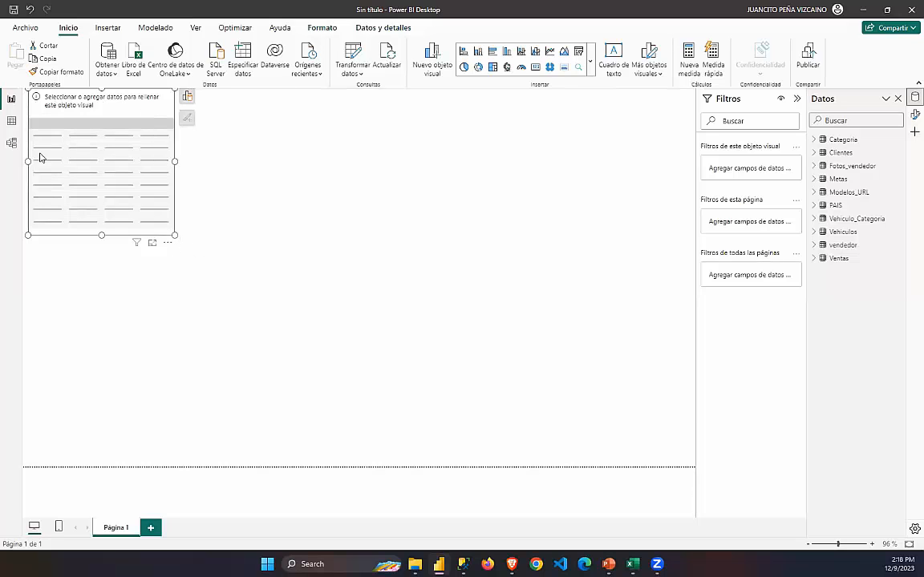
drag(119, 185, 526, 271)
drag(399, 299, 124, 206)
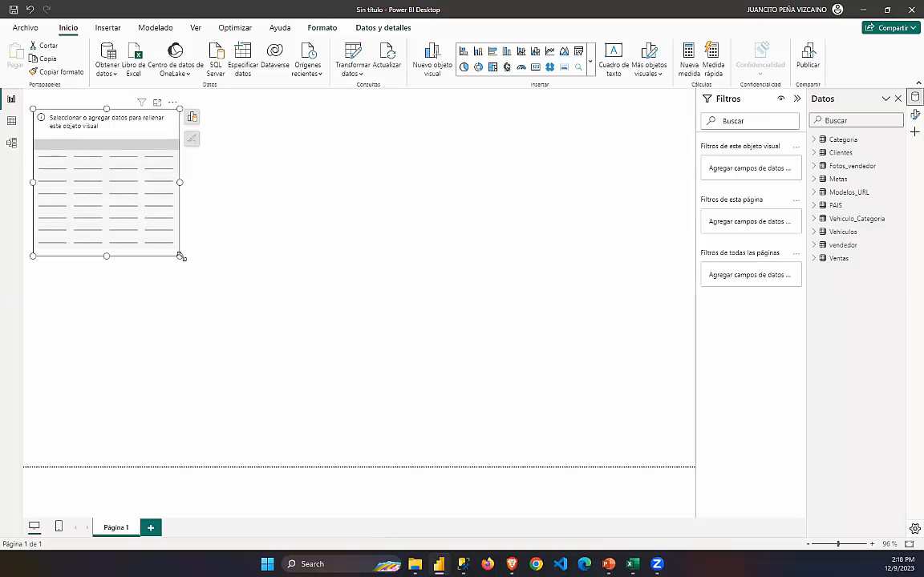
drag(181, 257, 248, 388)
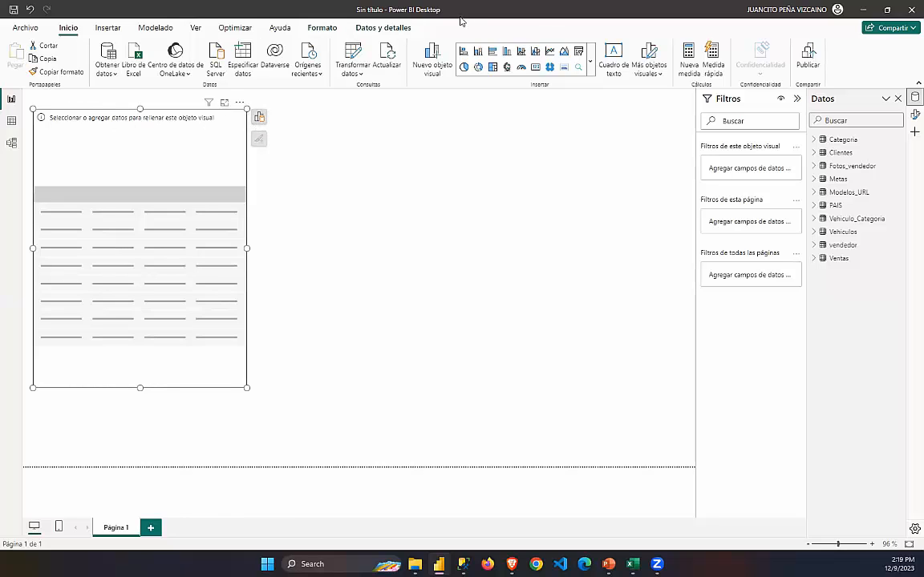
click(383, 28)
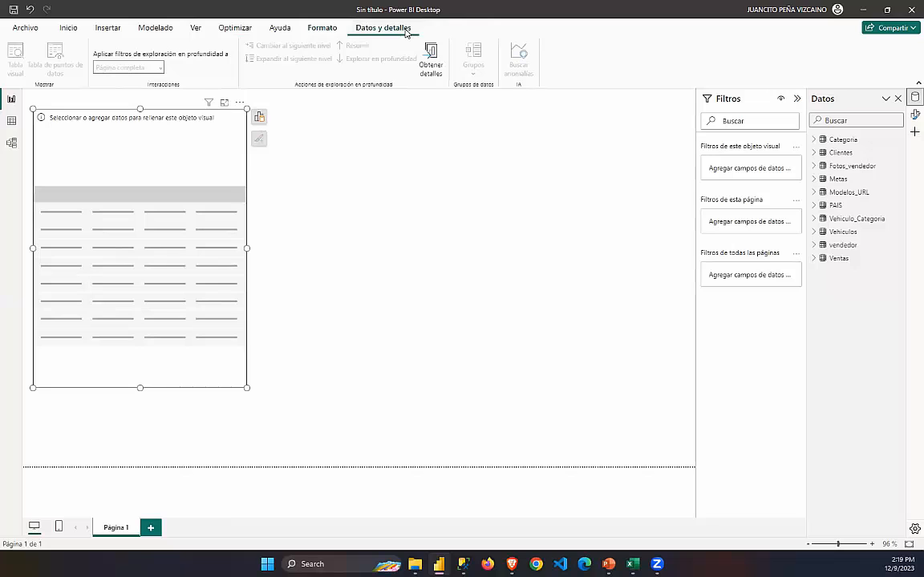
click(69, 28)
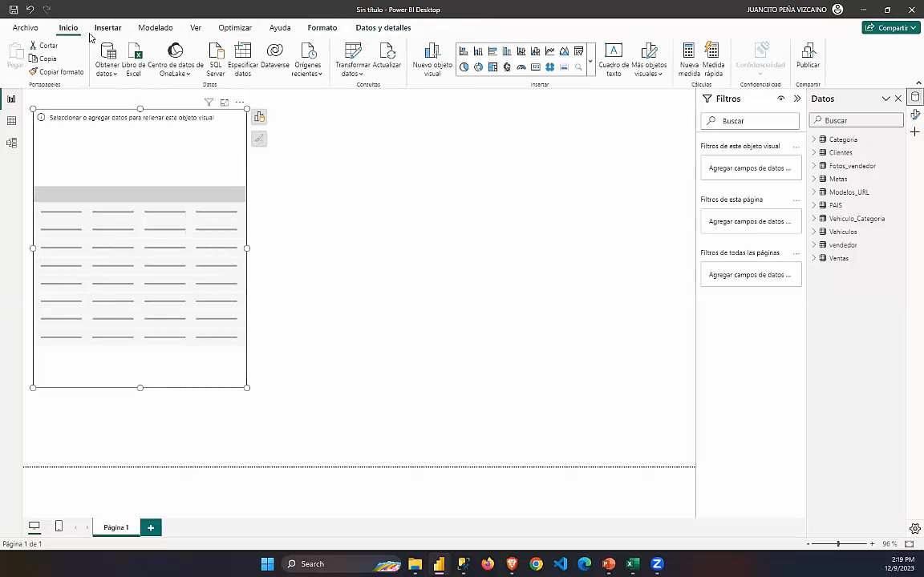
click(96, 29)
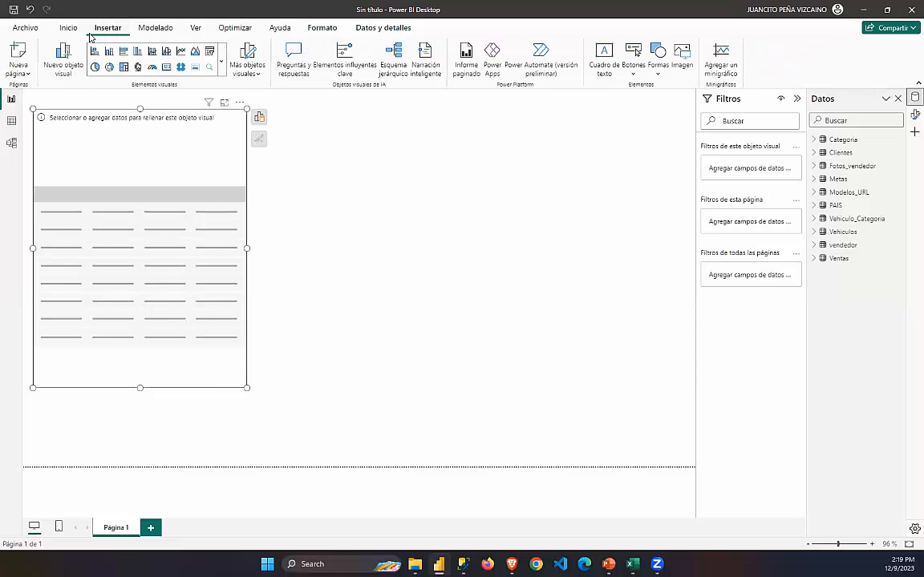
click(158, 30)
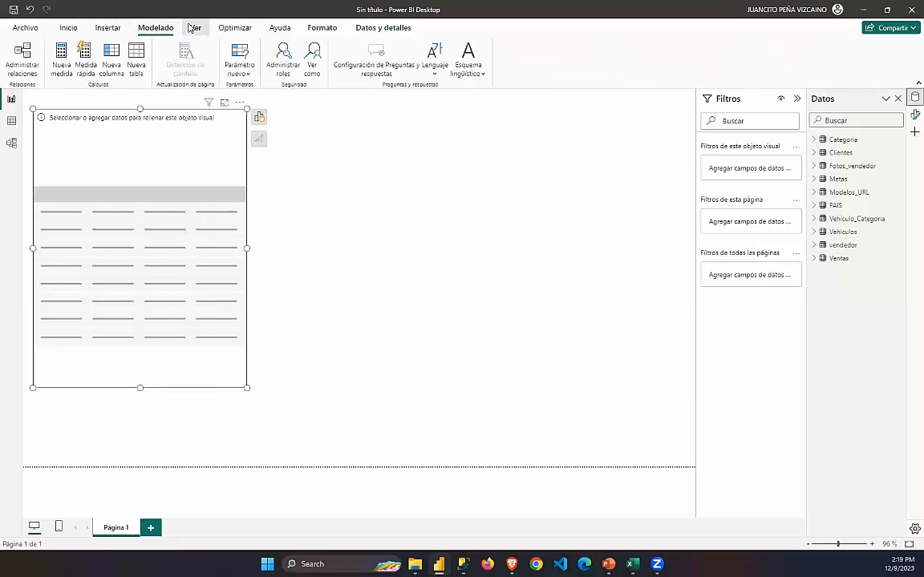
click(192, 28)
click(234, 27)
click(282, 28)
click(324, 28)
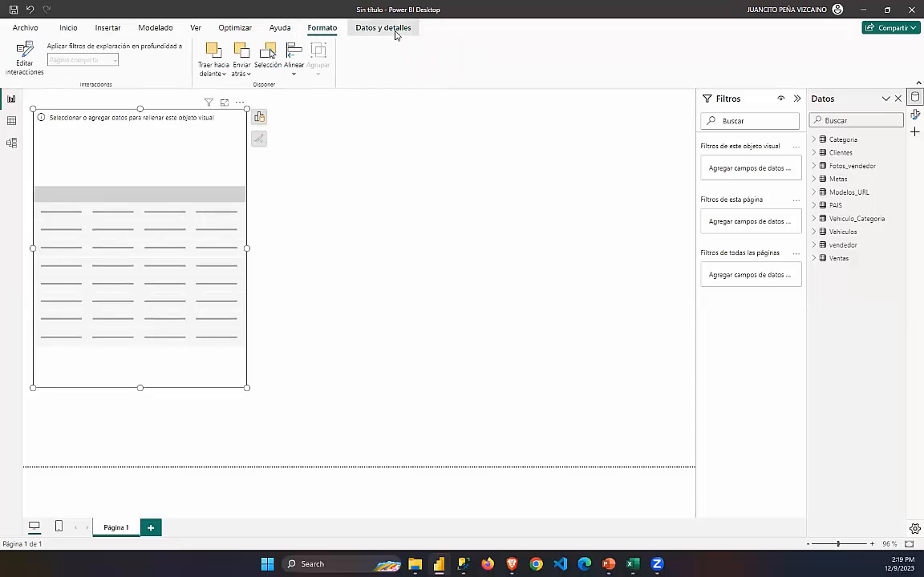
click(396, 32)
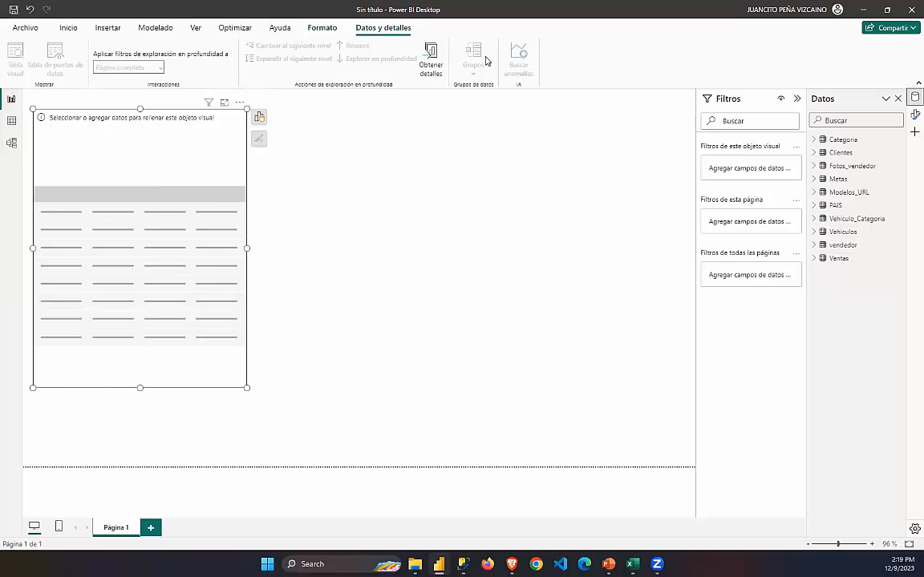
click(72, 32)
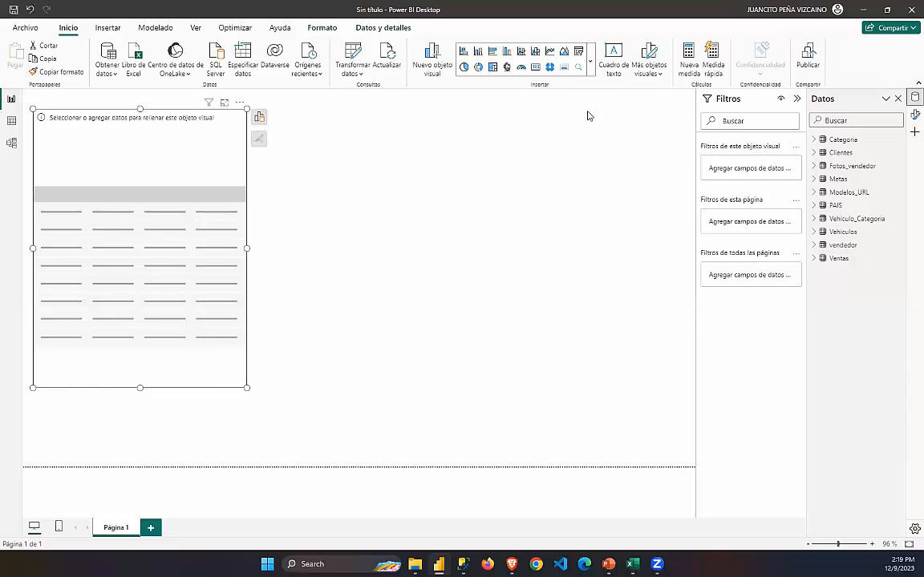
click(660, 75)
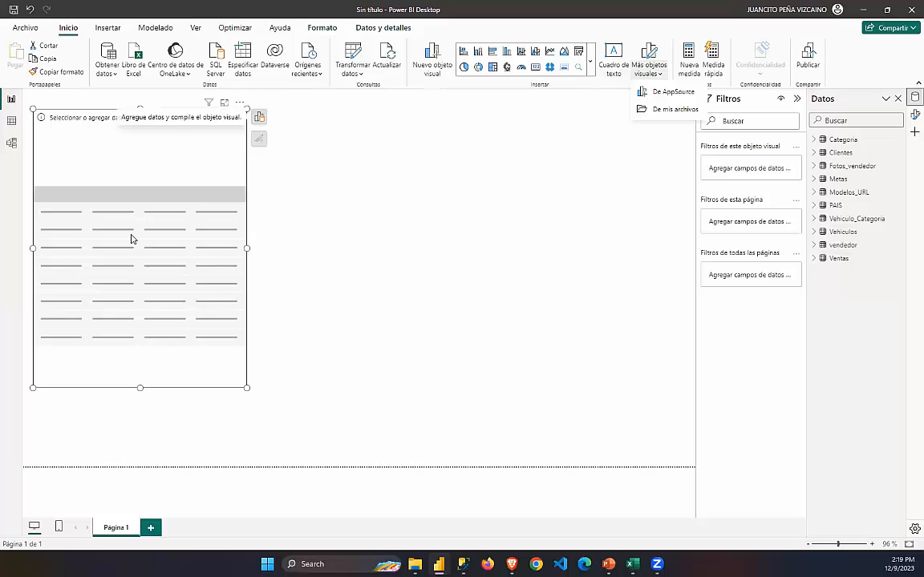
Turn on type suggestions for the table visual and add the Nombre field from the Categoria table.
click(258, 120)
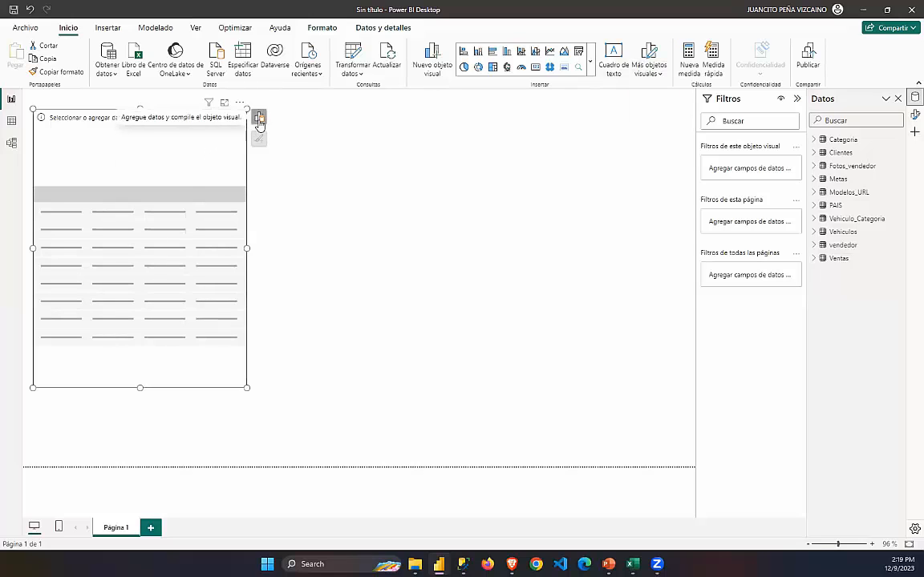
click(259, 121)
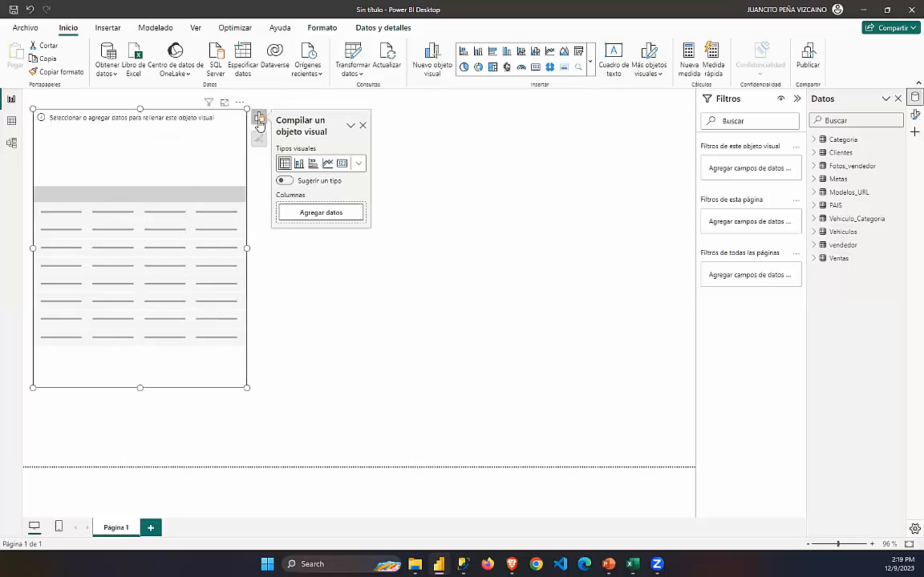
click(359, 165)
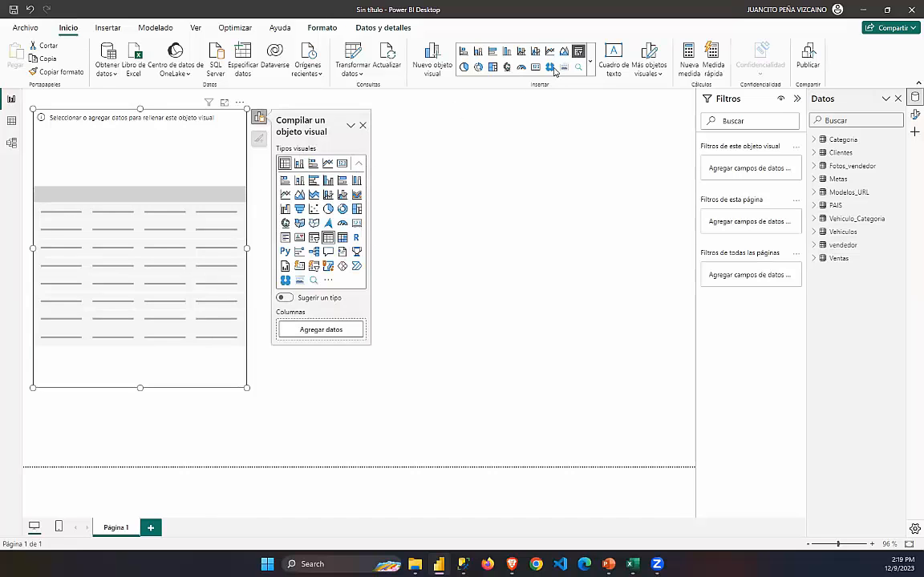
click(357, 165)
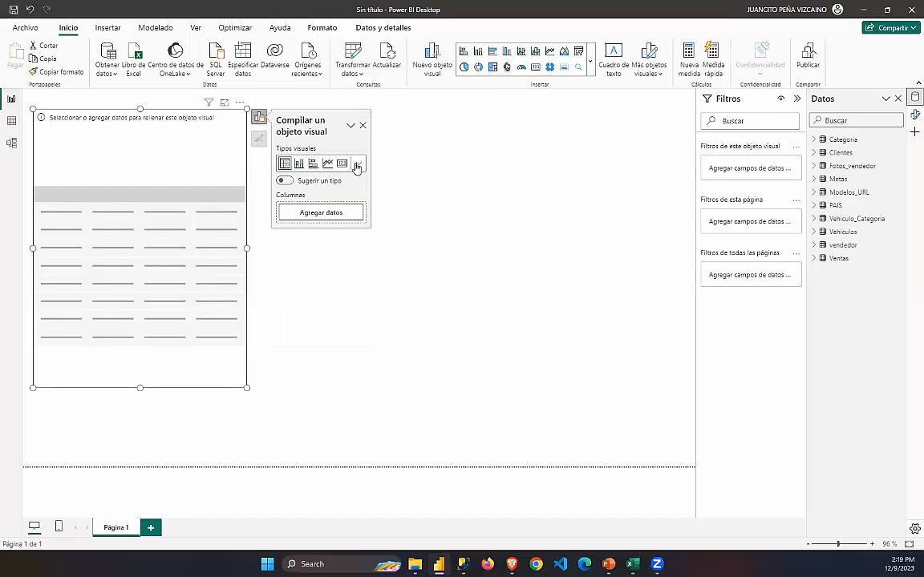
click(286, 182)
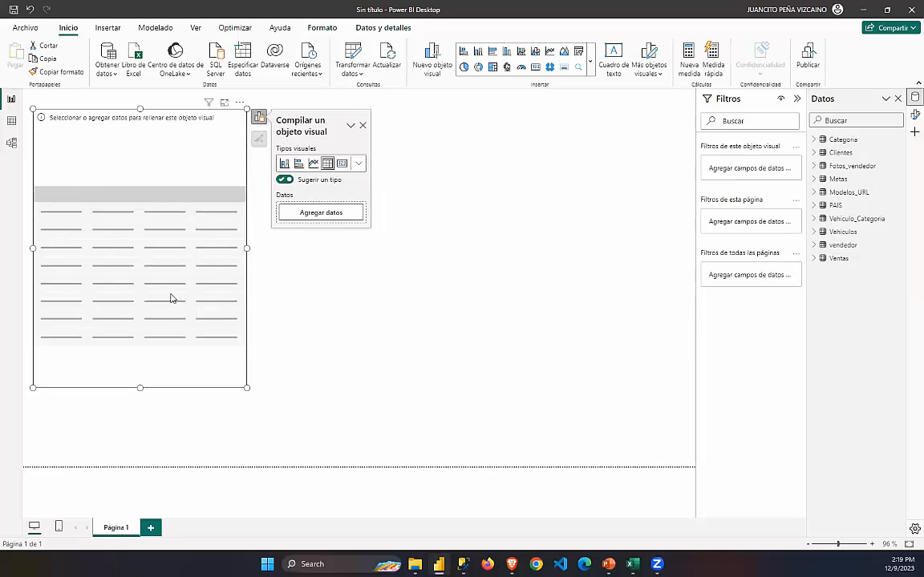
click(314, 215)
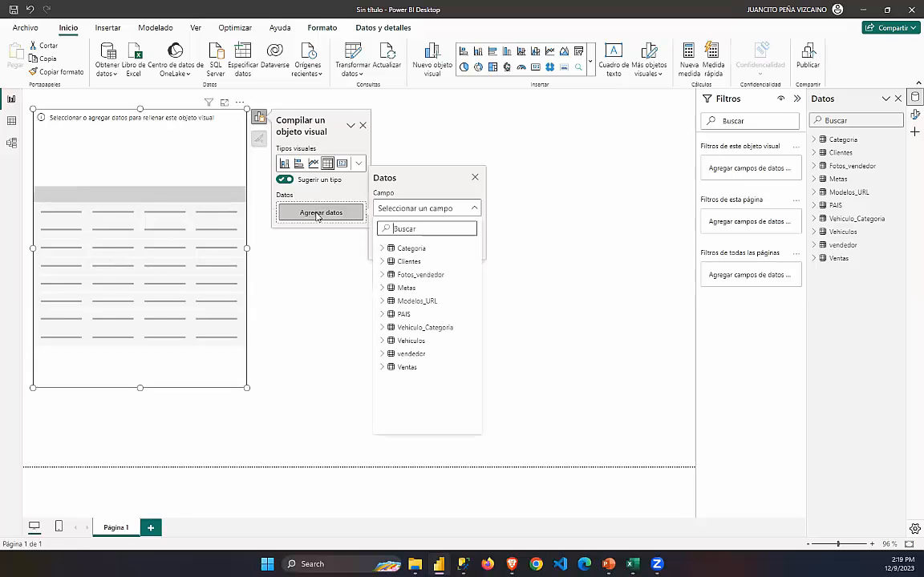
click(387, 250)
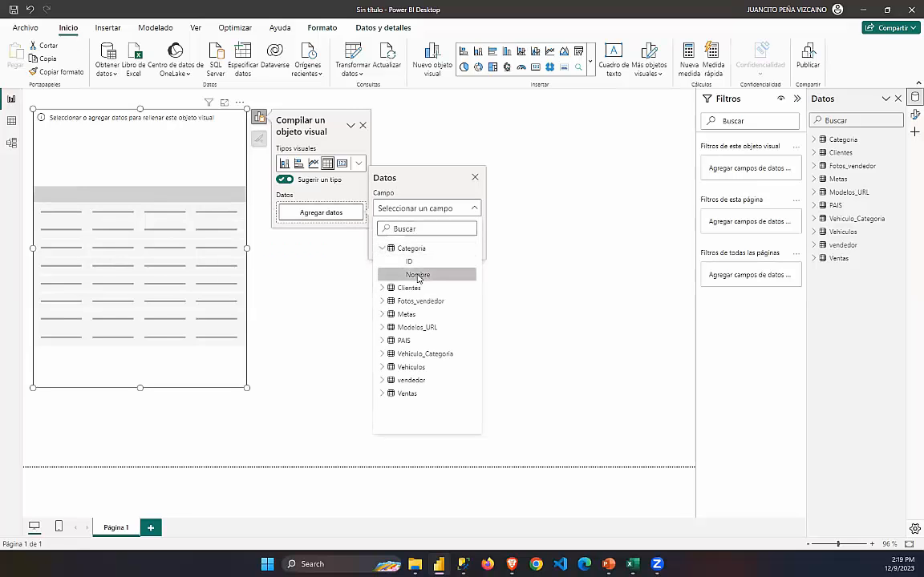
click(413, 274)
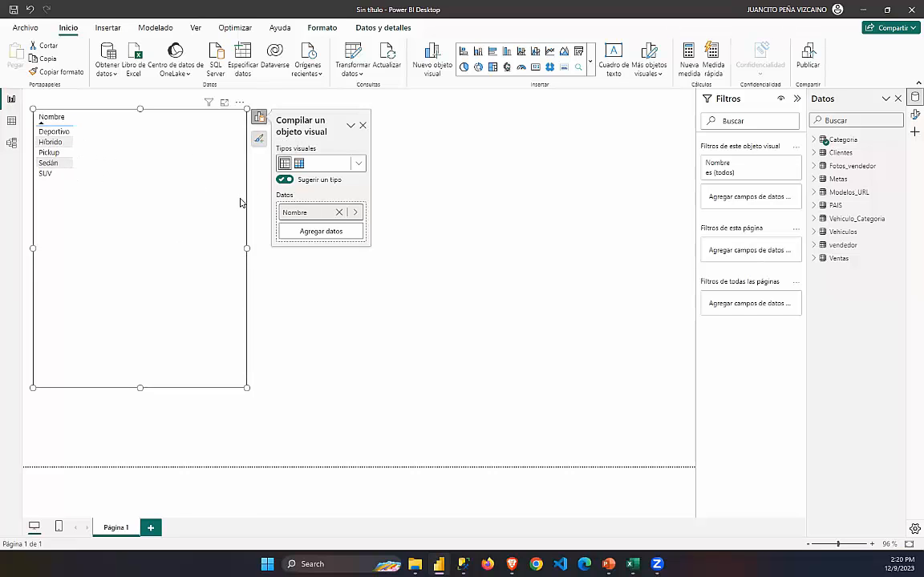
Turn off type suggestions and add the Total field from the Ventas table as the visual's second column.
click(285, 180)
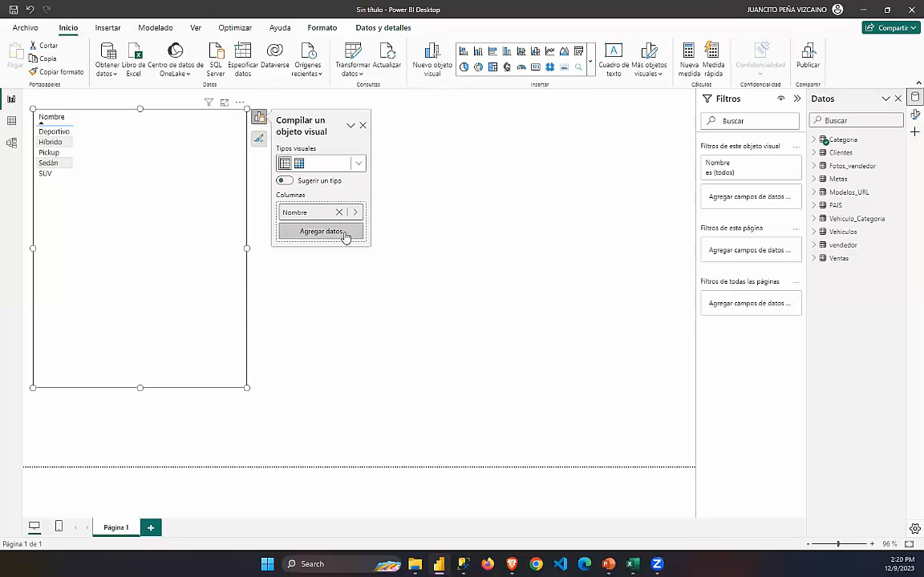
click(346, 234)
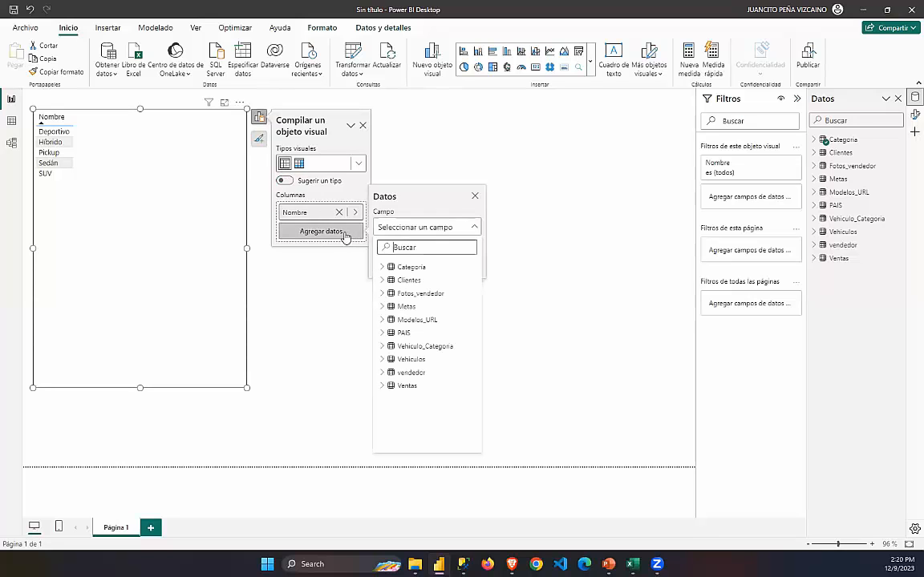
click(382, 387)
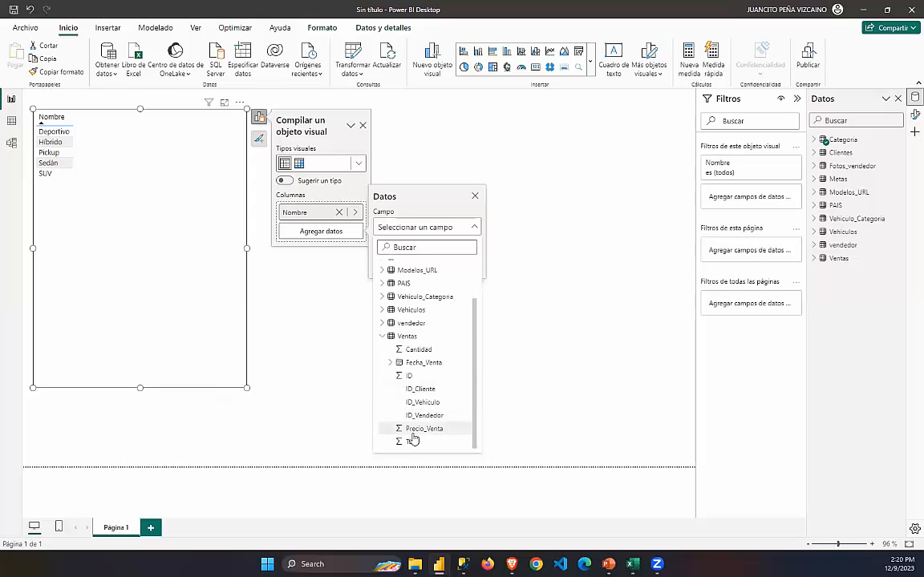
click(412, 442)
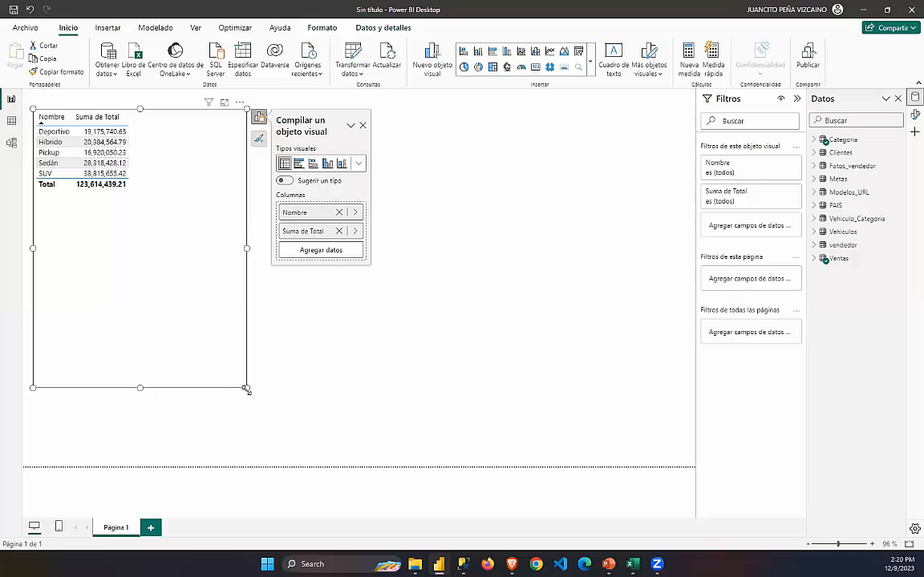
Shrink the table visual to fit its two columns and move it further into the page.
mouse_move(201, 303)
mouse_down()
mouse_move(171, 227)
mouse_move(149, 212)
mouse_move(202, 301)
mouse_up()
click(146, 207)
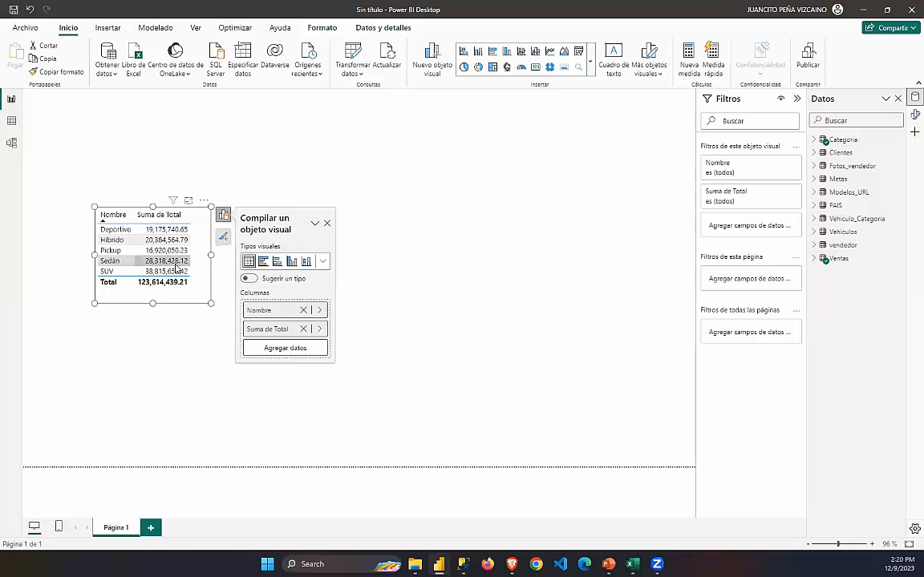
Open the table visual's formatting options and try its title on and off again.
click(223, 240)
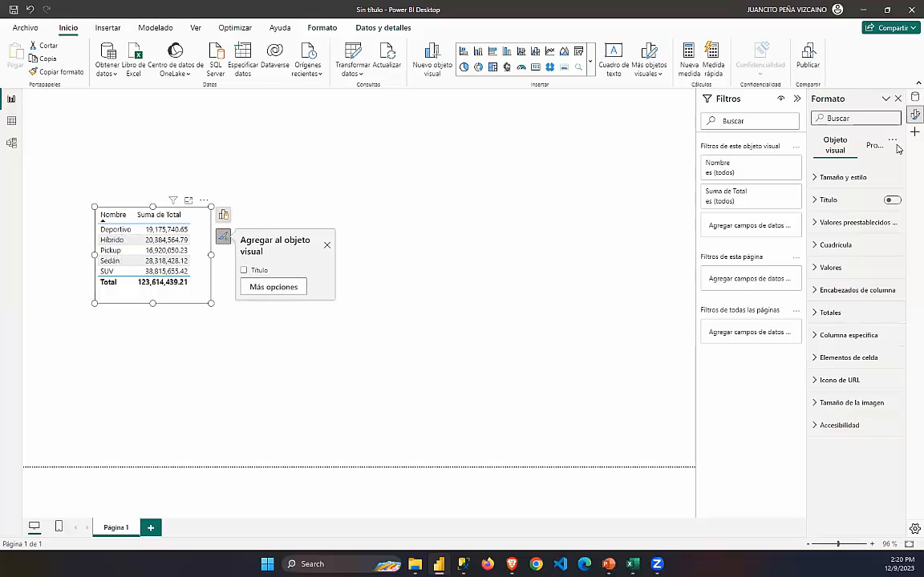
click(892, 199)
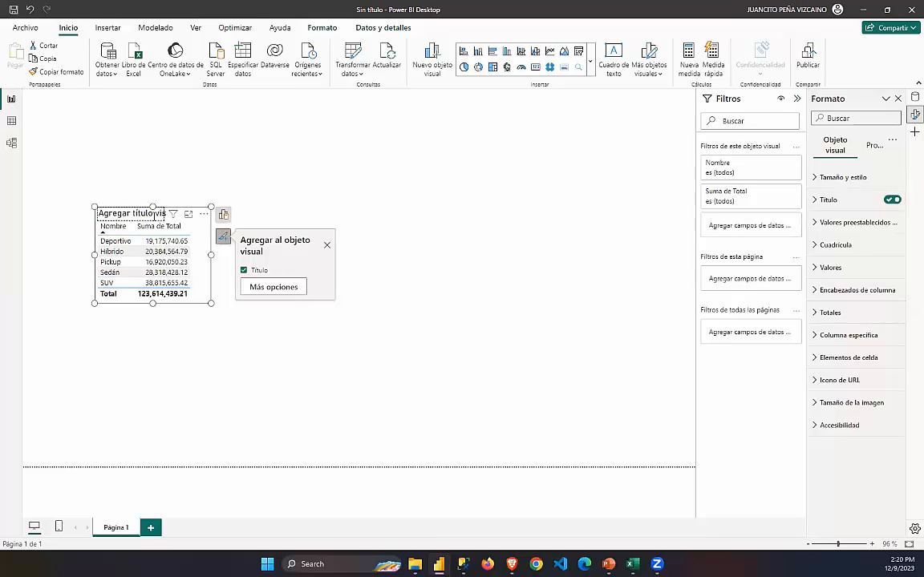
click(894, 199)
Review the table visual's style presets and choose Valor predeterminado.
click(848, 226)
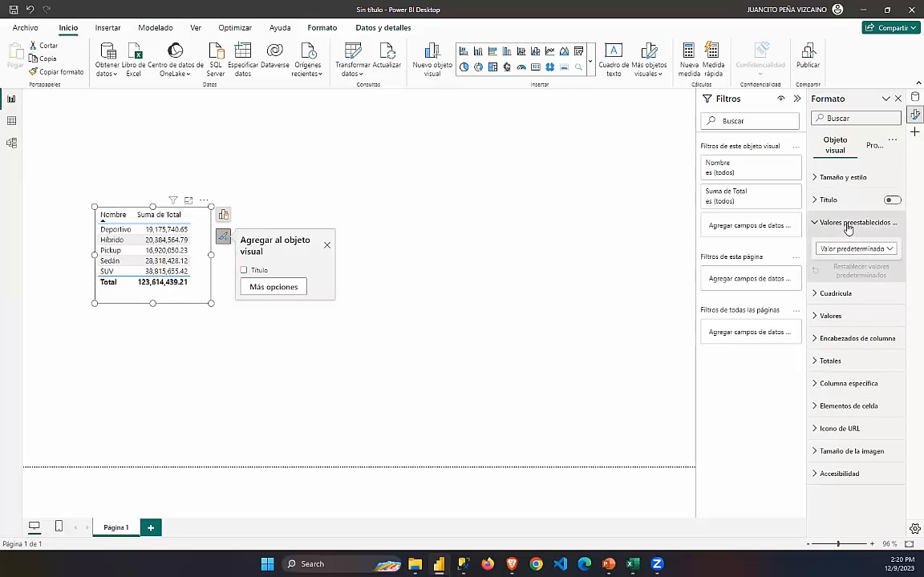
click(841, 250)
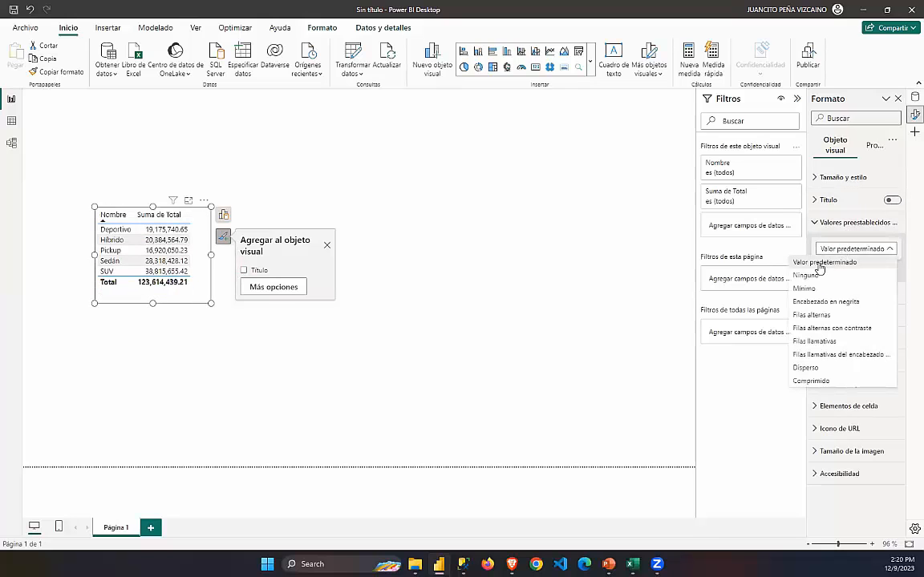
click(824, 262)
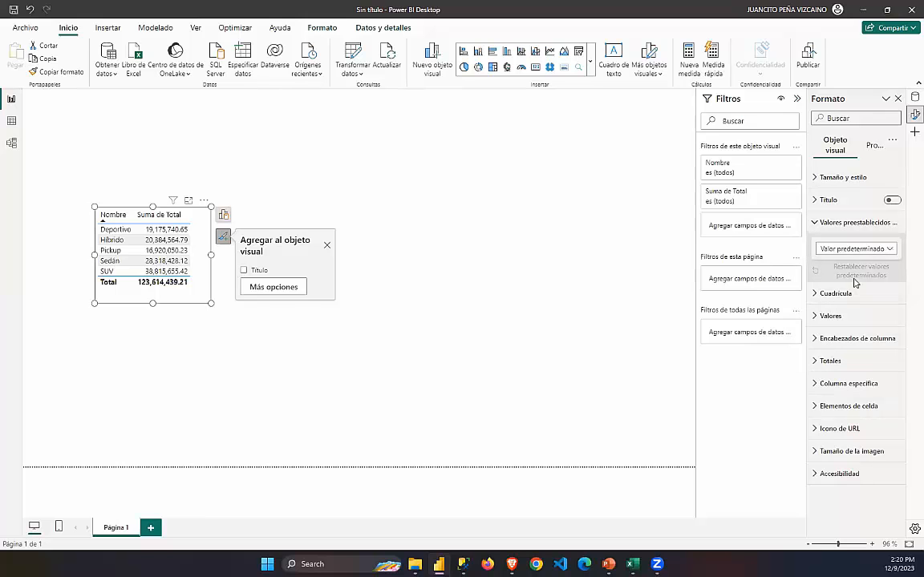
Set the table visual's horizontal gridlines to blue with a width of 2.
click(855, 295)
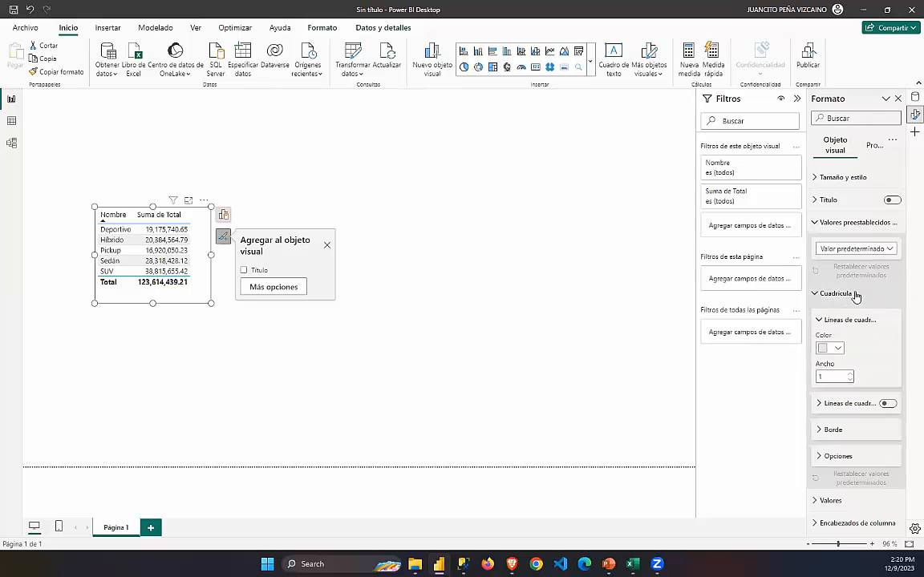
click(830, 348)
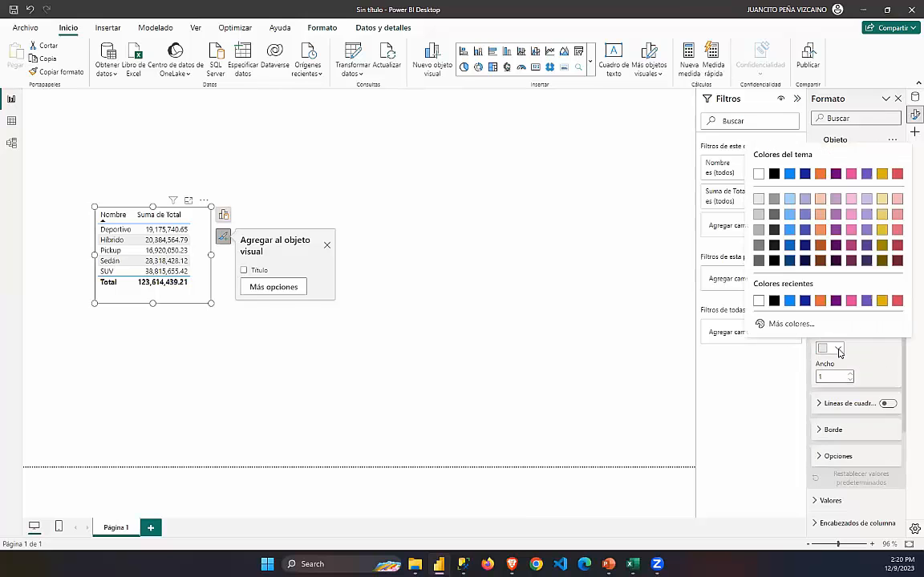
click(790, 301)
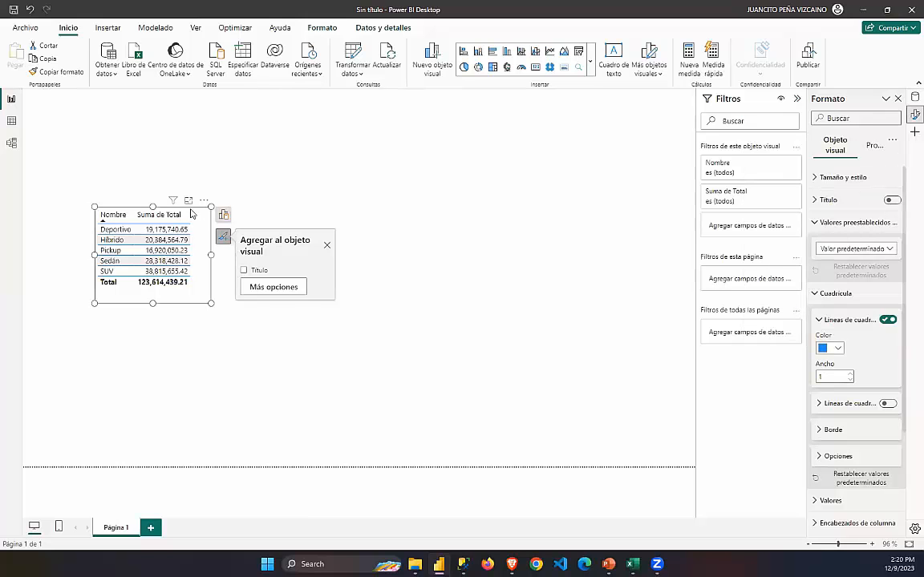
click(850, 373)
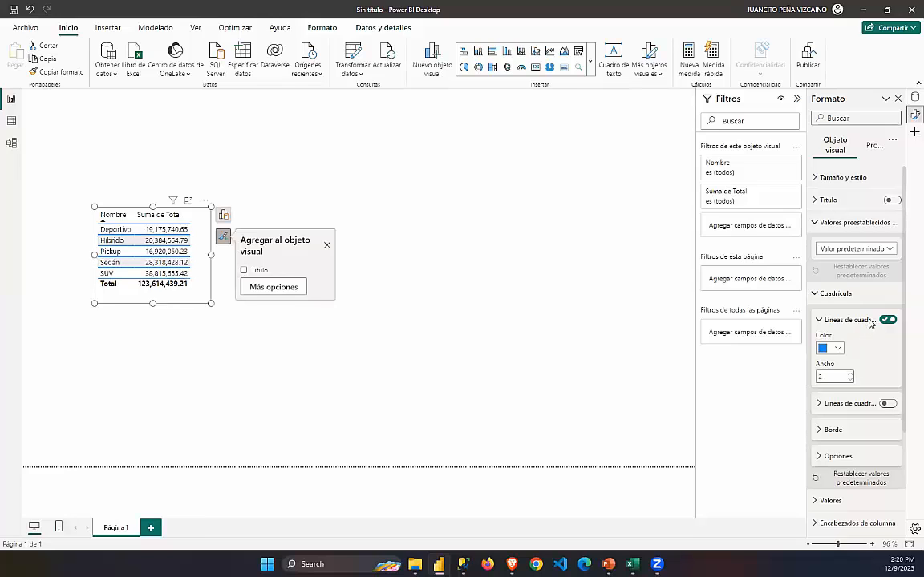
Enable the table visual's vertical gridlines and make them orange with a width of 2.
click(826, 404)
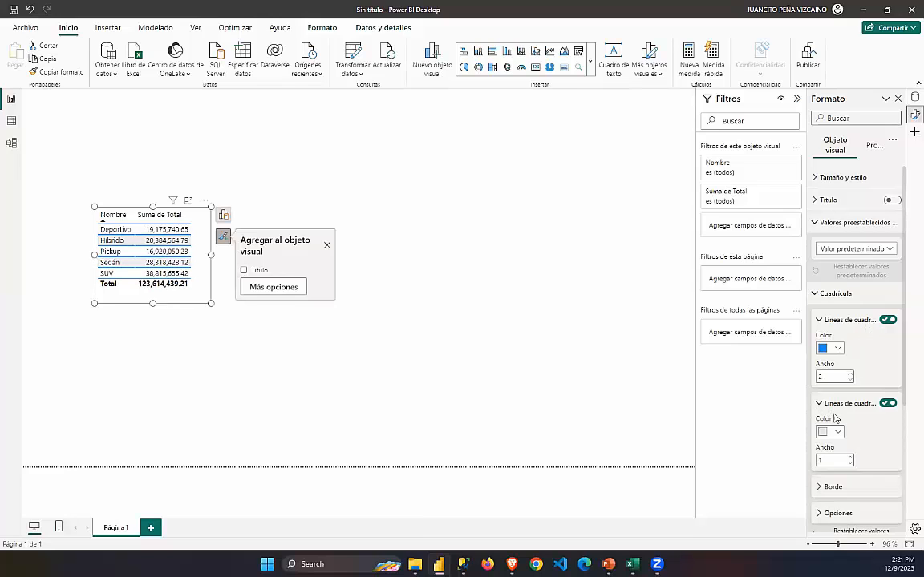
click(829, 432)
click(821, 384)
scroll(822, 477, down, 1)
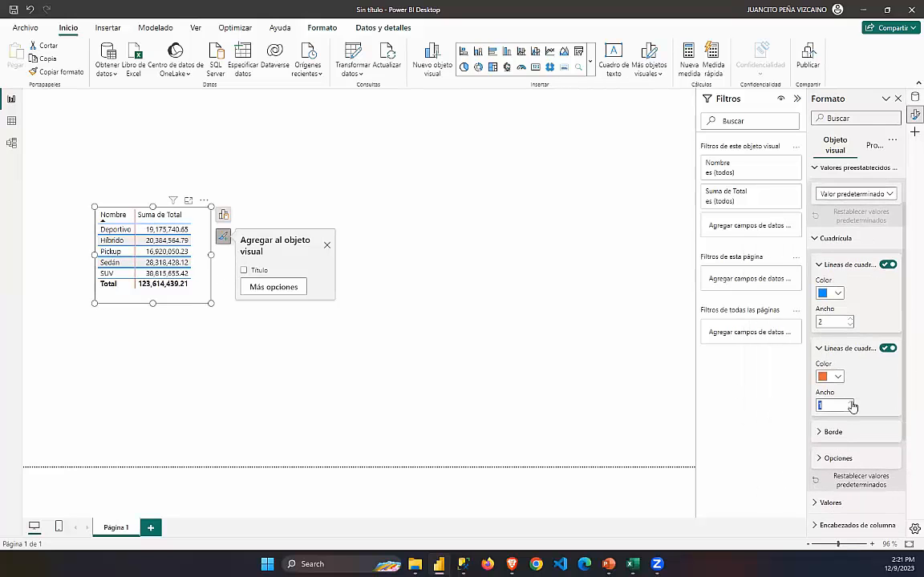
click(849, 402)
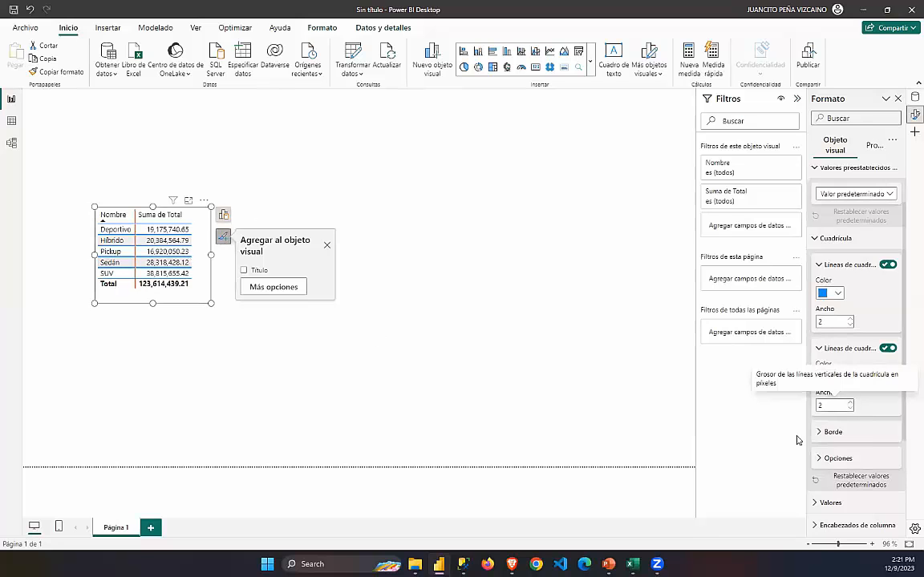
Apply a blue border of width 2 to the Todas section of the table on the Superior, Inferior, Izquierda and Derecha sides.
scroll(843, 420, down, 2)
click(830, 323)
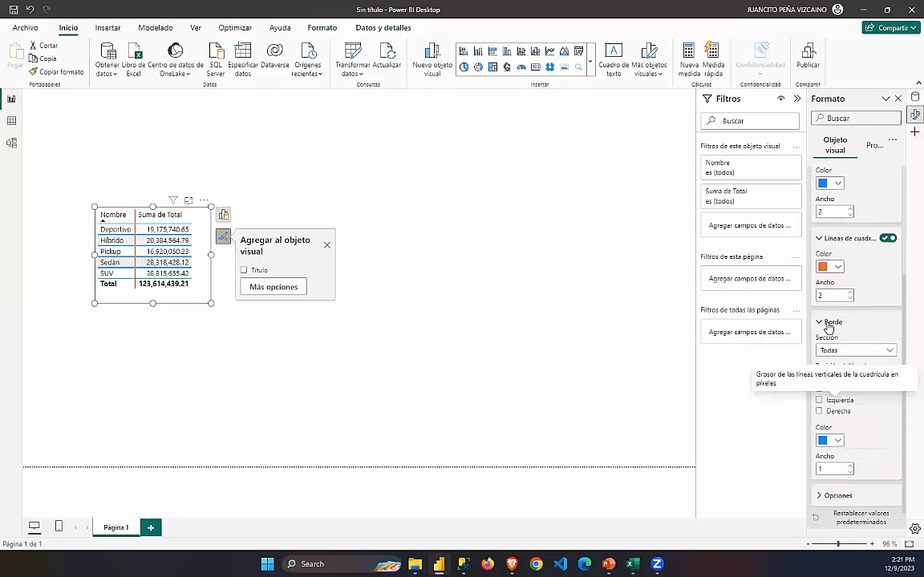
click(866, 350)
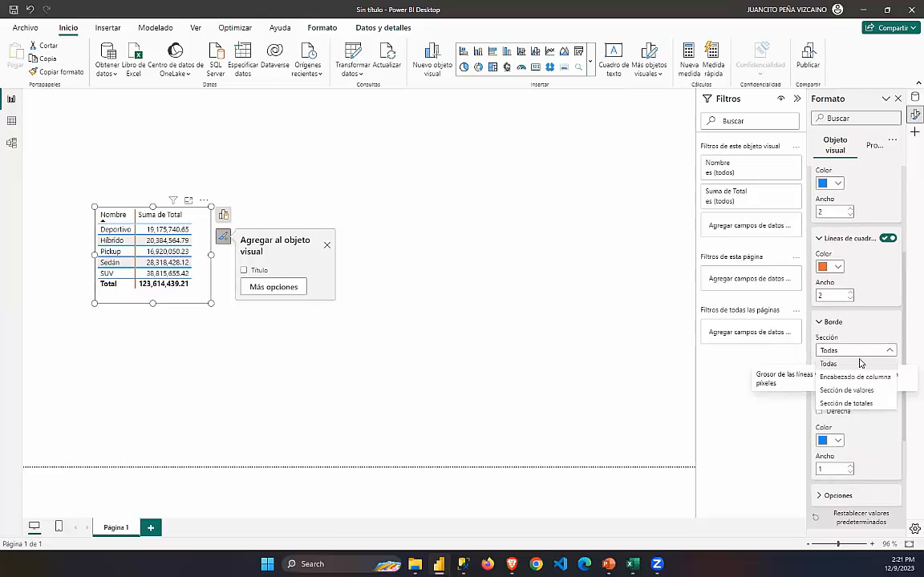
click(842, 365)
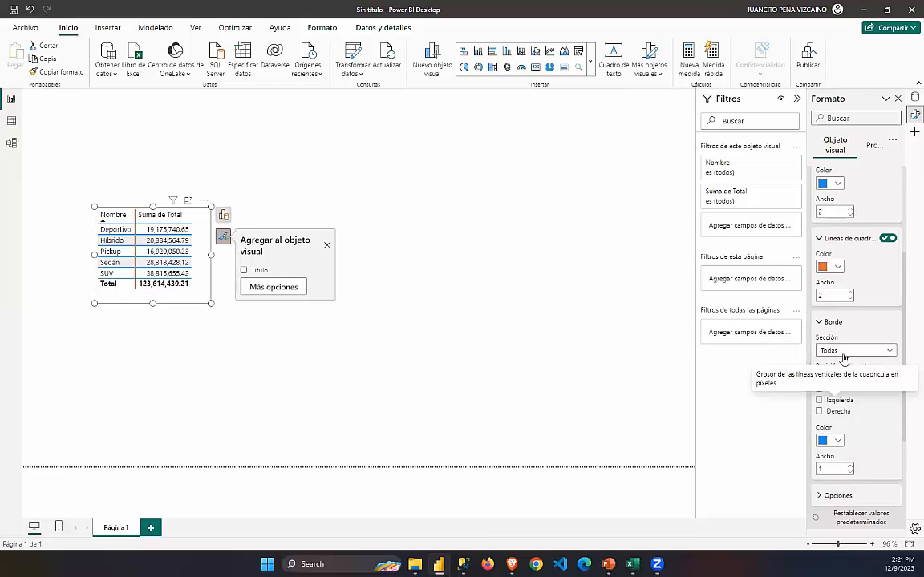
click(837, 441)
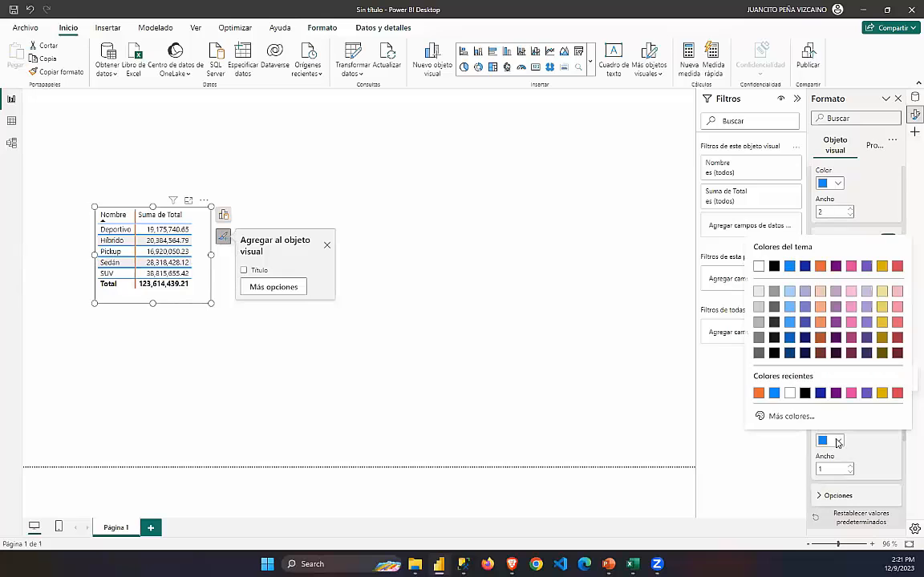
click(774, 393)
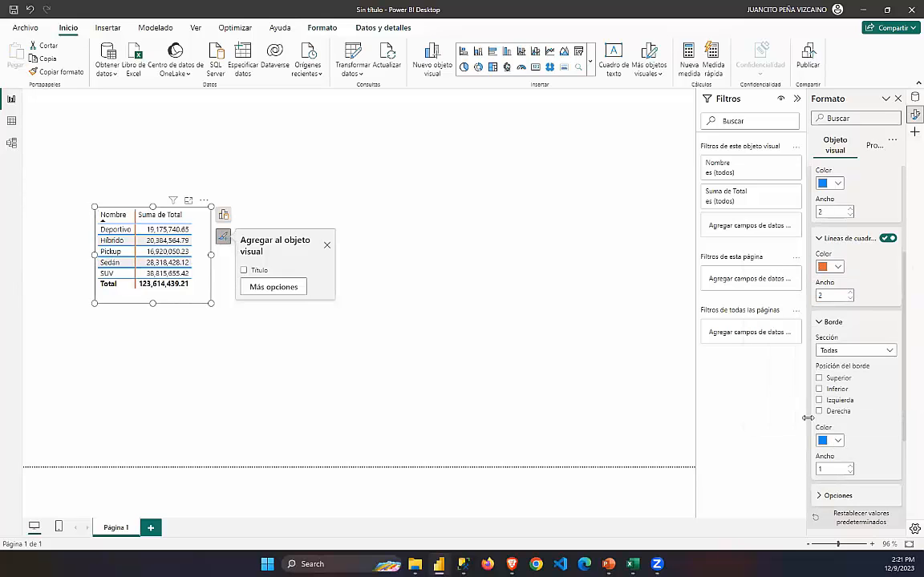
click(839, 379)
click(838, 391)
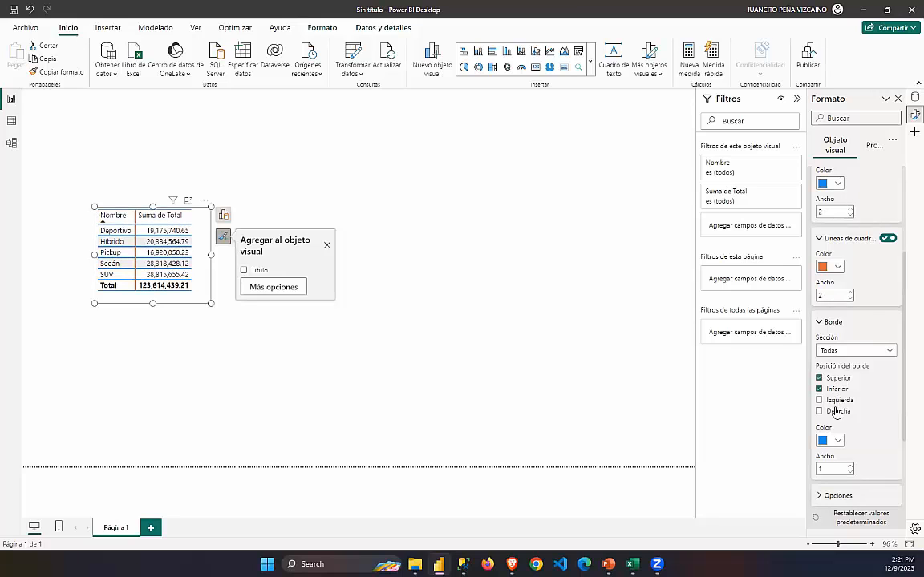
click(826, 409)
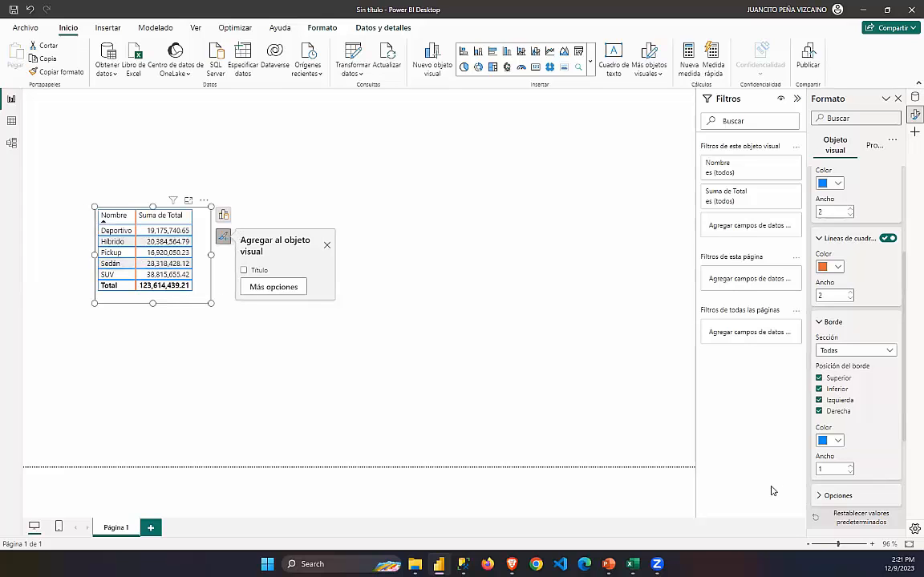
click(850, 466)
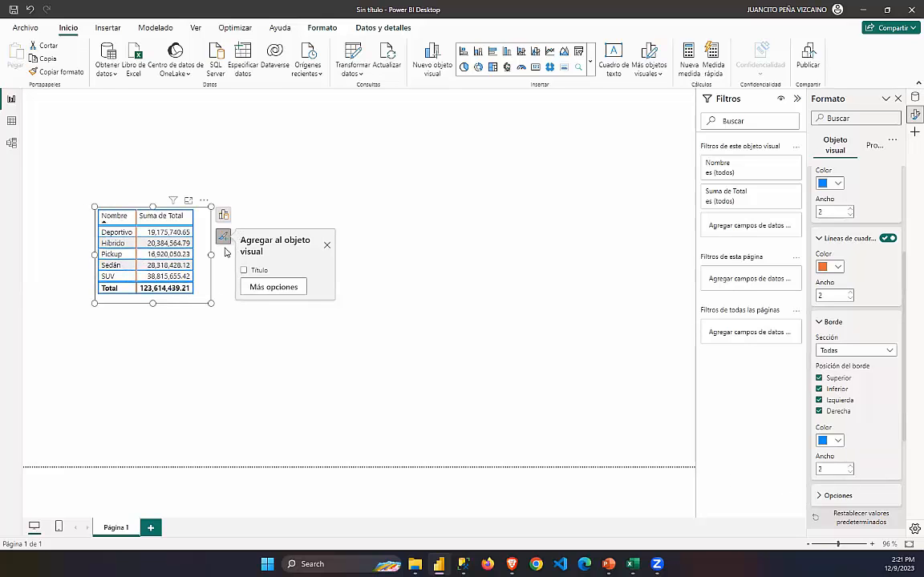
click(827, 322)
Make the table's values bold at font size 14 and enlarge the visual so every row and column fits.
click(834, 350)
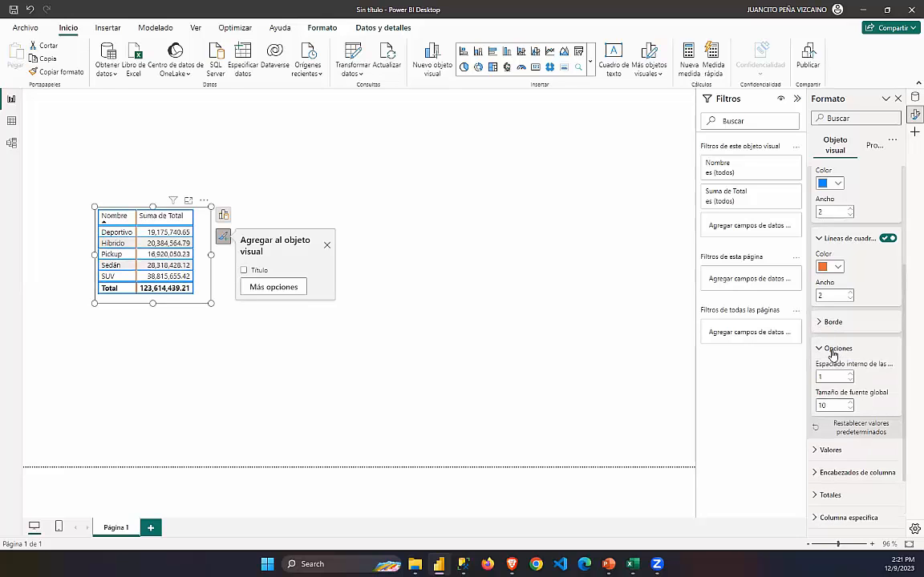
click(836, 349)
scroll(846, 375, down, 1)
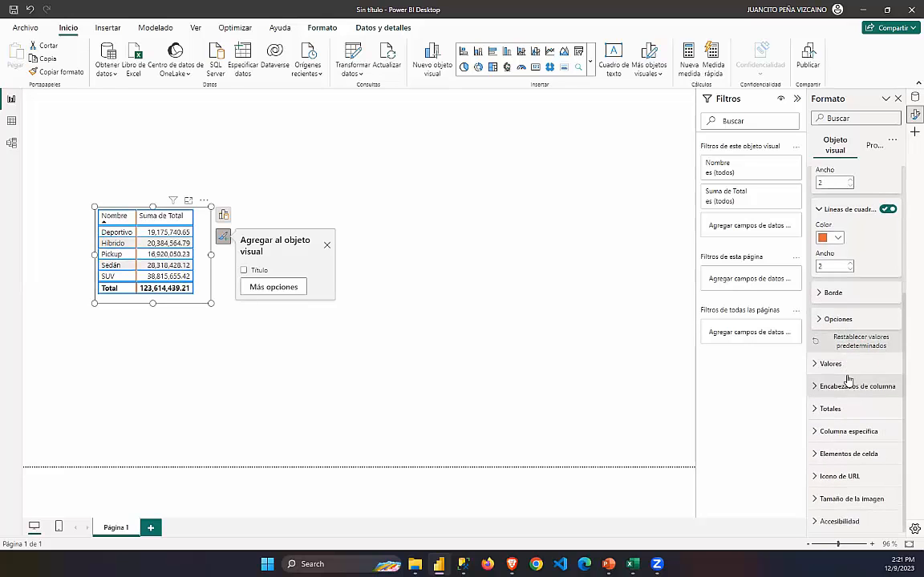
click(843, 369)
scroll(855, 392, down, 3)
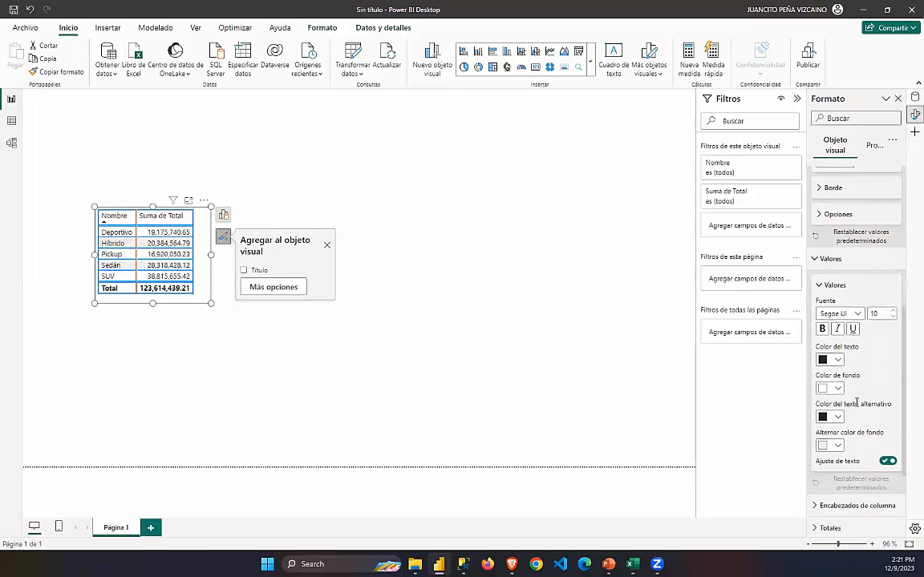
click(822, 324)
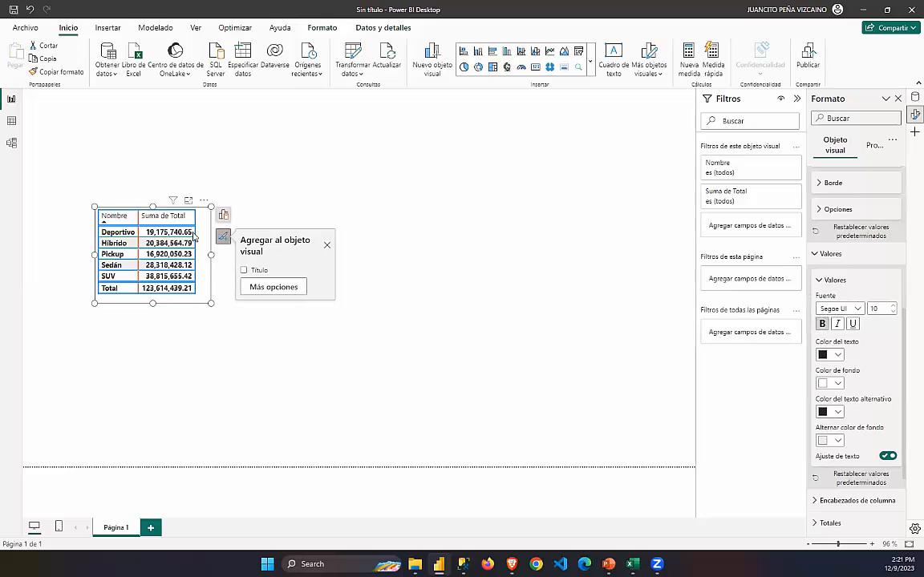
click(892, 306)
click(893, 306)
click(893, 306)
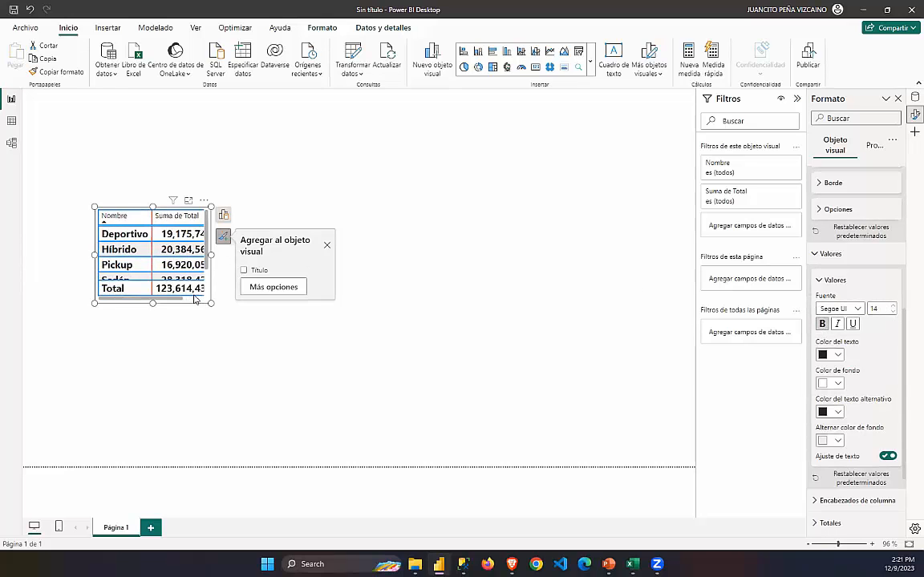
drag(202, 301, 245, 365)
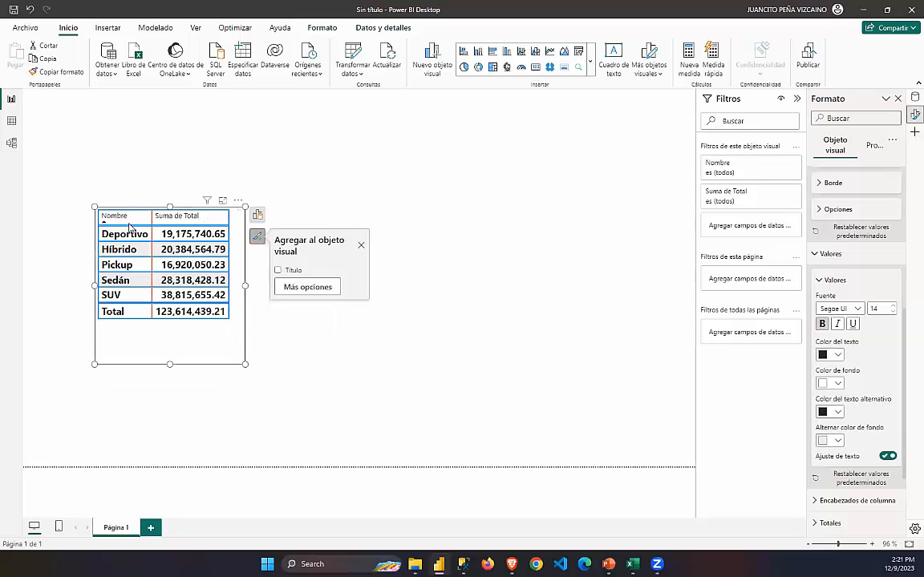
Format the column headers as bold orange text at size 14 and shrink the visual to fit its contents.
click(823, 282)
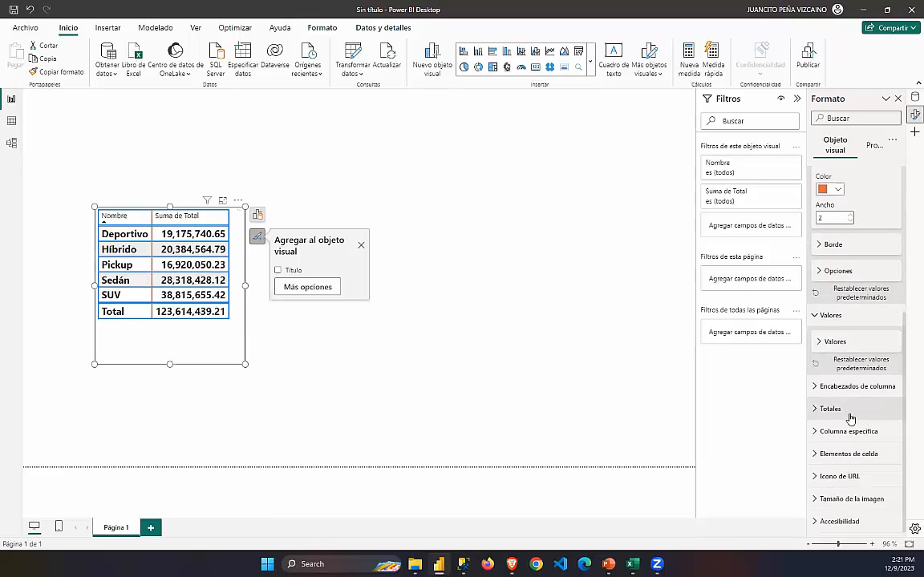
click(838, 388)
scroll(866, 361, down, 3)
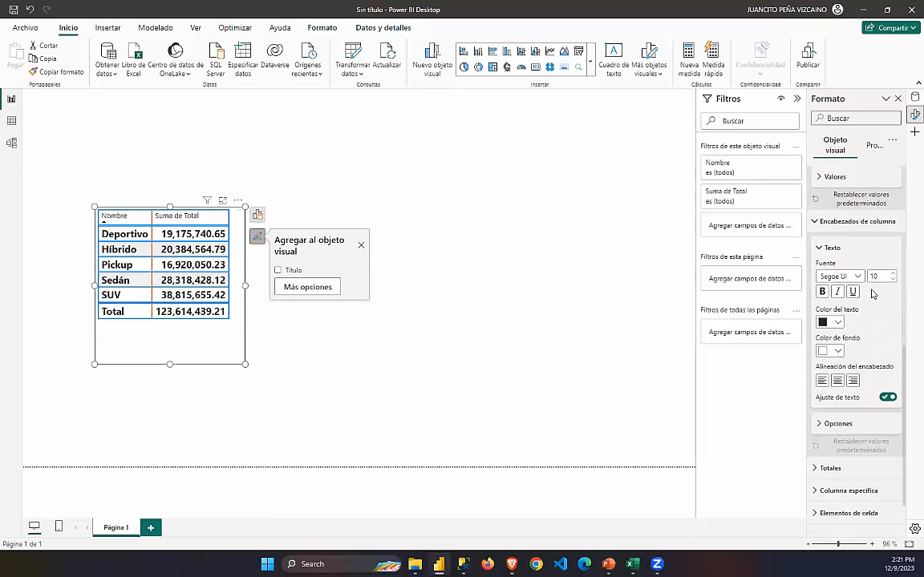
click(893, 274)
click(894, 273)
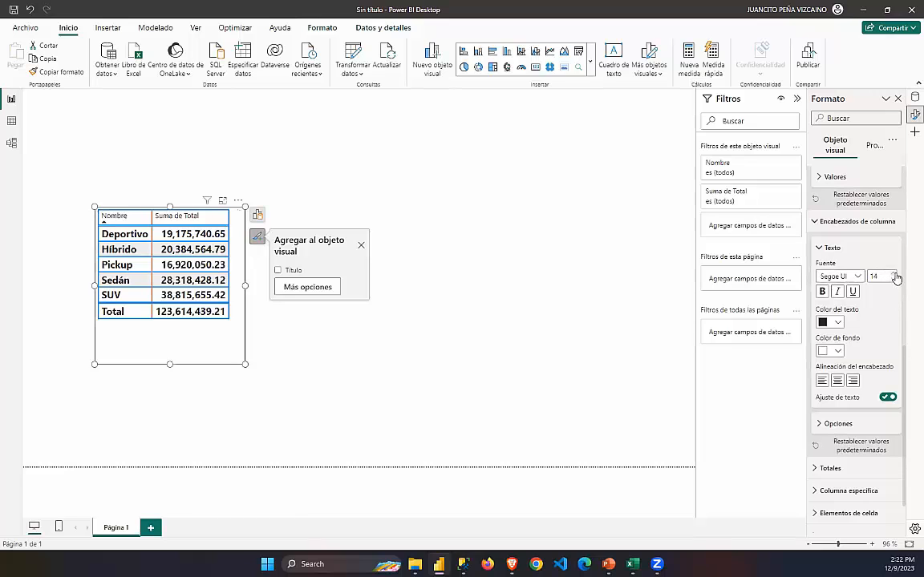
click(830, 321)
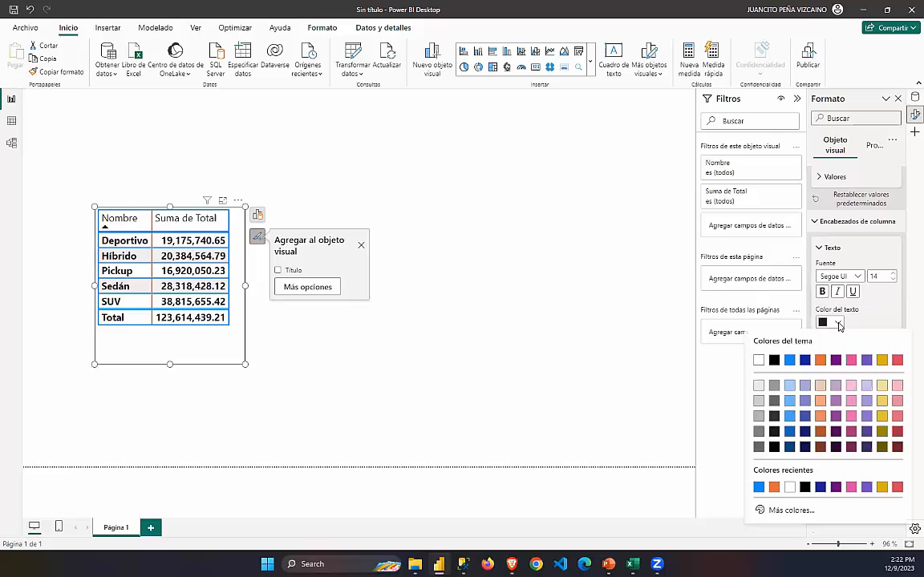
click(821, 361)
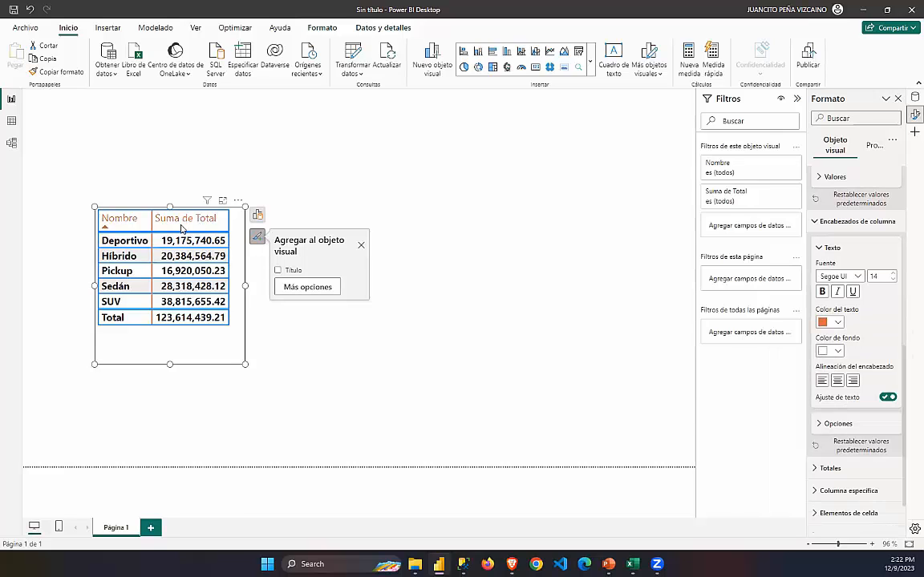
click(823, 293)
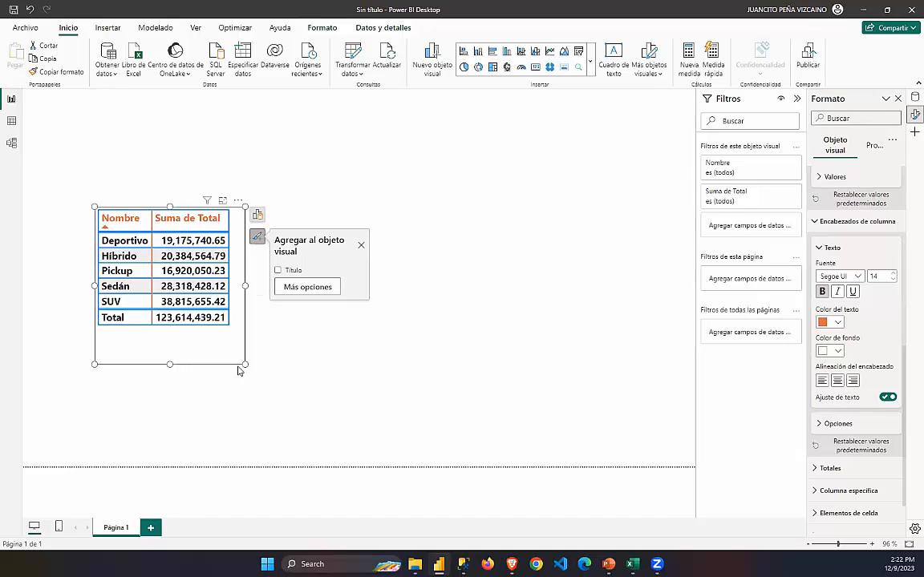
drag(244, 365, 235, 335)
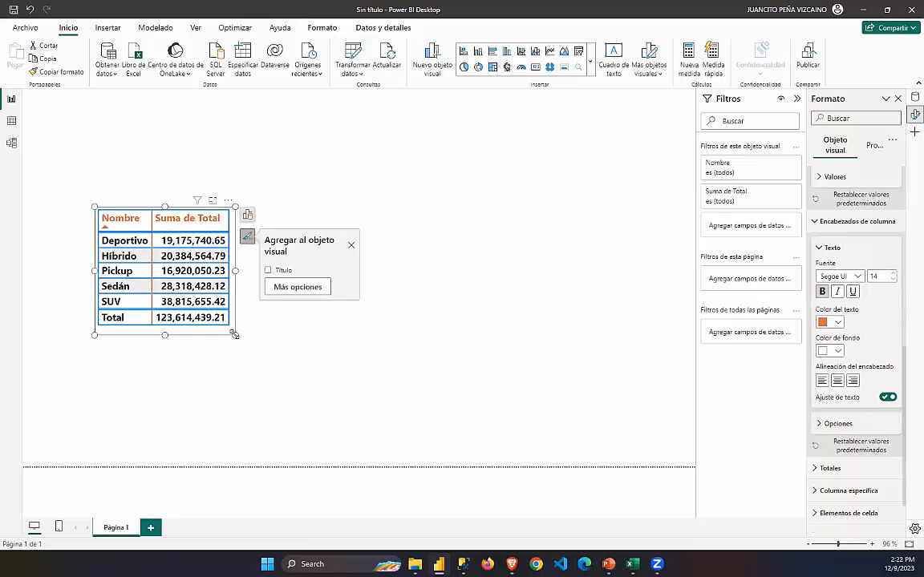
Try the Blanco, 20 % más oscuro background color on the table's totals row.
scroll(827, 433, down, 2)
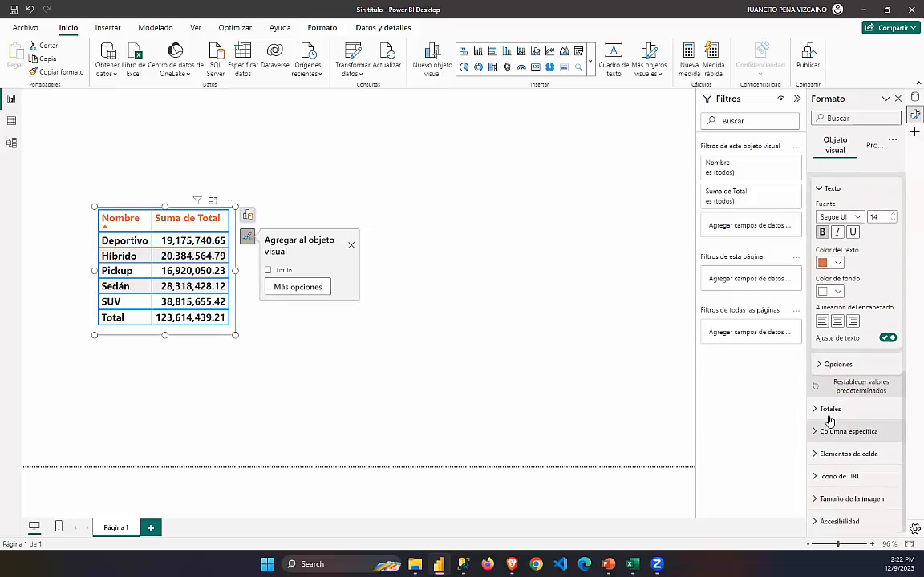
click(831, 409)
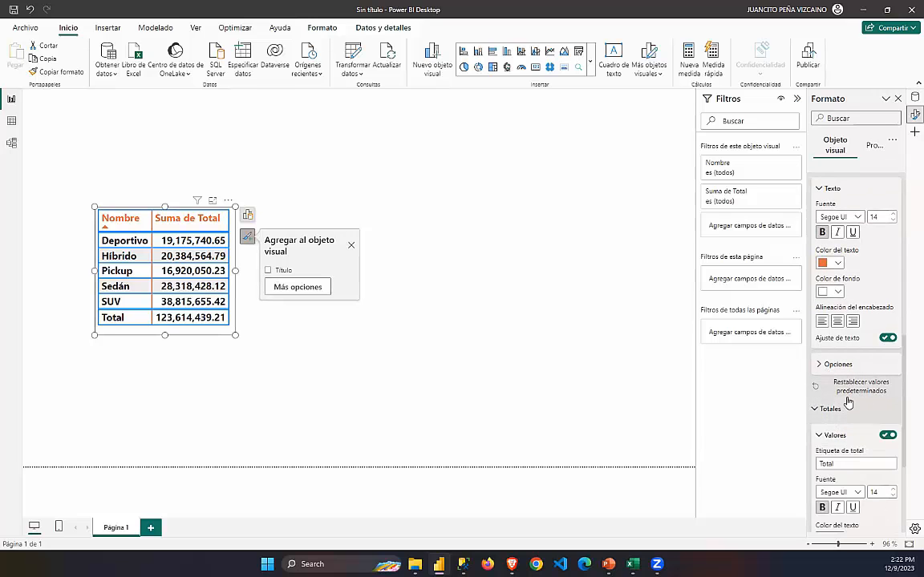
scroll(838, 396, down, 5)
click(832, 388)
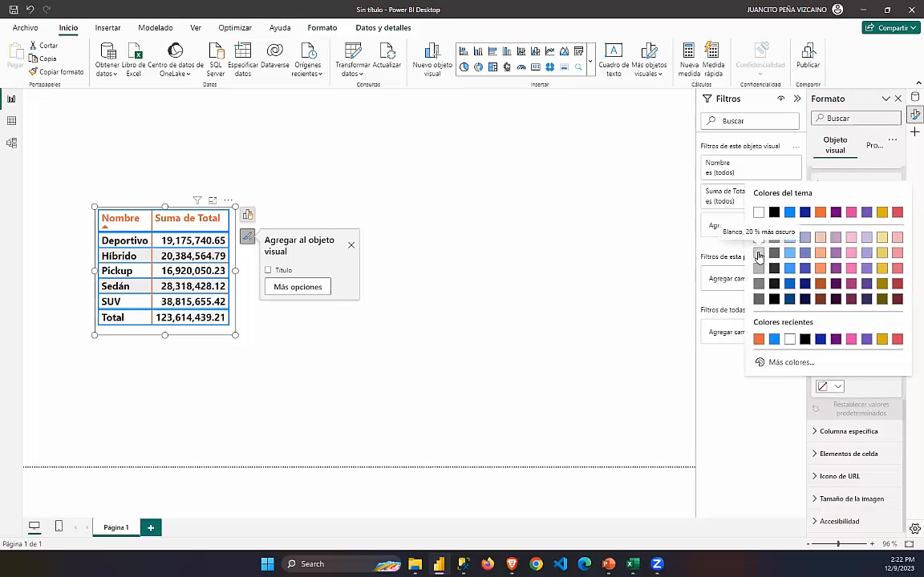
click(758, 253)
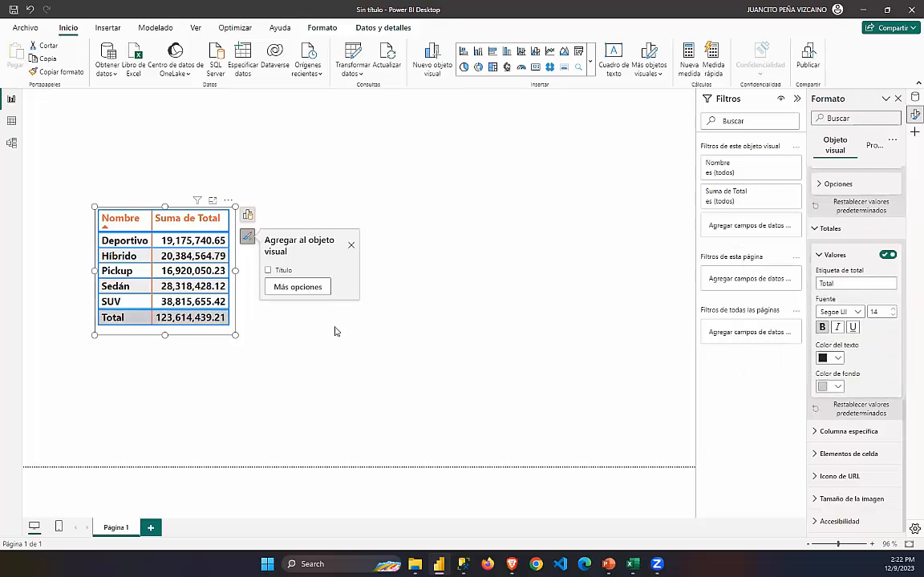
Give the totals row a custom bright green background, #05FE37.
click(828, 386)
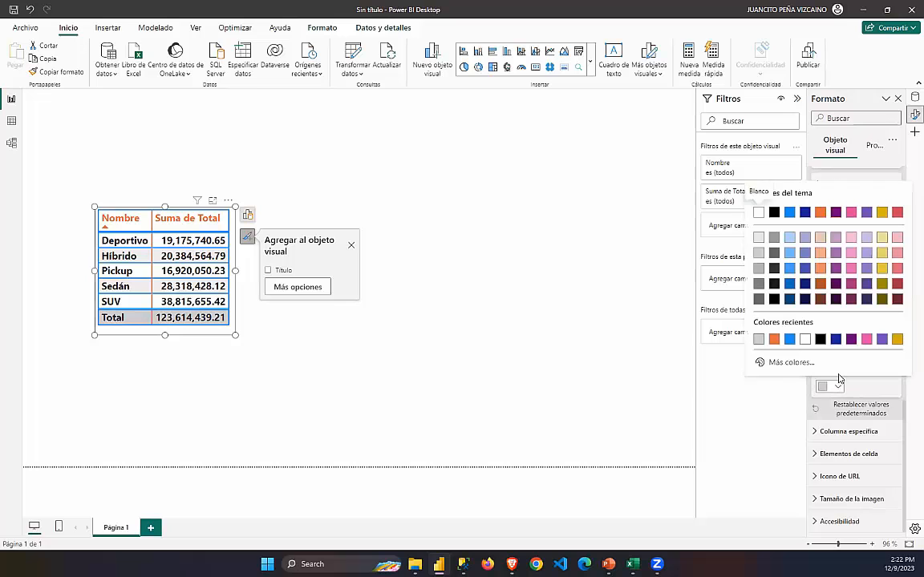
click(791, 362)
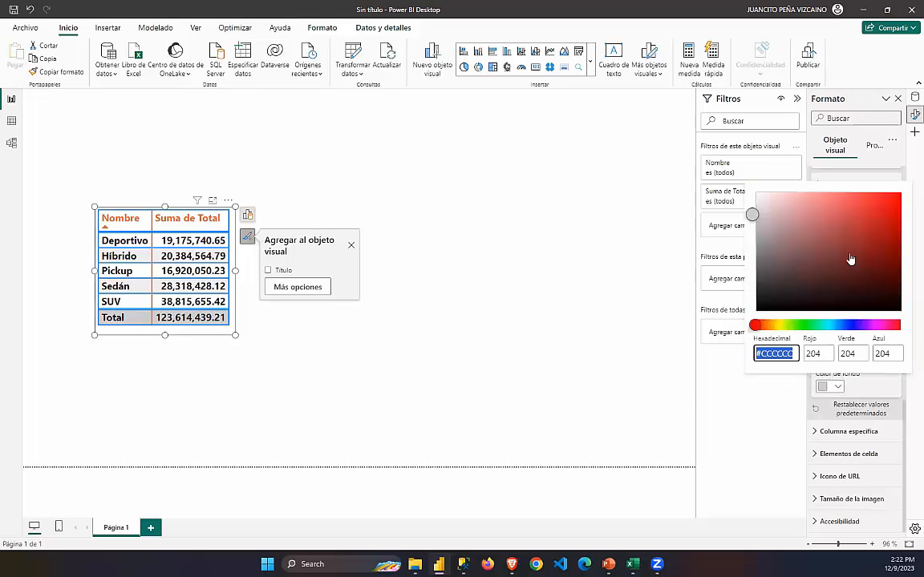
click(809, 325)
drag(883, 212, 896, 191)
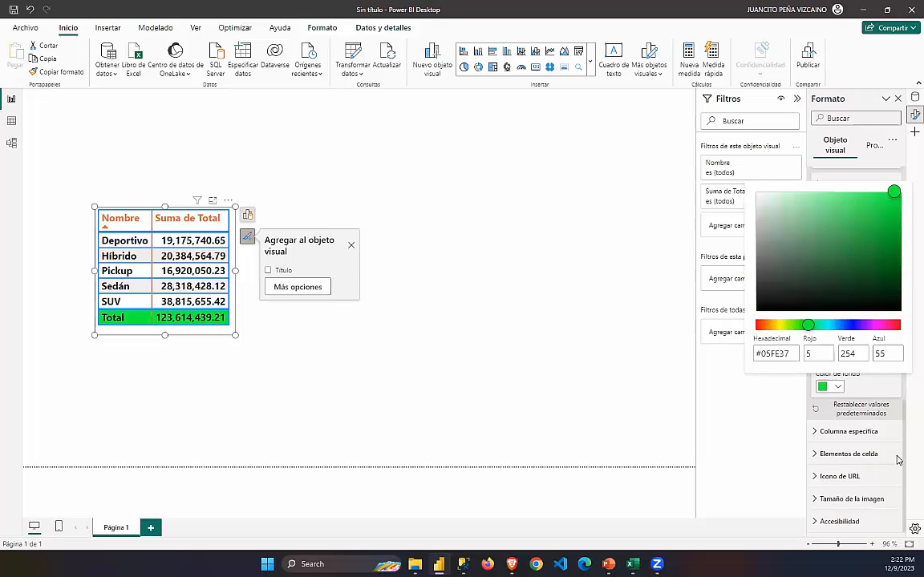
Move the table to the page's upper-left corner and set its column header text to the dark blue theme color #12239E.
click(862, 382)
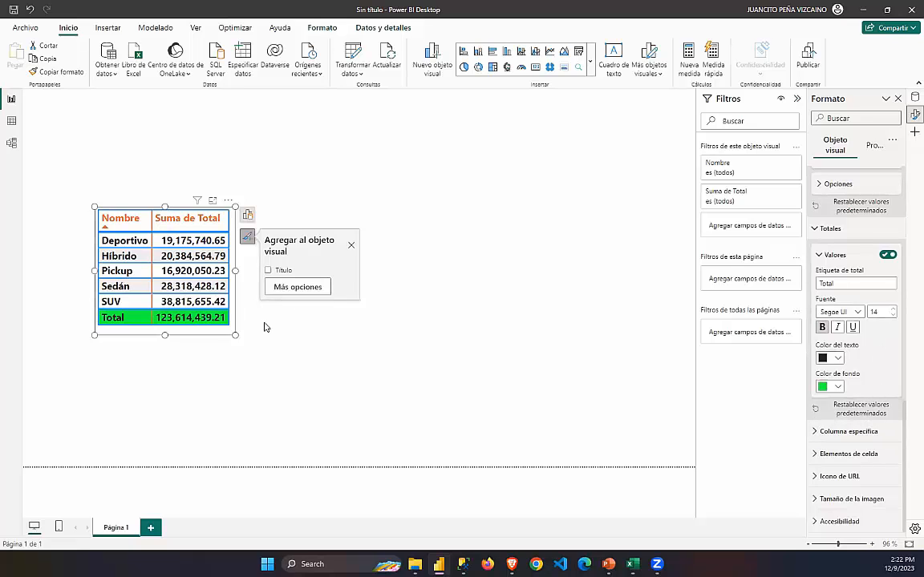
drag(199, 315, 143, 220)
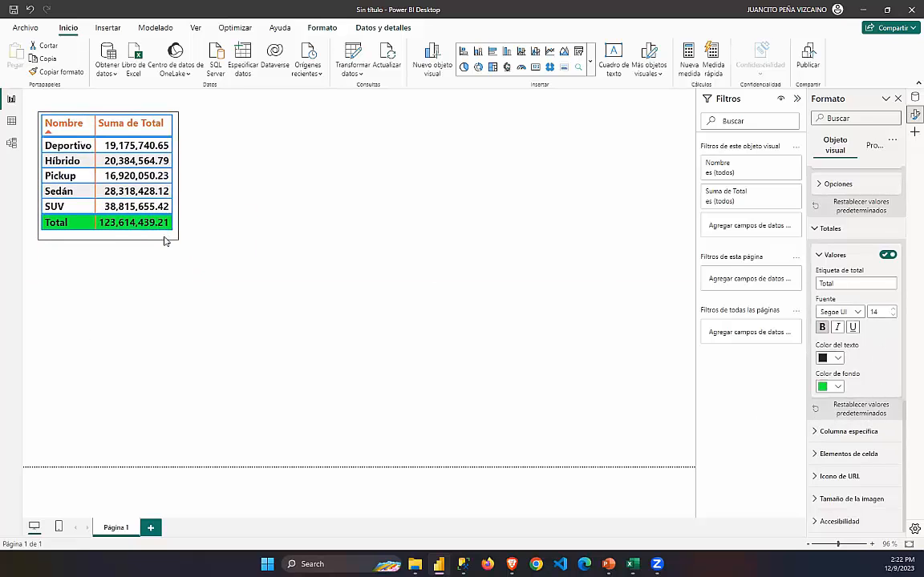
scroll(866, 362, up, 5)
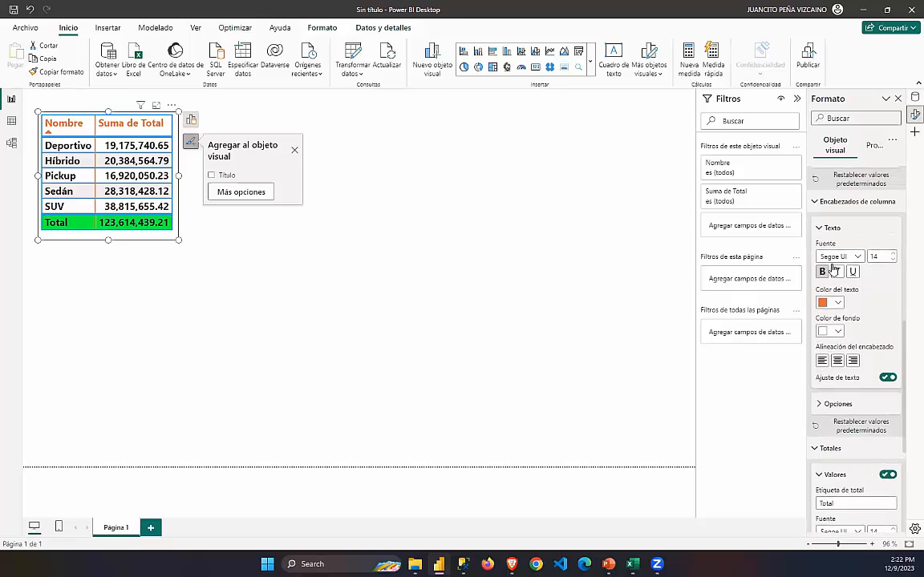
click(834, 307)
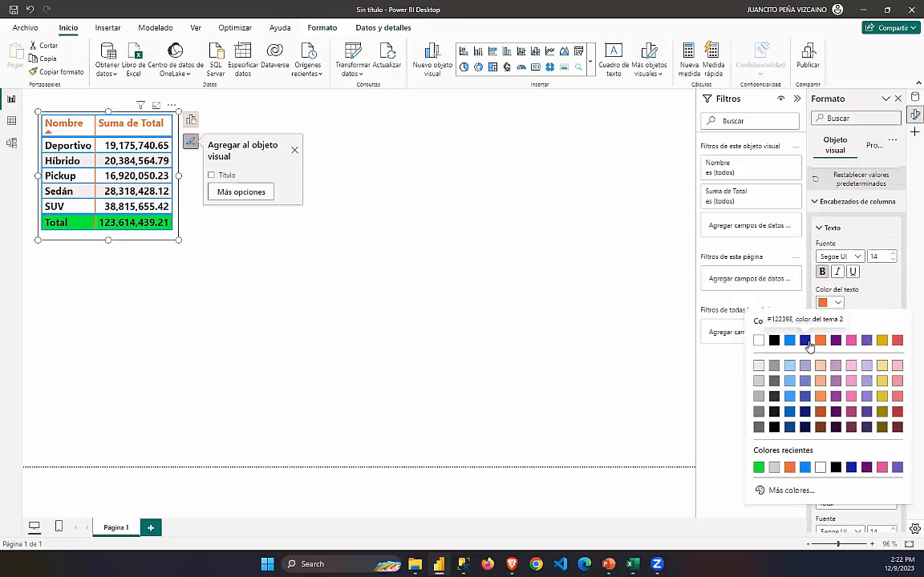
click(808, 343)
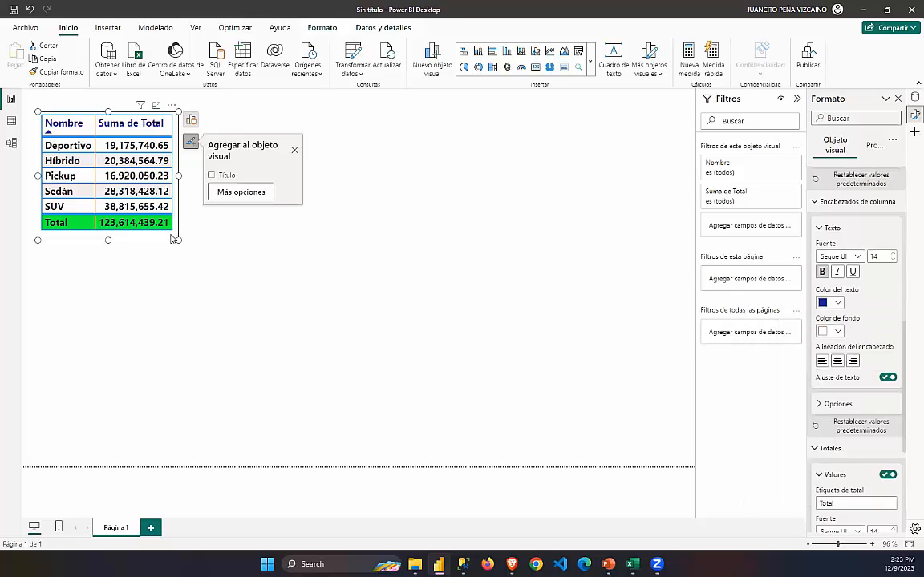
Duplicate the category sales table and place the copy beside the original.
drag(171, 238, 164, 243)
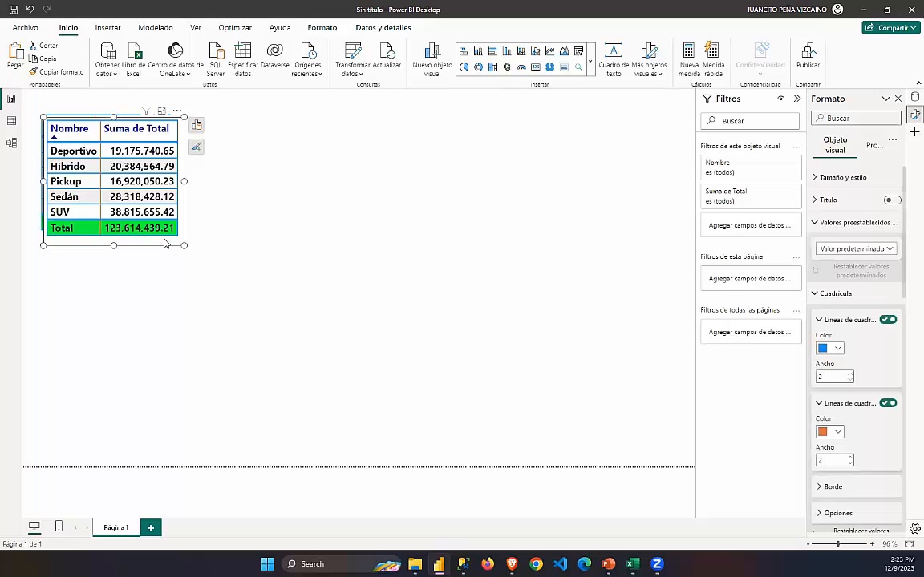
key(ctrl+c)
key(ctrl+v)
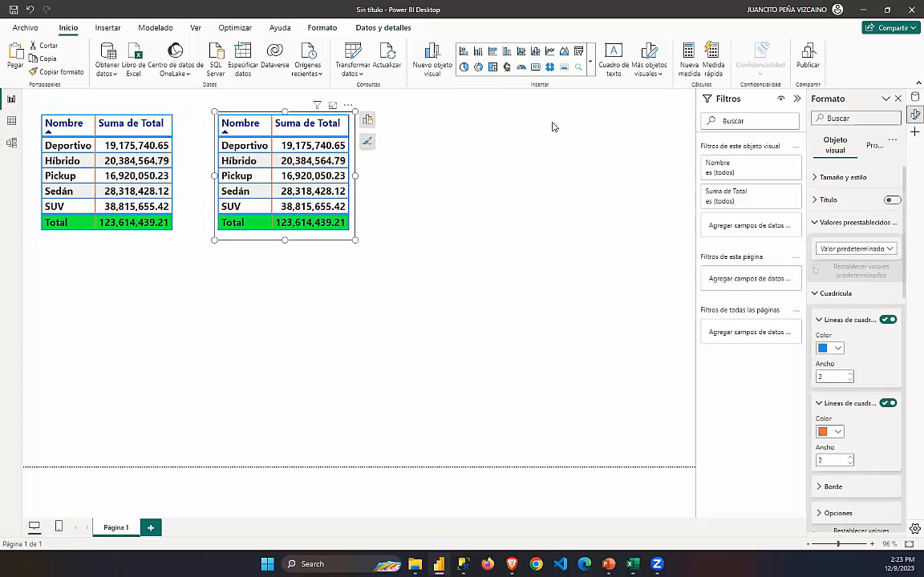
Enlarge the copied visual as a pie chart beside the table and change it to a stacked bar chart.
click(464, 68)
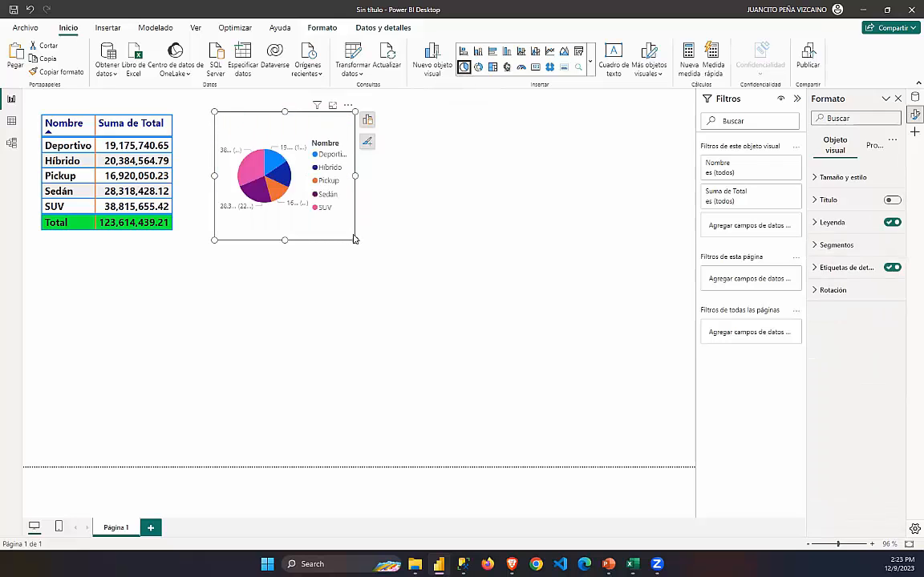
drag(353, 235, 560, 342)
drag(366, 163, 345, 146)
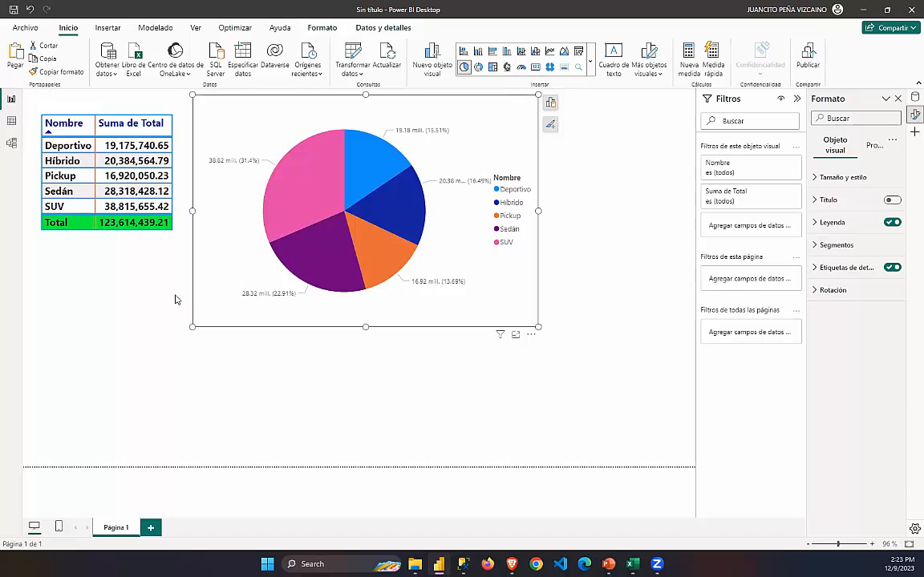
click(464, 53)
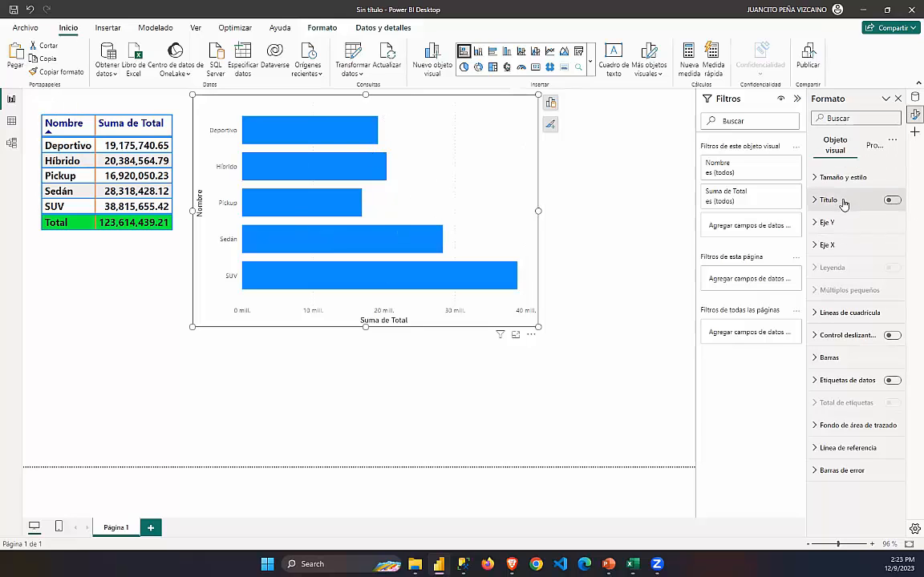
click(891, 201)
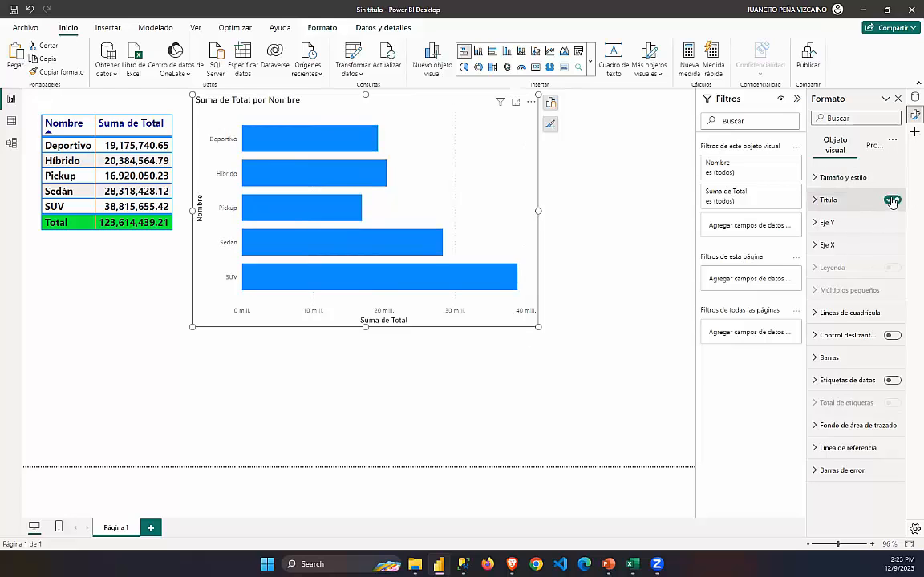
click(892, 201)
click(825, 224)
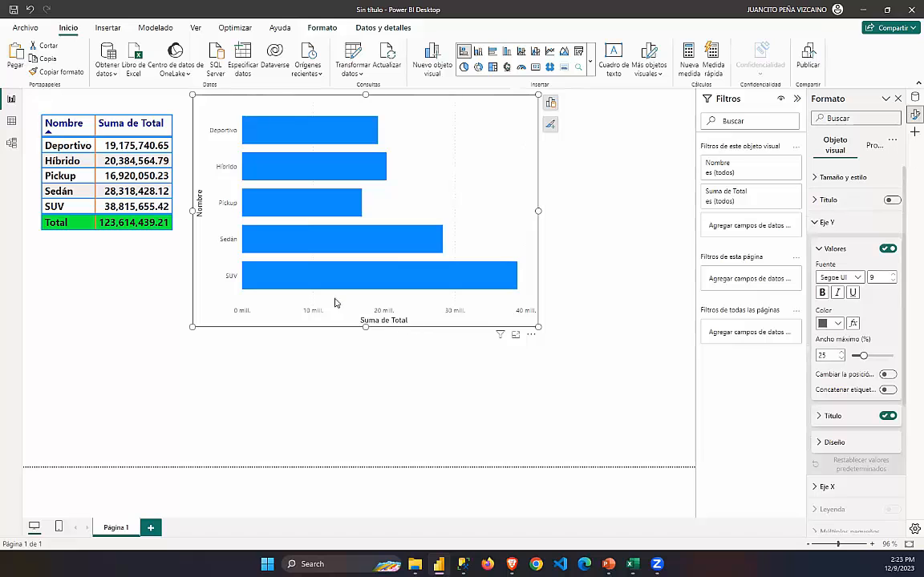
click(835, 248)
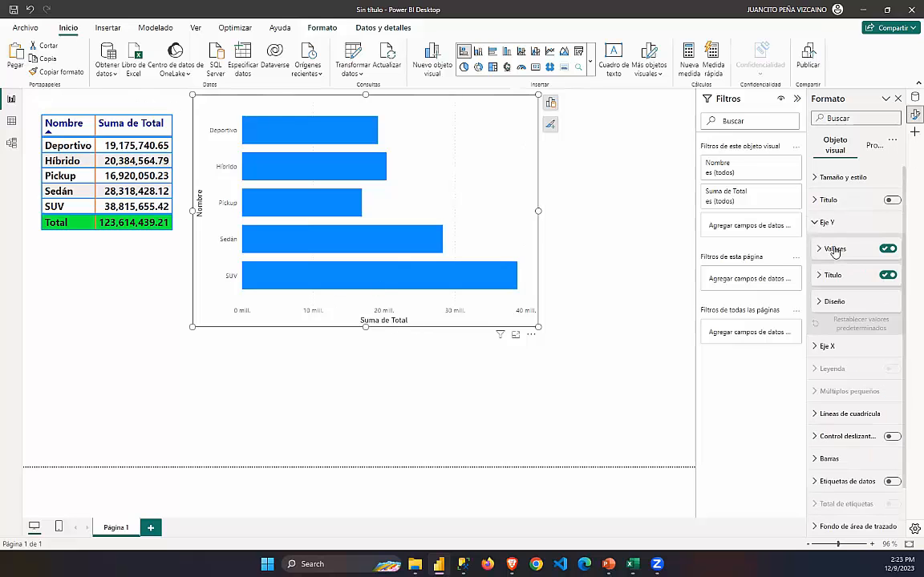
click(833, 222)
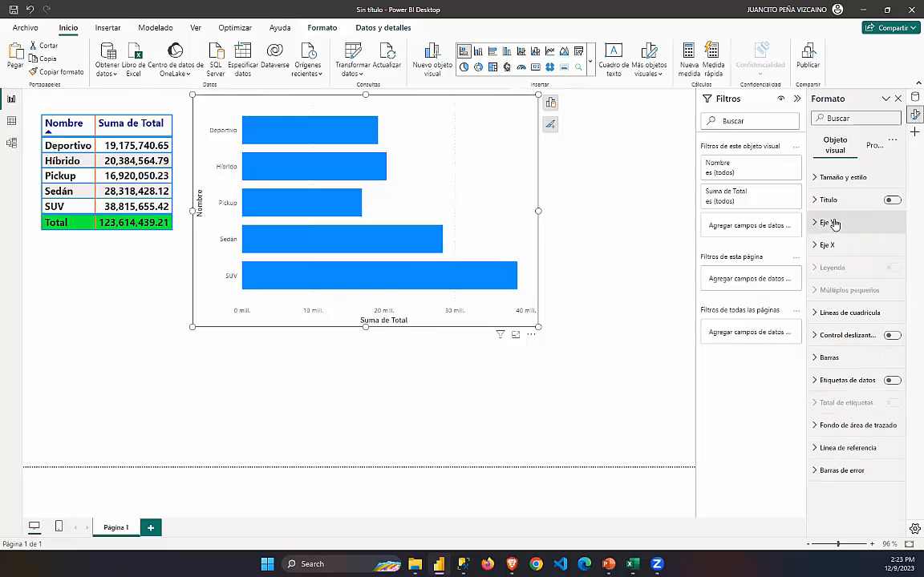
click(850, 314)
click(850, 313)
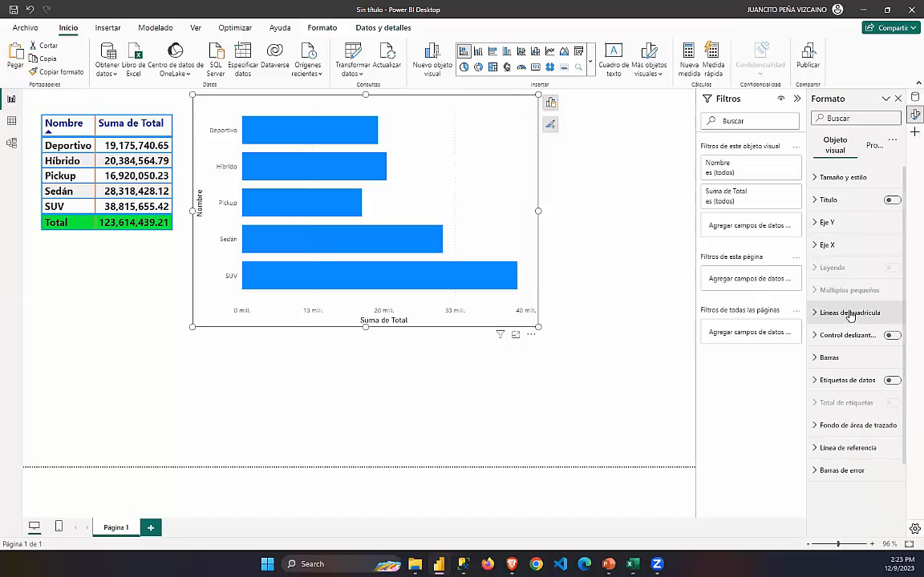
Try bright green and dark blue #094780 as the default color of the chart's bars.
click(855, 362)
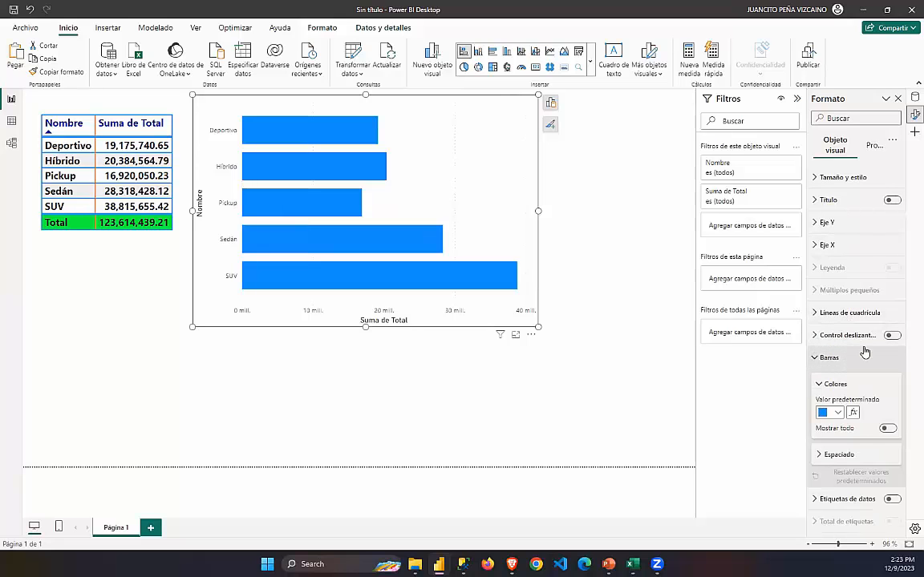
click(837, 346)
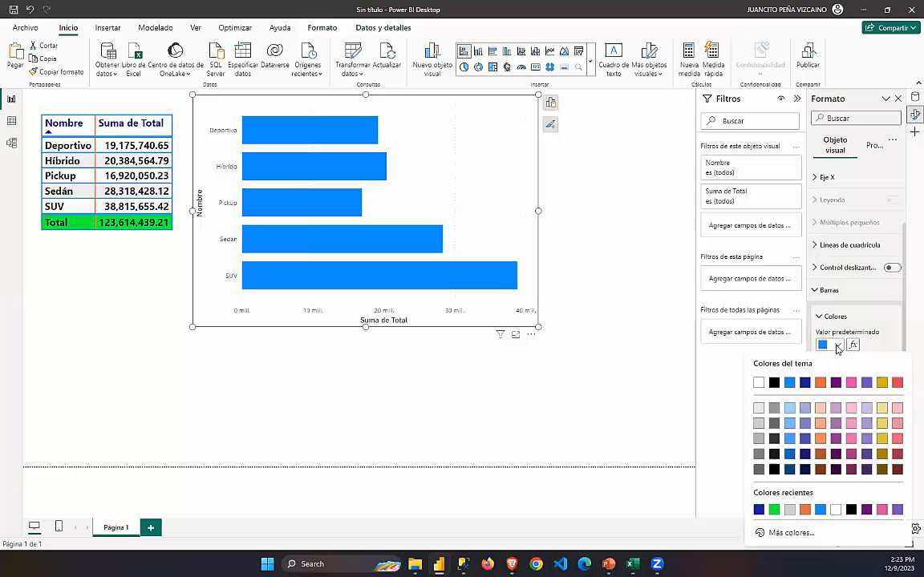
click(773, 510)
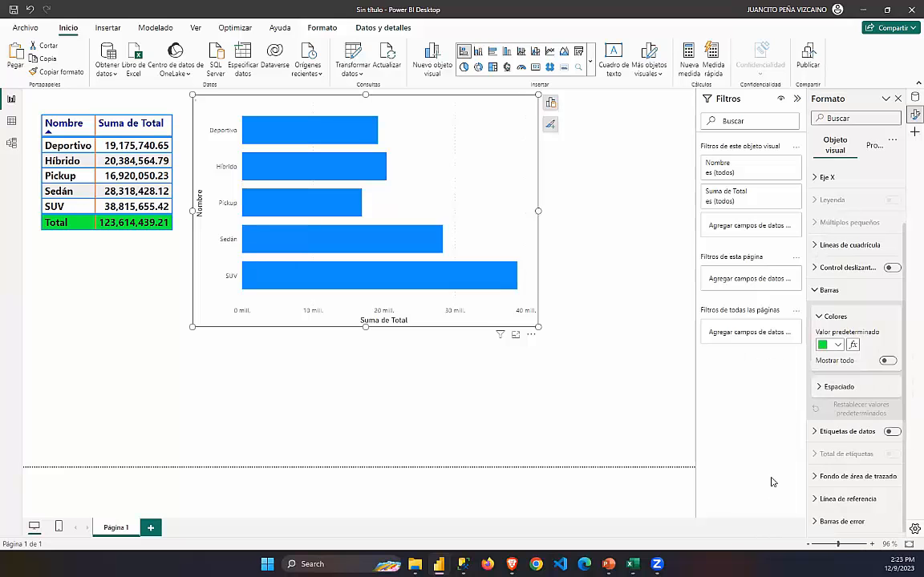
click(837, 346)
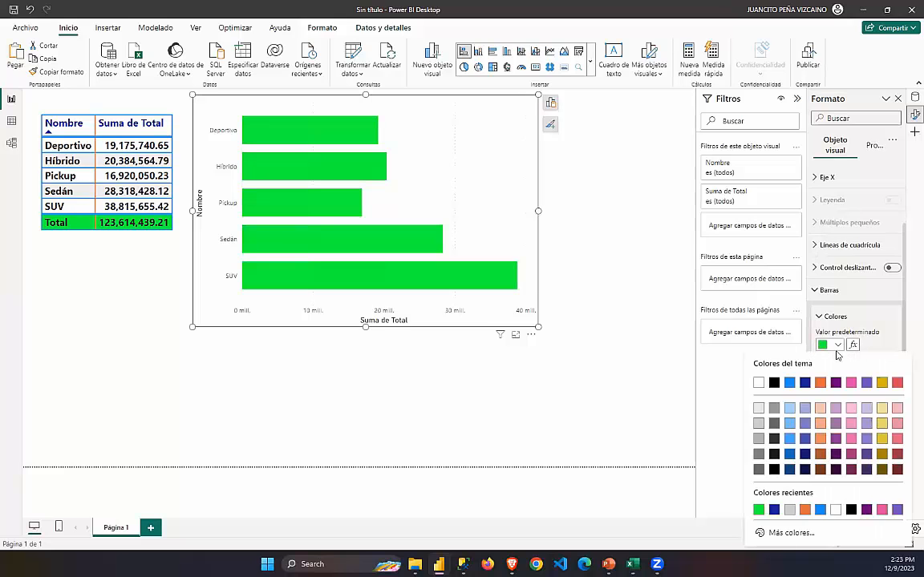
click(715, 429)
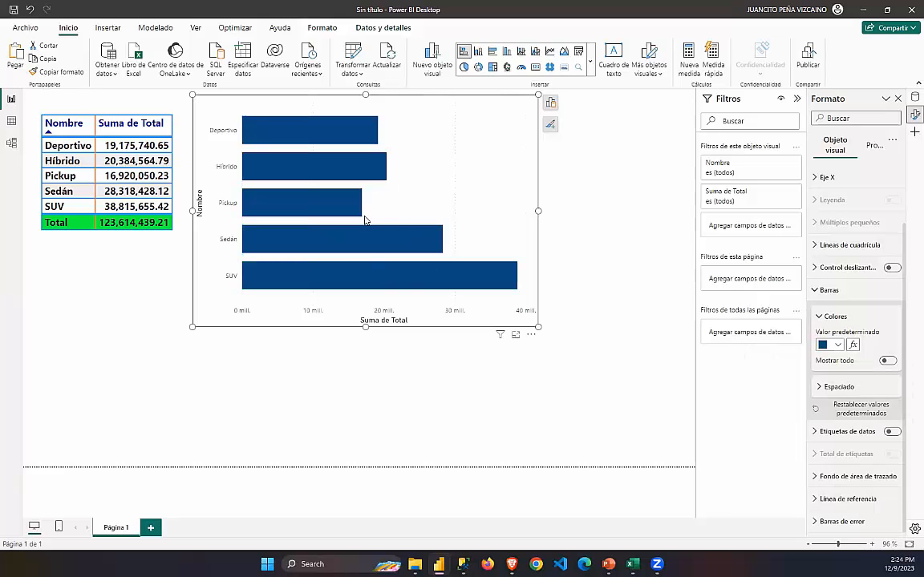
Give the chart's bars a custom red default color, #E40A0A.
click(837, 345)
click(785, 539)
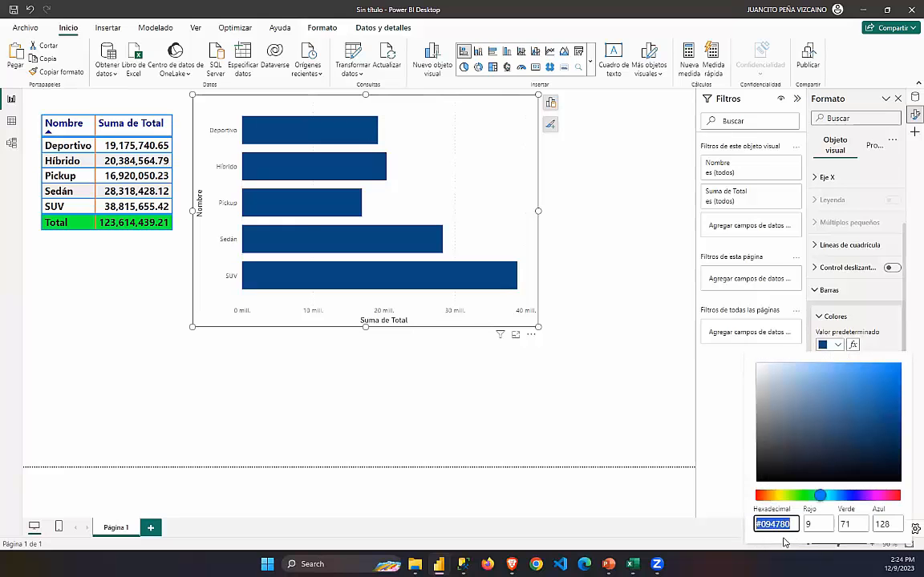
click(756, 496)
mouse_move(881, 369)
mouse_down()
mouse_move(895, 376)
mouse_move(883, 380)
mouse_up()
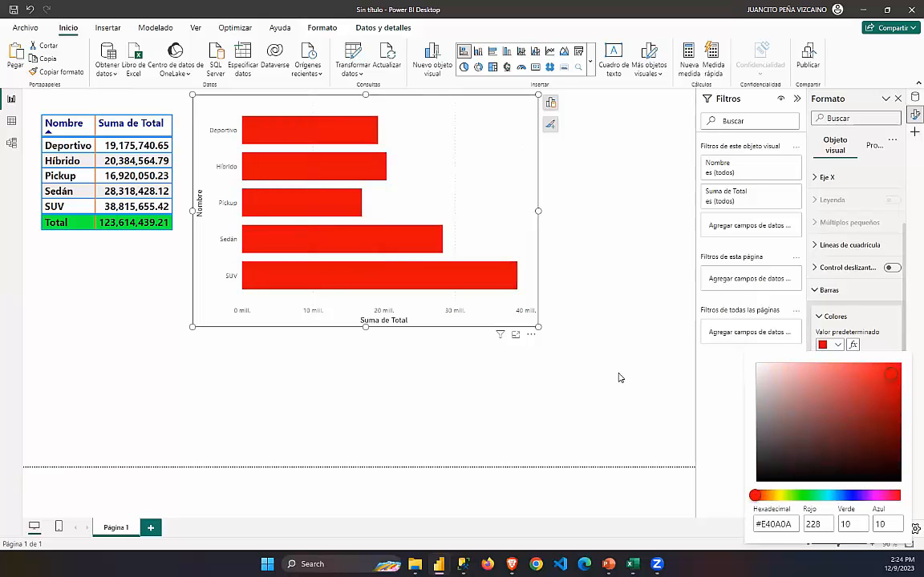
click(867, 293)
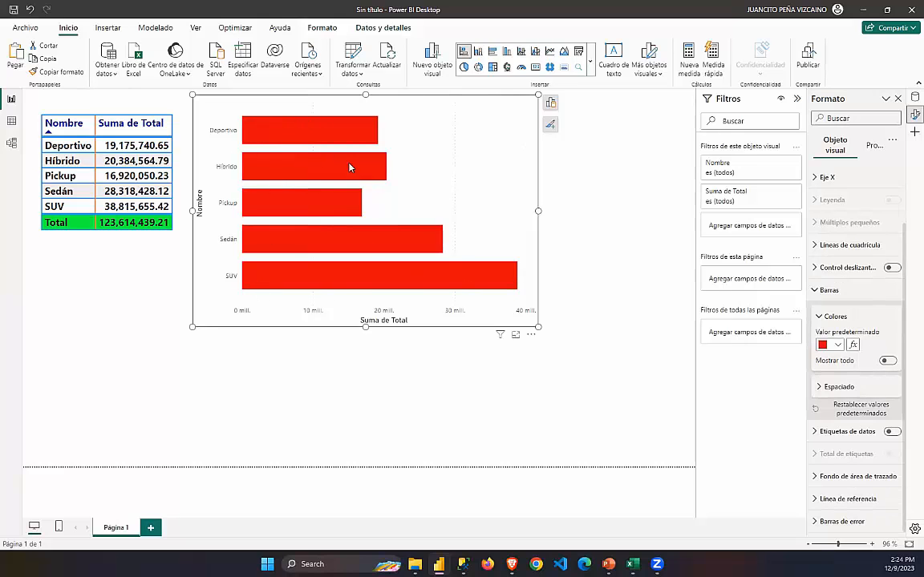
Shrink the bar chart to about the table's height and arrange both visuals side by side in the page's upper-left corner.
drag(377, 314, 534, 313)
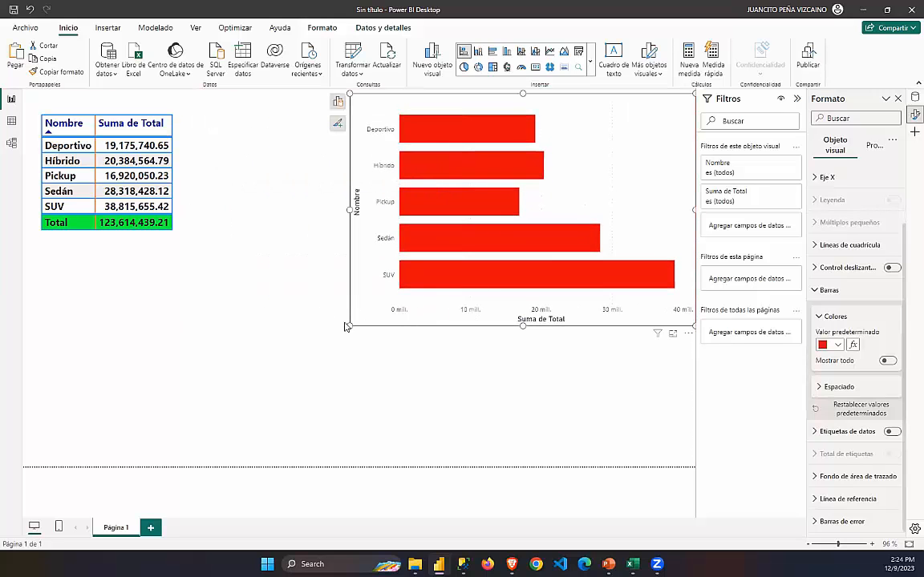
drag(374, 298, 197, 229)
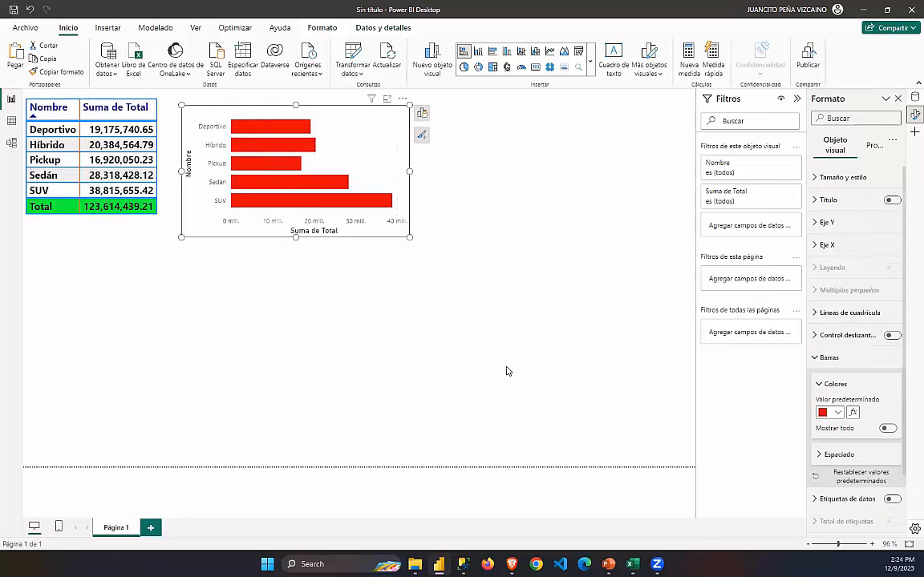
click(432, 174)
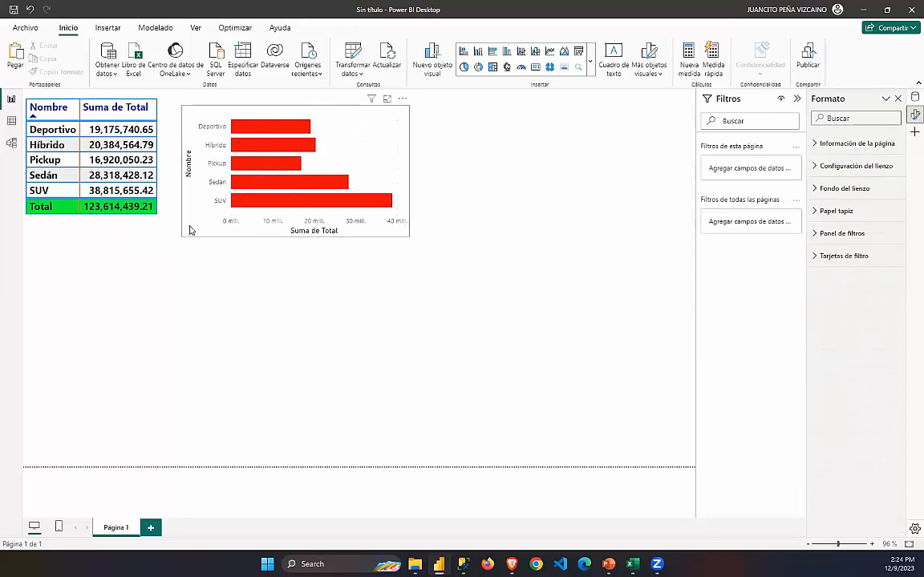
Insert a new table visual below the category table with the Nombre field from Clientes.
click(591, 71)
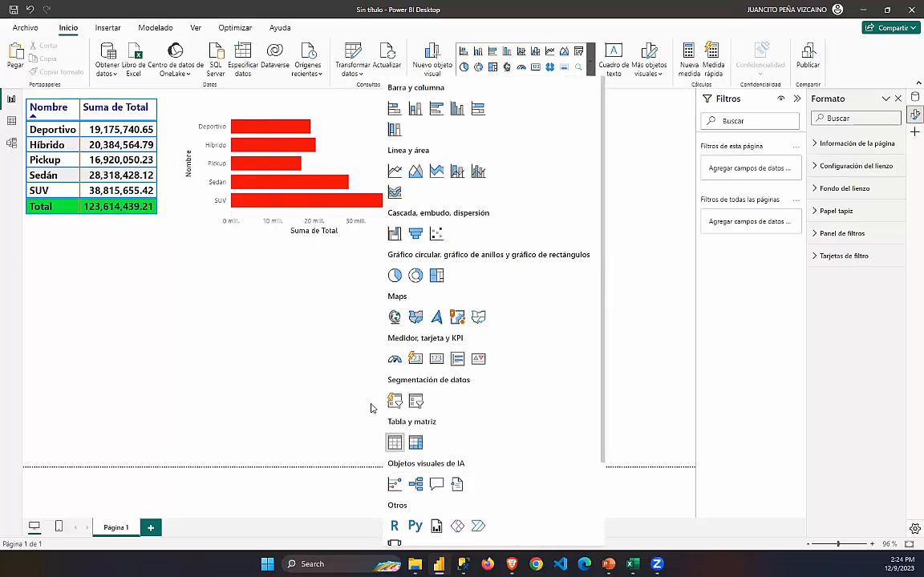
click(395, 443)
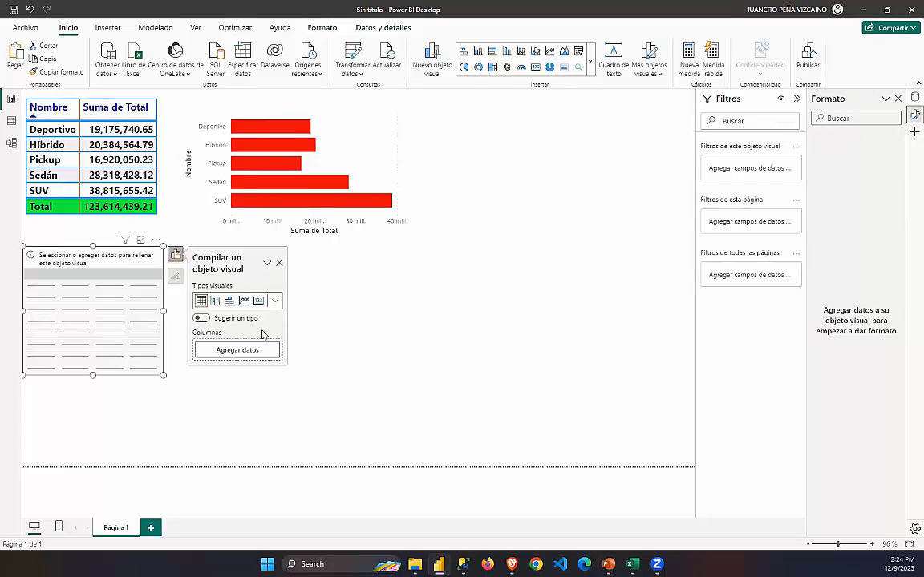
click(228, 350)
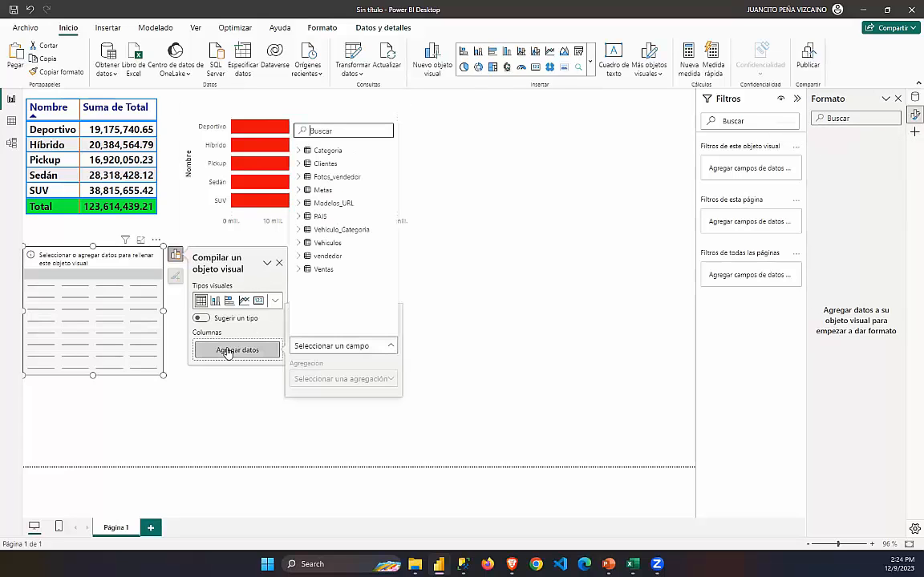
click(300, 165)
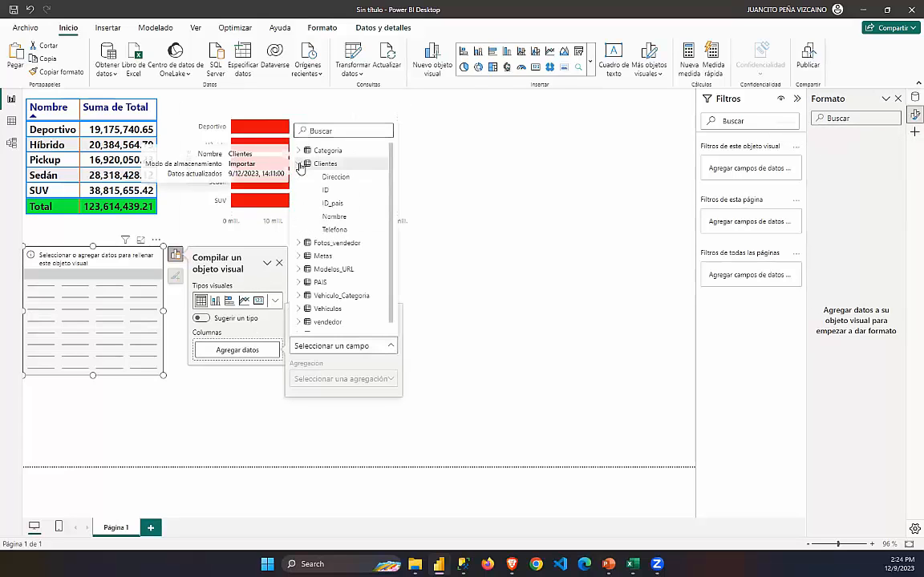
click(335, 218)
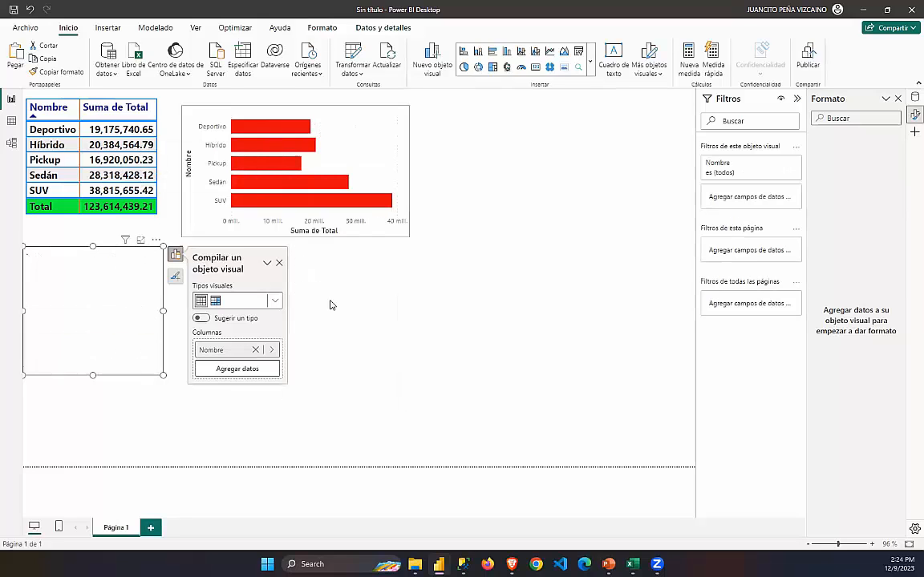
Add the Total field from Ventas to the customer table and enlarge the visual down to the page's lower edge.
click(241, 371)
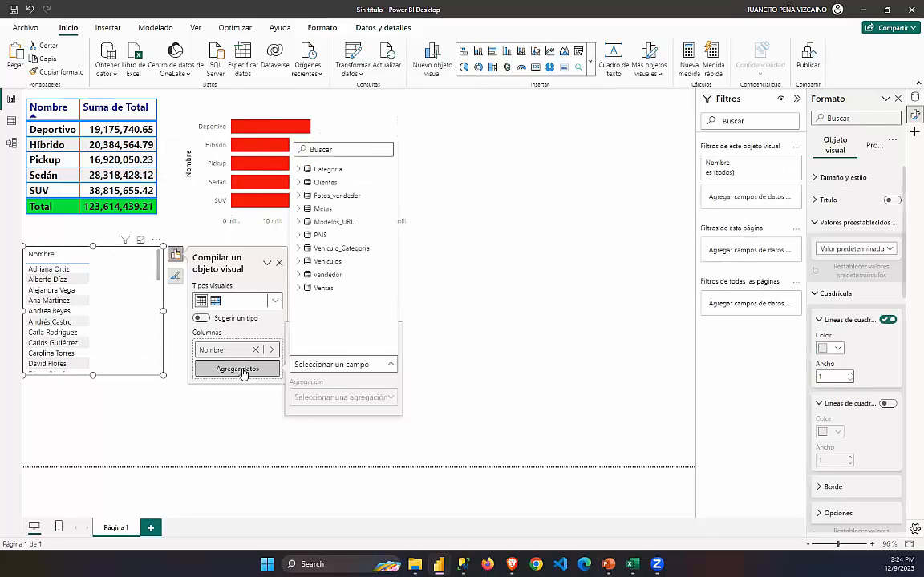
click(298, 287)
scroll(325, 329, down, 1)
click(329, 345)
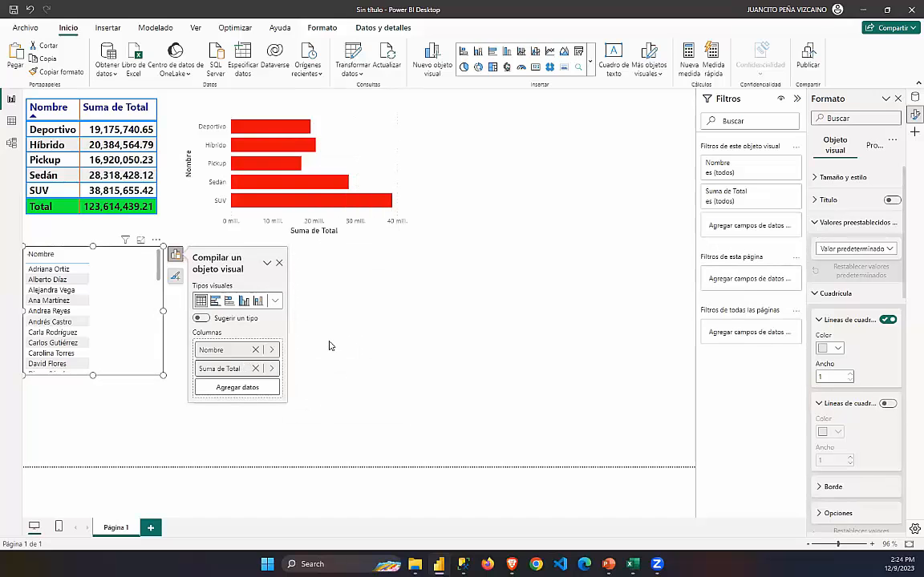
drag(164, 376, 169, 464)
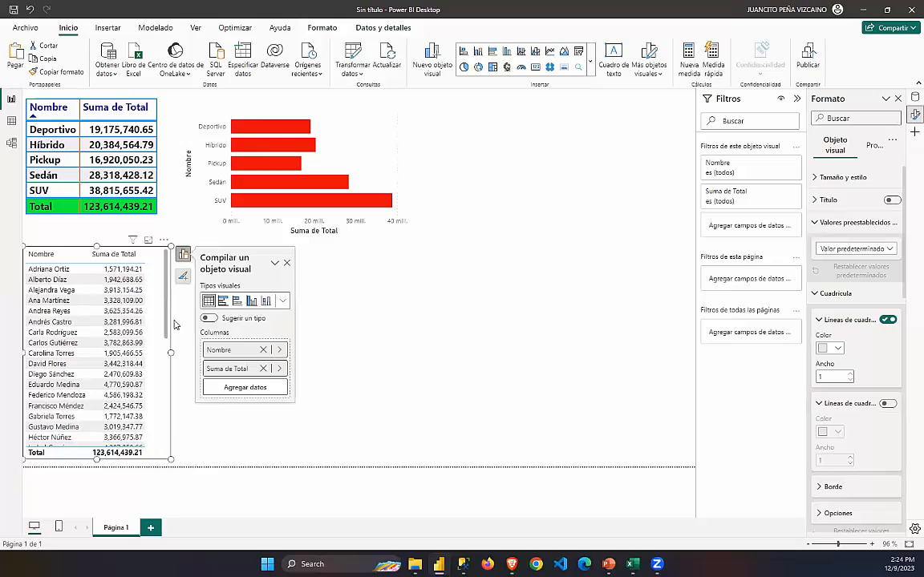
Copy the category table's formatting onto the customer table and enlarge that table to fit both columns, closer to the category table.
click(58, 194)
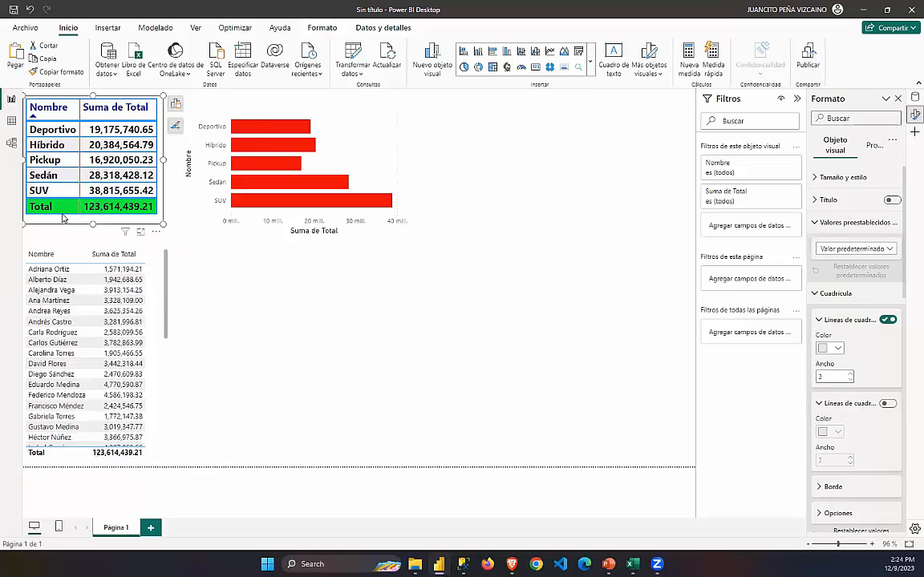
click(58, 71)
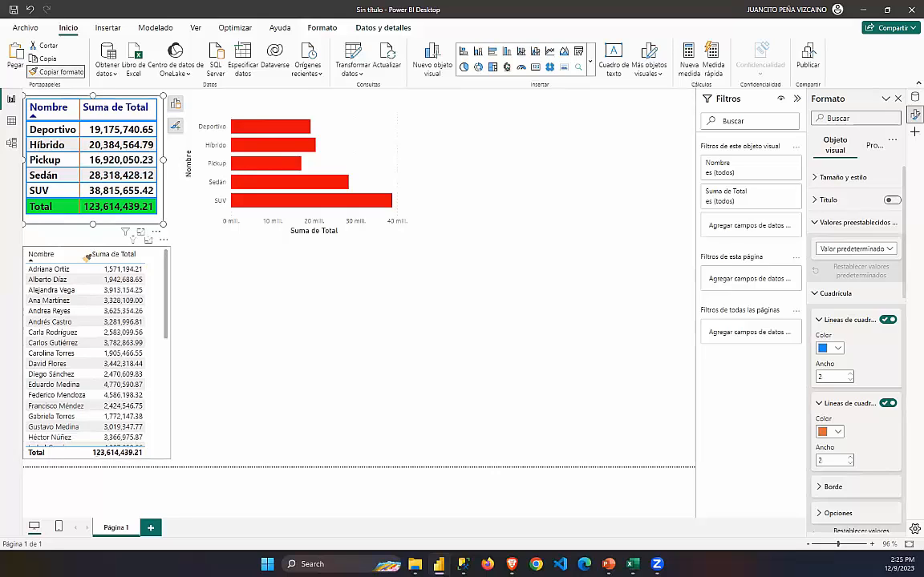
click(149, 345)
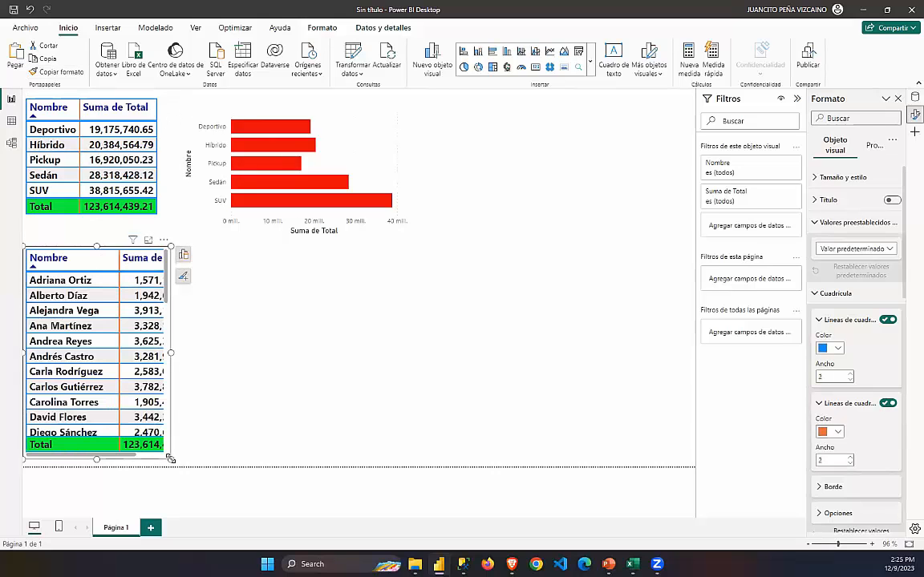
drag(190, 468, 208, 476)
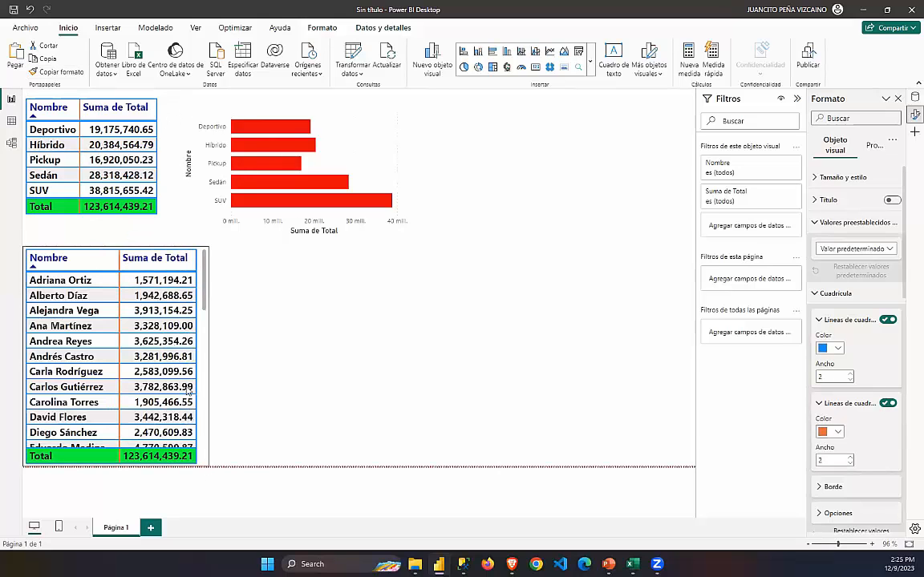
drag(110, 249, 111, 232)
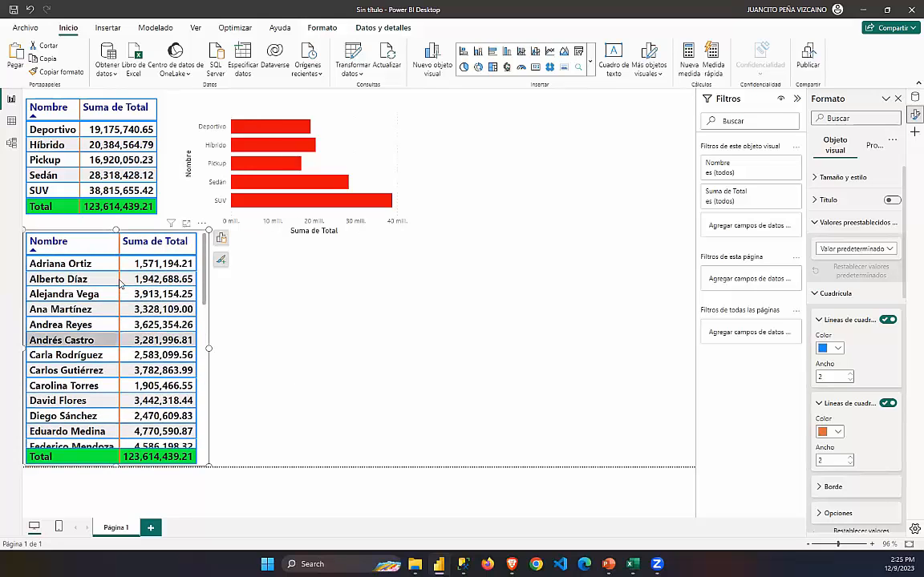
Sort the customer table by Suma de Total in descending order.
scroll(116, 296, down, 8)
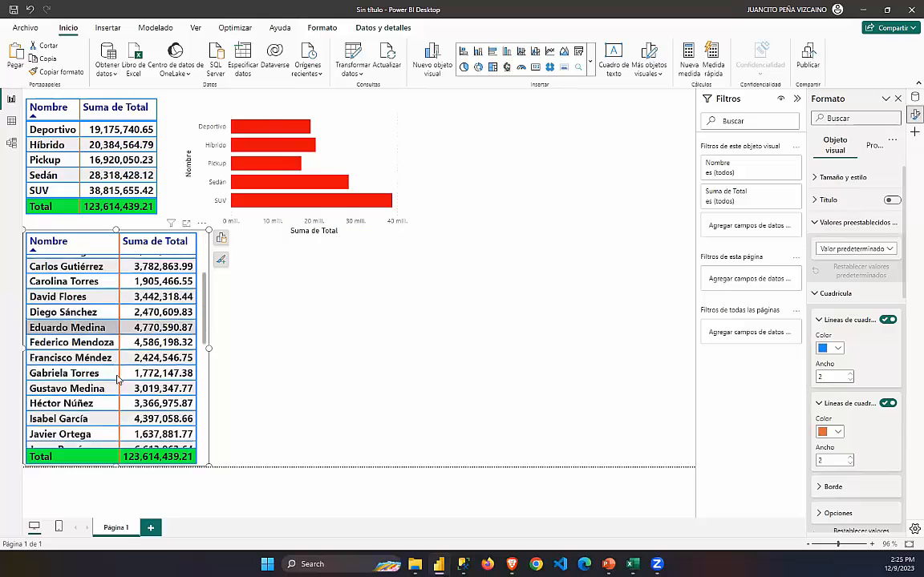
scroll(120, 317, up, 5)
scroll(120, 317, down, 5)
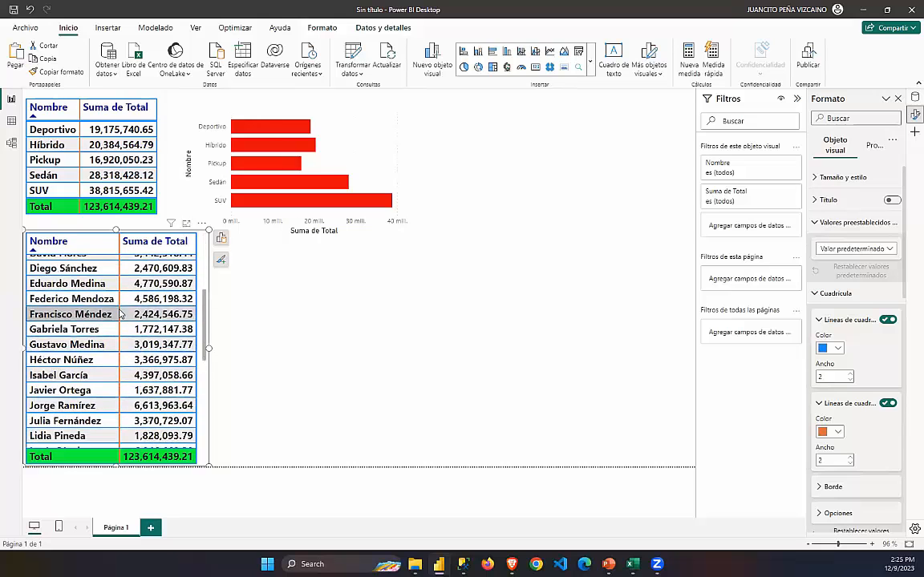
scroll(137, 294, up, 8)
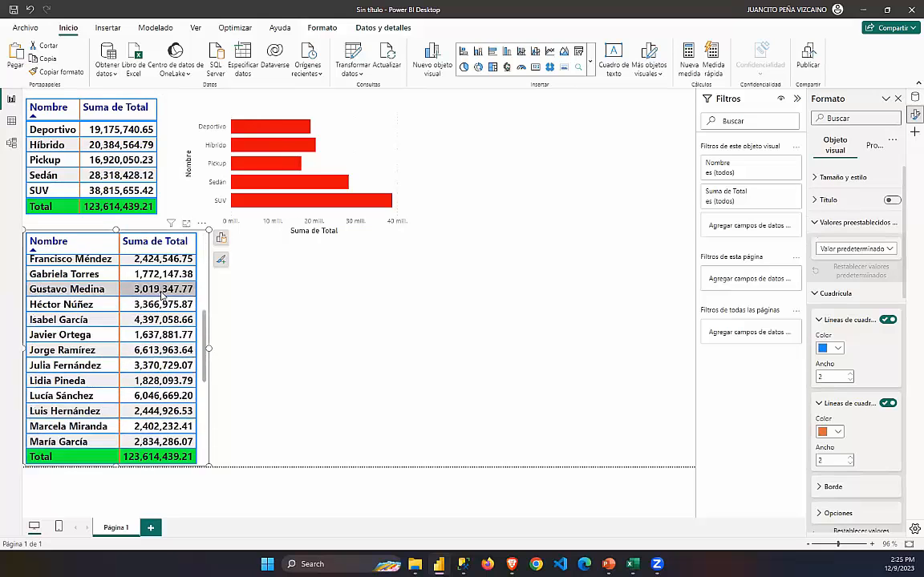
click(155, 243)
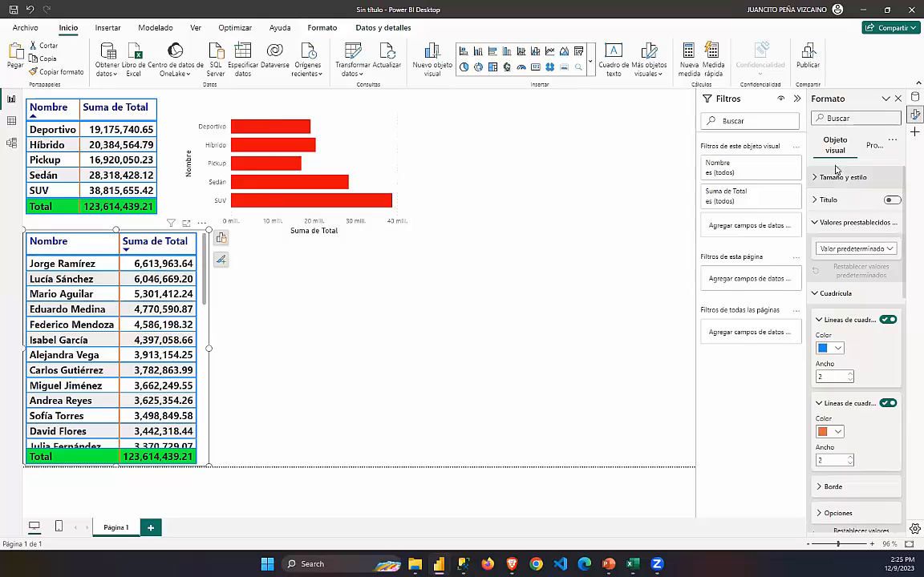
Format the Total column of the Ventas table as currency using Moneda General.
click(914, 98)
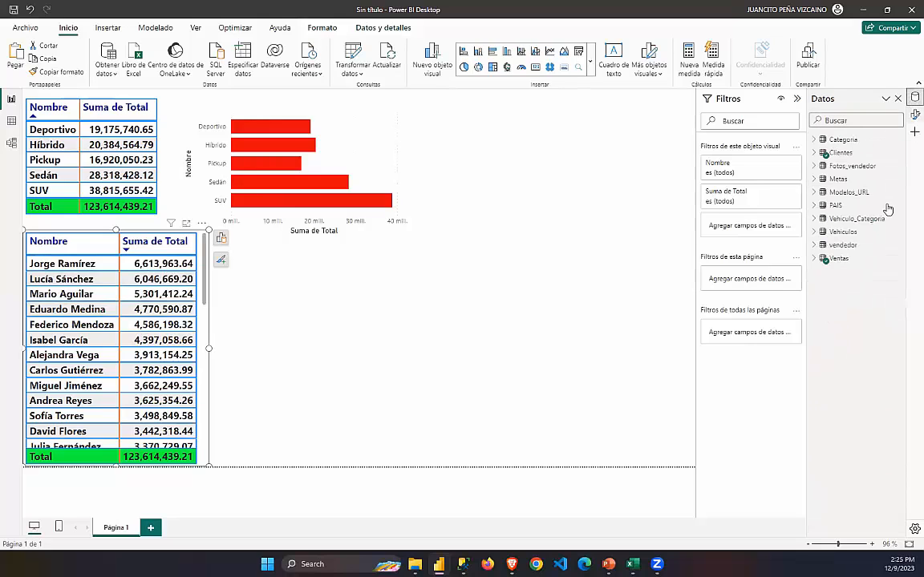
click(825, 260)
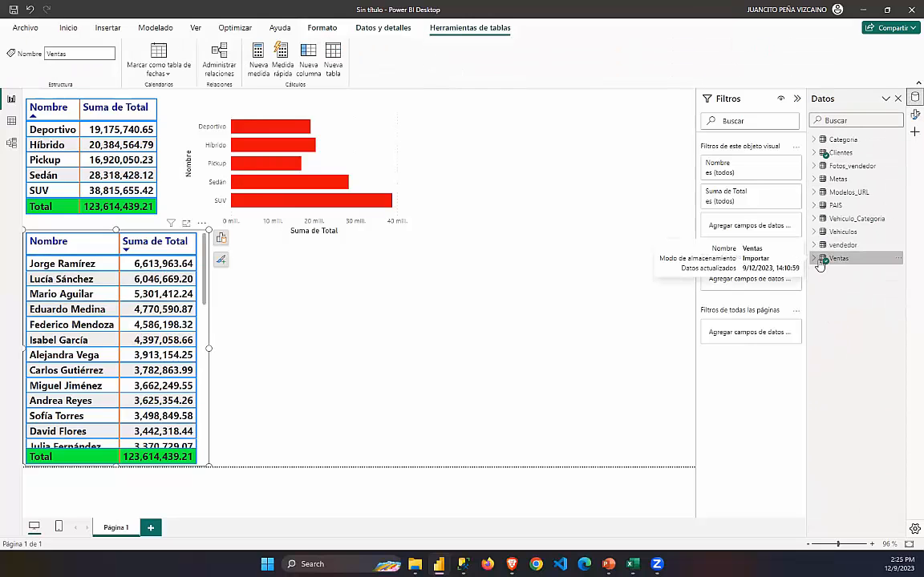
click(815, 260)
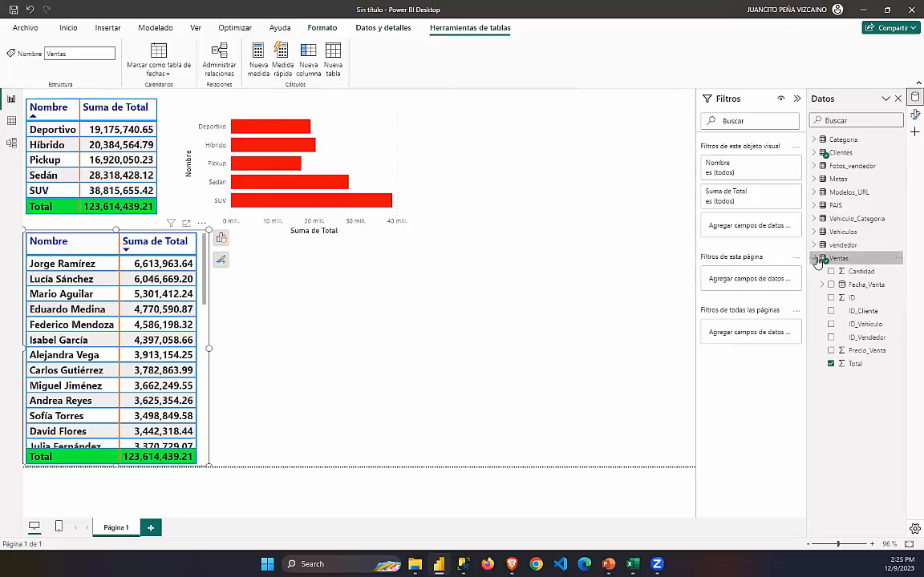
click(843, 366)
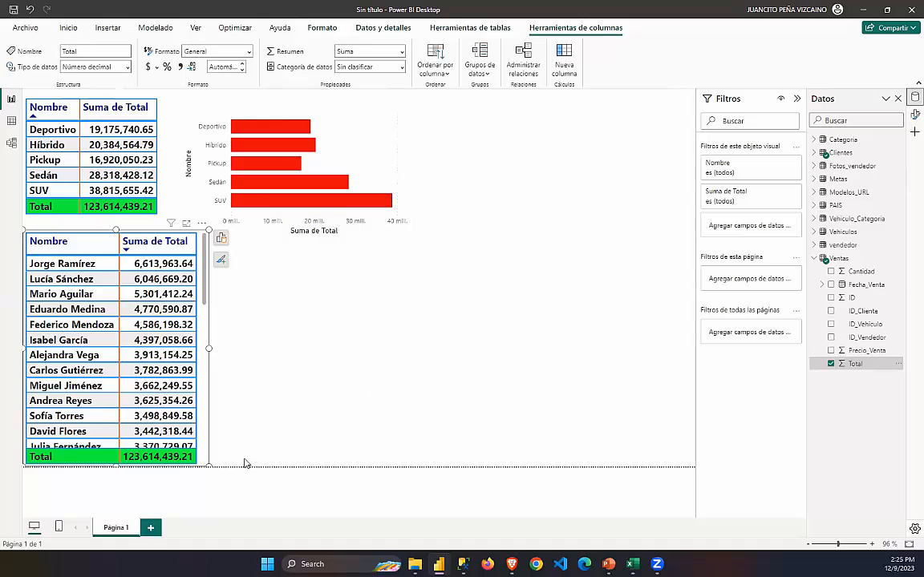
click(446, 146)
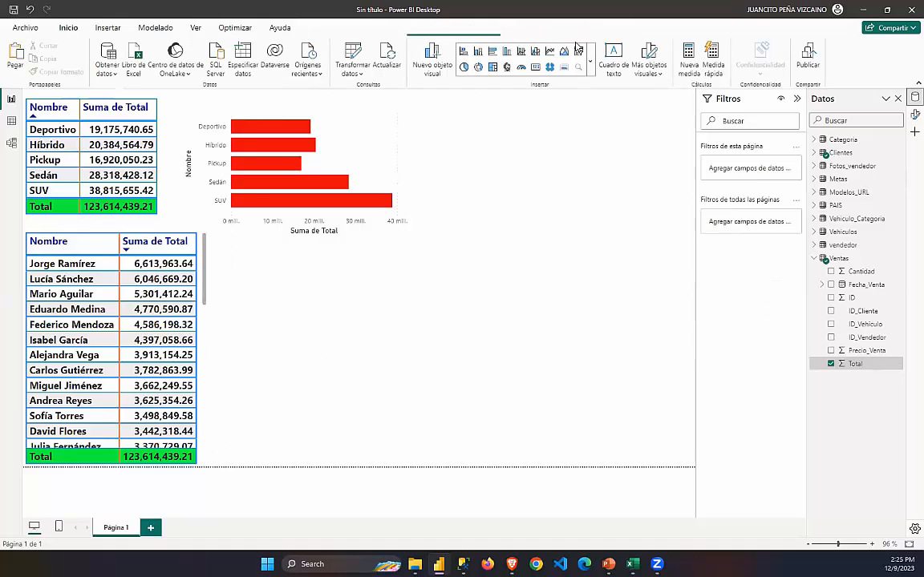
click(110, 462)
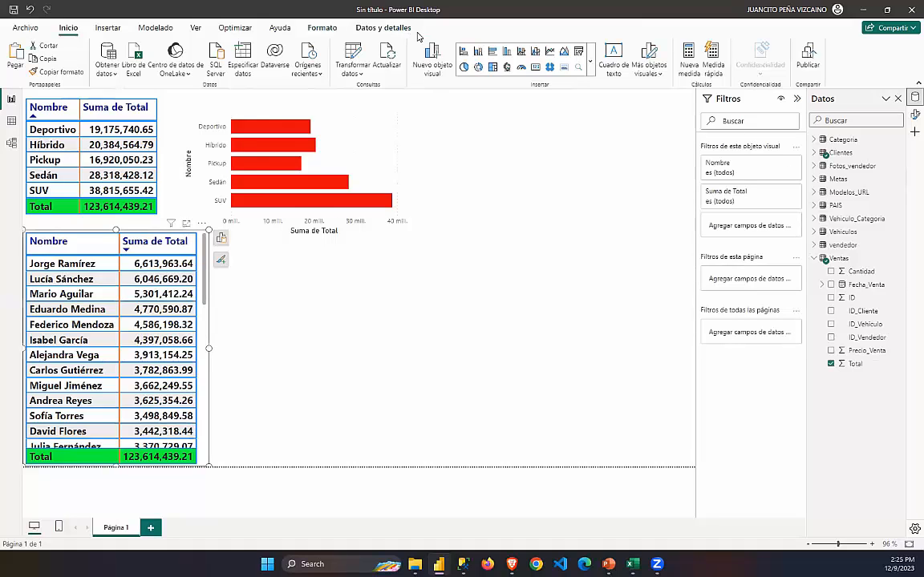
click(856, 364)
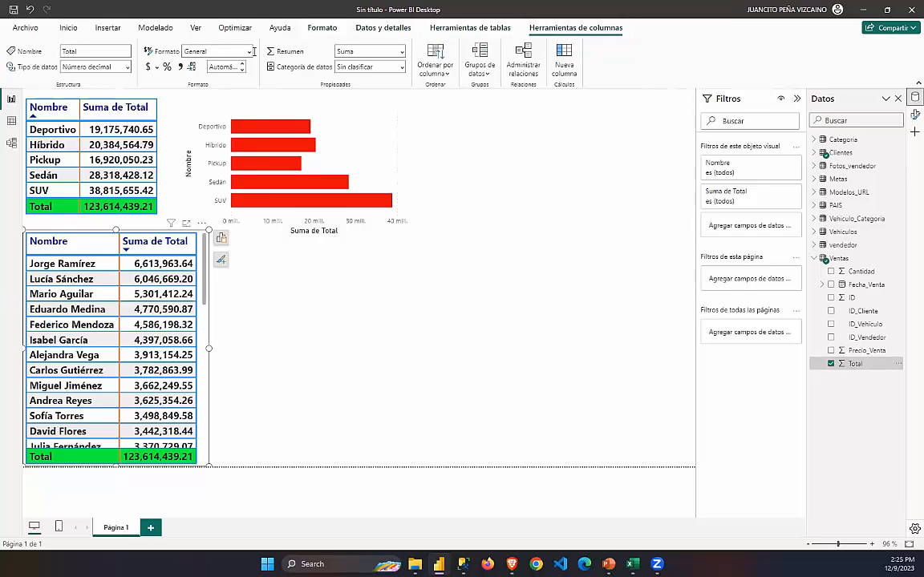
click(250, 52)
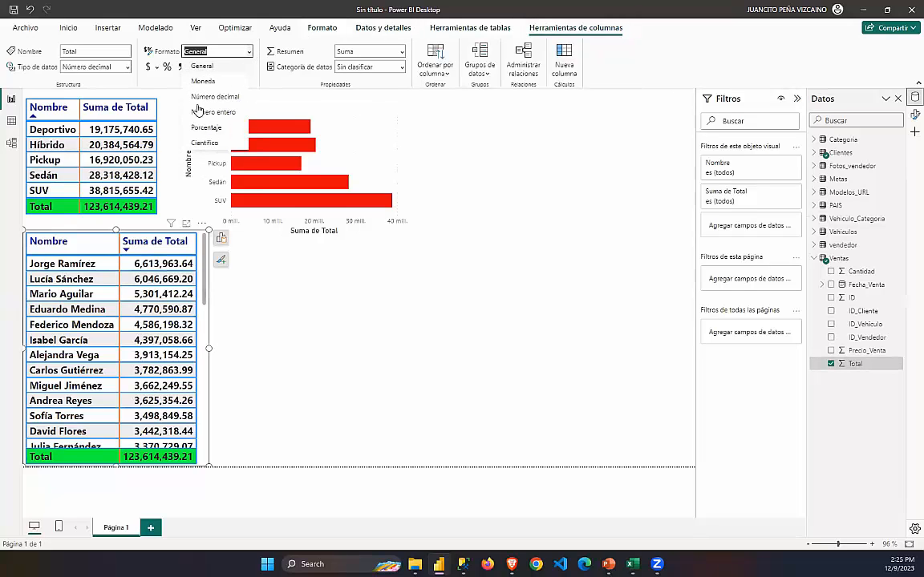
click(310, 79)
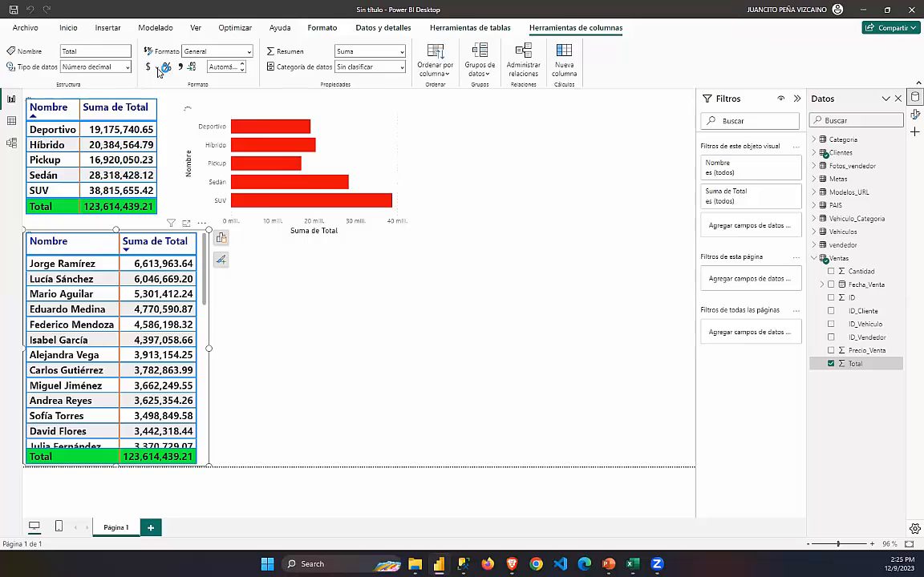
click(158, 71)
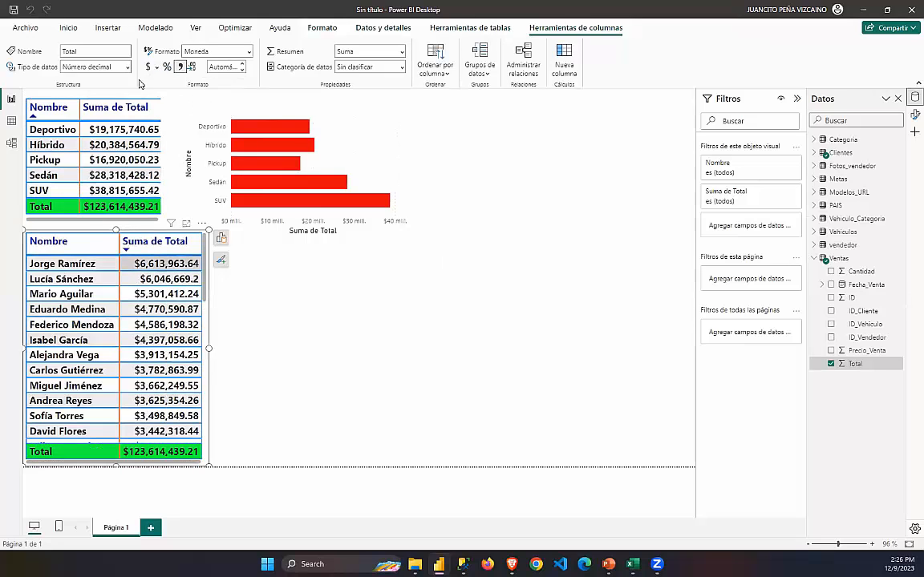
Browse the currency symbols available for the Total column and leave the format as it is.
click(157, 69)
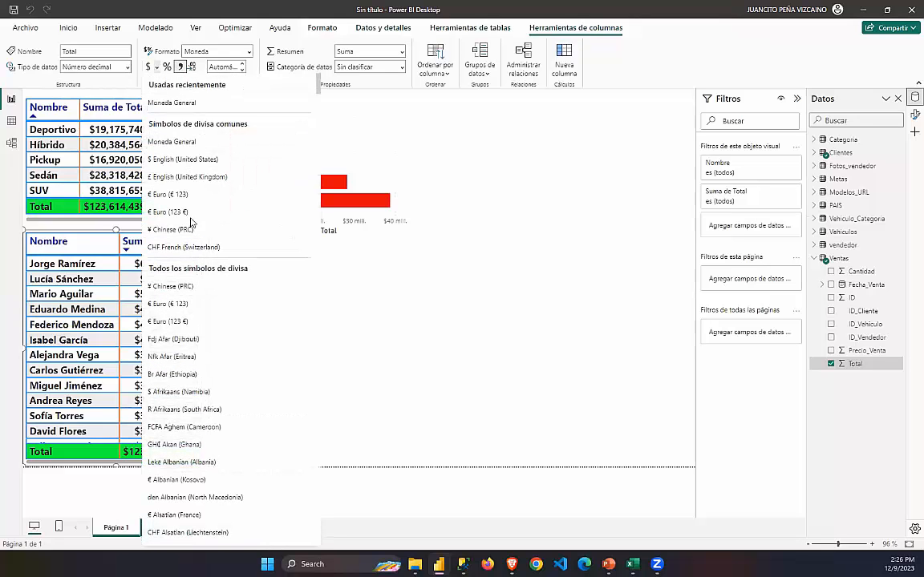
scroll(162, 440, down, 4)
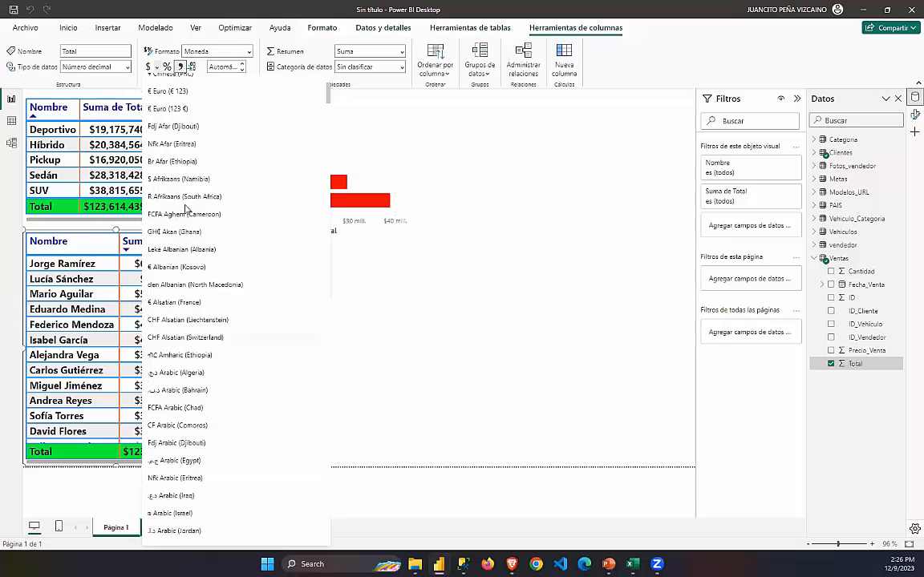
scroll(228, 392, down, 8)
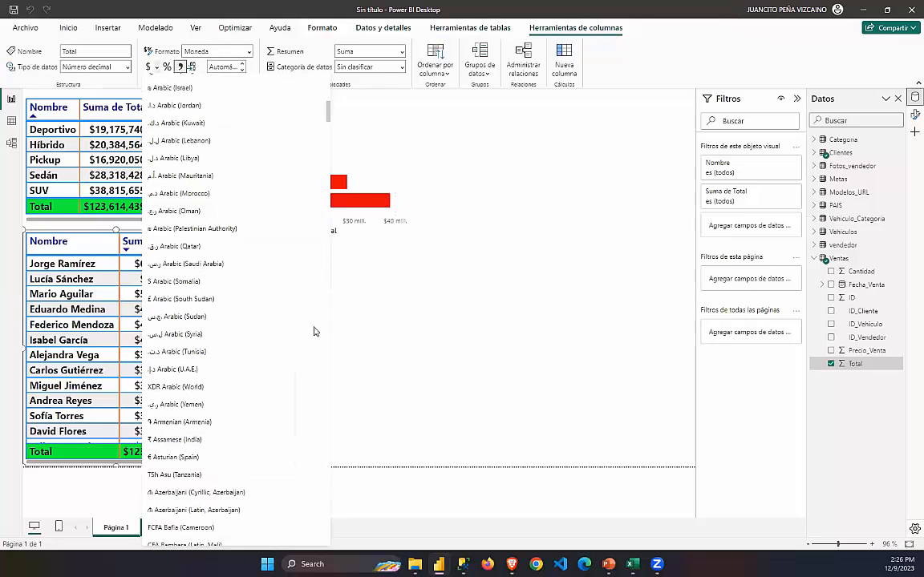
click(358, 320)
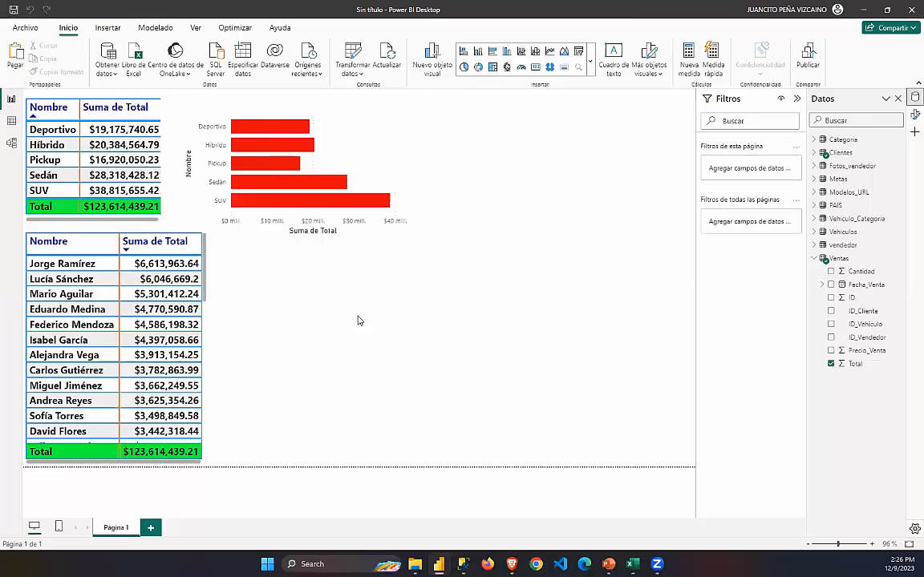
Cross-filter the category table and bar chart by the first and second customers in turn, and clear the selection.
click(150, 259)
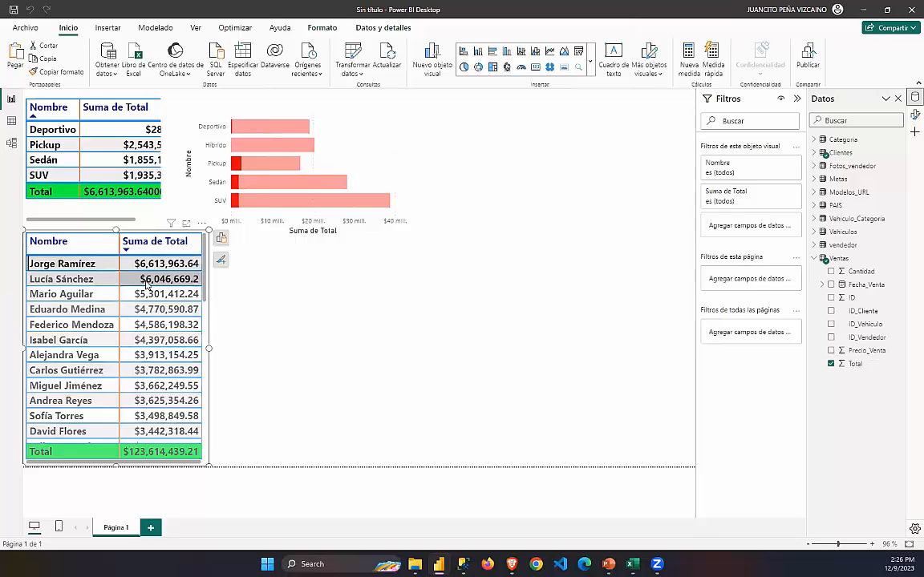
click(160, 273)
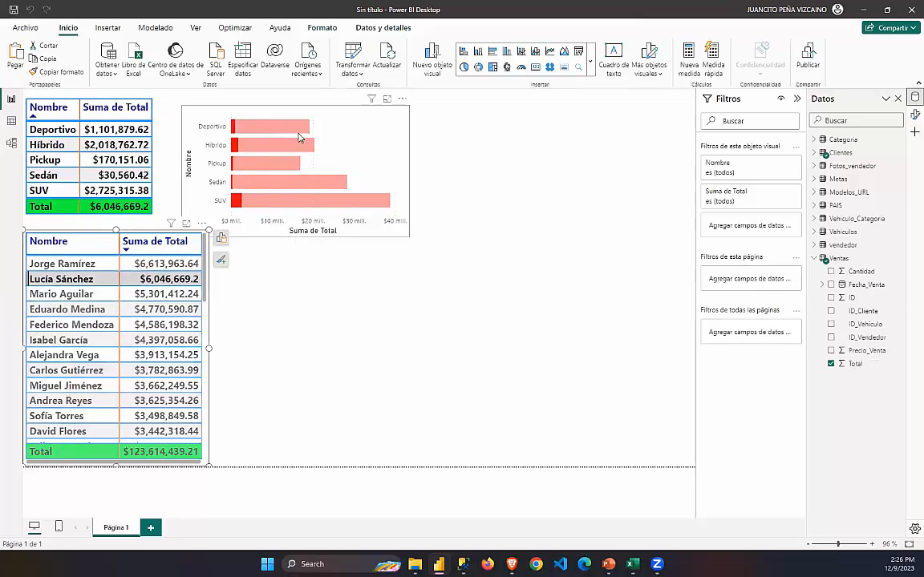
click(173, 345)
click(173, 345)
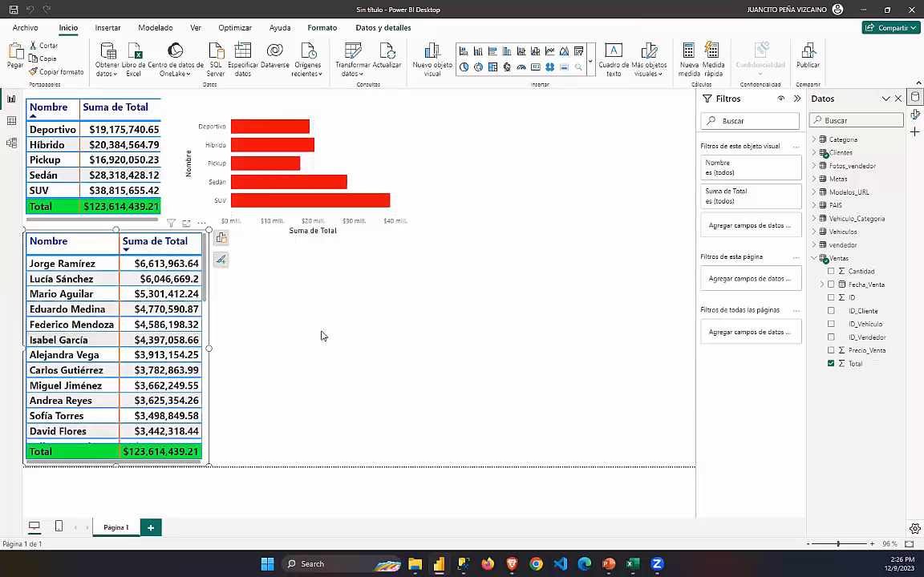
Insert a card visual on an empty area of the page and place it to the right of the category bar chart.
click(491, 172)
click(590, 60)
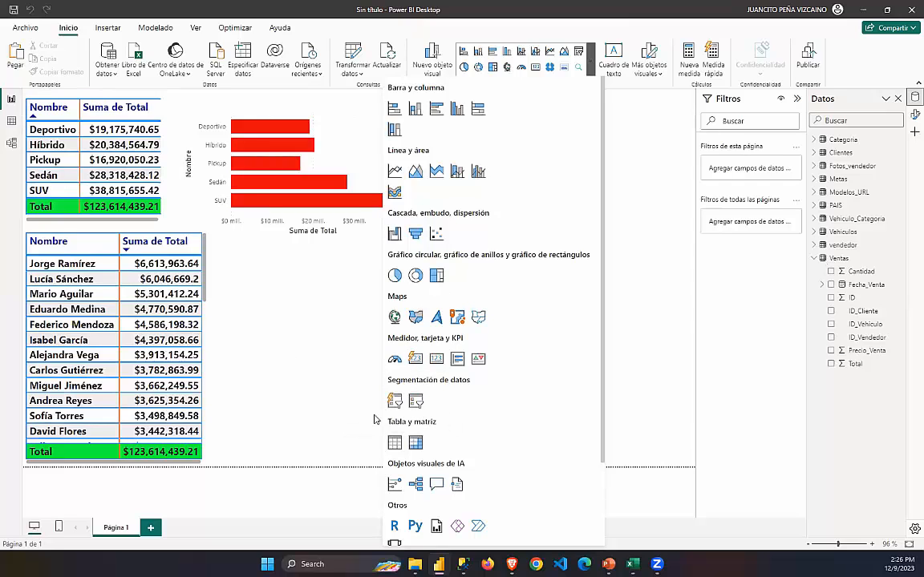
click(433, 360)
drag(351, 324, 650, 157)
drag(595, 317, 519, 176)
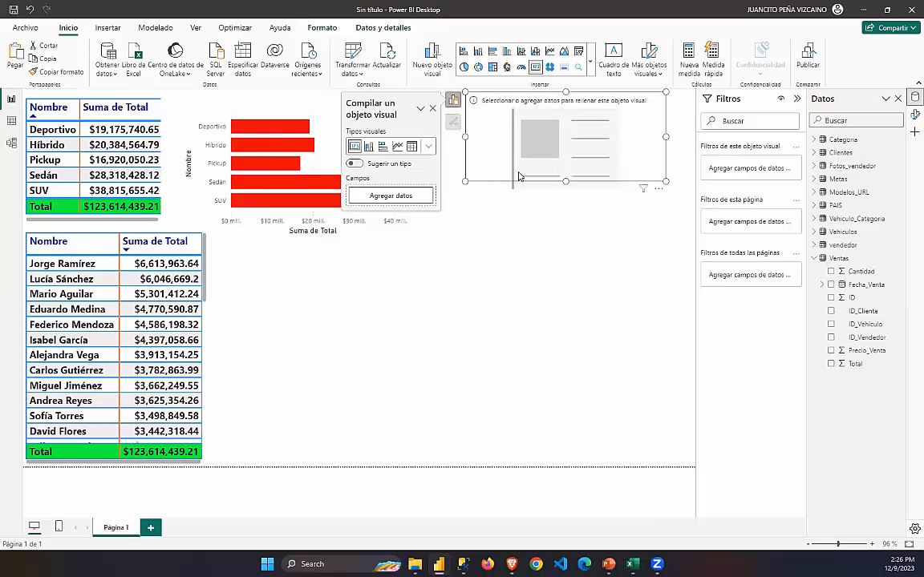
Add the Total field from the Ventas table to the new card.
click(385, 195)
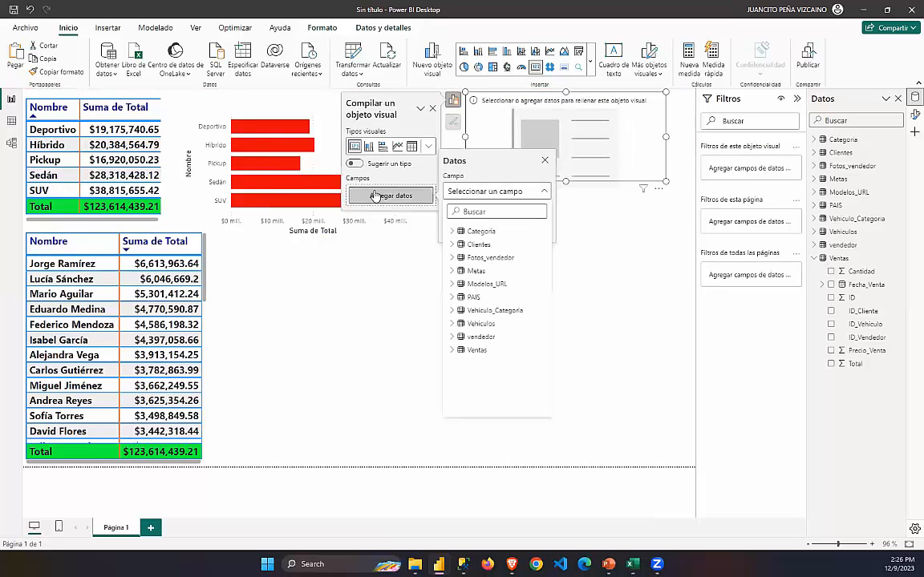
click(454, 350)
scroll(472, 392, down, 1)
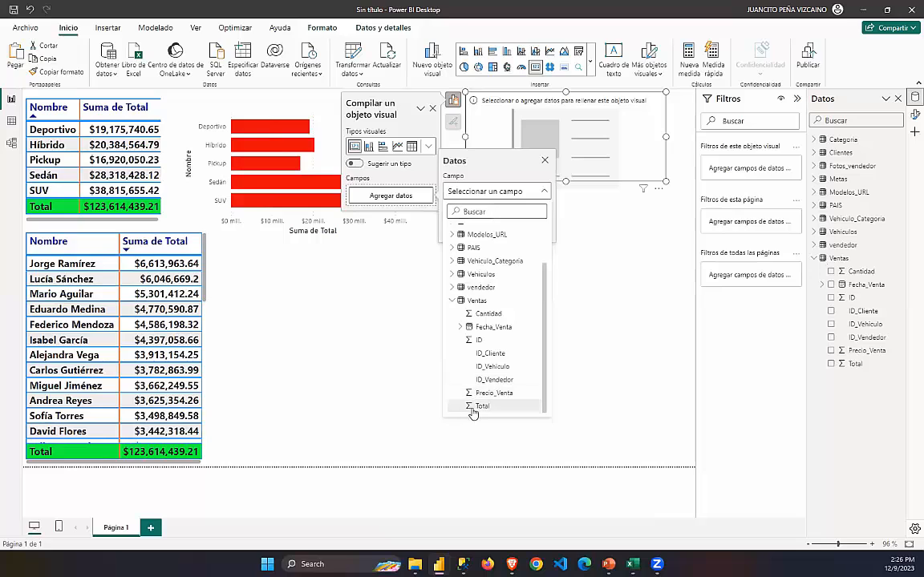
click(481, 406)
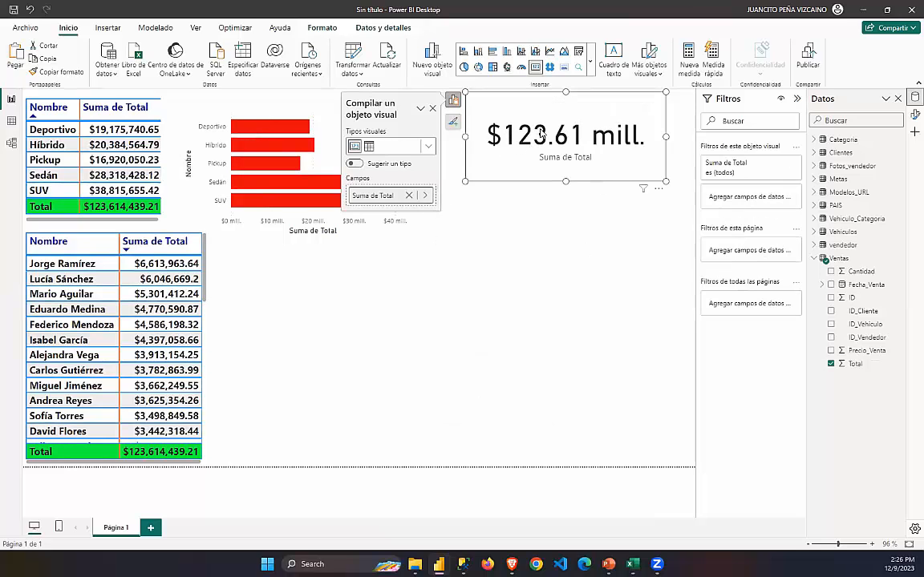
Cross-filter the report by the SUV, Sedán, Pickup, Híbrido and Deportivo bars in turn, and clear the selection.
click(263, 205)
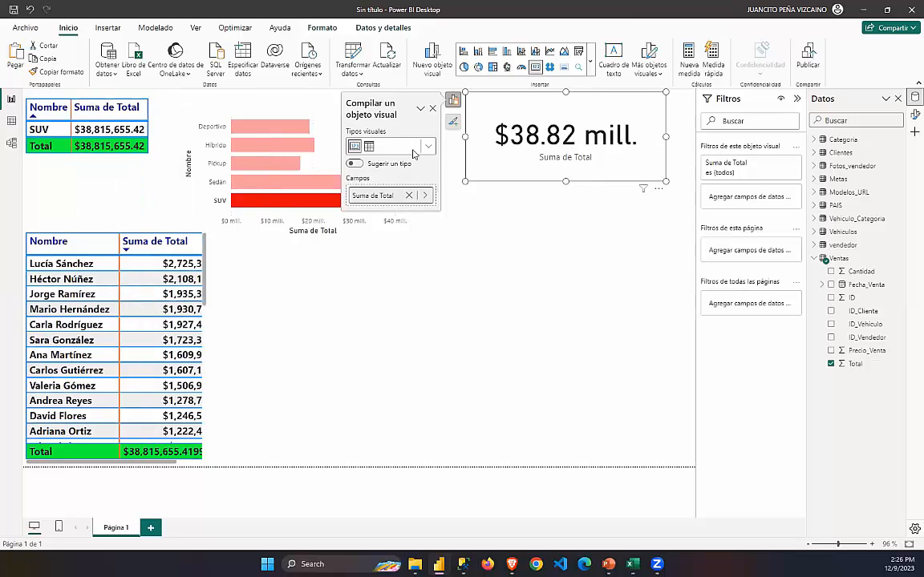
click(276, 186)
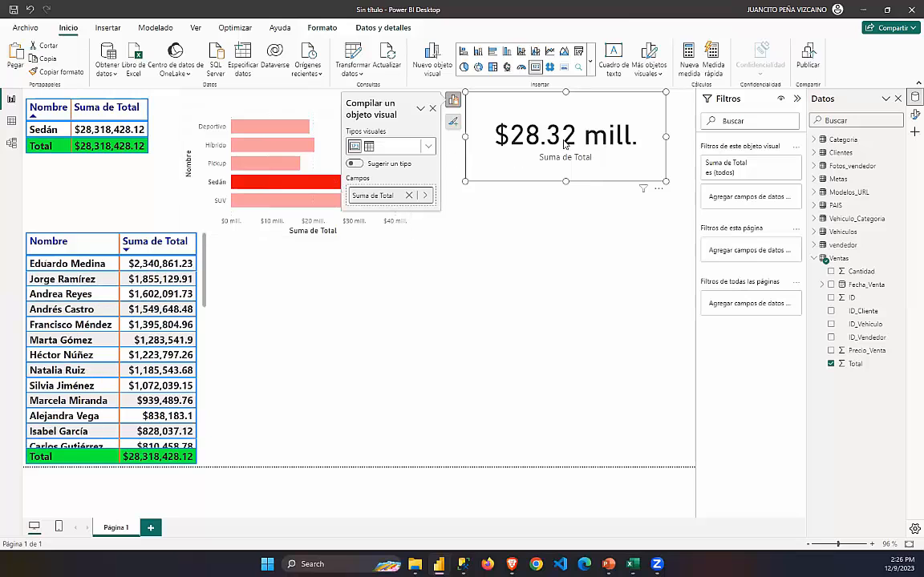
click(265, 164)
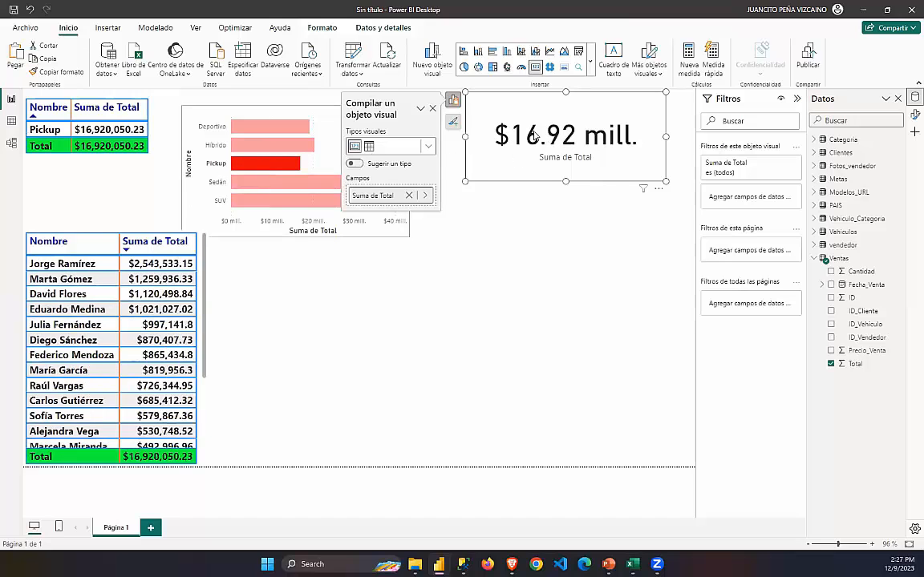
click(301, 146)
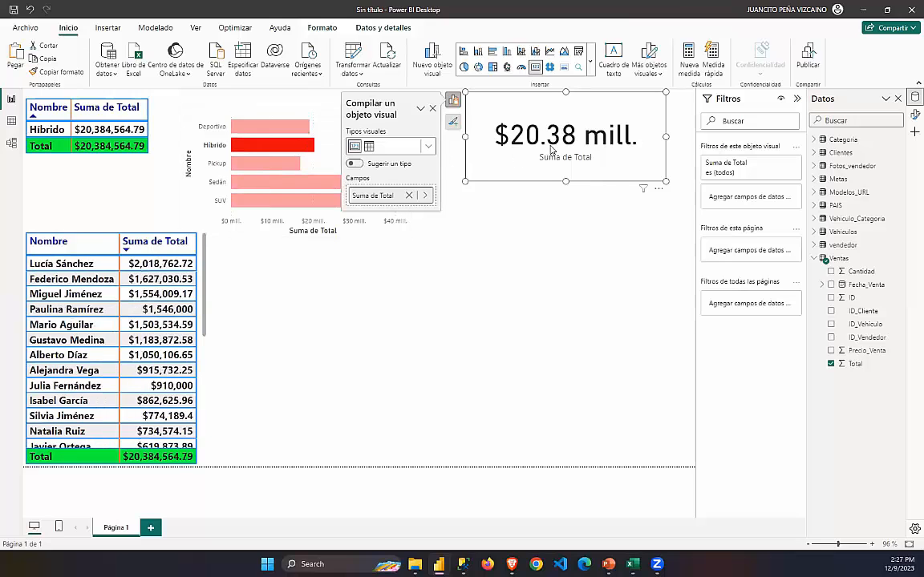
click(287, 126)
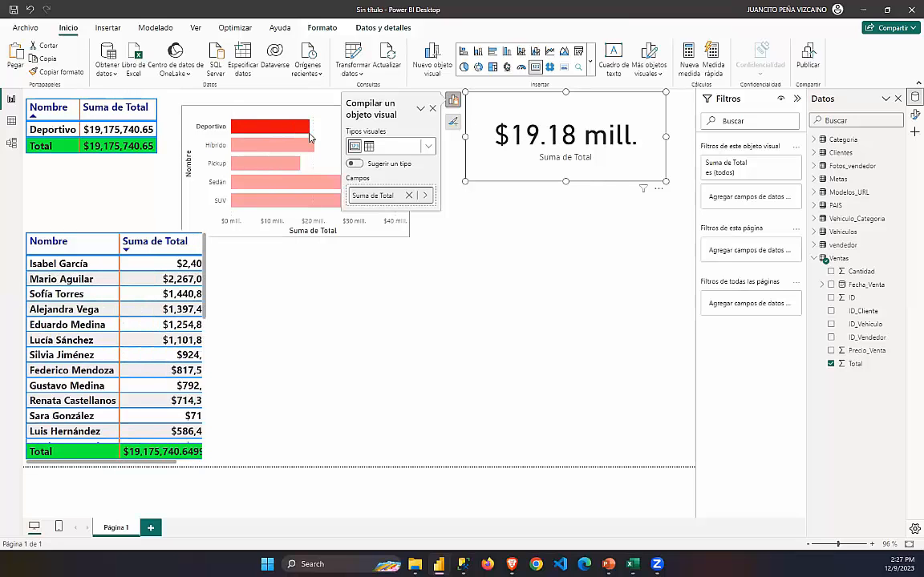
click(289, 128)
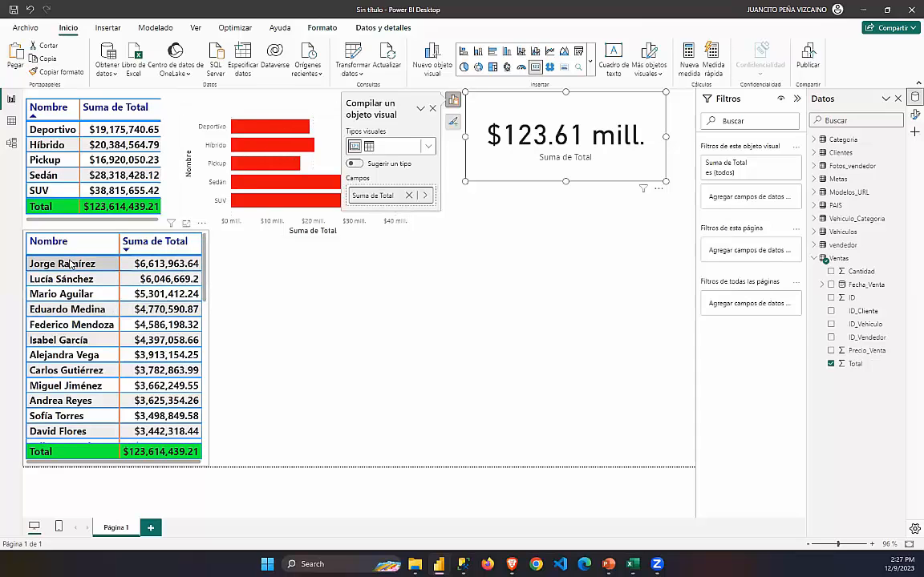
Cross-filter the report by the first two sellers in the seller table, and clear the selection.
click(70, 263)
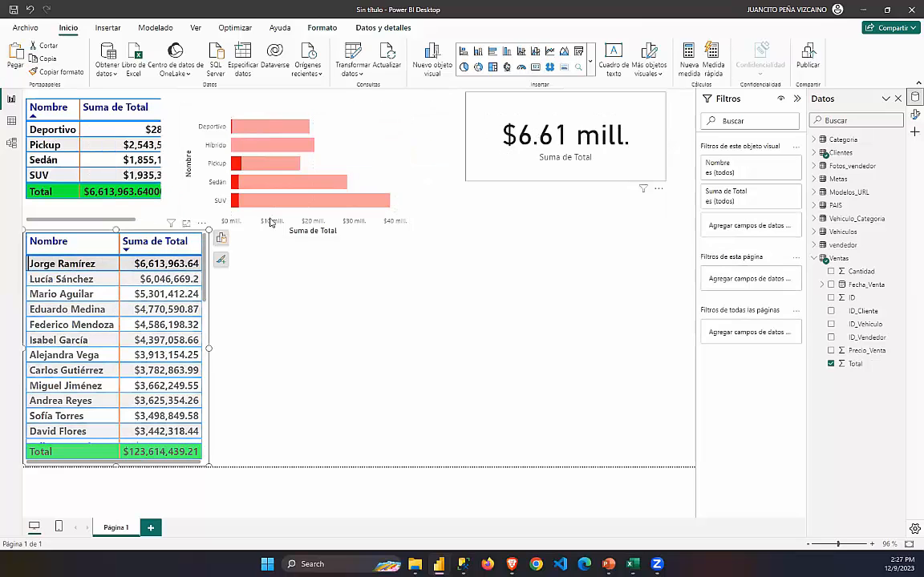
click(71, 278)
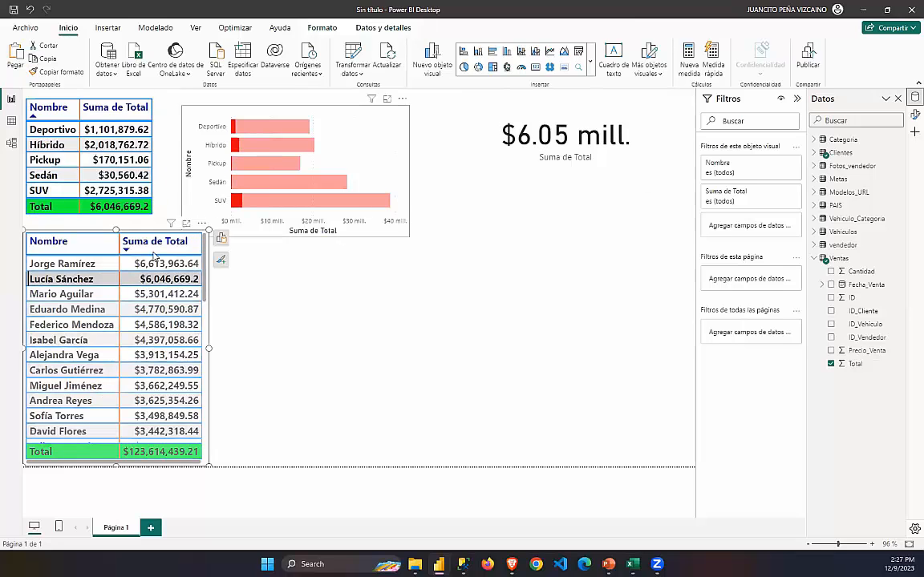
click(78, 280)
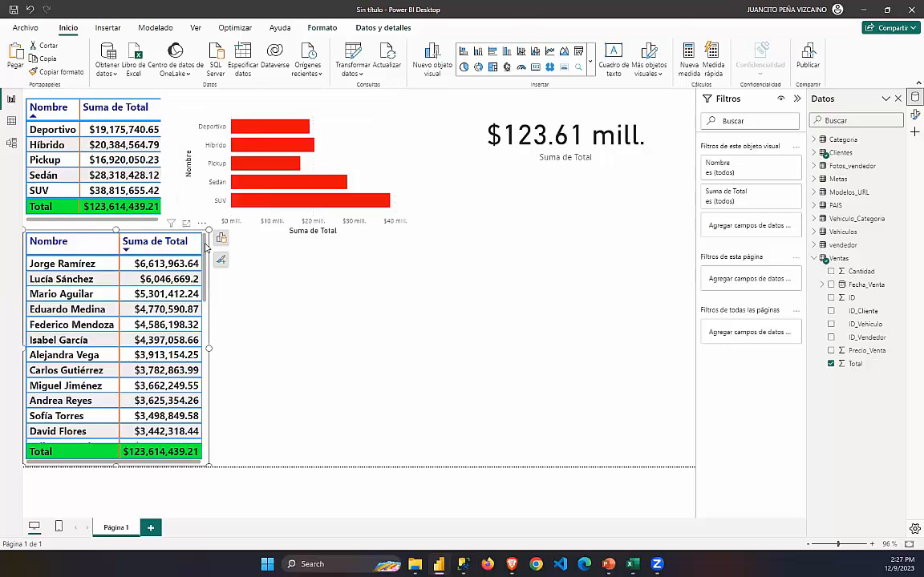
Duplicate the seller table beside the original and convert the copy into a widened clustered bar chart.
click(178, 458)
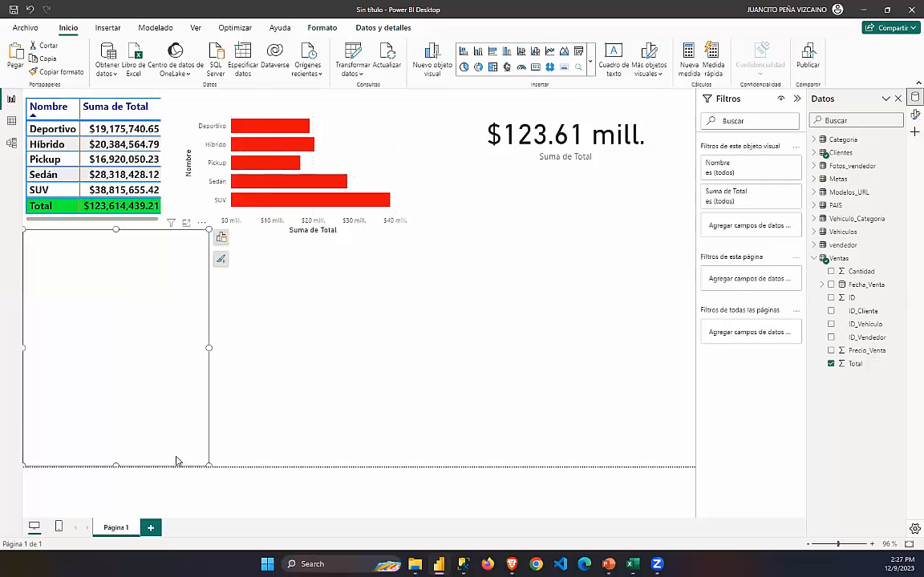
drag(206, 231, 399, 241)
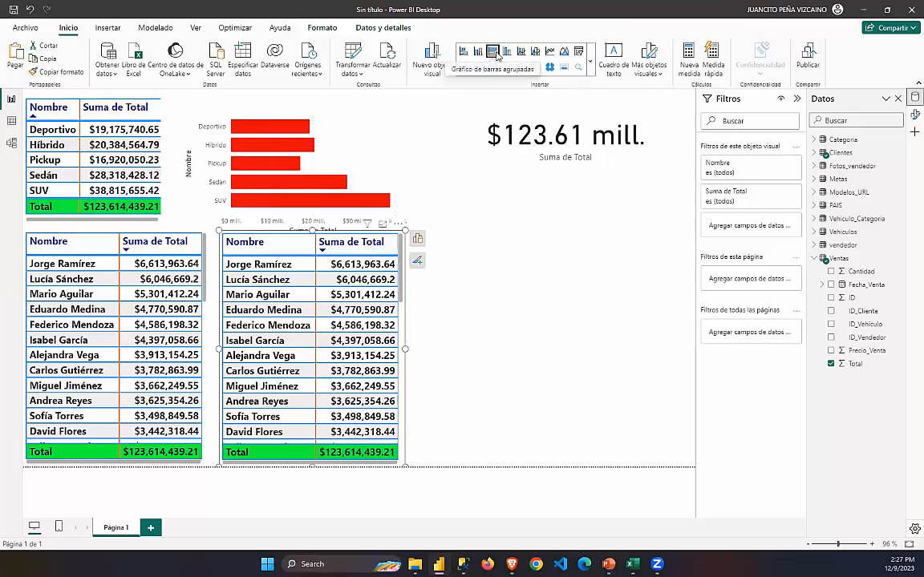
click(495, 53)
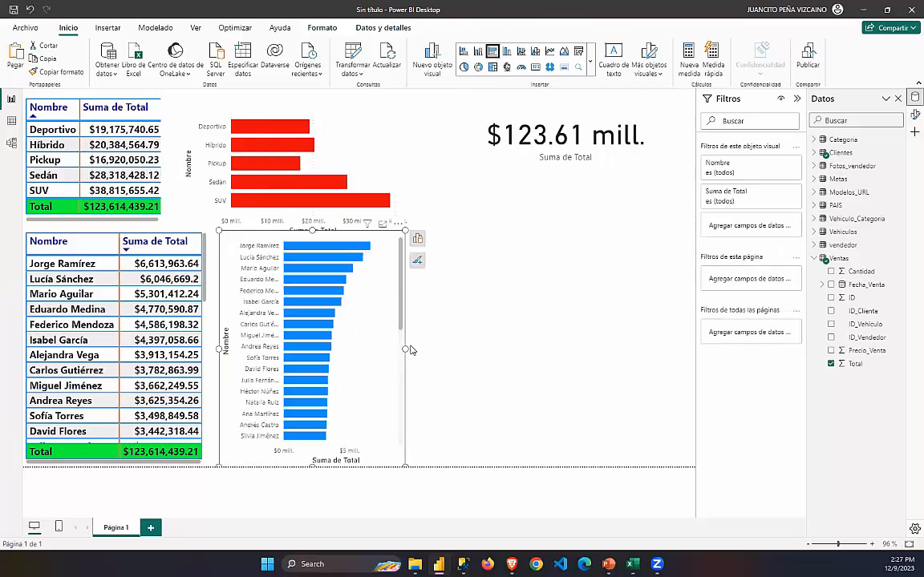
drag(406, 350, 625, 350)
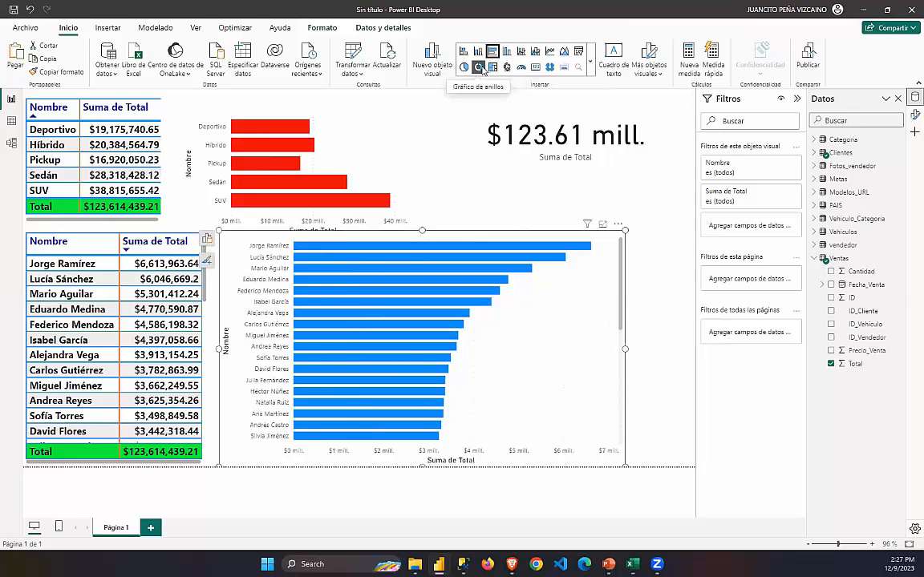
Change the copied seller chart to a treemap and open its field setup.
click(495, 69)
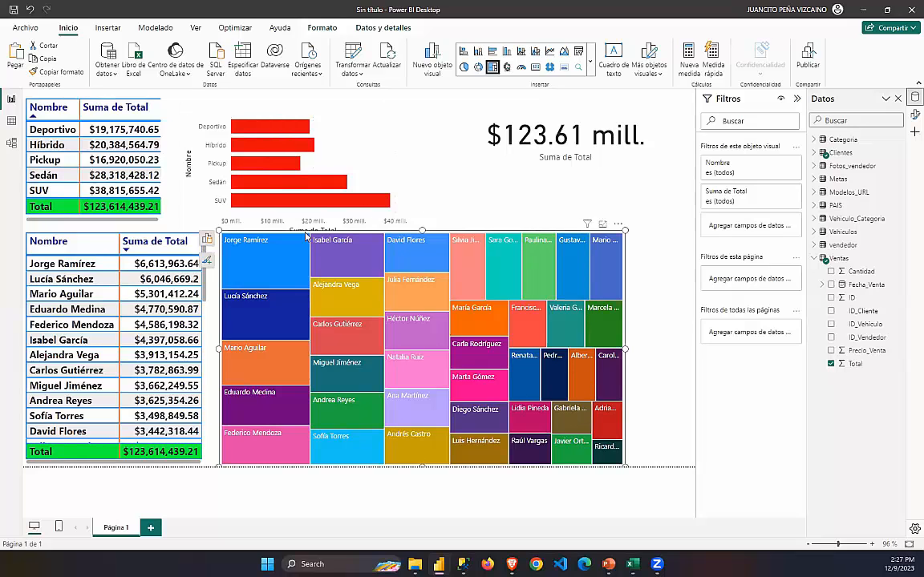
click(207, 240)
click(121, 347)
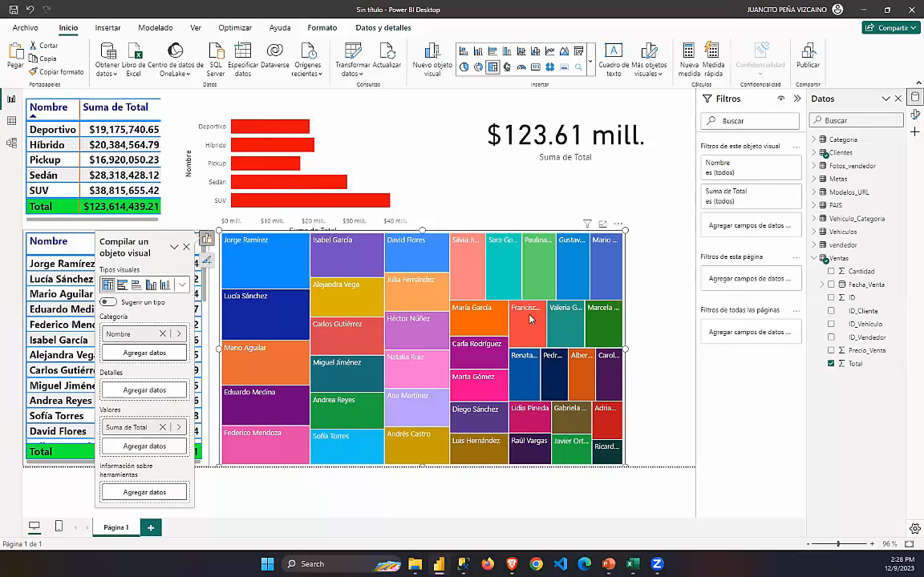
Cross-filter the report by several seller tiles of the treemap, and clear the selection.
click(272, 270)
click(269, 309)
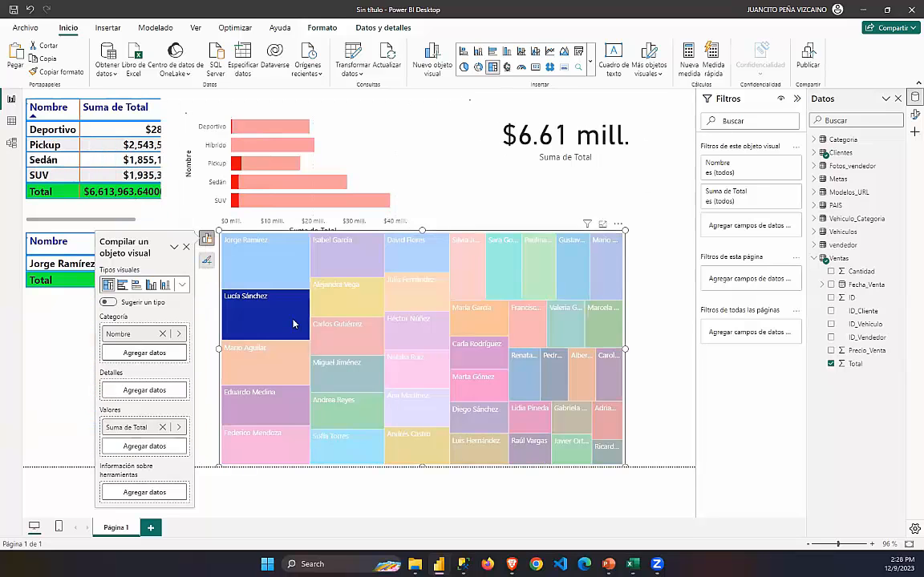
click(246, 366)
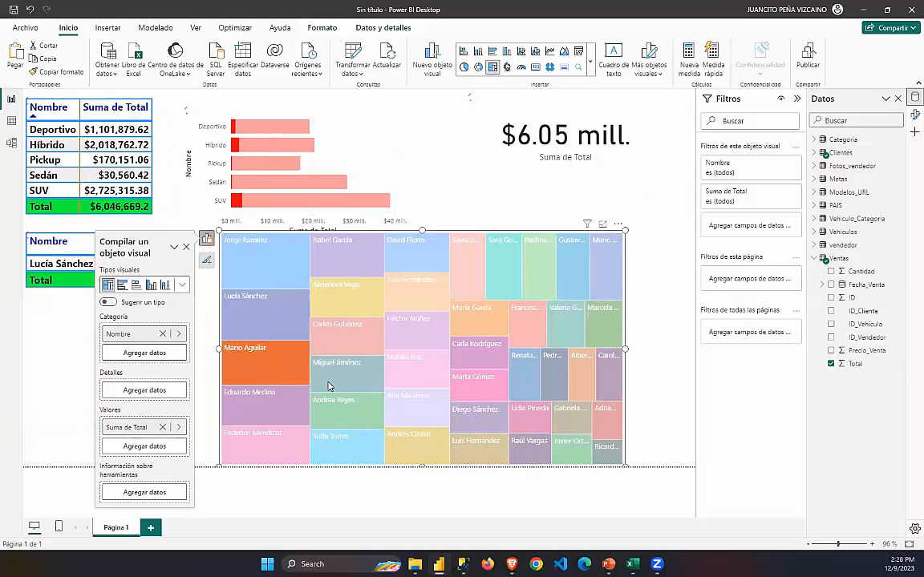
click(348, 374)
click(348, 375)
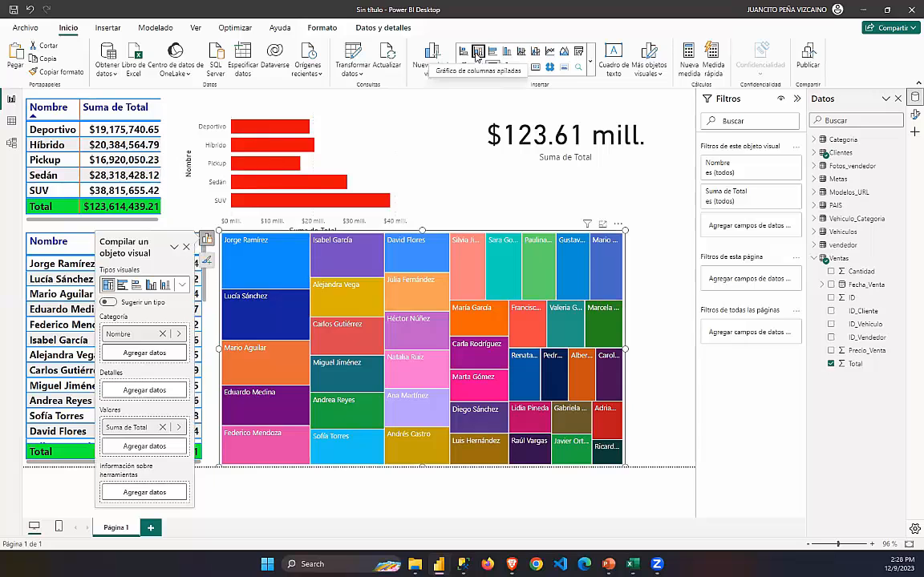
Convert the seller treemap into a stacked column chart and widen it to the page's right edge.
click(477, 53)
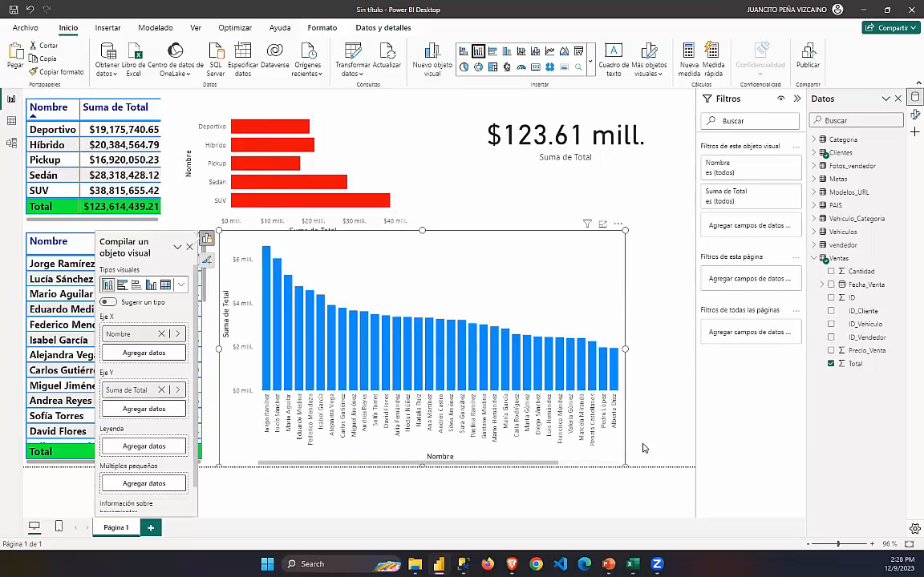
drag(626, 467, 692, 469)
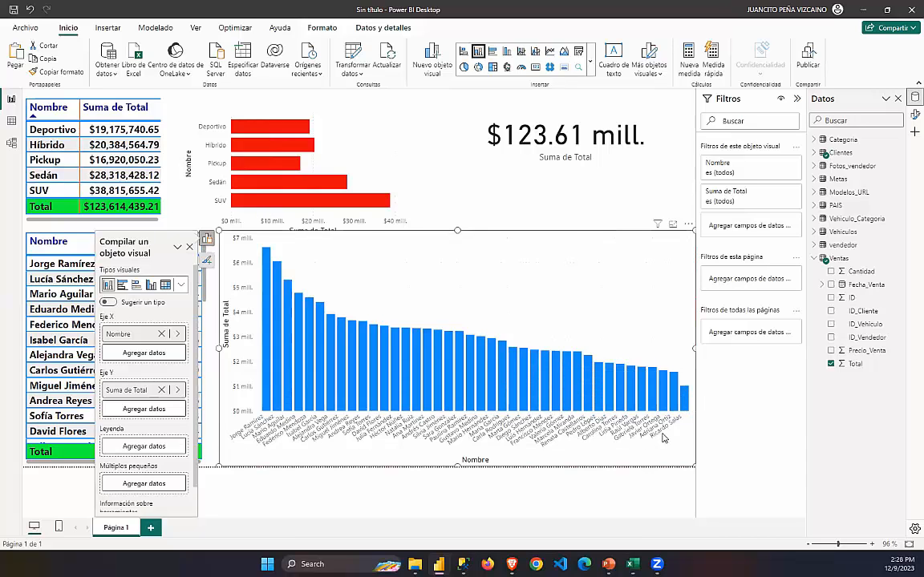
Apply a Top N filter on Nombre to the seller column chart, showing the top (Superior) 10 by Suma de Total.
mouse_move(303, 362)
click(781, 165)
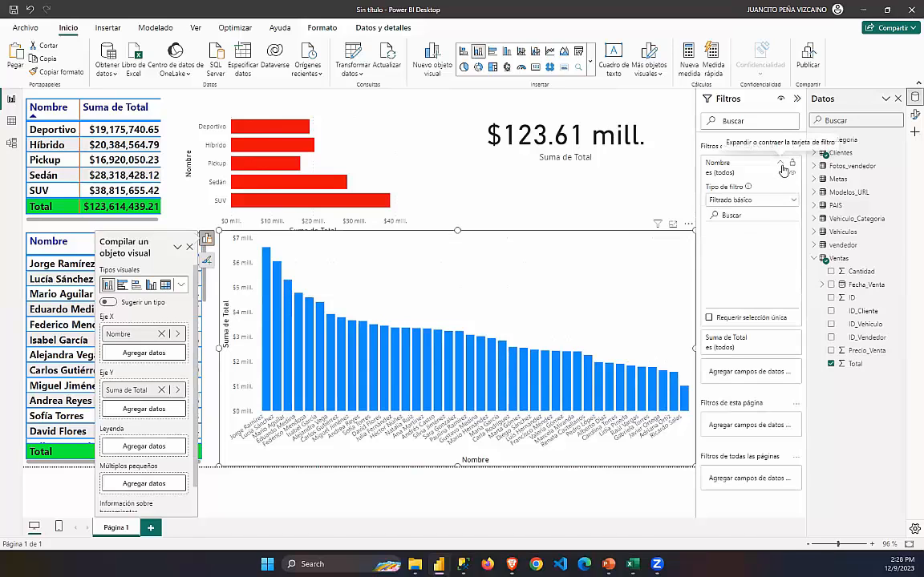
click(750, 201)
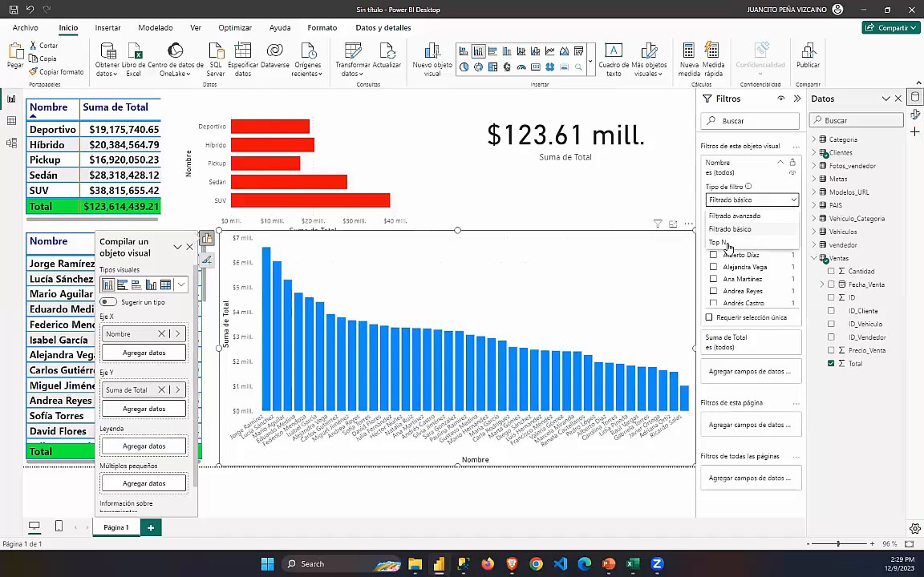
click(727, 239)
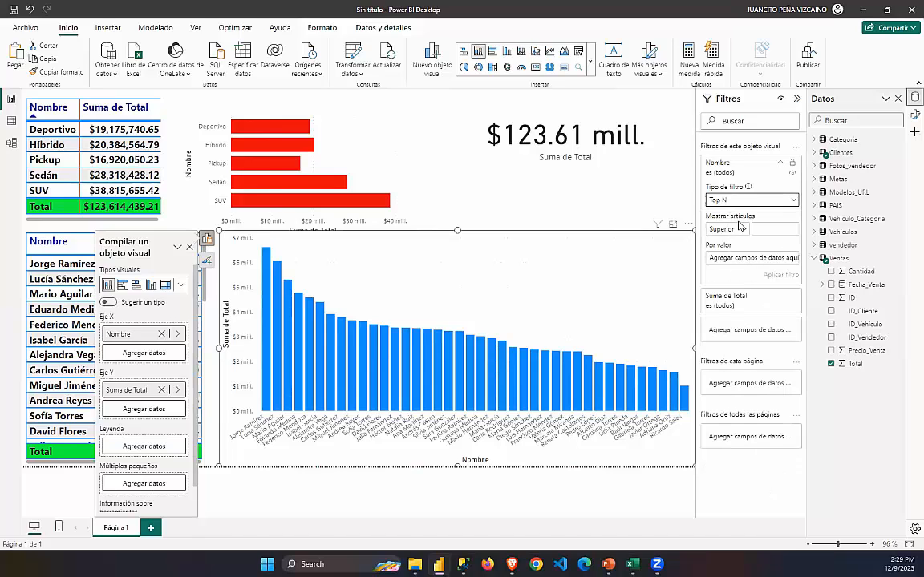
click(770, 230)
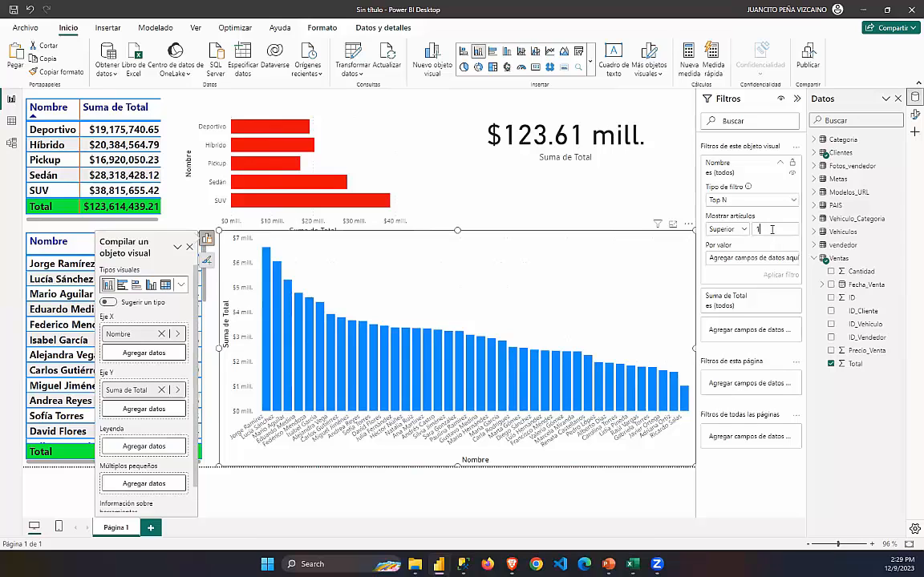
text(10)
drag(853, 363, 751, 263)
click(770, 274)
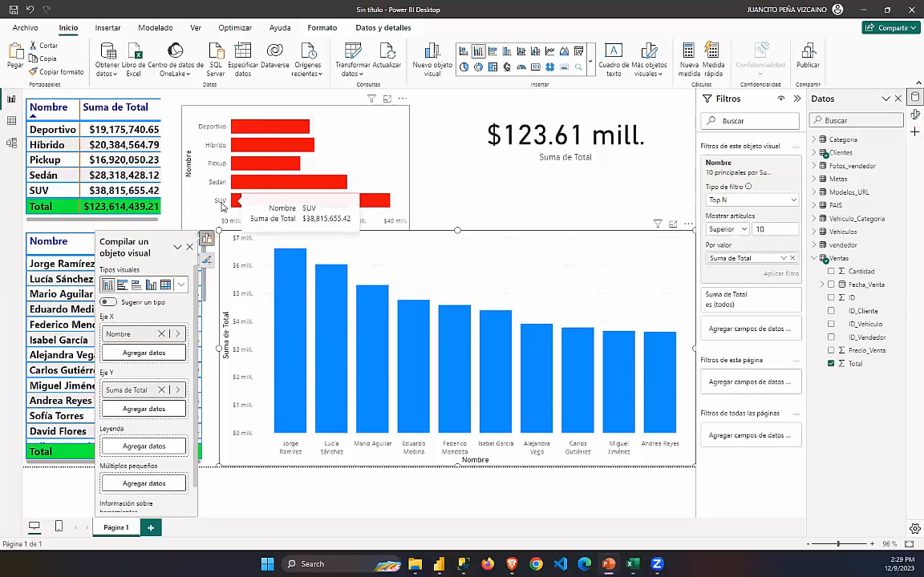
Cross-filter the report by the SUV, Sedán and Pickup bars and by the fourth seller's column, and clear the selection.
click(247, 206)
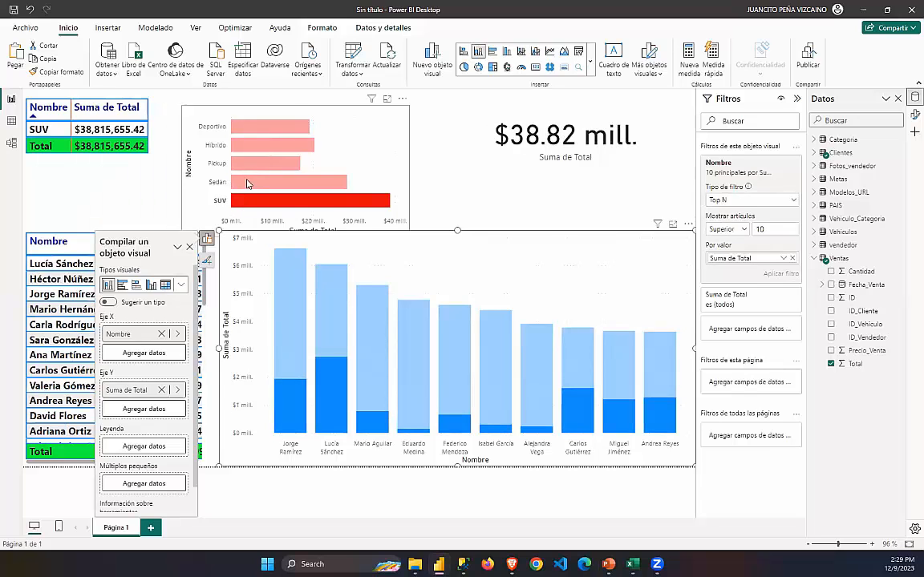
click(247, 183)
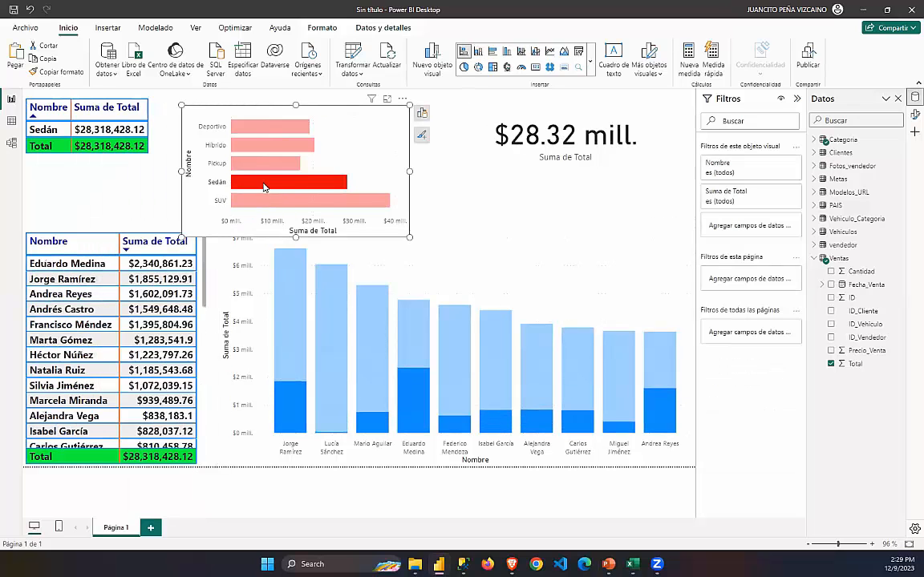
click(259, 165)
click(259, 165)
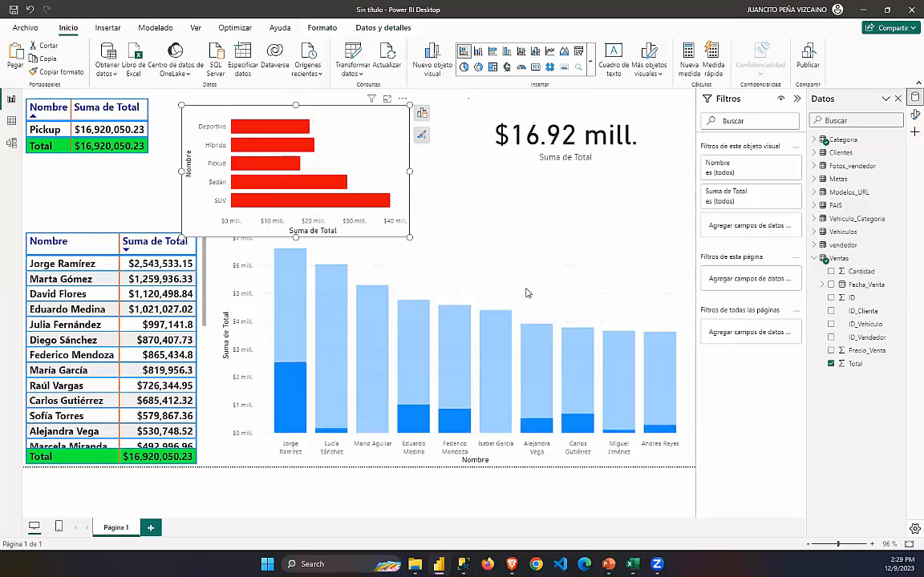
click(411, 353)
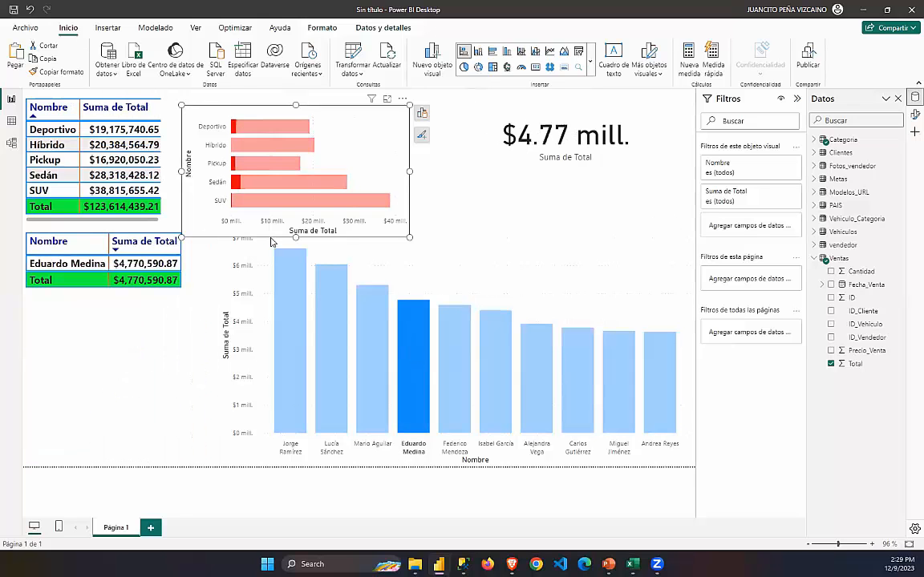
click(410, 332)
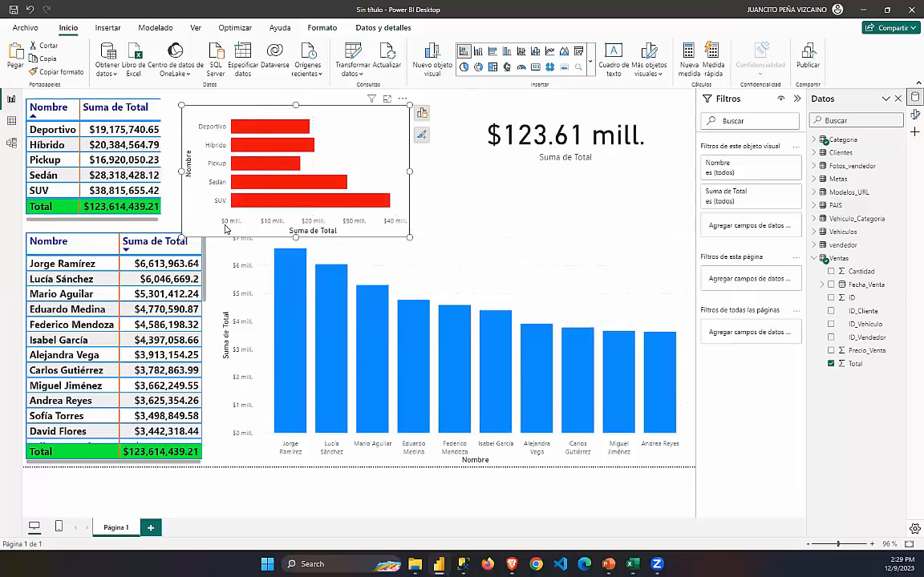
Copy the category bar chart's red format onto the top-10 column chart, and shrink that chart to free space beside it.
click(57, 71)
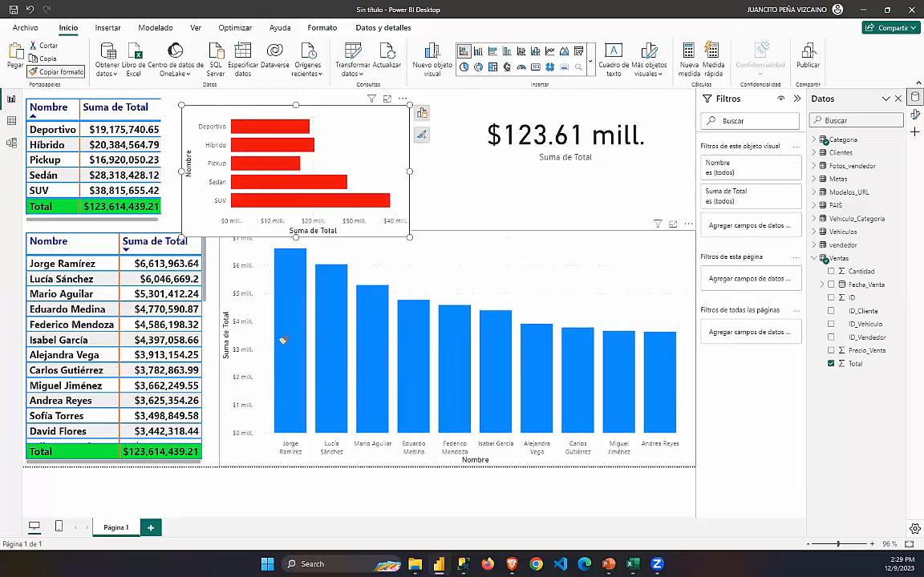
click(282, 341)
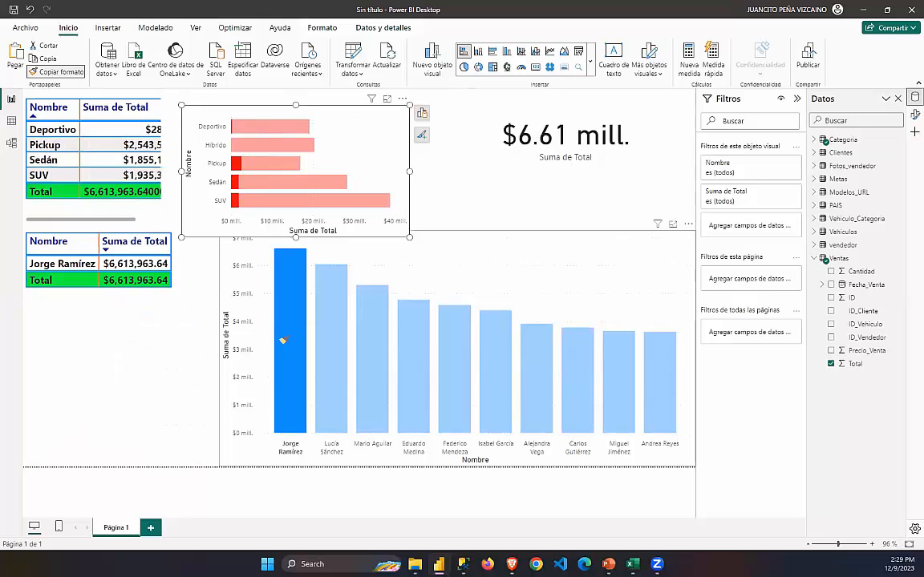
click(275, 327)
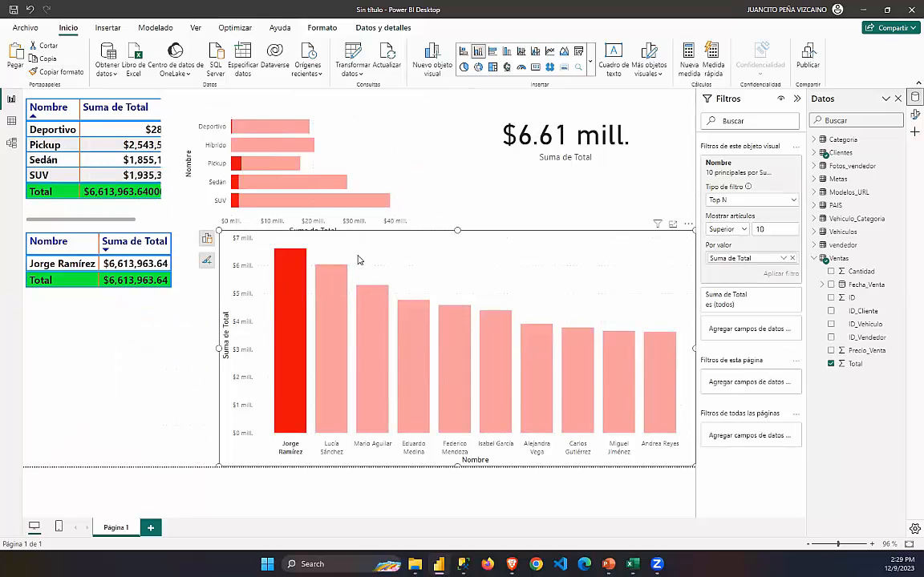
click(481, 278)
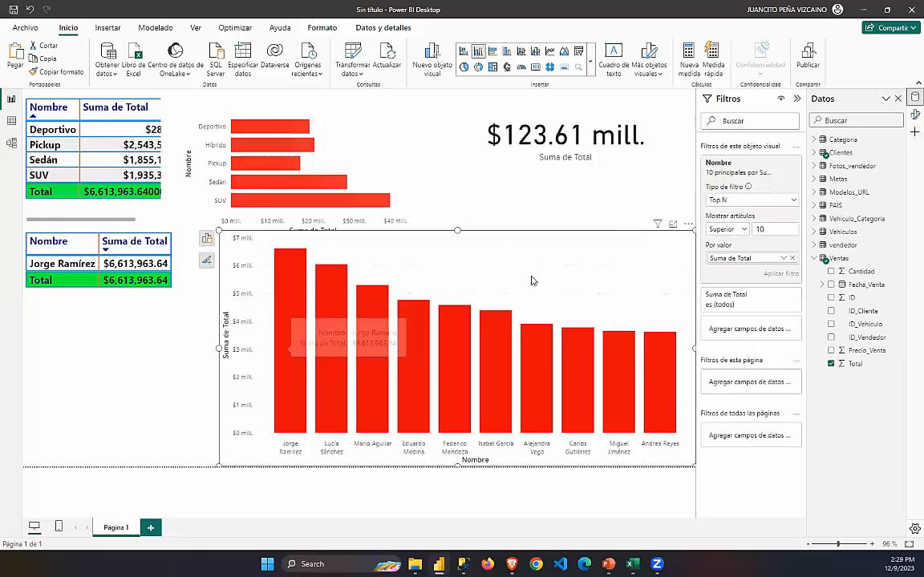
drag(219, 231, 242, 284)
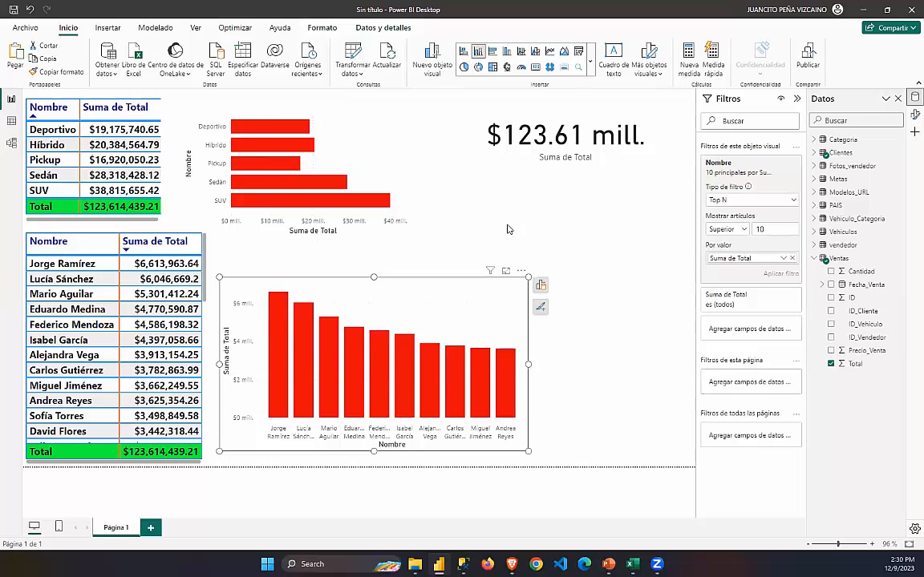
Insert a data slicer (Segmentación de datos) and fit it below the total-sales card at the page's right edge.
click(652, 96)
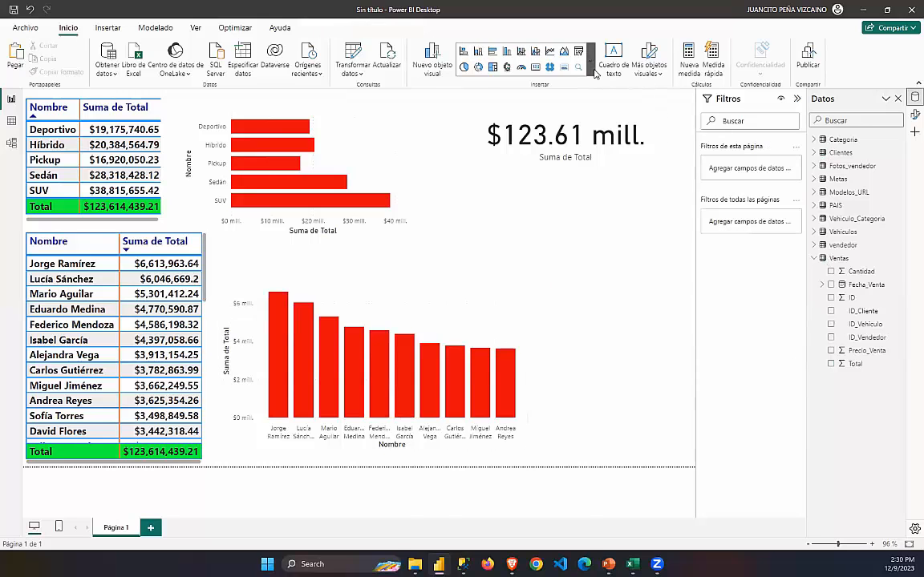
click(591, 69)
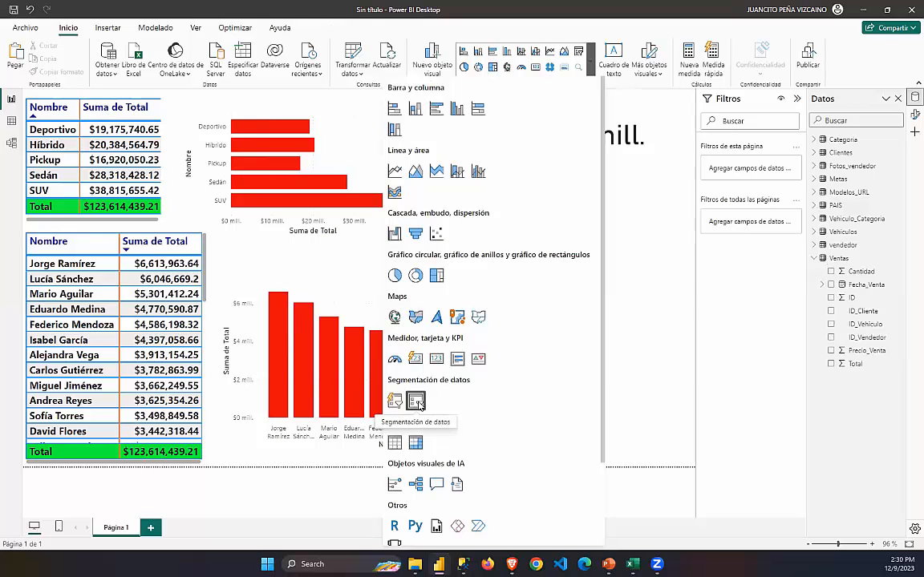
click(416, 401)
drag(559, 409, 608, 211)
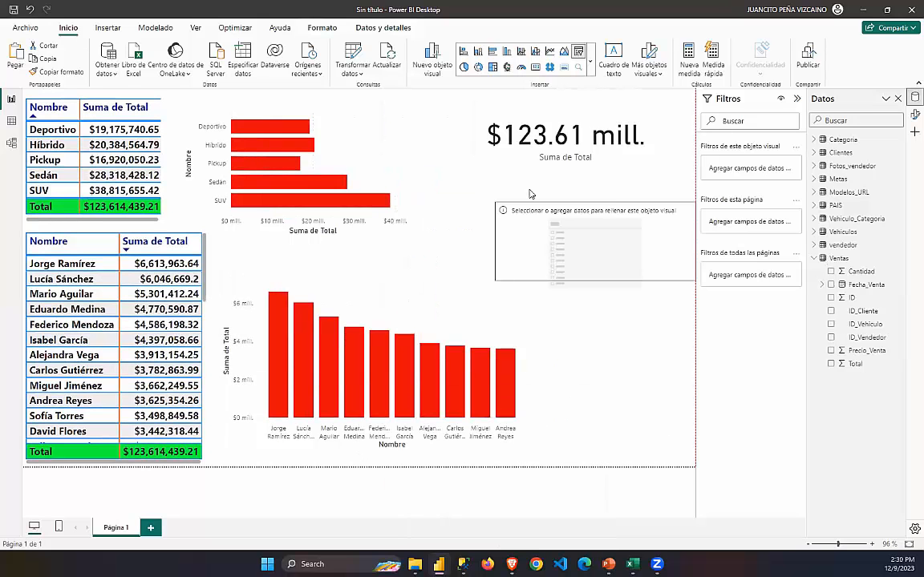
drag(494, 183, 567, 182)
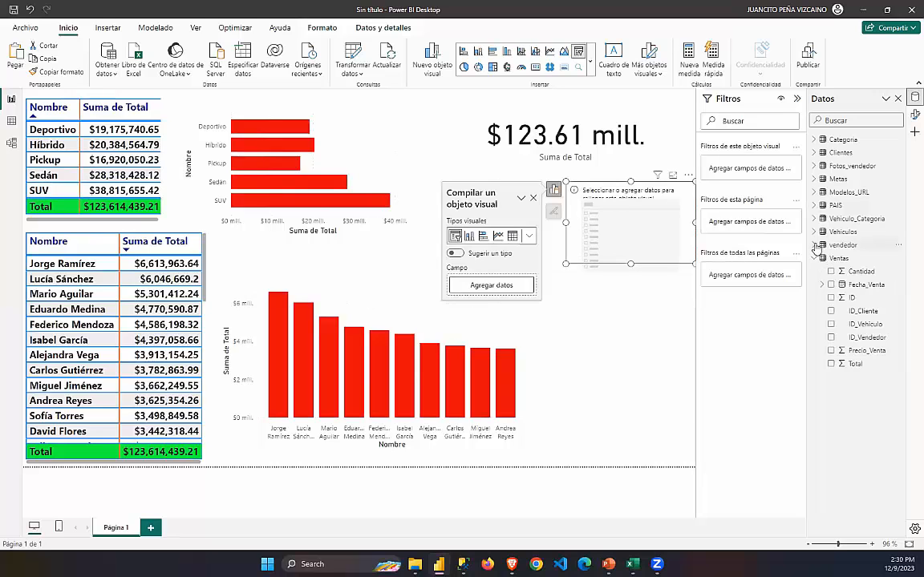
Fill the slicer with the Nombre field of the vendedor table and lengthen it to fit the whole list of sellers.
click(814, 244)
click(860, 285)
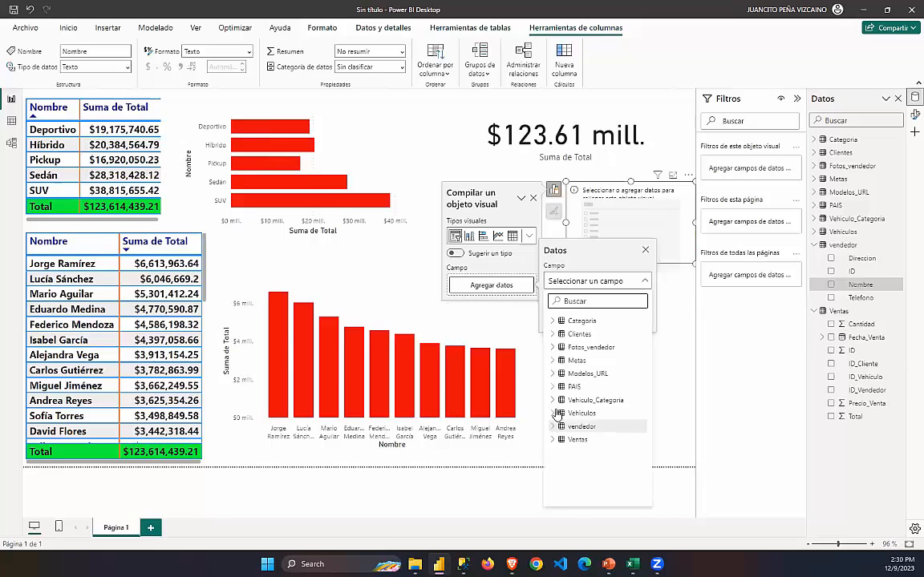
click(553, 413)
scroll(584, 480, down, 1)
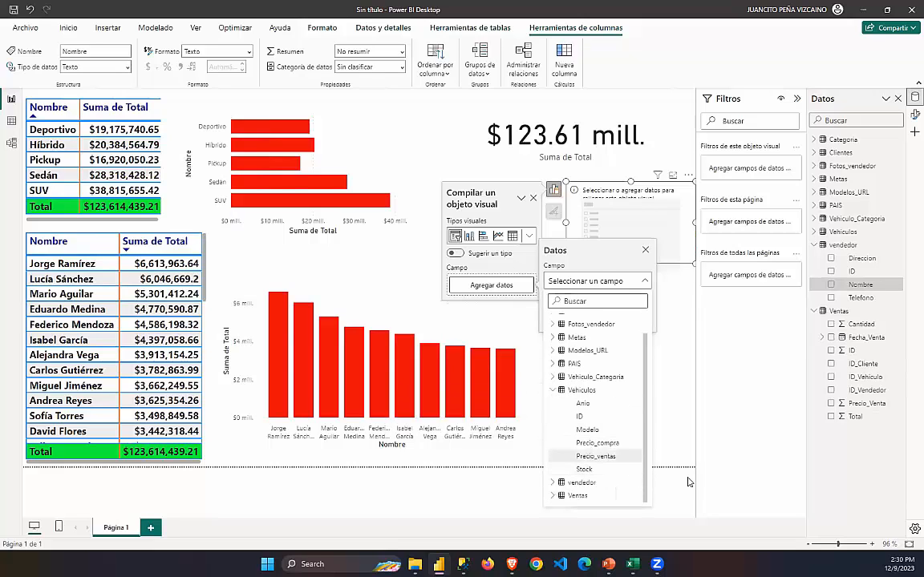
click(553, 391)
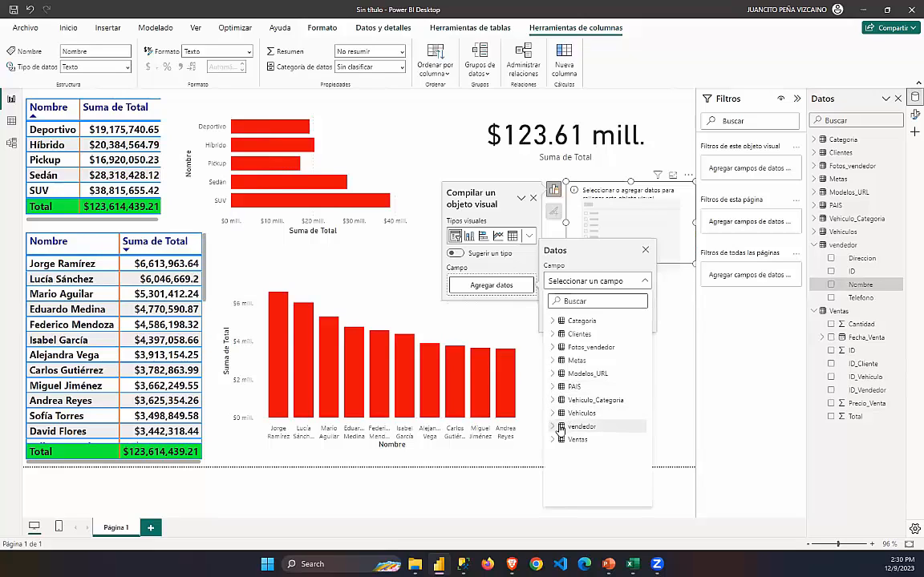
click(559, 427)
click(588, 468)
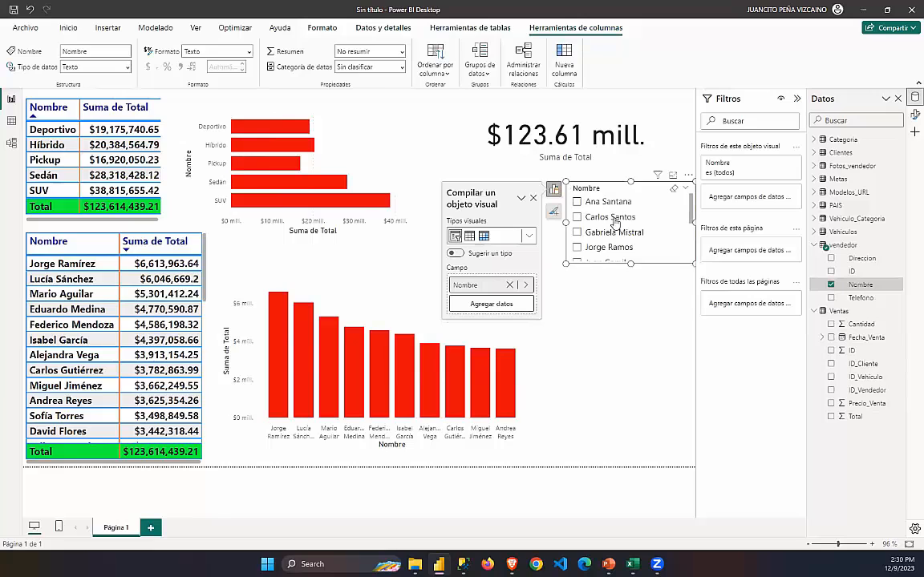
drag(629, 263, 632, 376)
Filter the report by each seller in the slicer list, one at a time, and clear the selection.
click(599, 206)
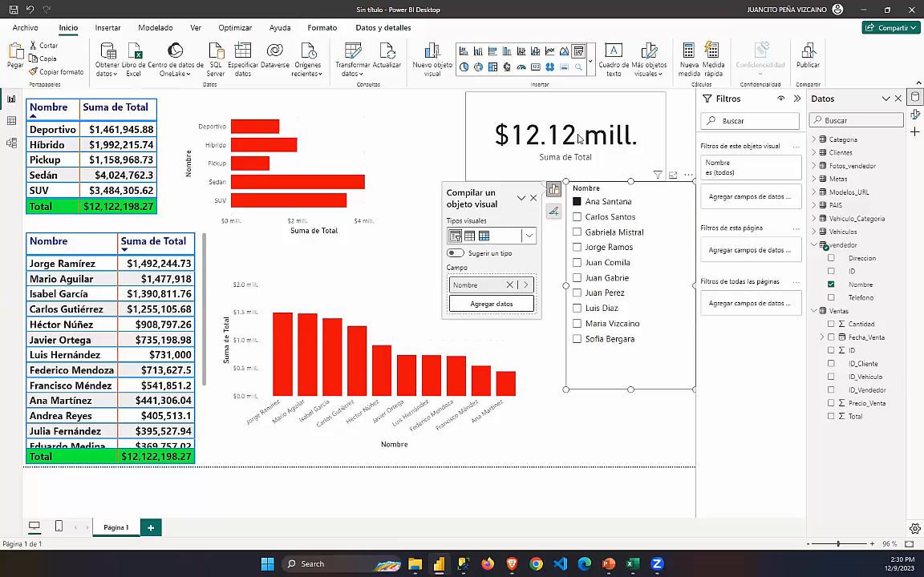
click(603, 218)
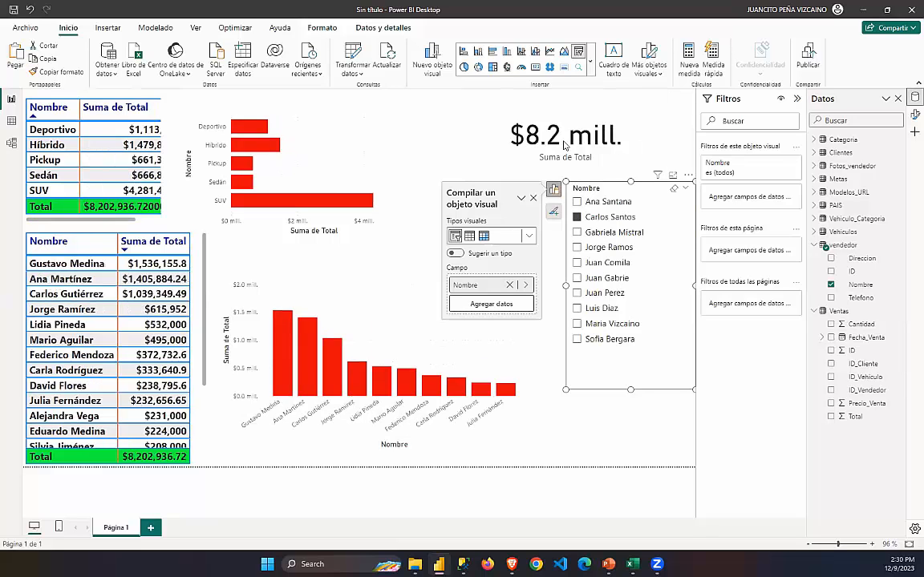
click(603, 232)
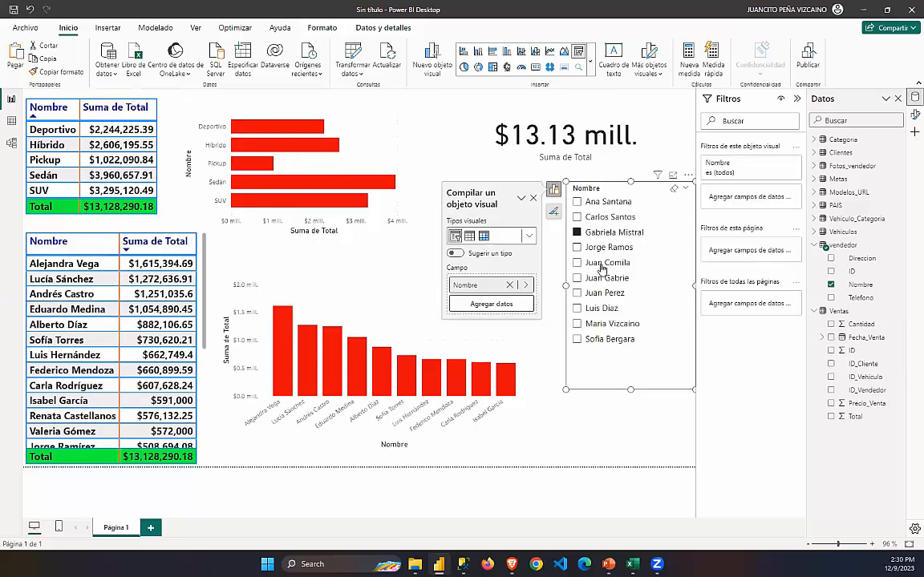
click(603, 249)
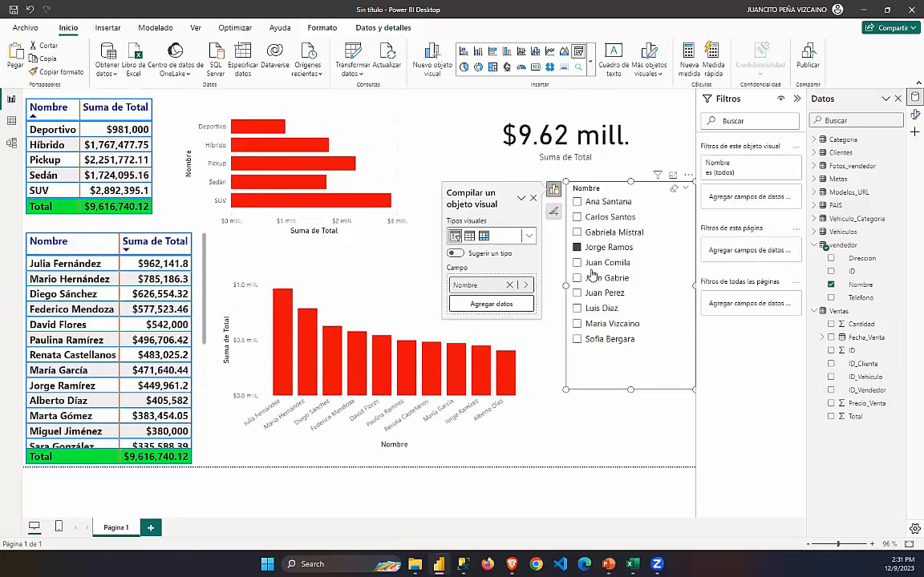
click(597, 265)
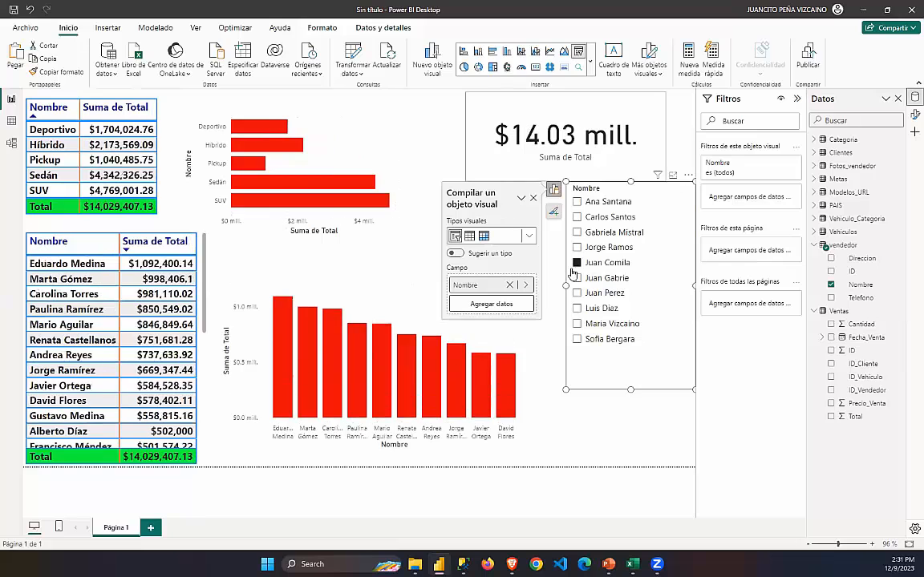
click(602, 280)
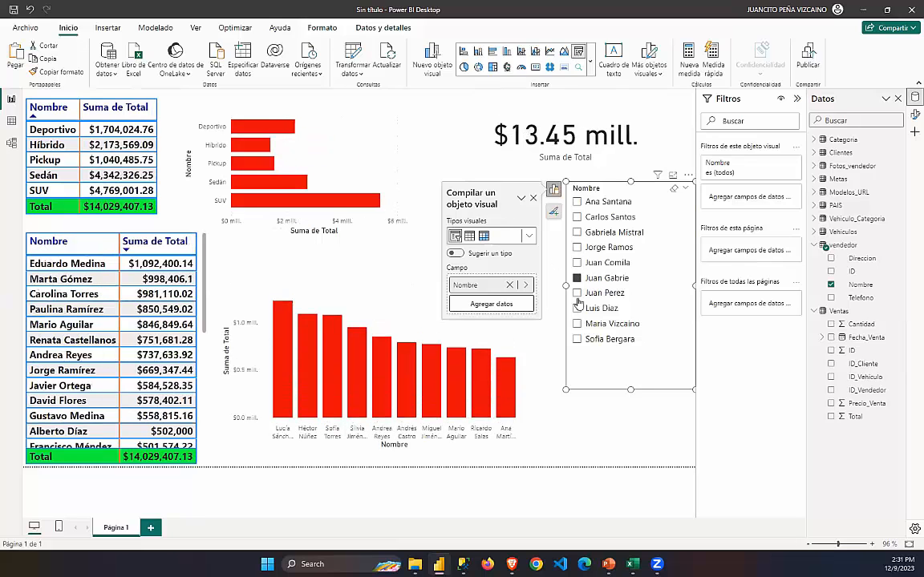
click(613, 295)
click(603, 328)
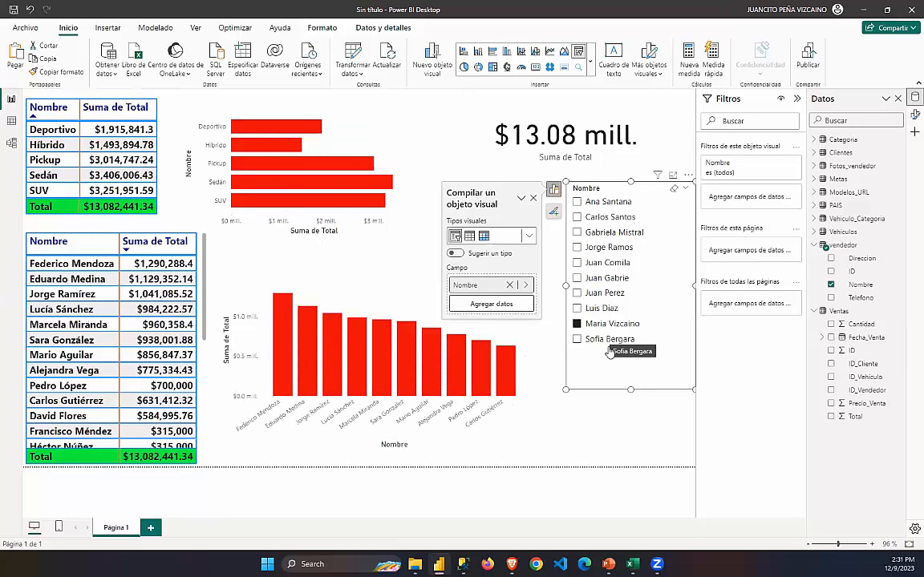
click(604, 341)
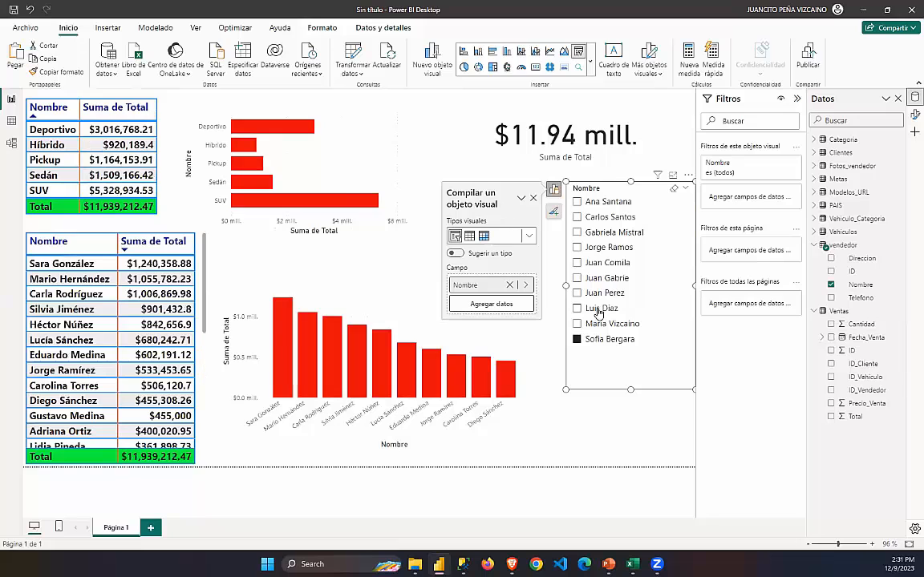
click(598, 310)
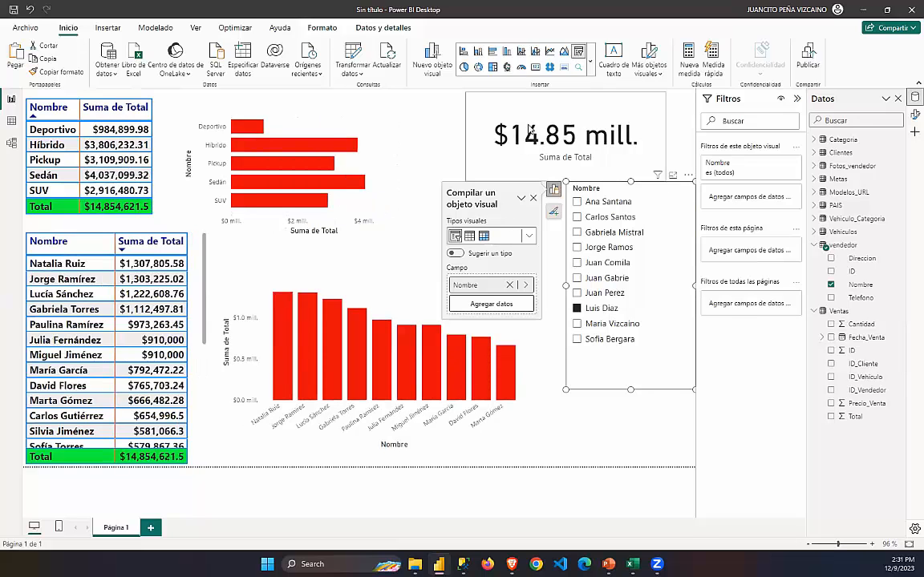
click(604, 295)
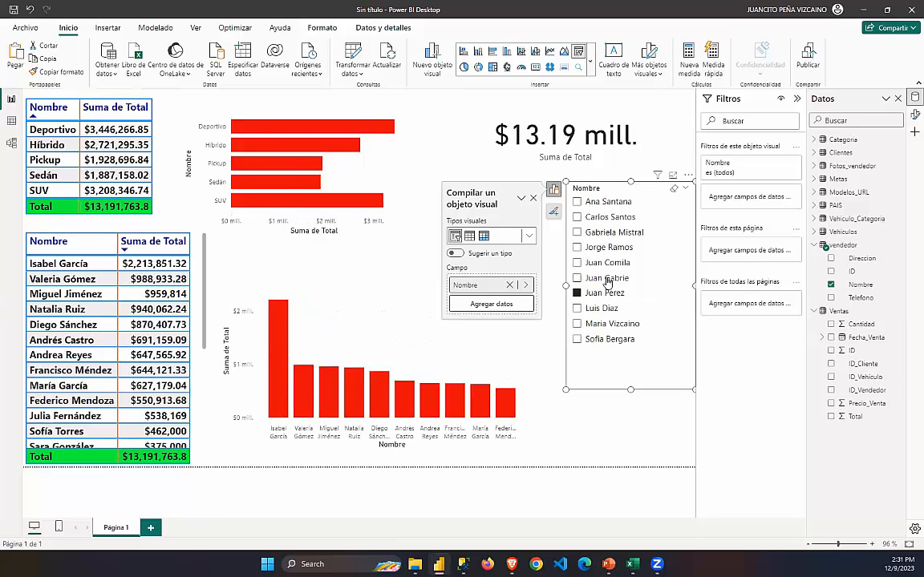
click(606, 279)
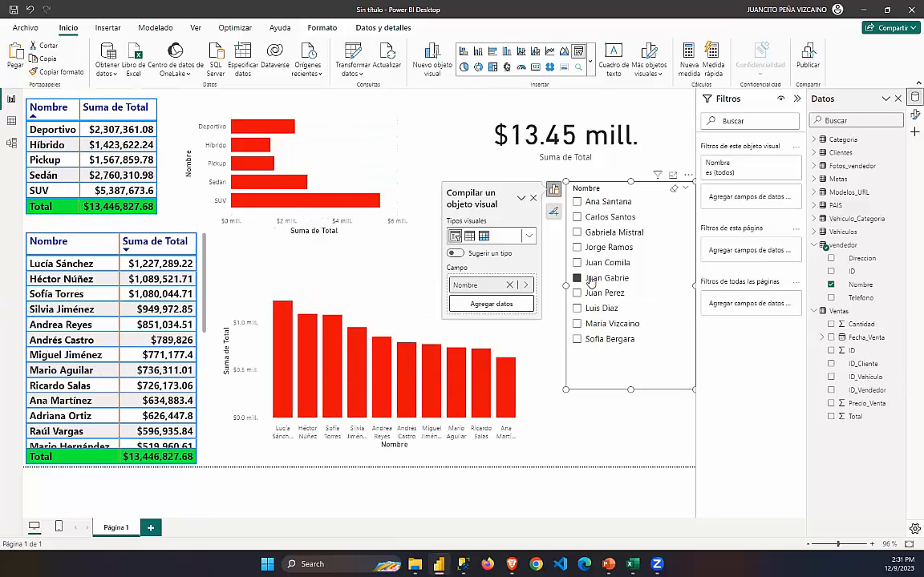
click(591, 279)
Shift the seller slicer slightly inward from the page's right edge and set its style to Mosaico.
drag(584, 191, 596, 199)
click(914, 117)
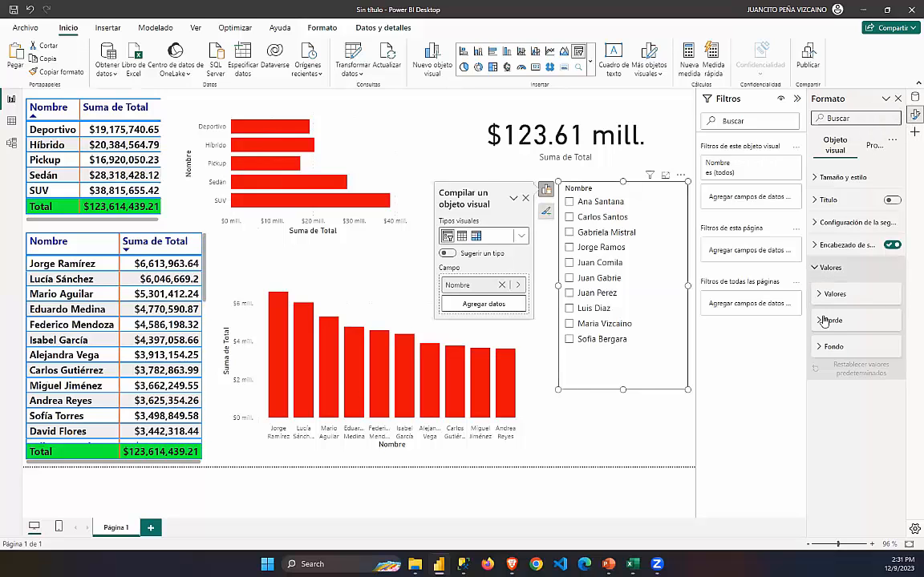
click(842, 222)
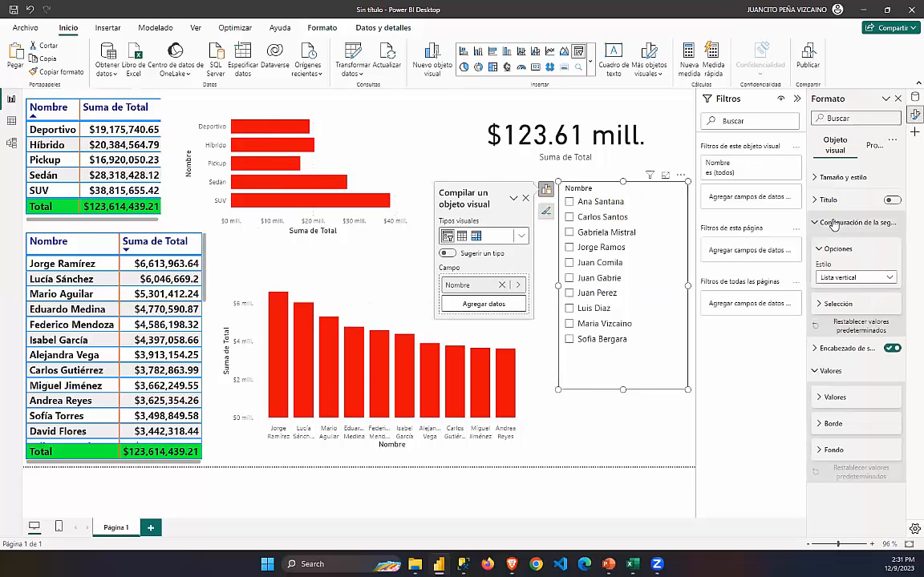
click(849, 279)
click(834, 304)
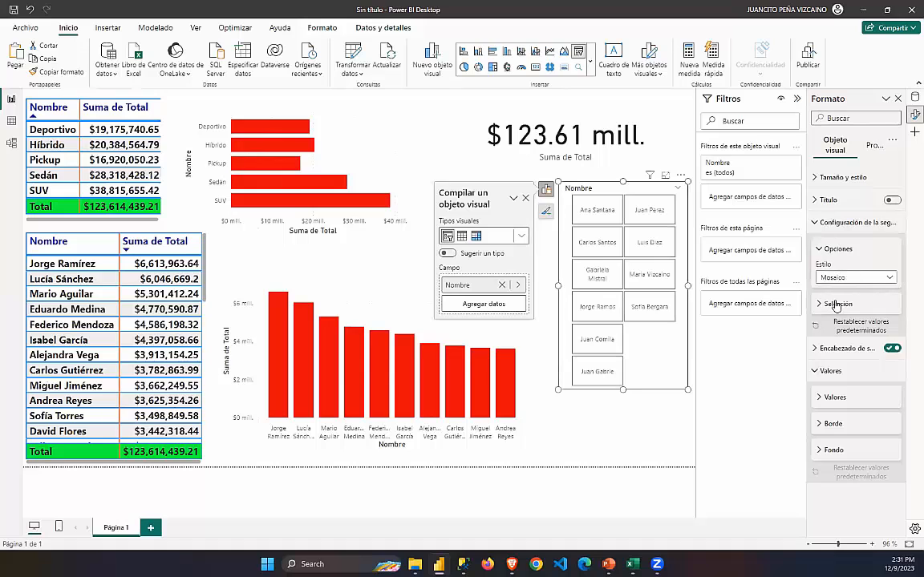
Narrow the mosaic slicer to a single column of tiles and look through its seller tiles.
drag(564, 286, 607, 286)
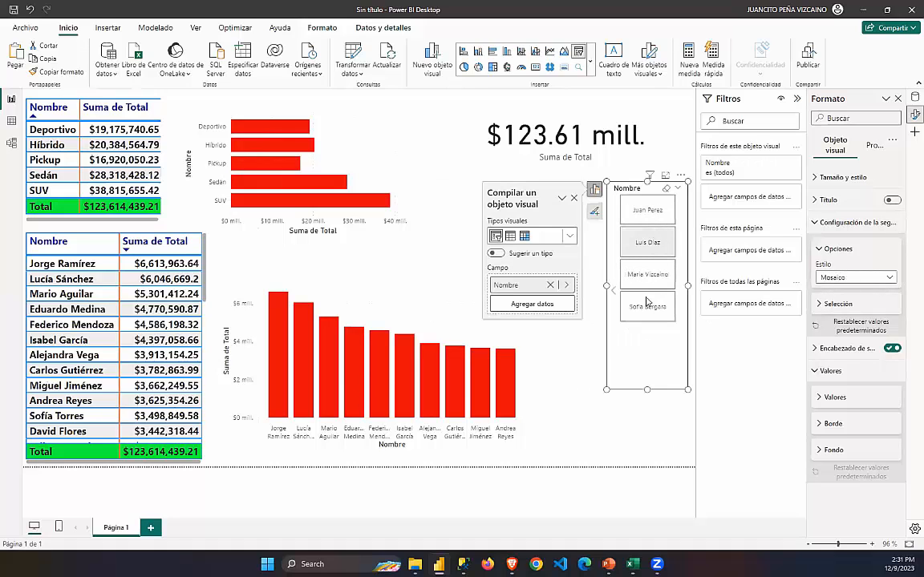
scroll(646, 308, up, 1)
scroll(644, 318, down, 1)
scroll(643, 311, up, 1)
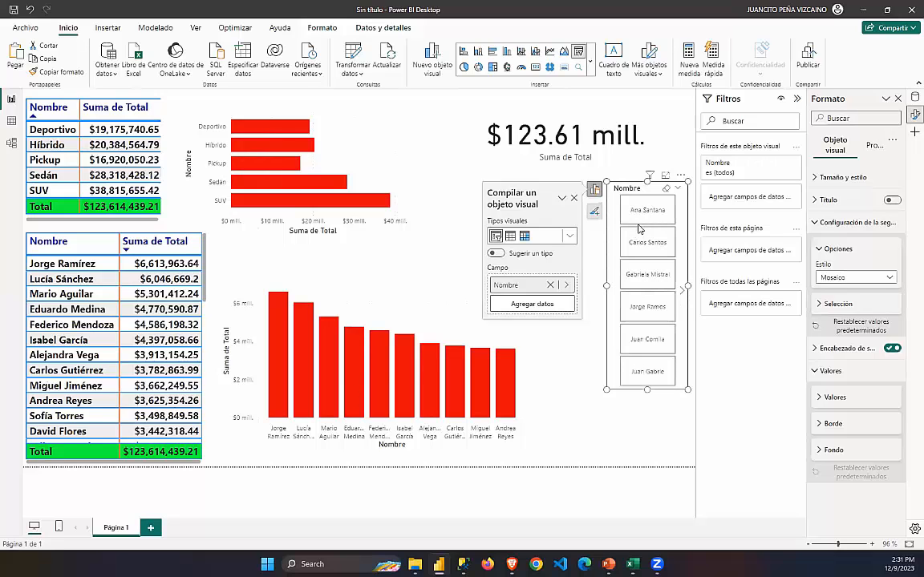
Filter the report by the first four seller tiles of the mosaic slicer in turn, and clear the selection.
click(646, 210)
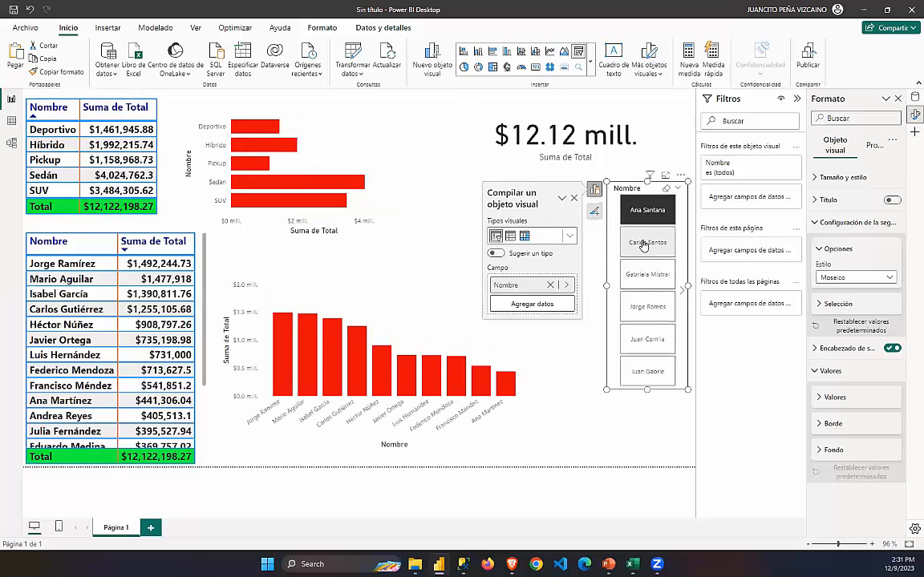
click(643, 244)
click(641, 313)
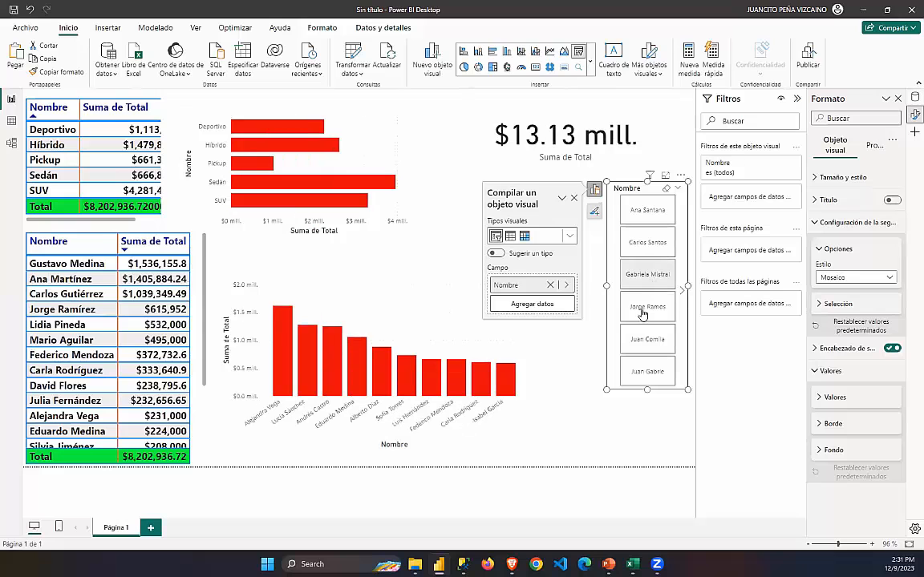
click(642, 313)
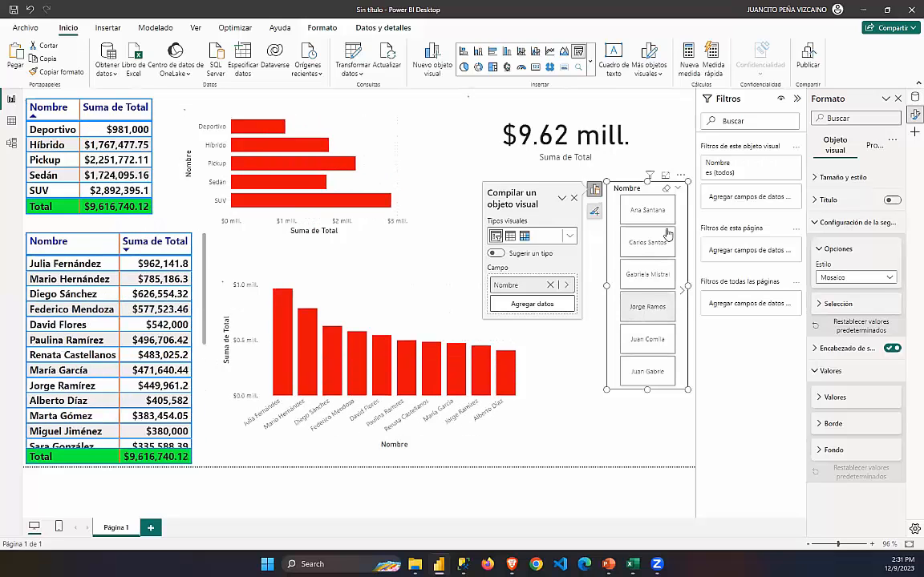
click(666, 189)
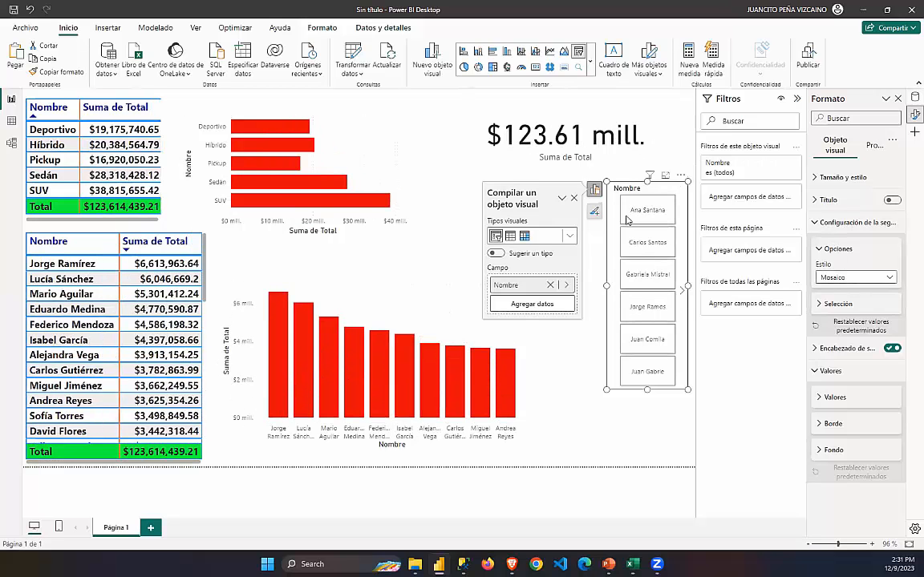
Stretch the seller slicer across the full page width and reduce its height to a single row of tiles.
drag(607, 286, 22, 257)
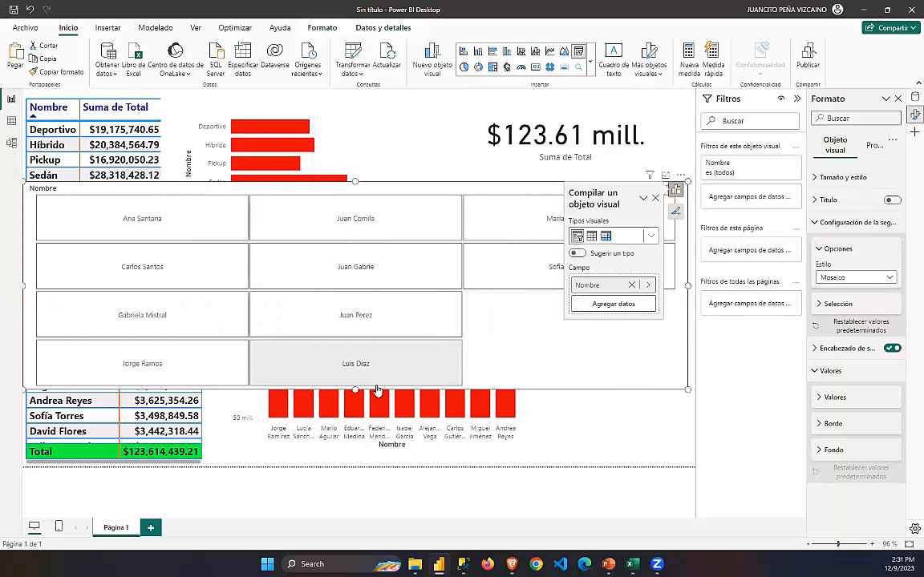
drag(354, 390, 310, 242)
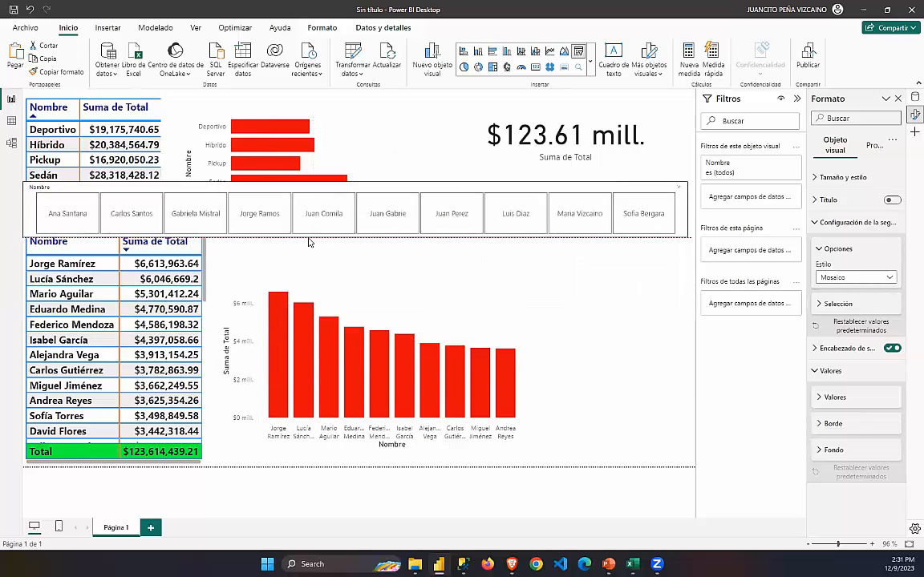
Move the mosaic seller slicer to the top of the page and filter the report by its first six sellers in turn.
drag(285, 179, 315, 89)
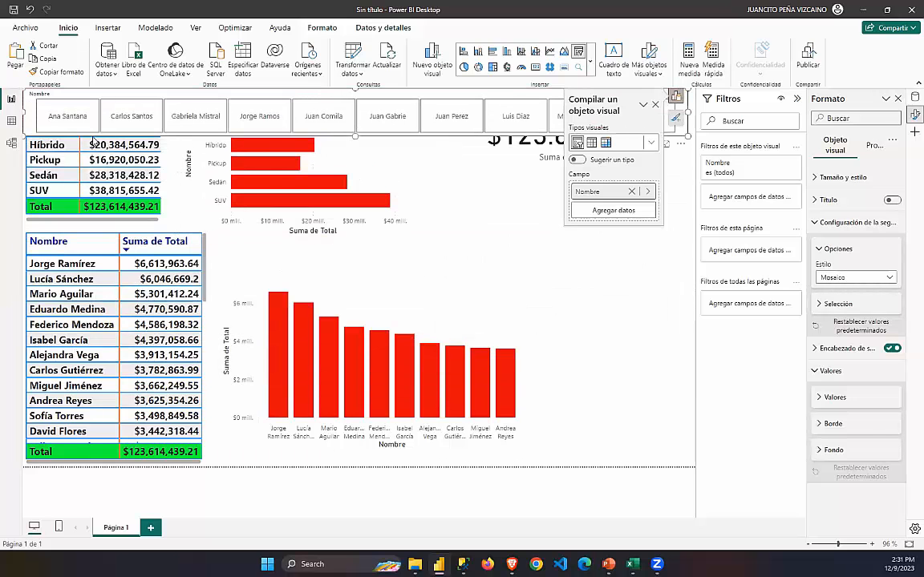
click(76, 113)
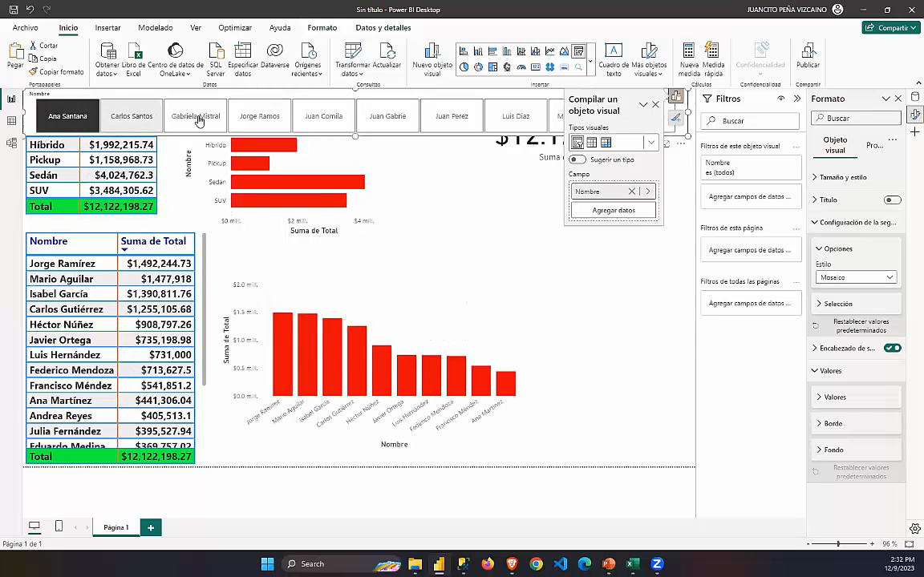
click(131, 116)
click(195, 116)
click(260, 116)
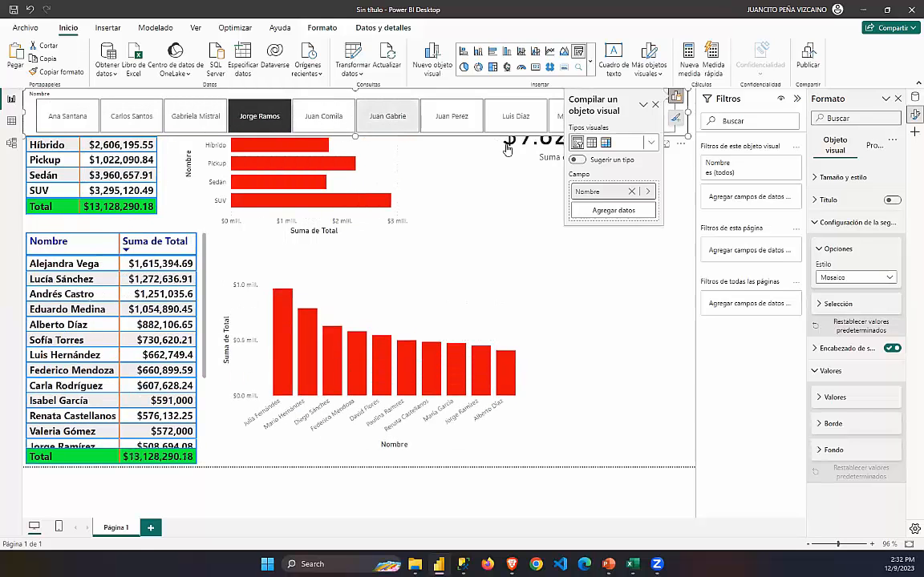
click(323, 116)
click(388, 117)
Narrow the seller slicer, place it below the total-sales card, and set its style to Menú desplegable.
drag(24, 112, 479, 113)
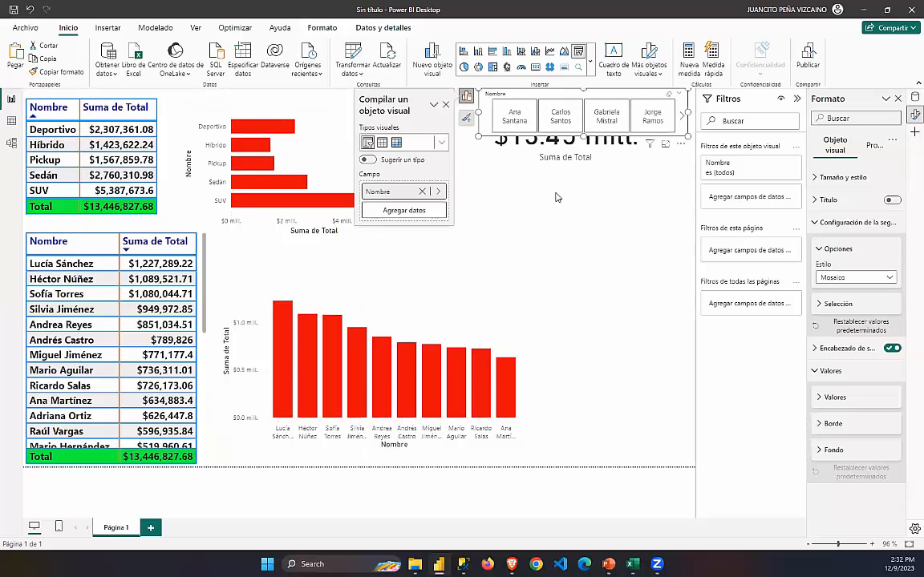
drag(551, 104, 558, 197)
click(852, 278)
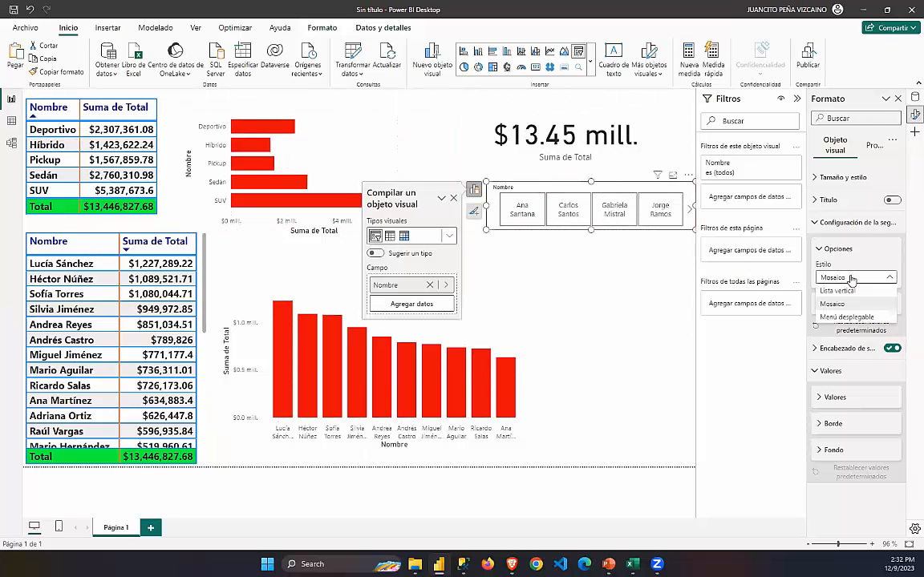
click(846, 316)
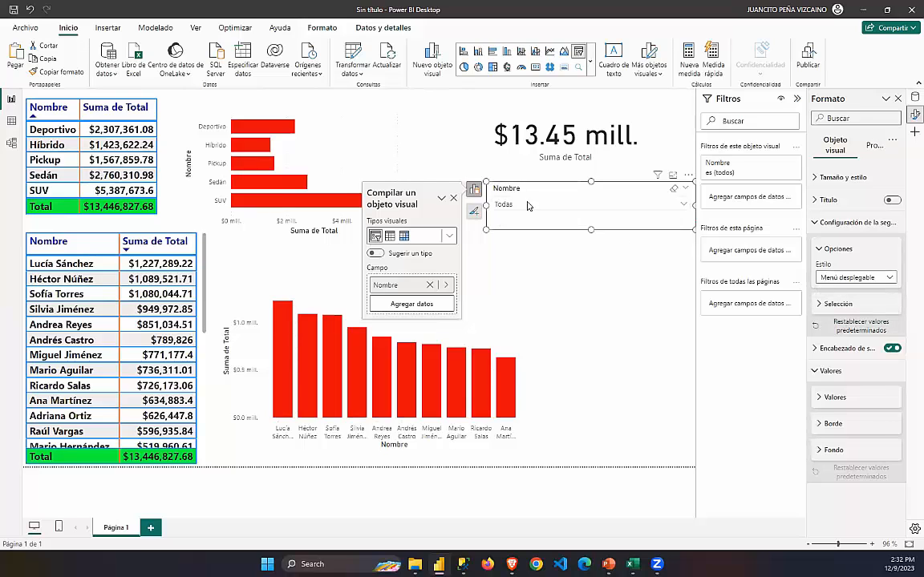
Move the dropdown seller slicer to the top of the page beside the total-sales card, and reduce its width and height.
drag(511, 183, 365, 93)
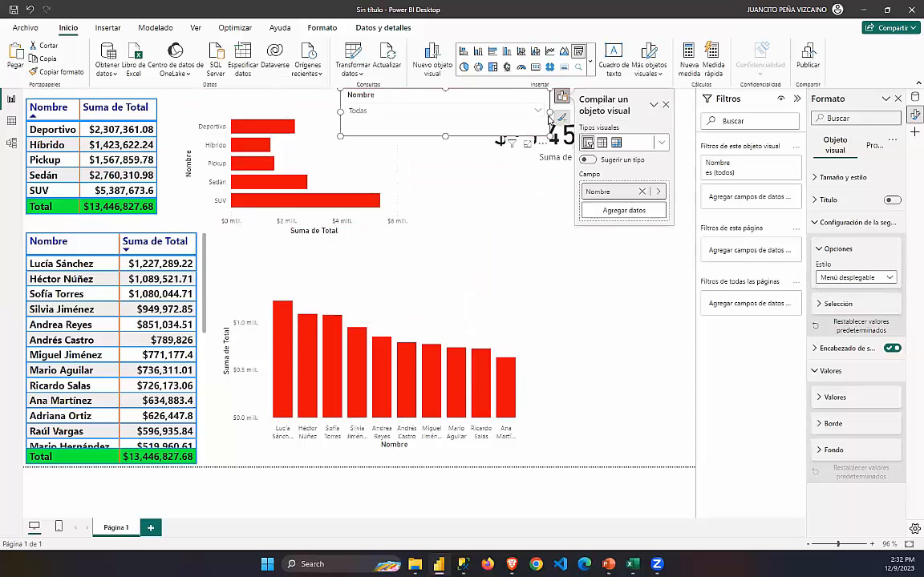
drag(550, 112, 465, 118)
drag(402, 137, 404, 120)
Look through the seller slicer's dropdown list, filter the report by several sellers in turn, and clear the selection.
click(401, 111)
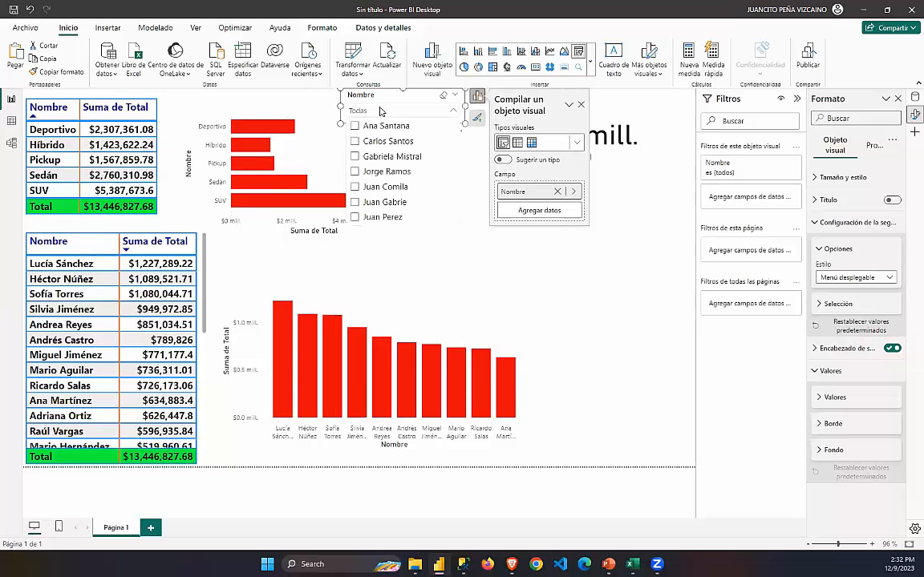
scroll(377, 193, down, 1)
scroll(377, 193, up, 1)
scroll(378, 194, down, 3)
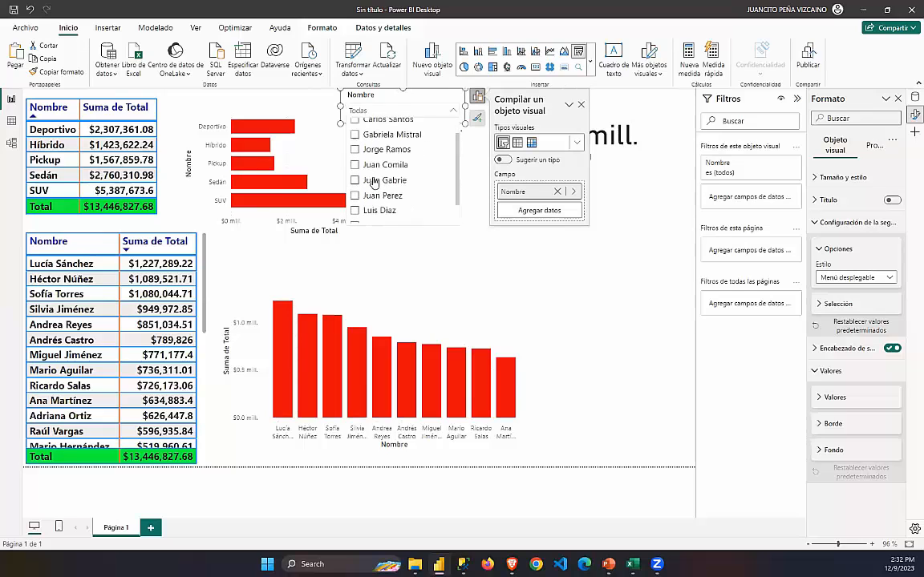
scroll(379, 195, up, 3)
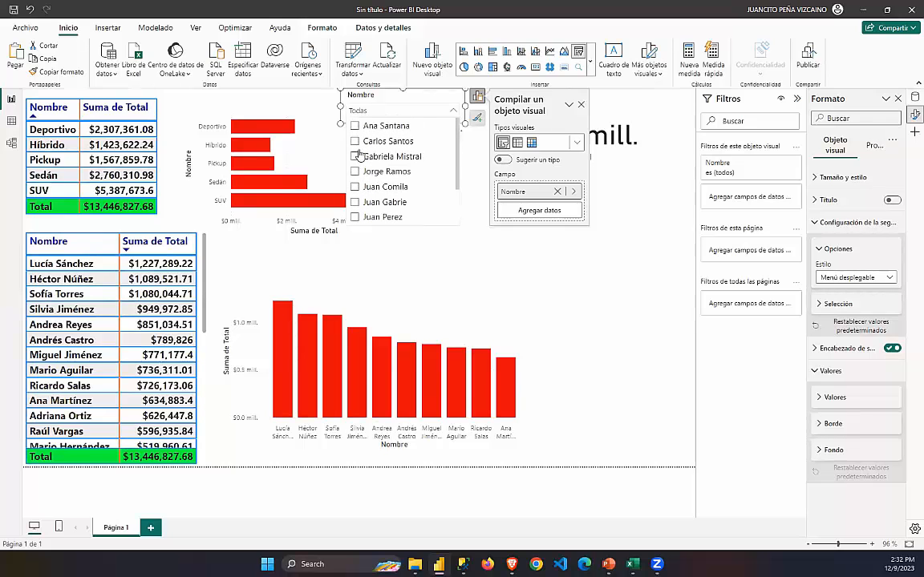
click(356, 141)
click(369, 171)
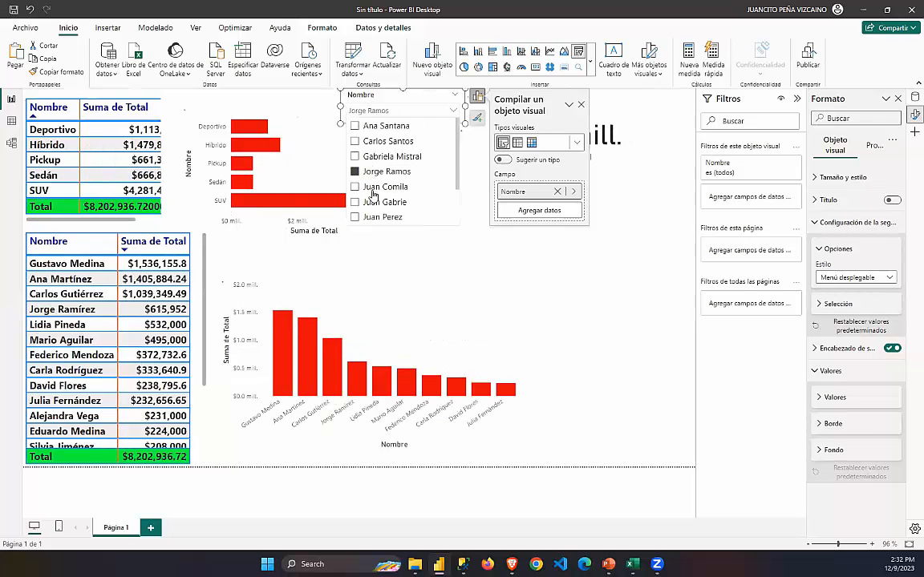
click(371, 187)
click(371, 202)
scroll(371, 219, down, 2)
click(371, 216)
click(371, 217)
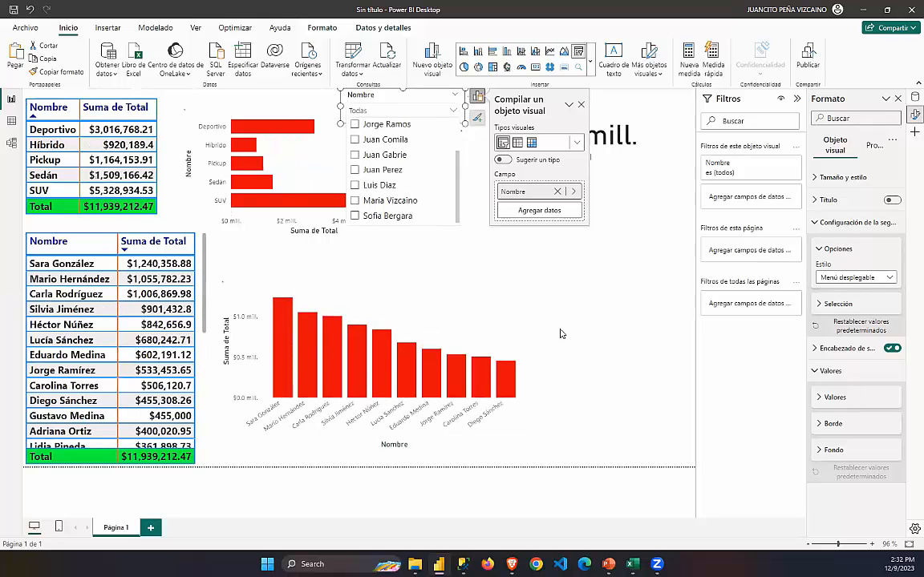
click(387, 106)
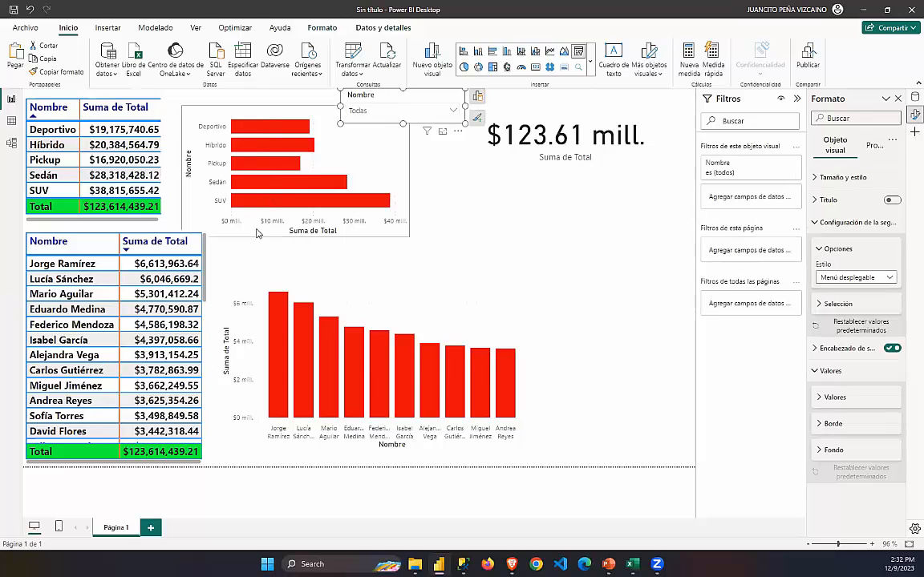
click(564, 67)
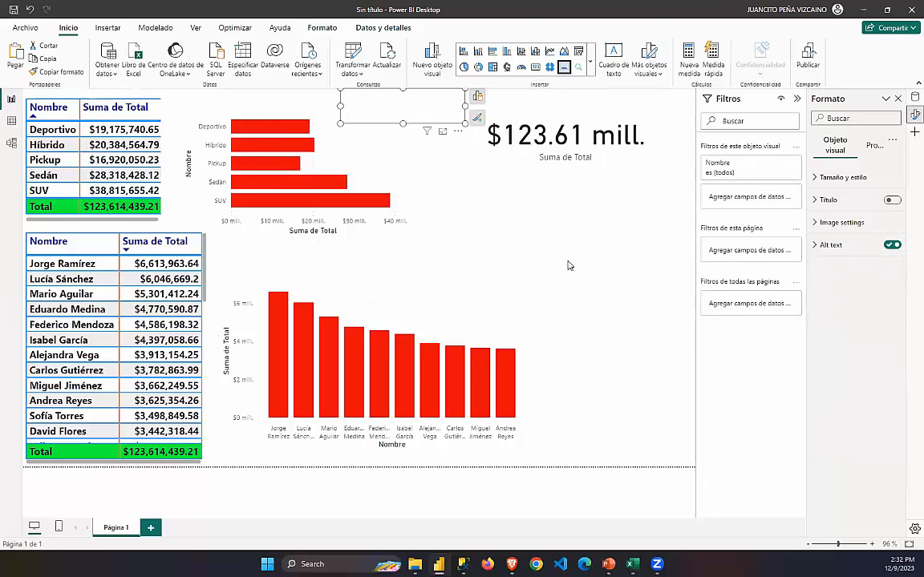
key(ctrl+z)
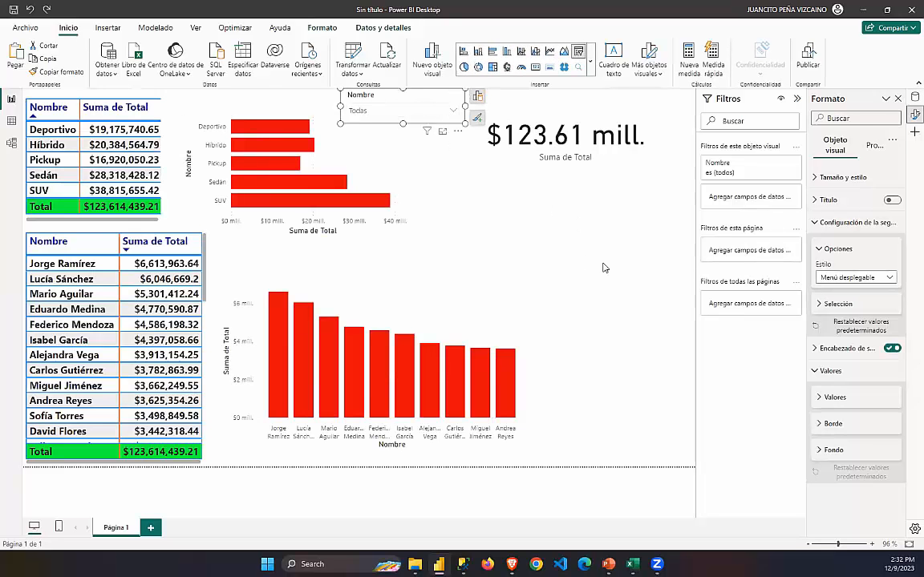
Insert a separate image visual, place it below the total-sales card, and make it narrower and taller.
click(605, 267)
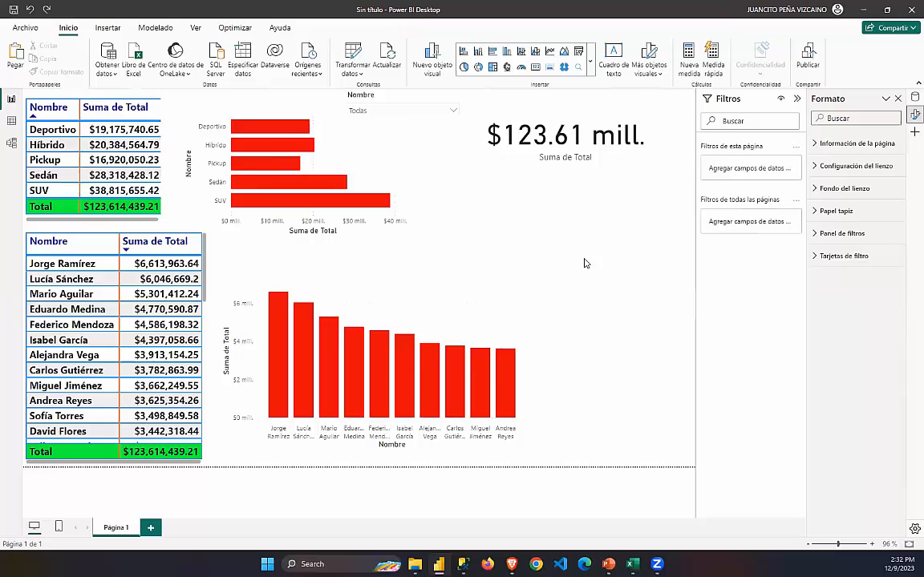
click(550, 68)
drag(581, 404, 611, 198)
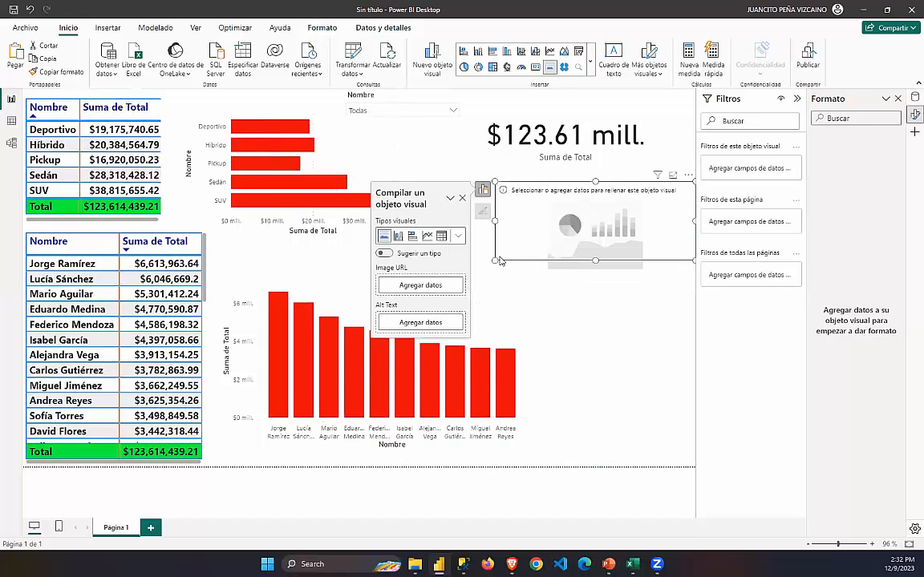
drag(498, 261, 531, 285)
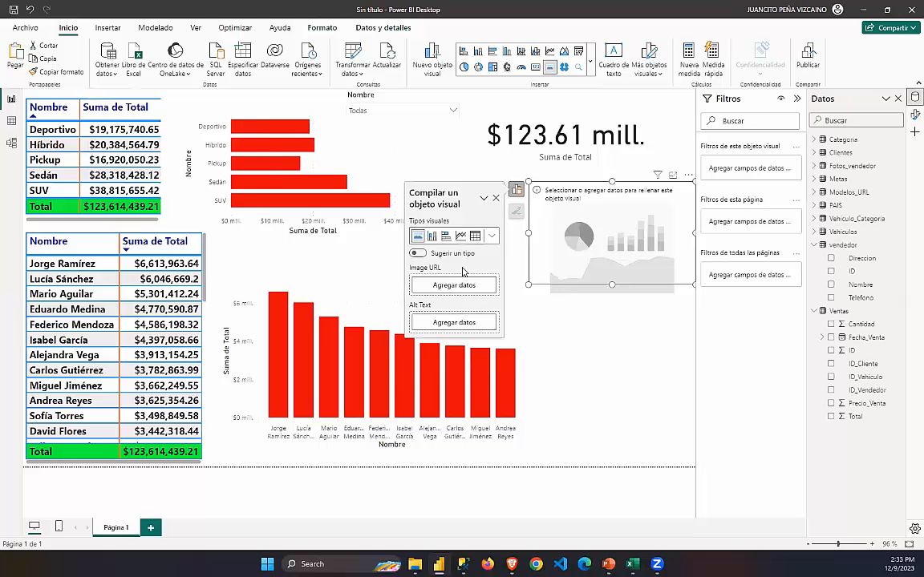
Assign the URL field of the Modelos_URL table as the image visual's Image URL.
click(440, 296)
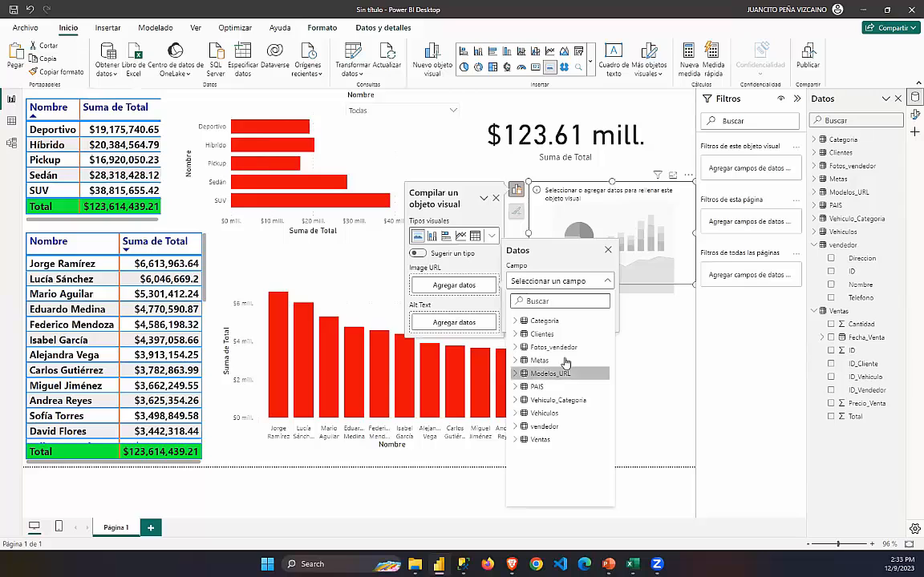
click(517, 375)
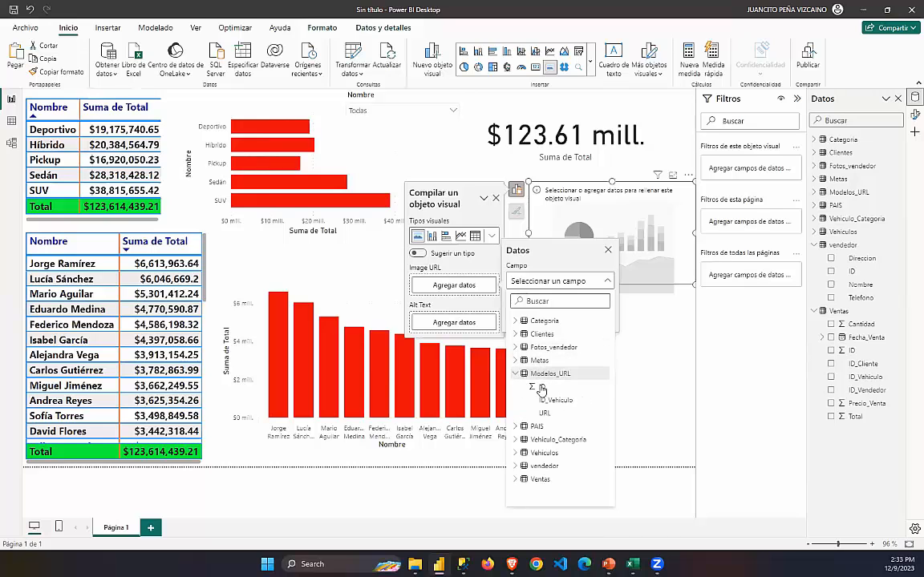
click(551, 413)
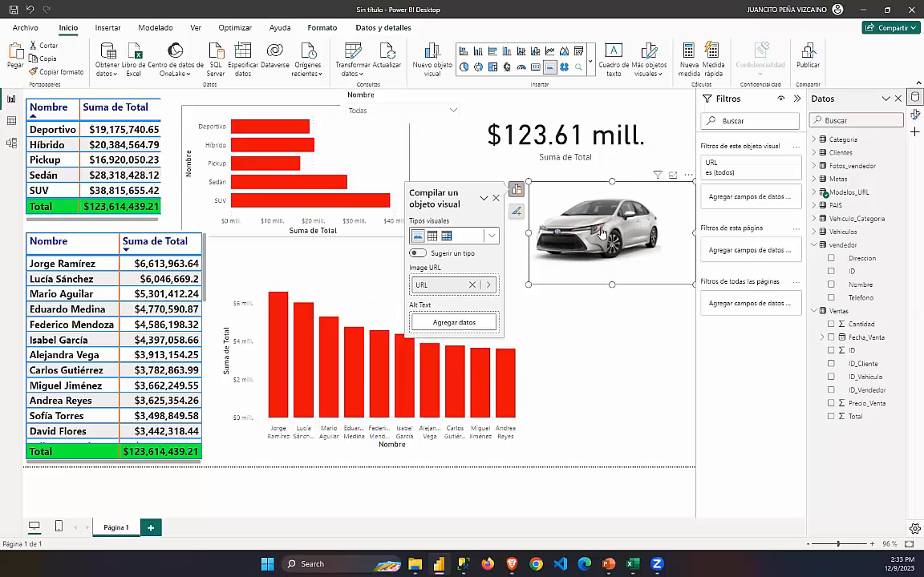
Test the car image by filtering with the SUV, Sedán, Pickup, Híbrido and Deportivo bars in turn, and clear the filter.
click(280, 202)
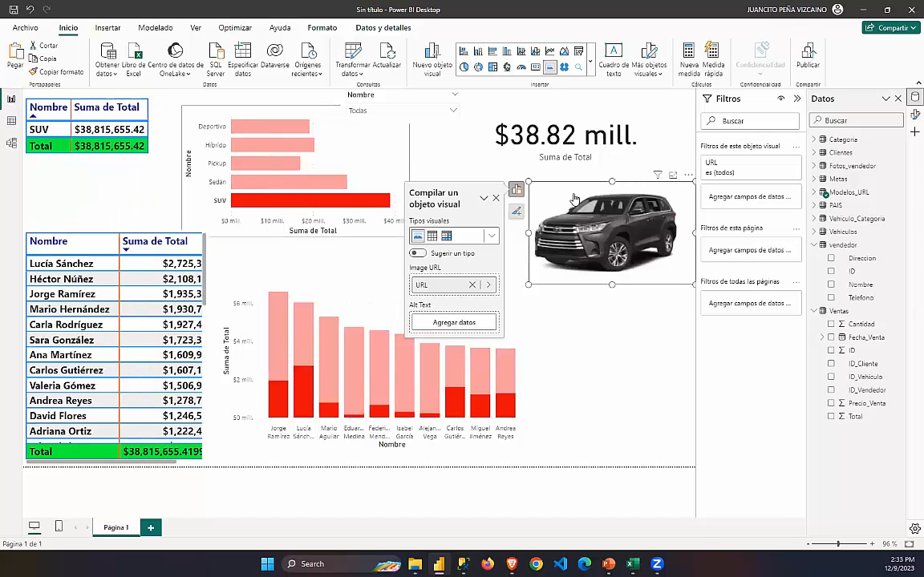
click(308, 180)
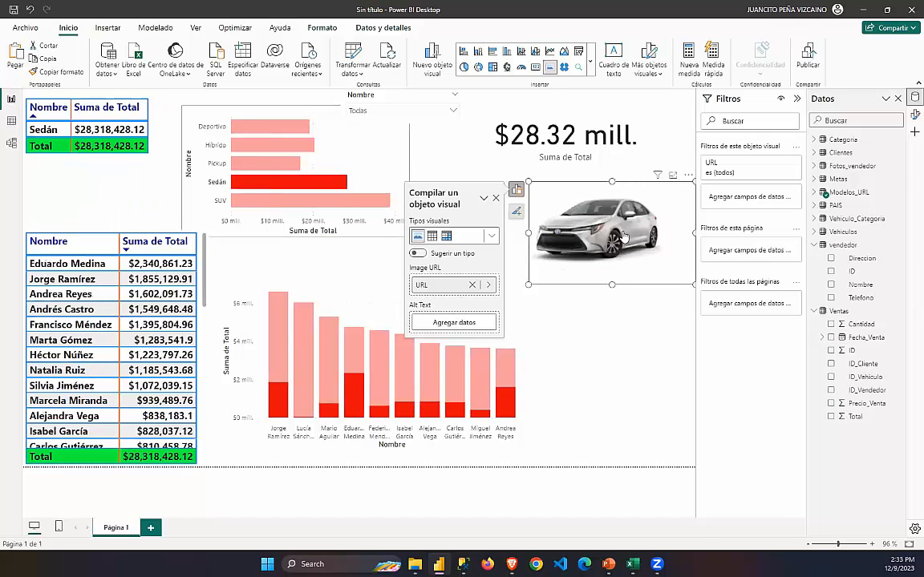
click(255, 164)
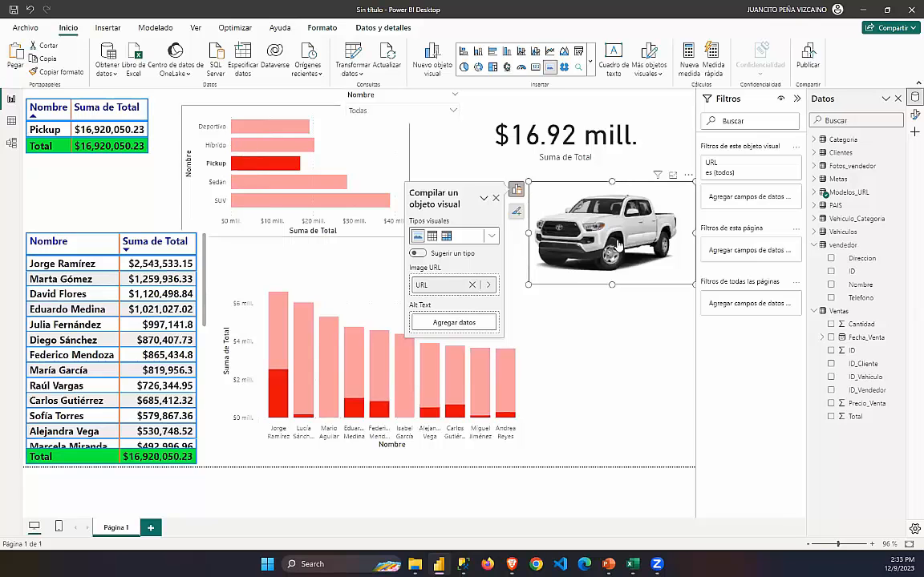
click(246, 146)
click(245, 130)
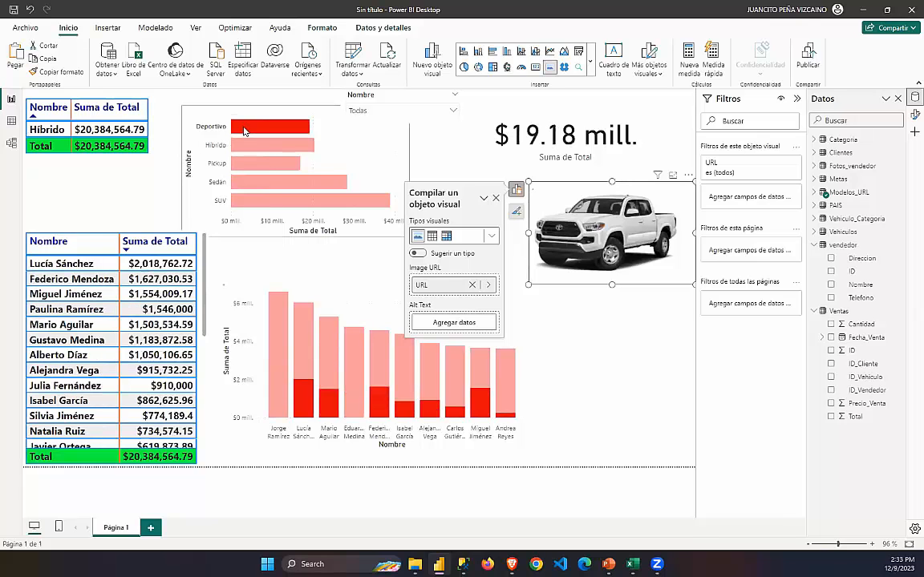
key(Escape)
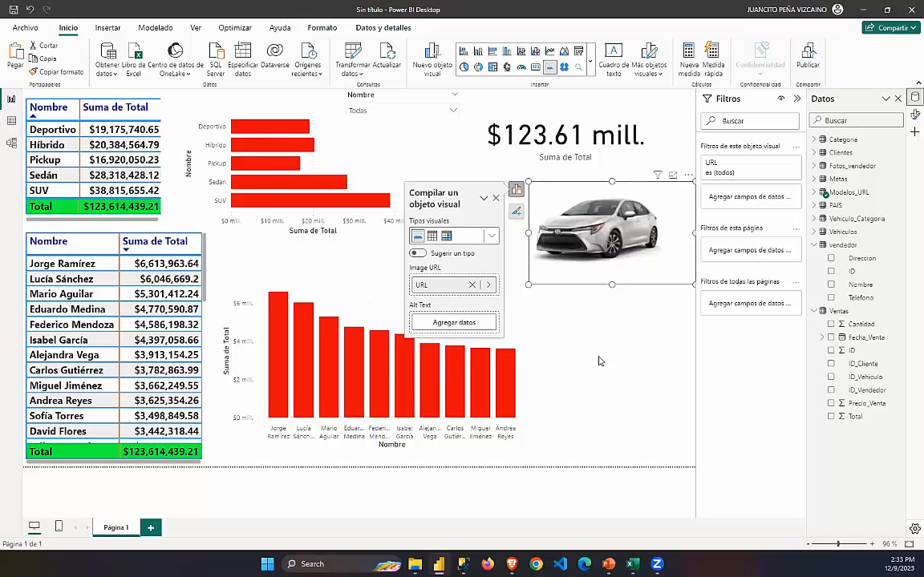
click(599, 361)
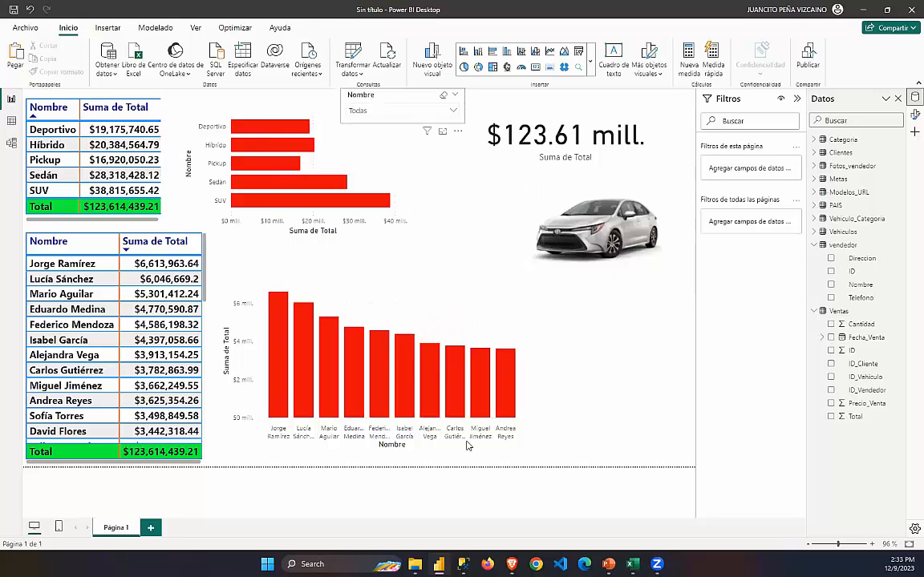
Duplicate the top-10 column chart, place the copy below the car image, and reduce its width.
click(440, 446)
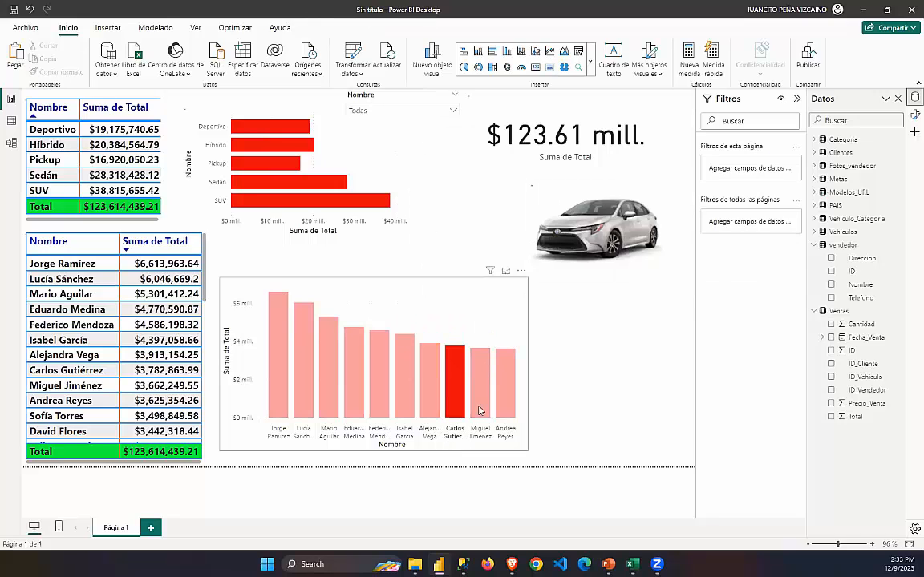
click(493, 447)
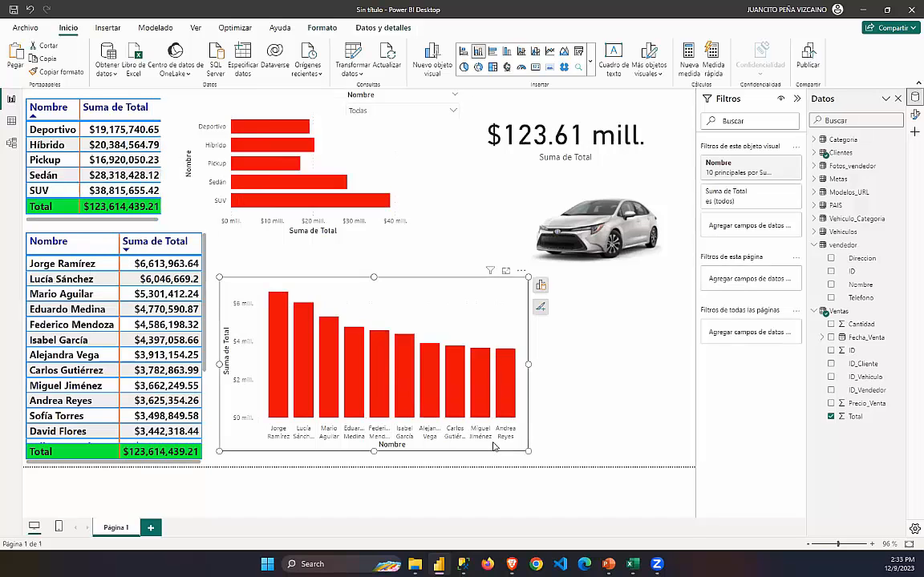
key(ctrl+v)
drag(388, 387, 550, 399)
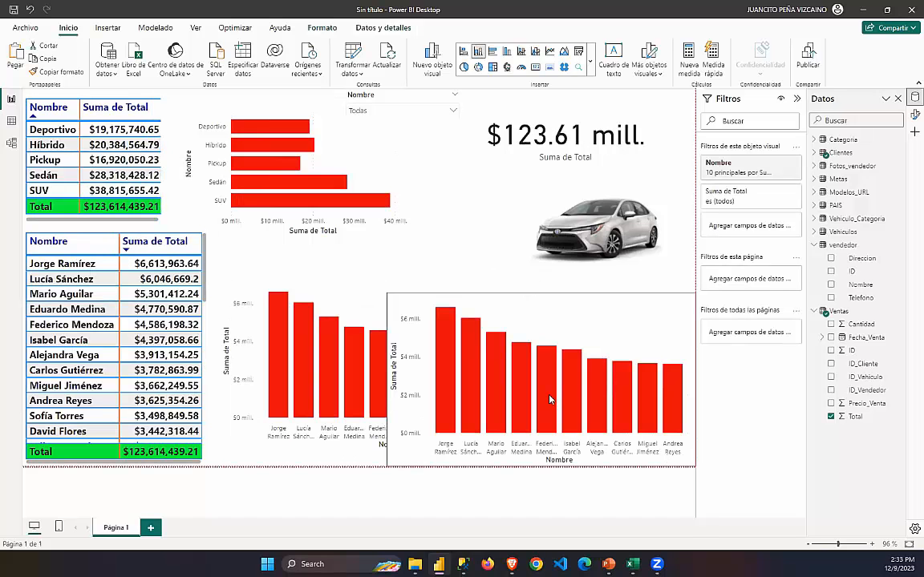
drag(390, 289, 511, 275)
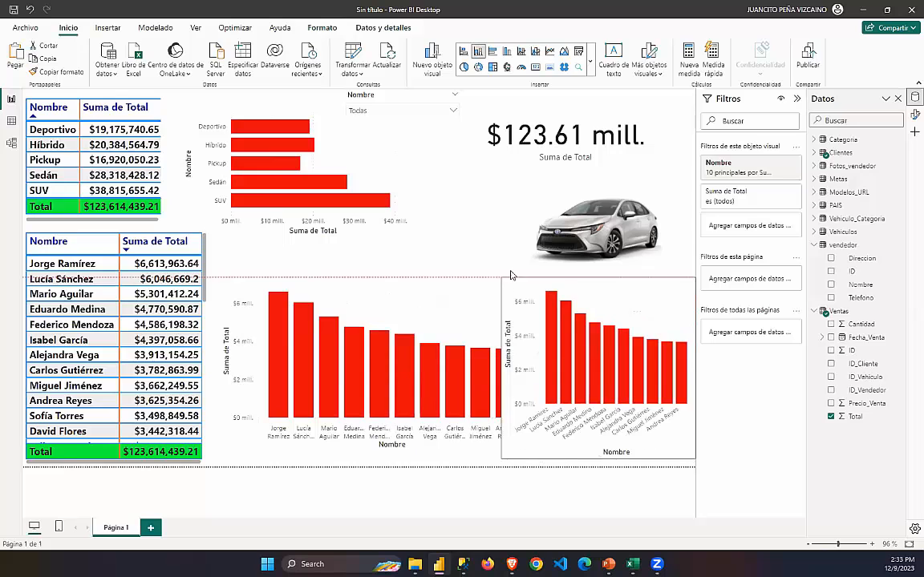
Shrink the original column chart and shift it toward the customer table, and widen the copy into the freed space.
drag(522, 454, 471, 446)
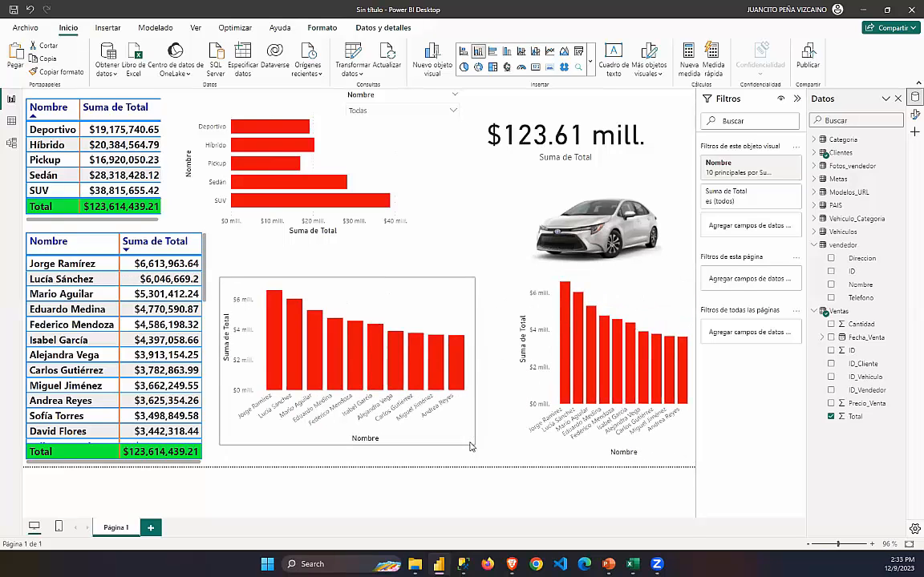
click(519, 365)
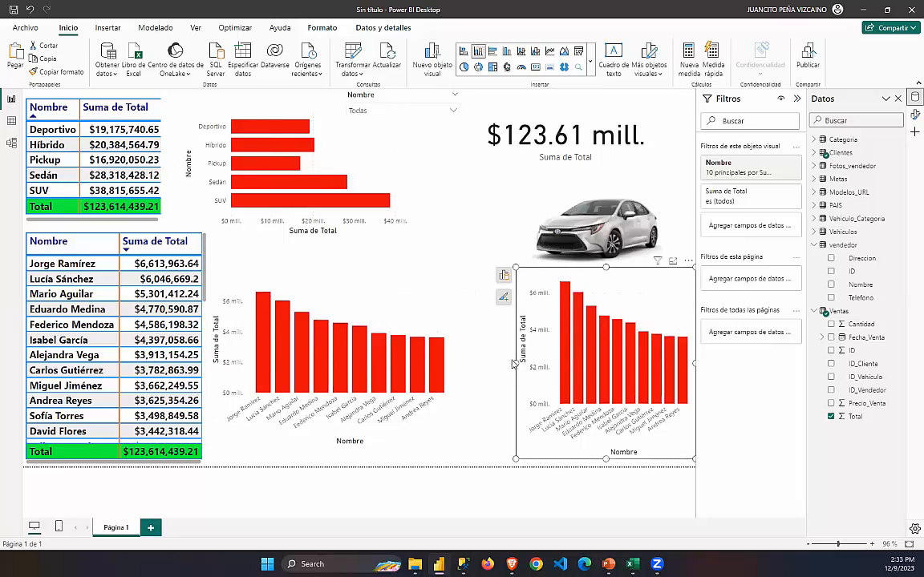
key(Escape)
drag(510, 361, 465, 362)
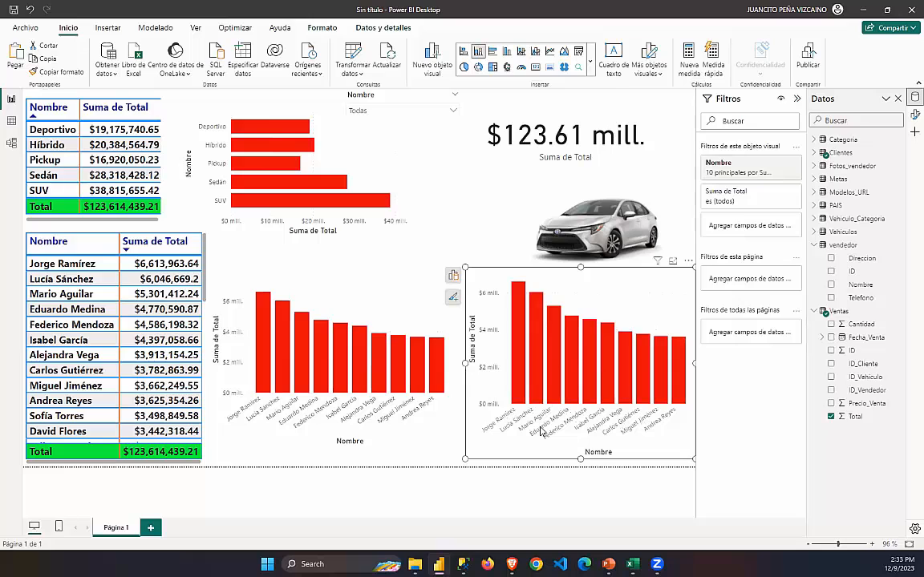
Replace Nombre with the Modelo field of the Vehiculos table on the X axis of the copied column chart.
click(453, 277)
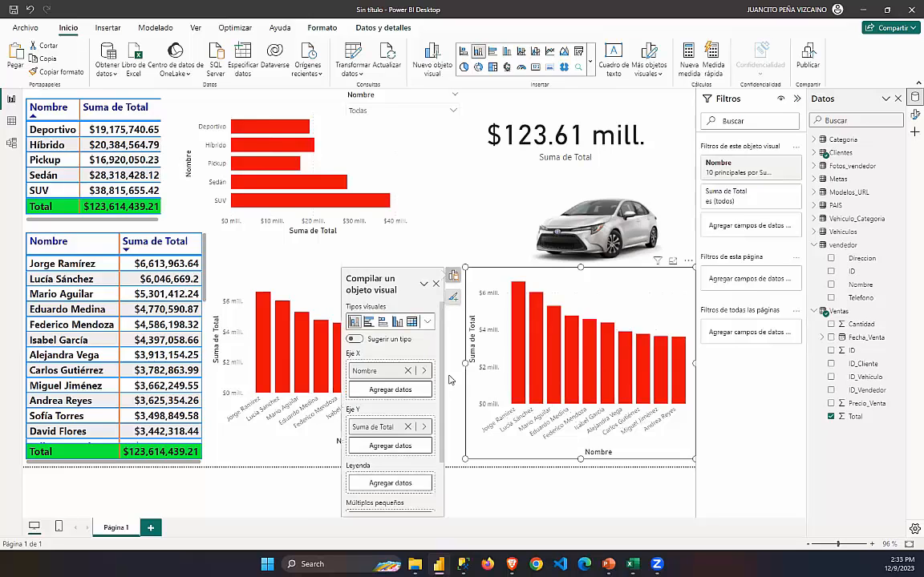
click(407, 371)
click(388, 371)
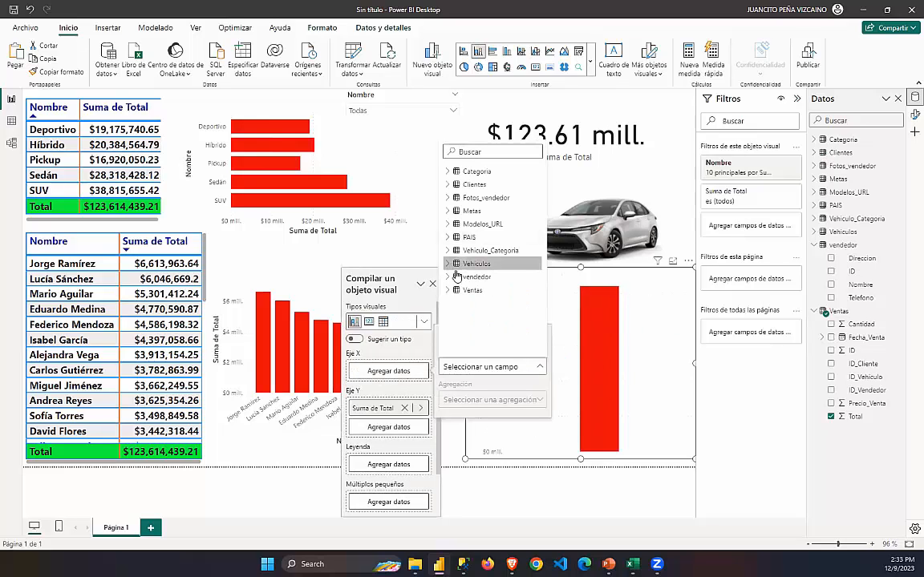
click(455, 265)
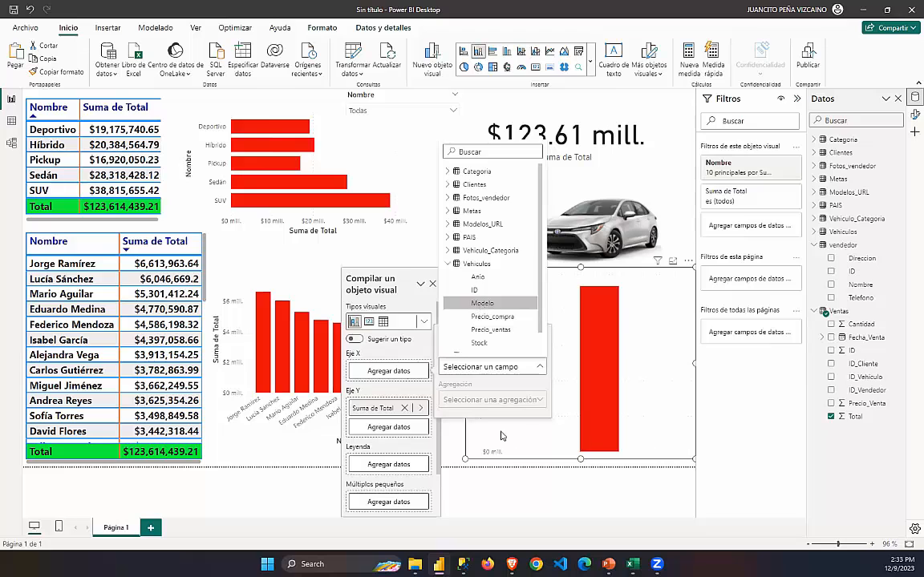
click(481, 304)
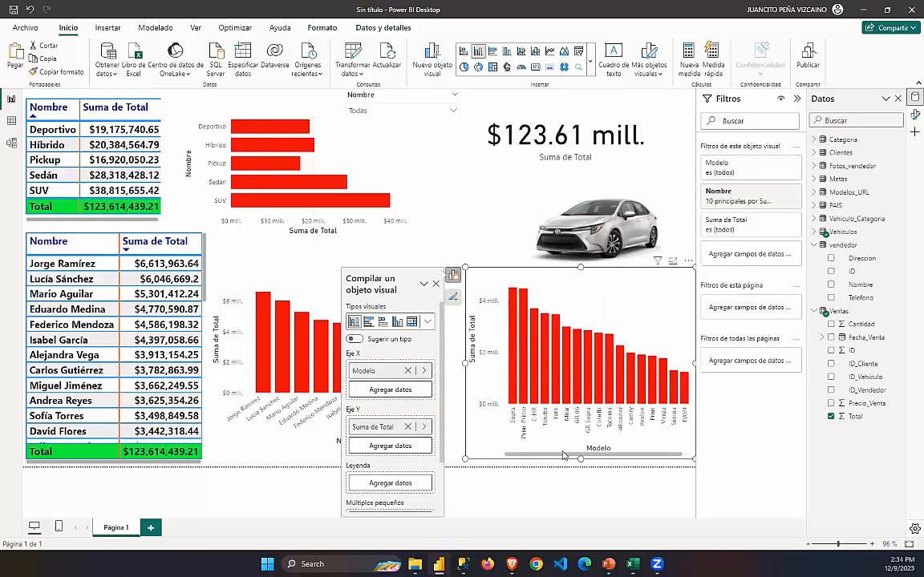
key(Escape)
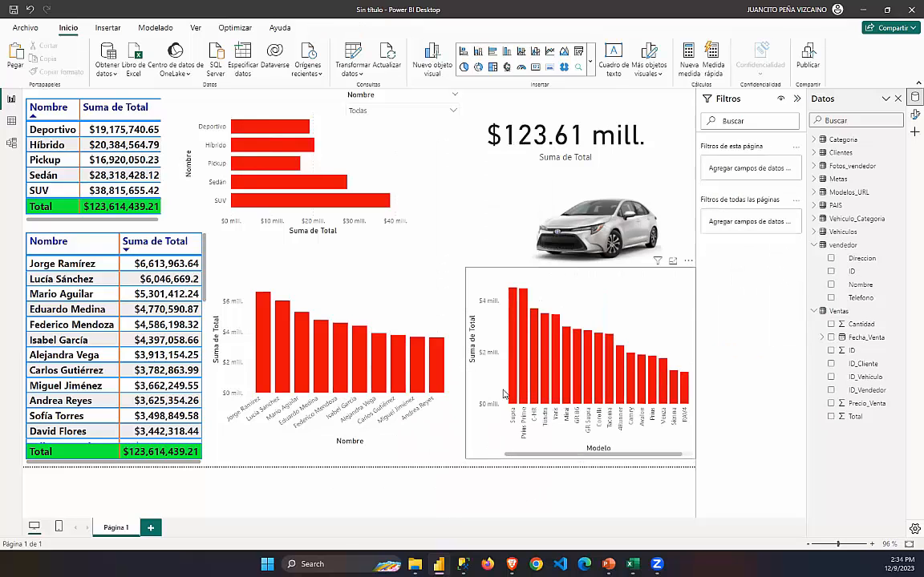
Keep the model column chart below the car image and widen it slightly toward the customer column chart.
drag(503, 394, 431, 389)
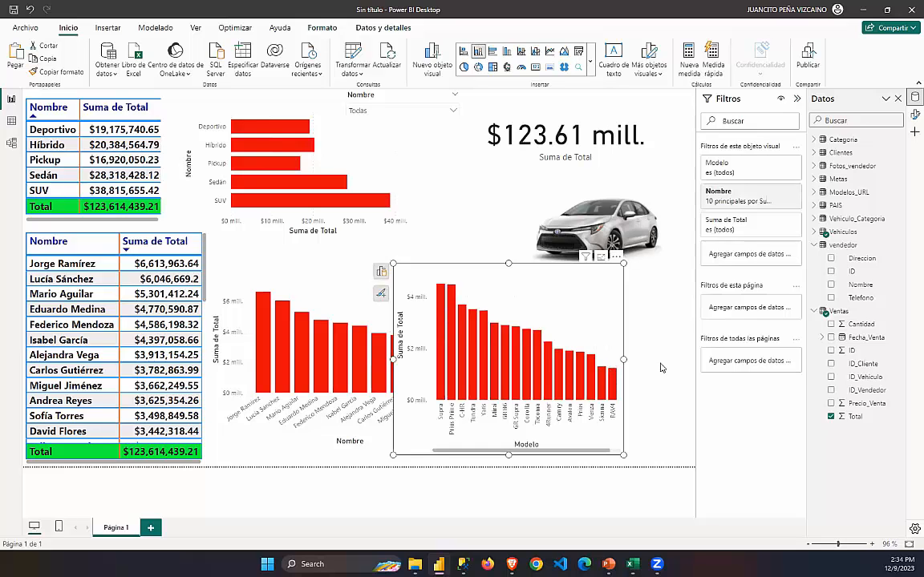
mouse_move(662, 367)
mouse_down()
mouse_move(684, 370)
mouse_move(654, 382)
mouse_up()
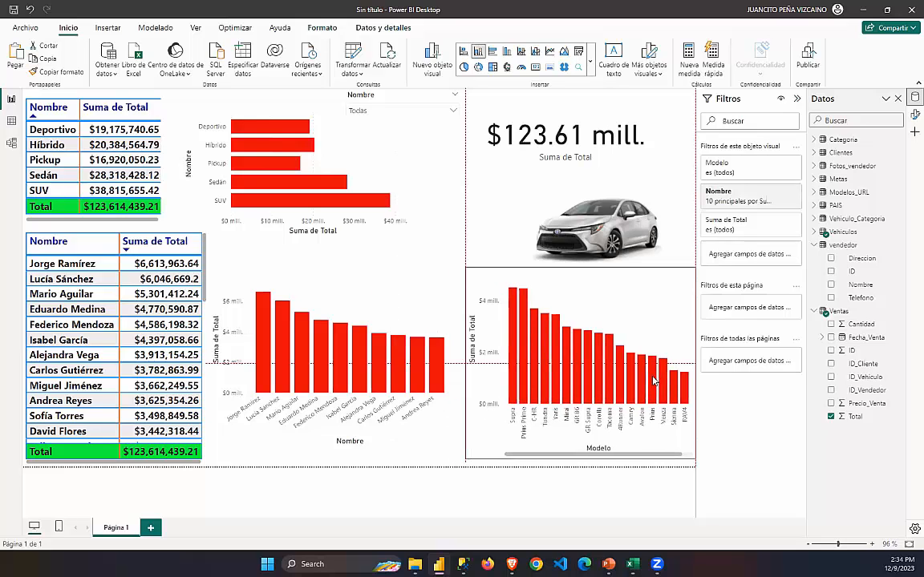
drag(475, 375, 469, 369)
drag(463, 367, 453, 365)
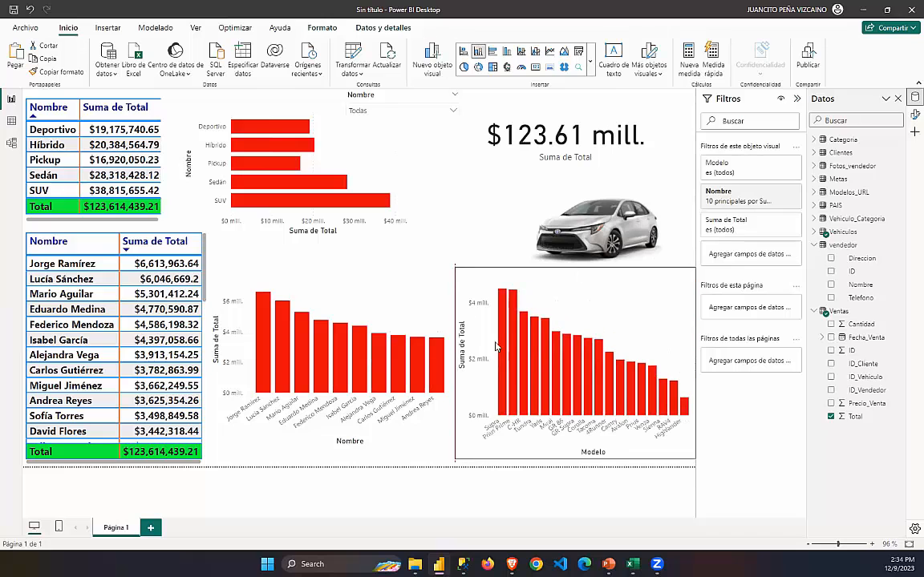
Test the car image by filtering with the model bars from Supra through Tacoma in turn, and clear the filter.
click(506, 331)
click(502, 314)
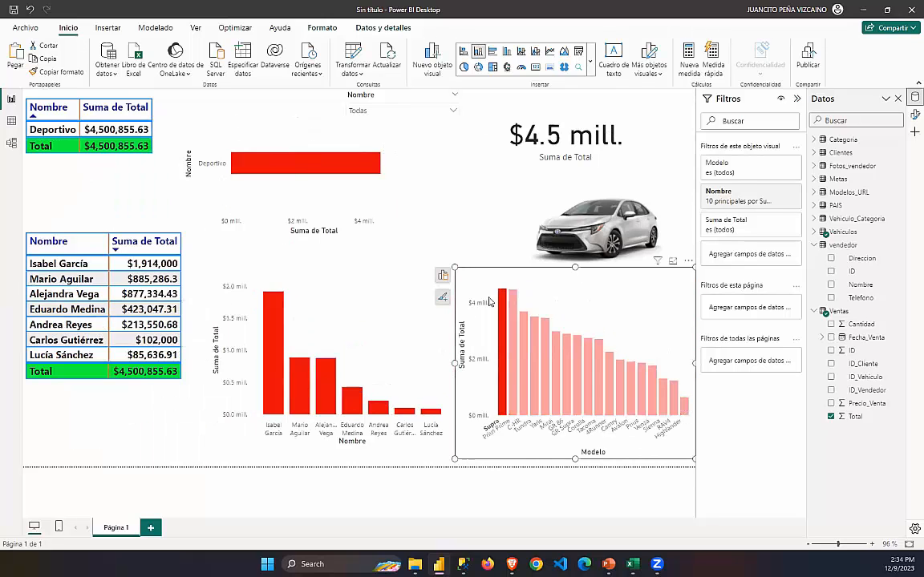
click(514, 353)
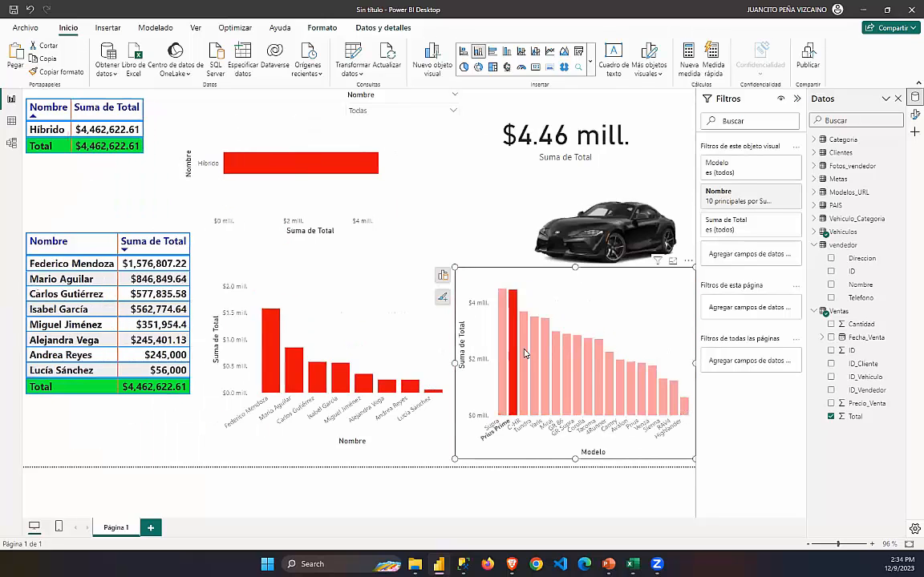
click(524, 355)
click(537, 356)
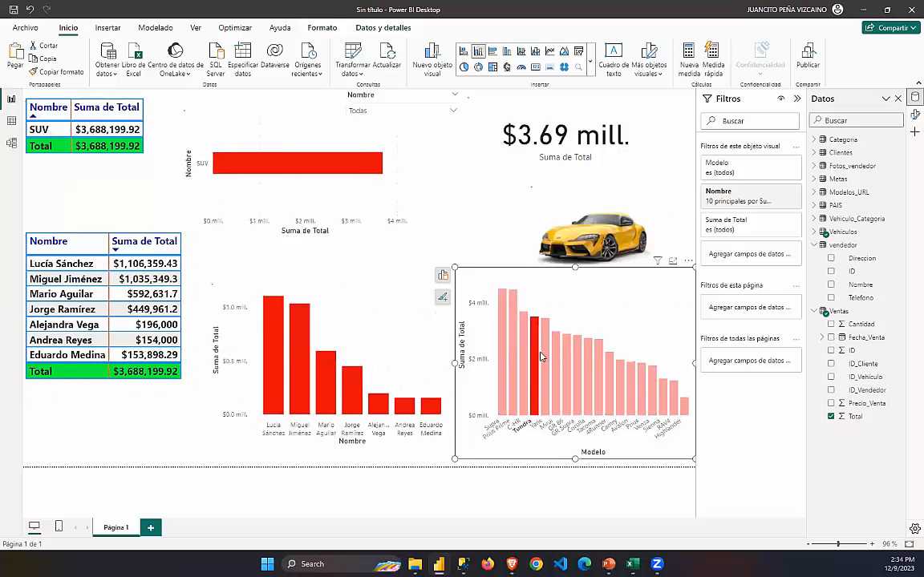
click(546, 357)
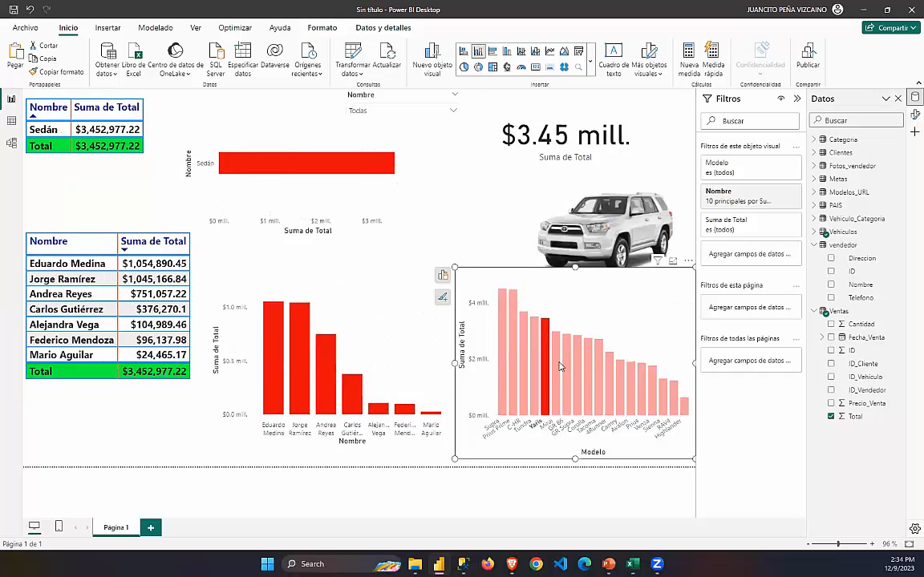
click(556, 366)
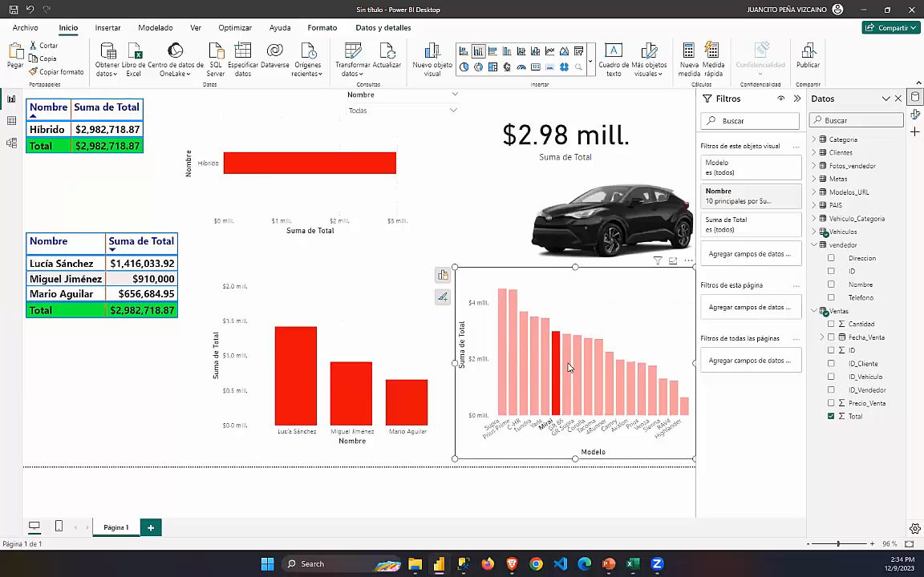
click(566, 368)
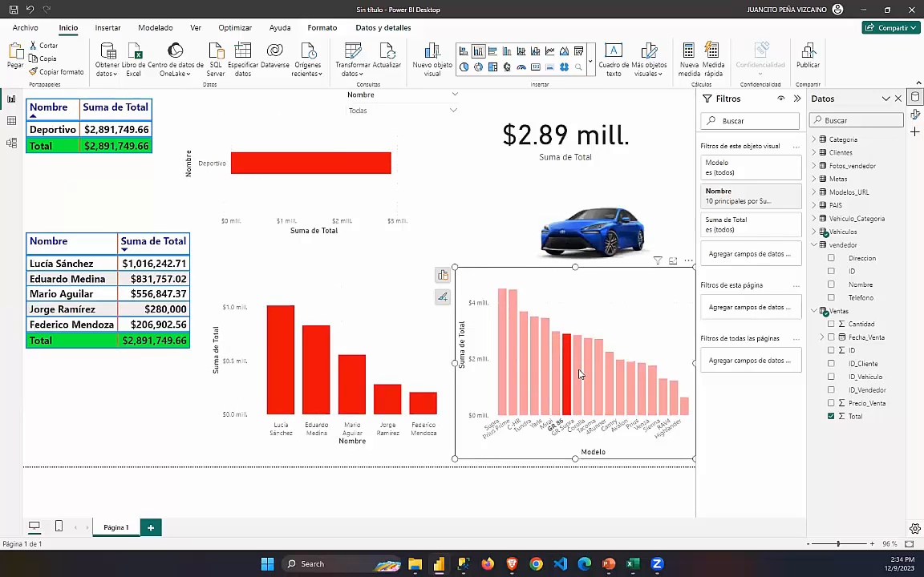
click(577, 371)
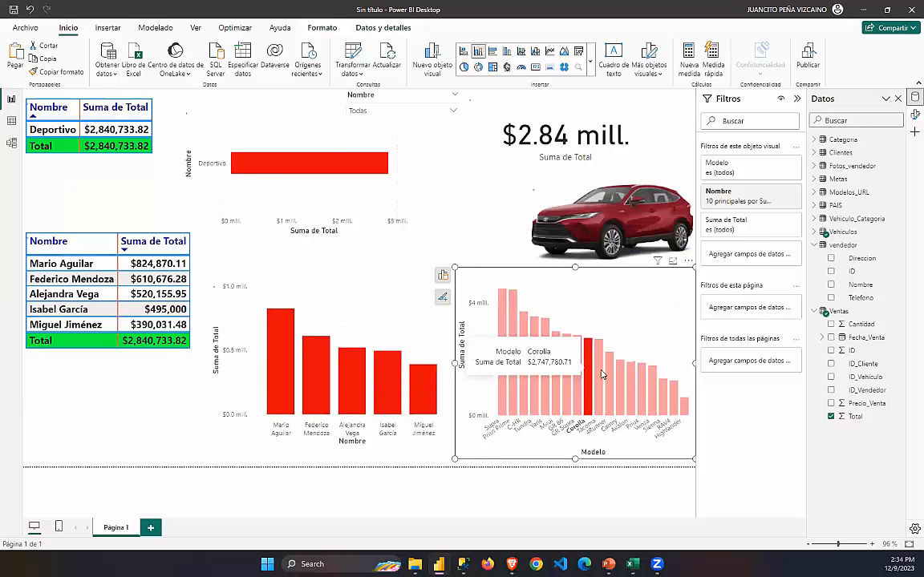
click(598, 373)
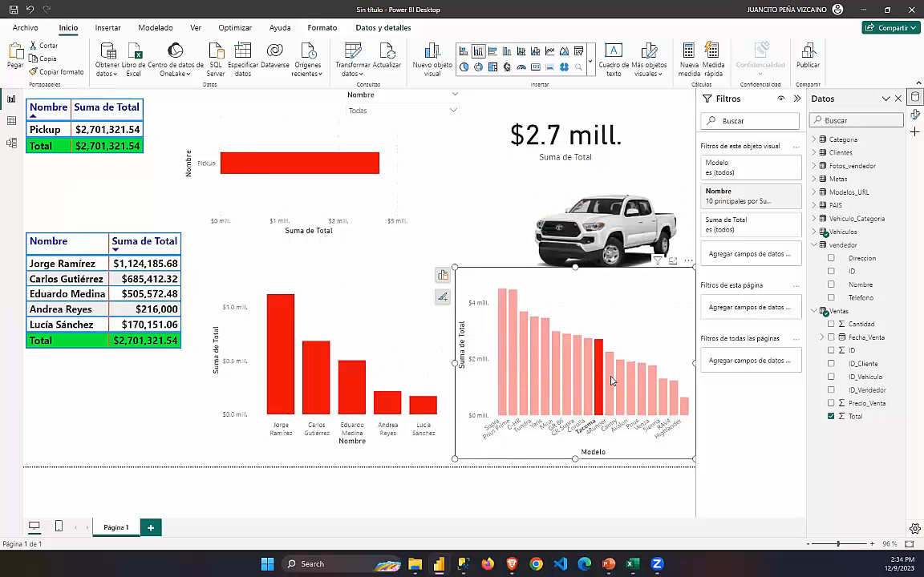
click(611, 381)
click(575, 274)
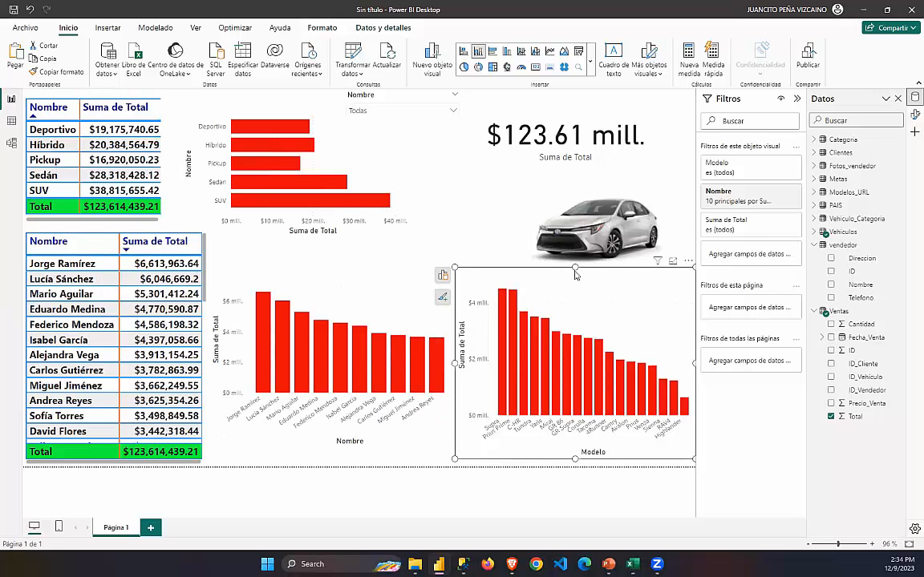
Reduce the model column chart's height from its upper edge to leave a gap under the car image, and deselect it.
drag(573, 269, 574, 305)
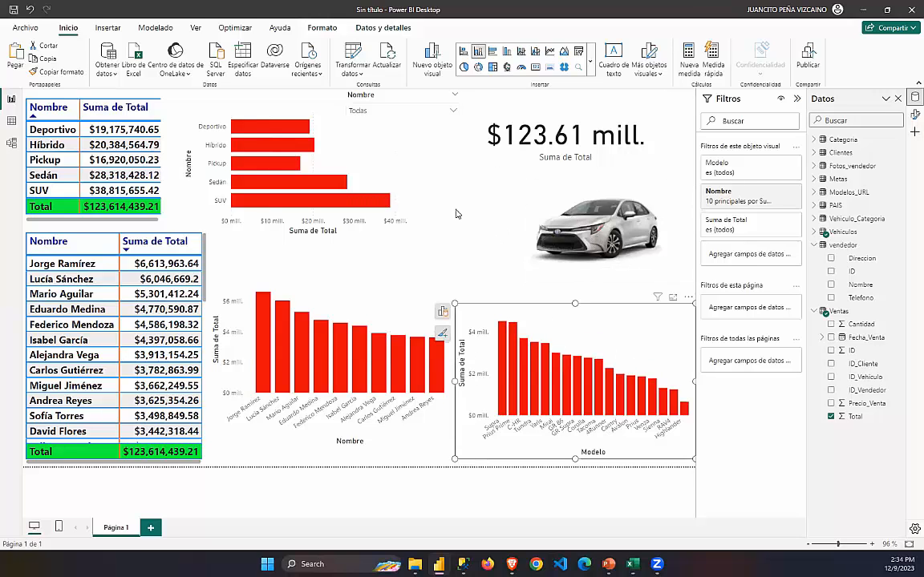
click(494, 186)
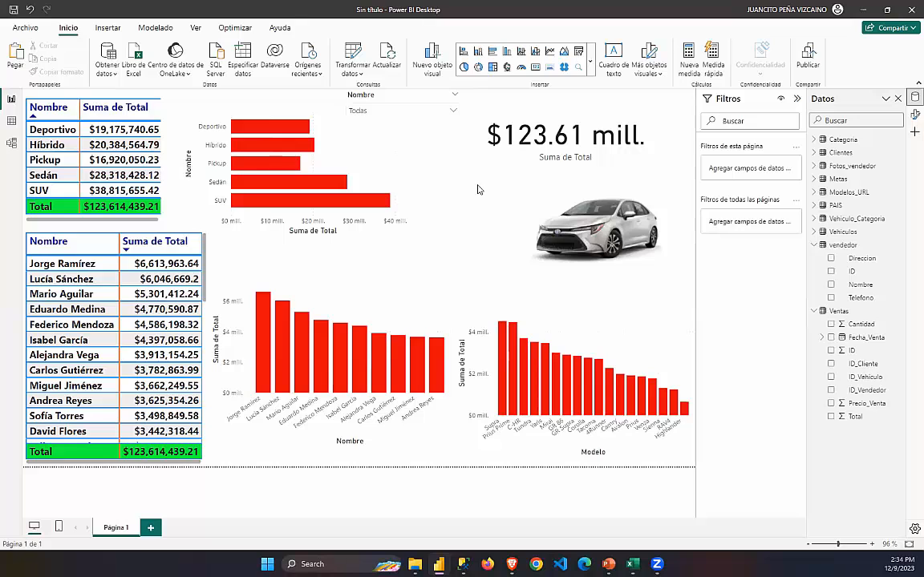
Open the online catalogue for getting more Power BI visuals.
click(592, 70)
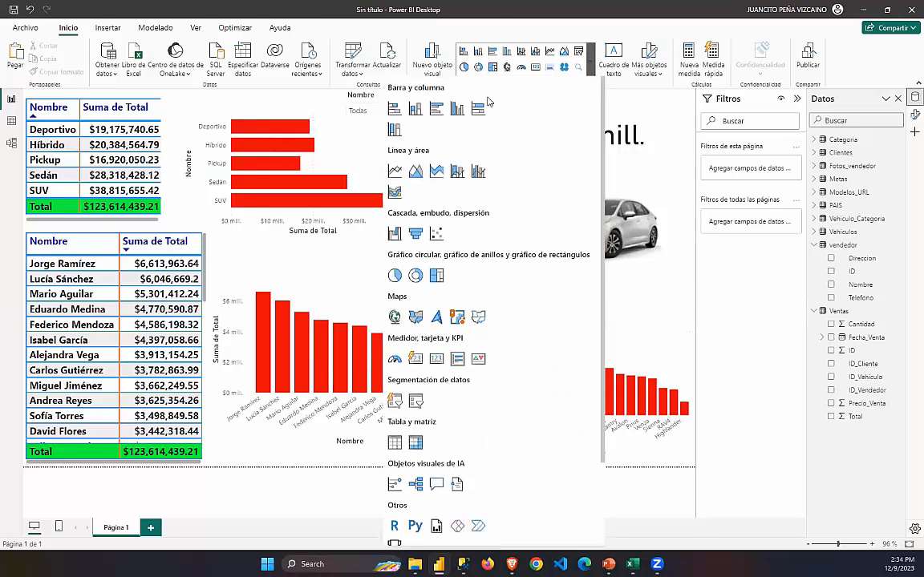
scroll(471, 182, down, 3)
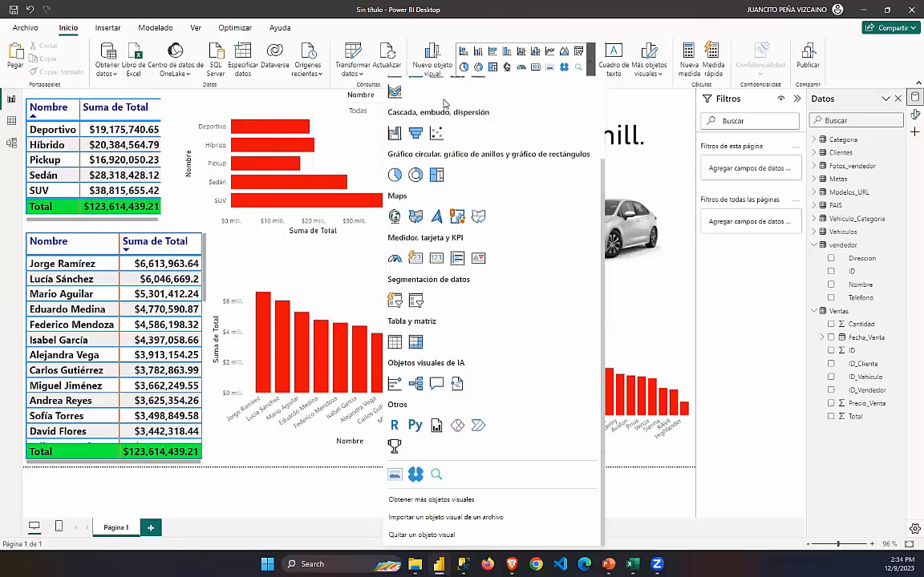
scroll(792, 12, up, 1)
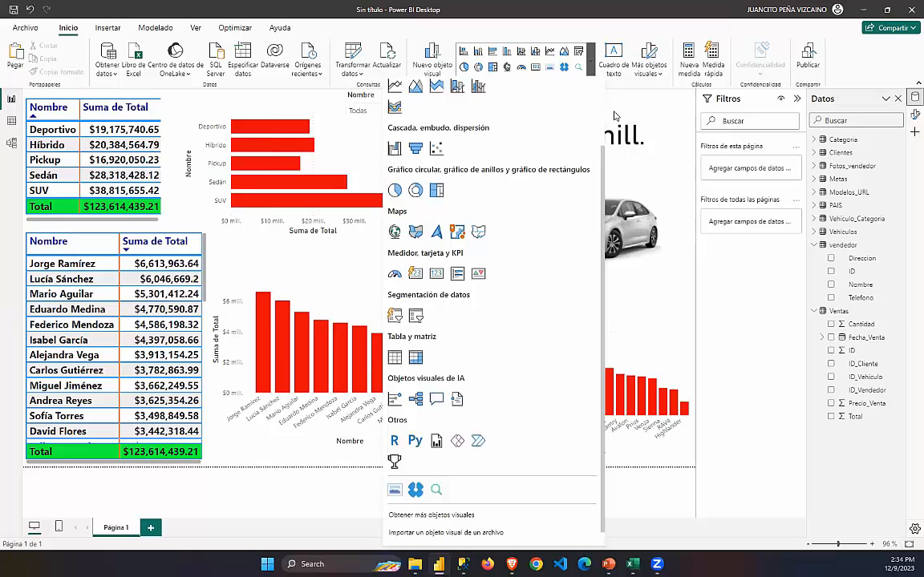
click(410, 517)
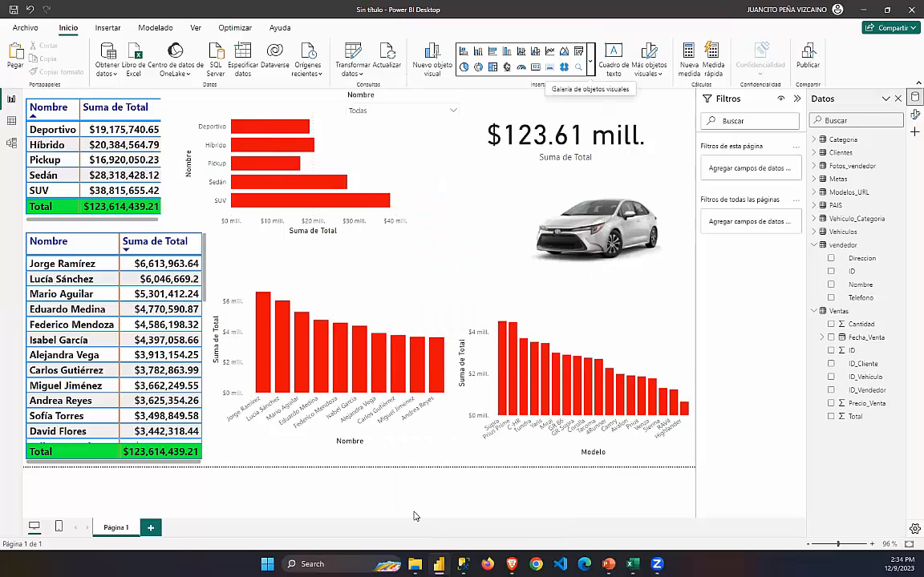
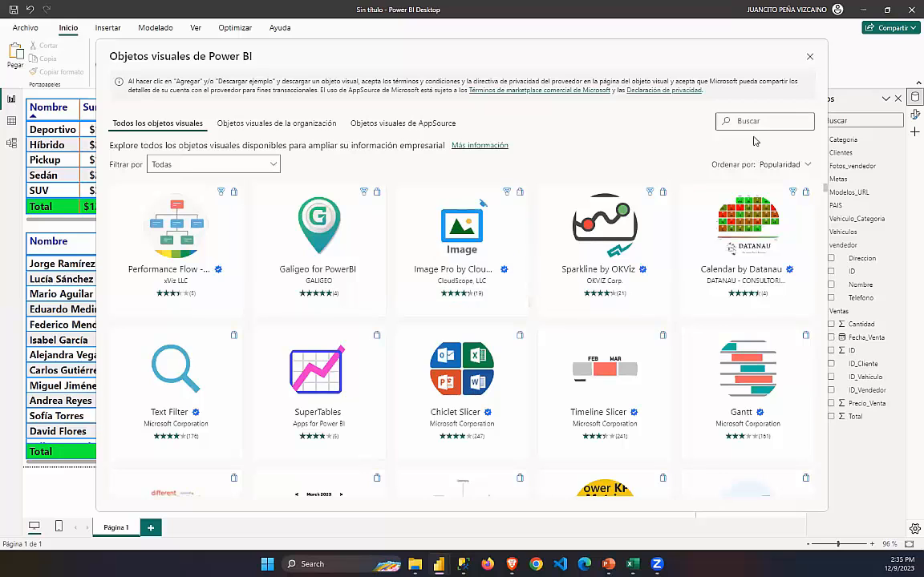
Browse the most popular visuals in the catalogue of all available visuals.
scroll(286, 370, down, 3)
scroll(243, 202, up, 2)
scroll(245, 203, down, 3)
scroll(245, 204, down, 3)
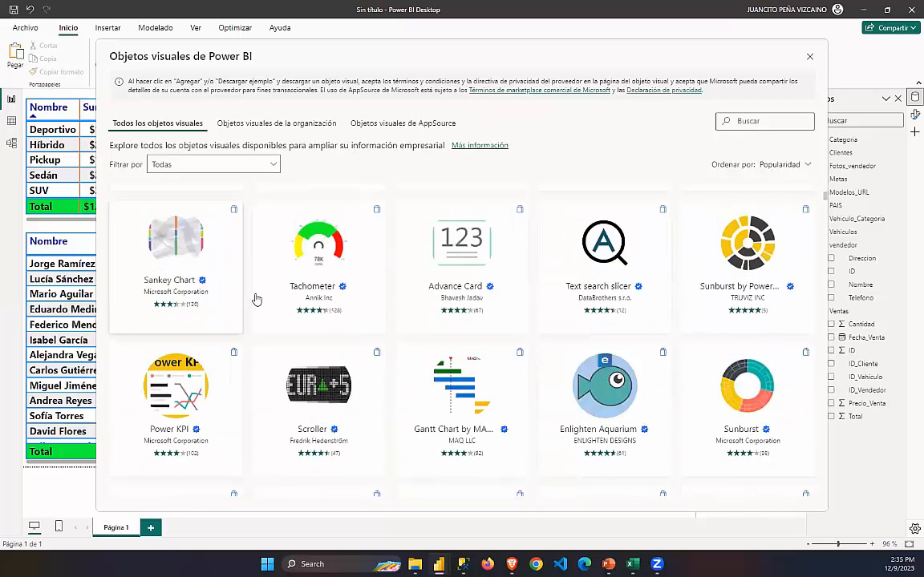
scroll(256, 300, down, 5)
scroll(320, 288, down, 3)
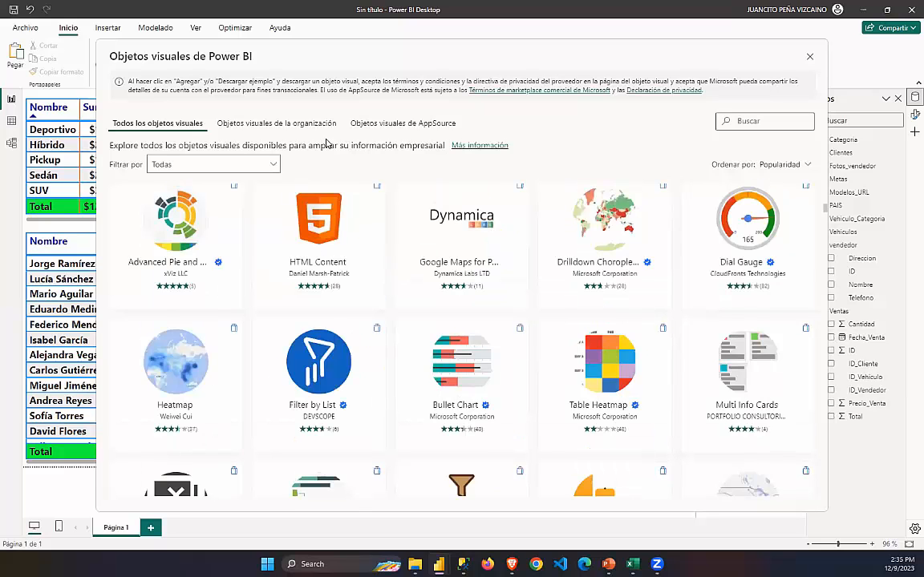
scroll(523, 330, down, 3)
scroll(523, 330, up, 10)
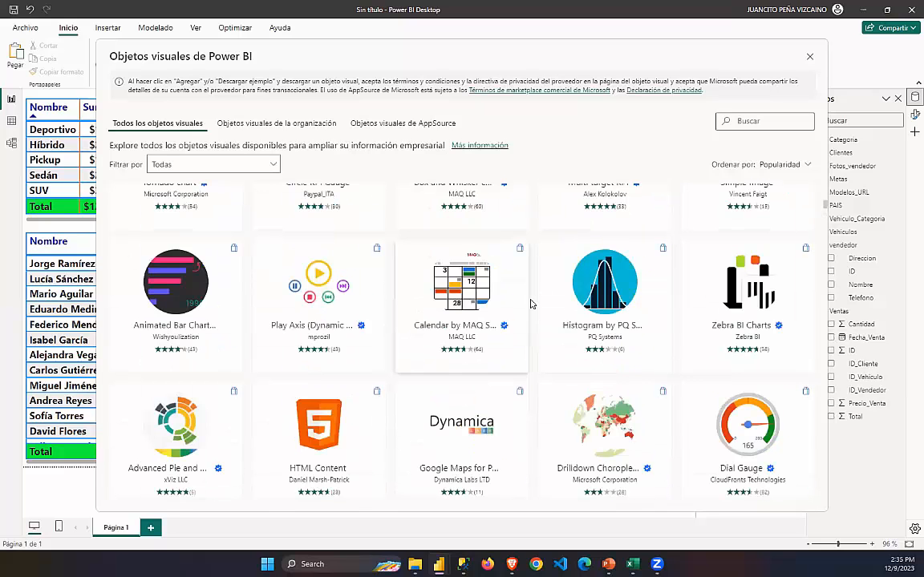
Search the visuals catalogue for "IMAG" and add the Image Grid visual to the report.
click(737, 121)
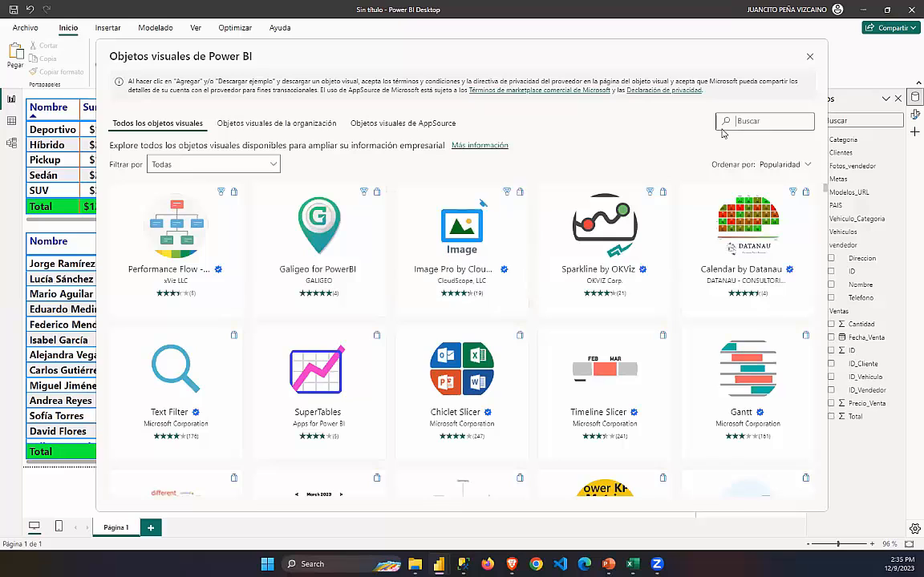
text(IMAG)
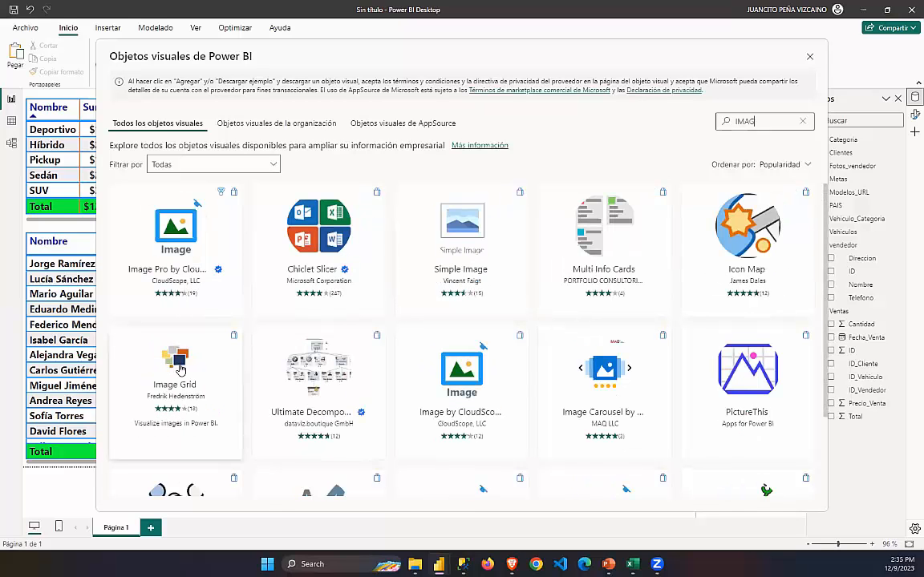
click(180, 369)
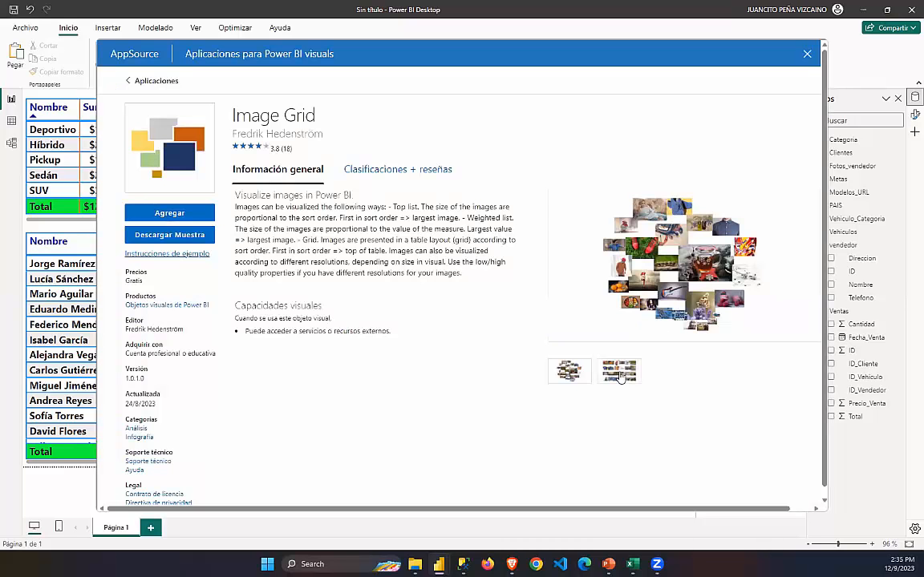
click(564, 377)
click(198, 219)
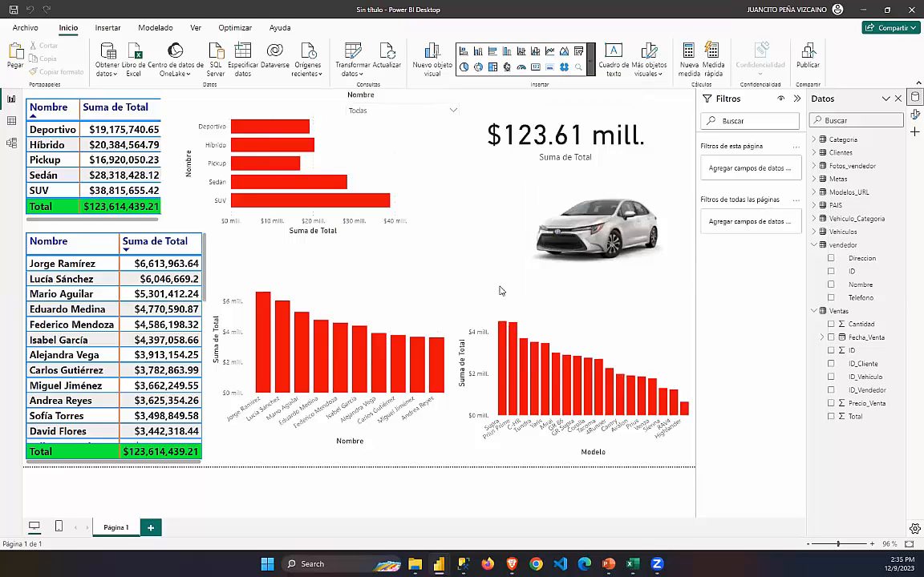
click(547, 300)
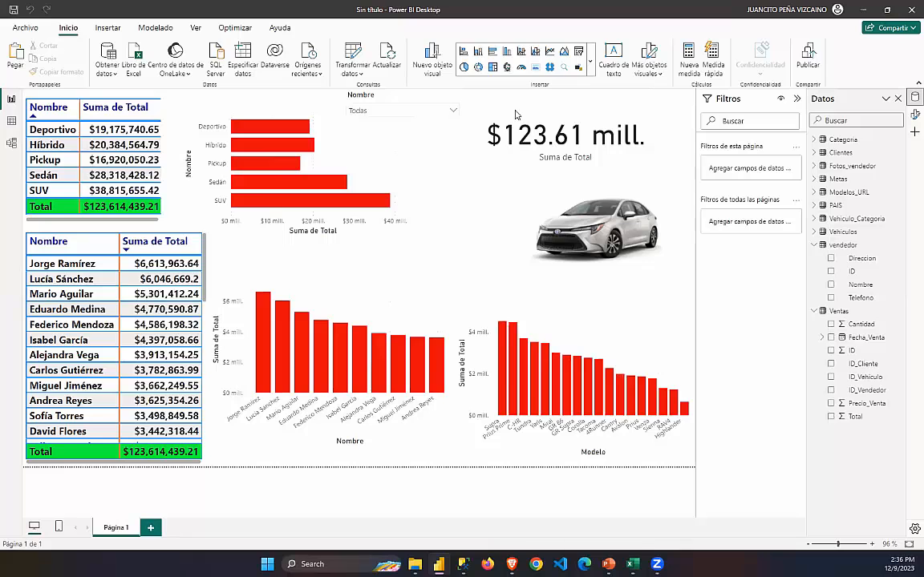
Insert an Image Grid visual beside the category table, moving the category bar chart down over the column charts to free the space.
click(576, 68)
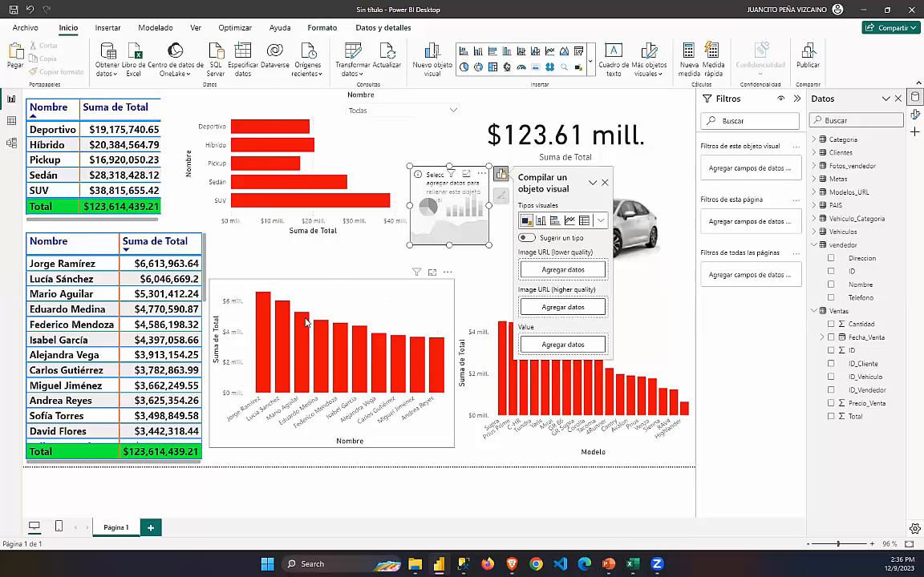
click(246, 196)
drag(246, 186, 239, 168)
drag(312, 161, 448, 355)
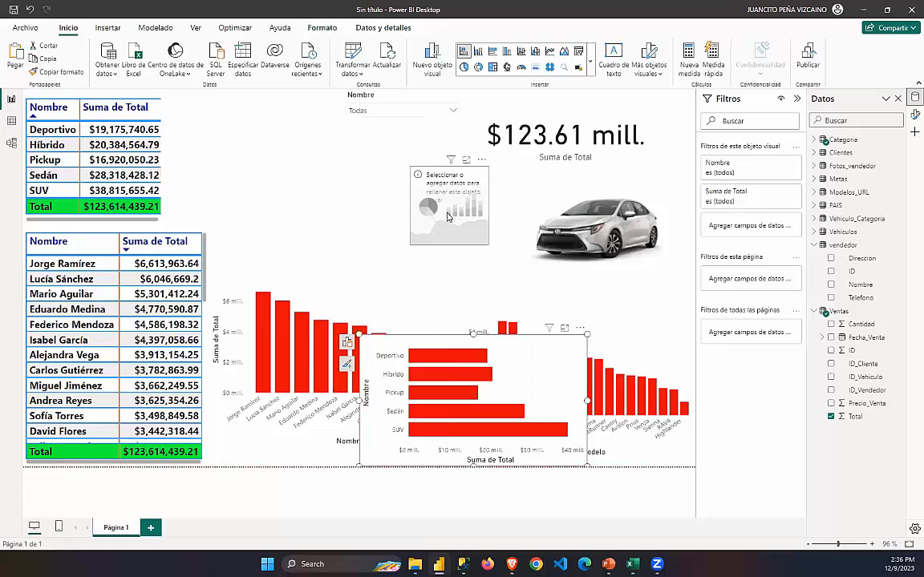
drag(386, 192, 207, 128)
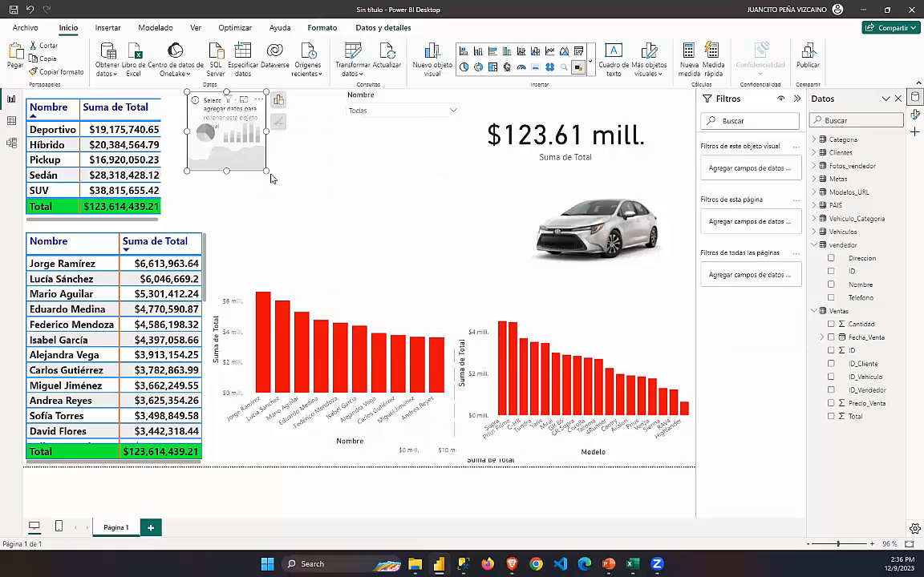
Enlarge the Image Grid visual and assign the URL field of Modelos_URL as its lower-quality image URL.
drag(267, 171, 336, 213)
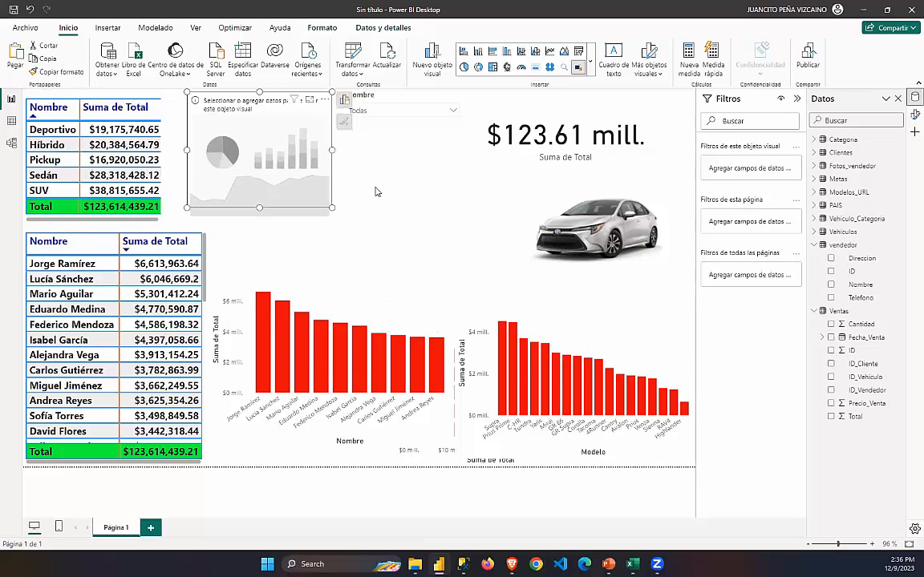
click(345, 102)
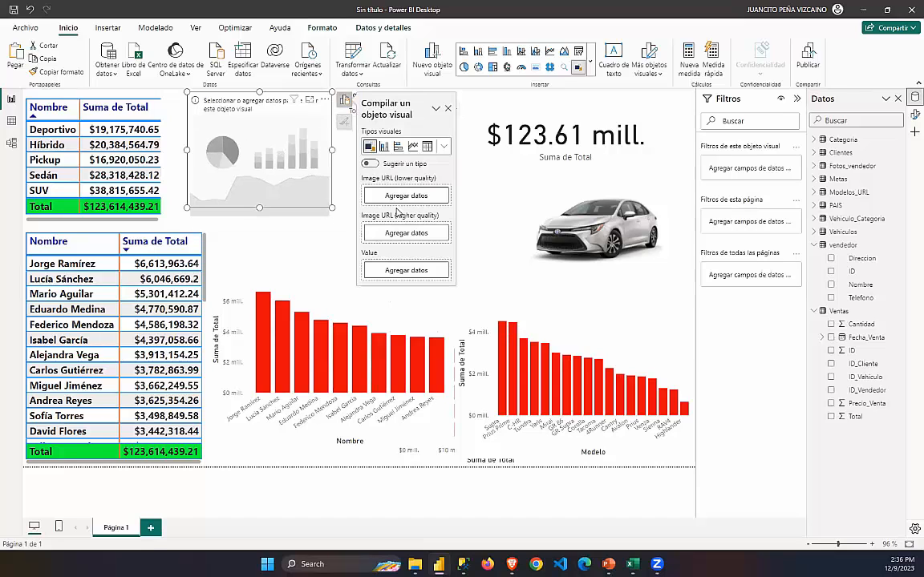
click(400, 205)
click(472, 323)
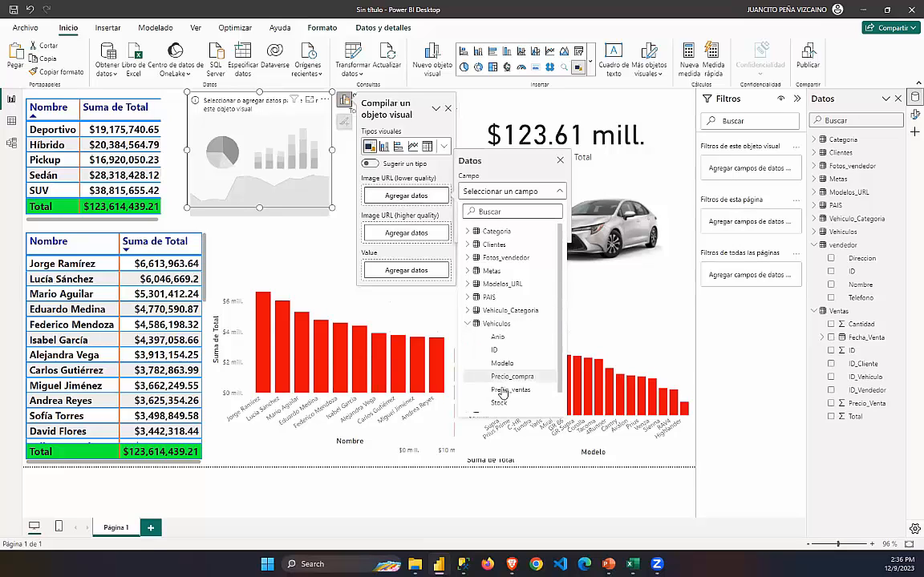
click(469, 310)
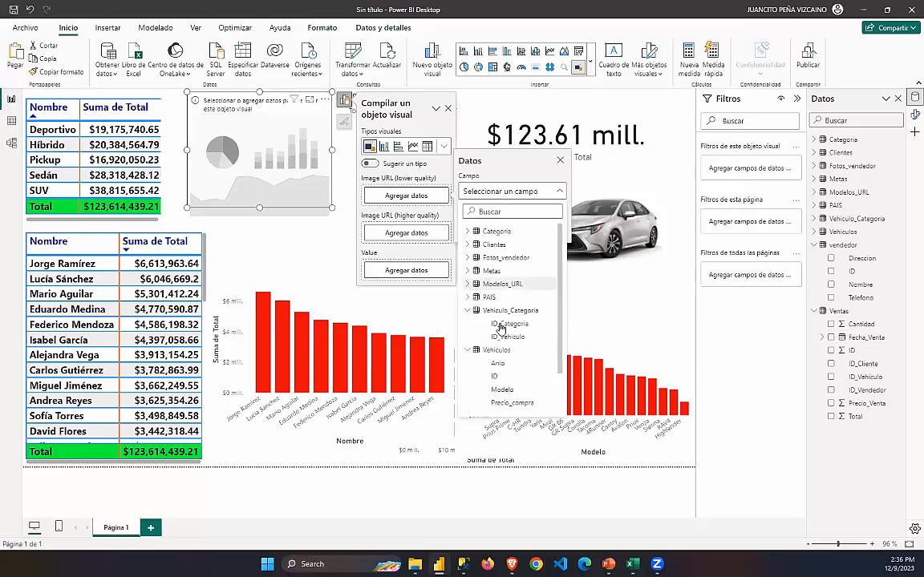
click(467, 284)
click(497, 324)
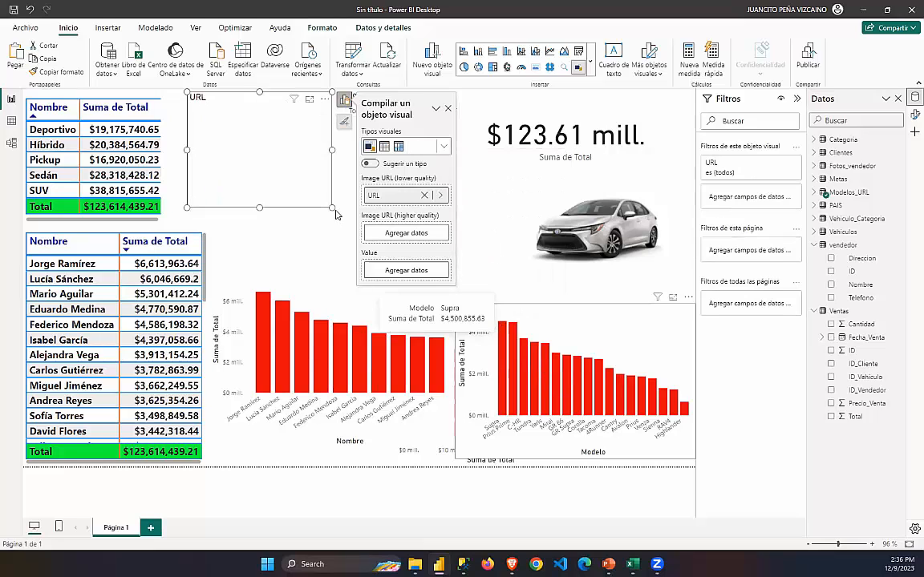
drag(332, 207, 438, 255)
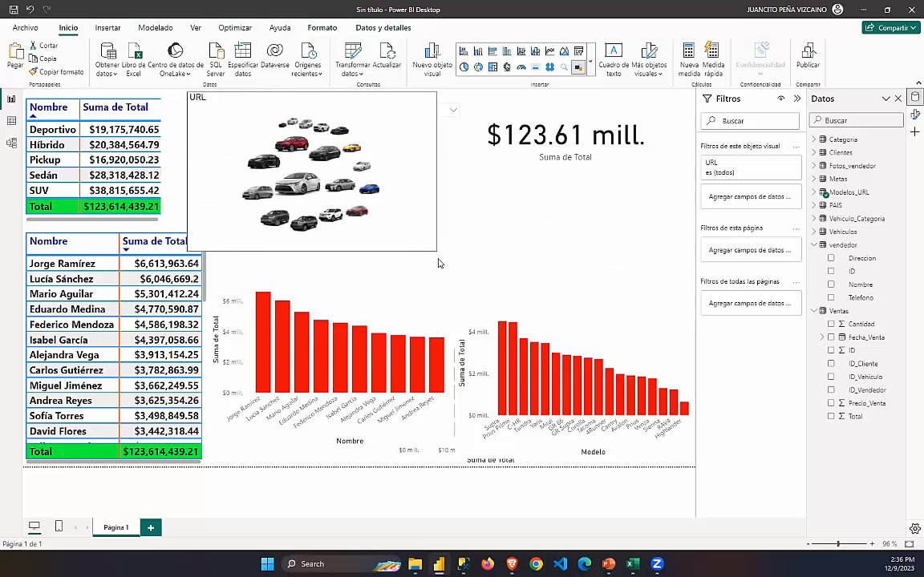
click(404, 285)
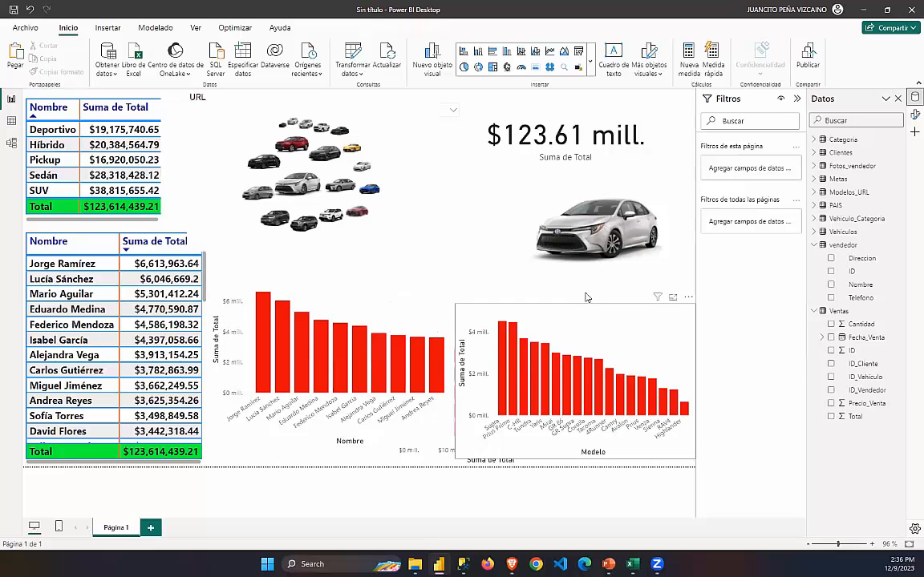
Move the category bar chart to the lower right of the page and place the model column chart, shrunk, over the seller table's lower part.
drag(585, 298, 586, 148)
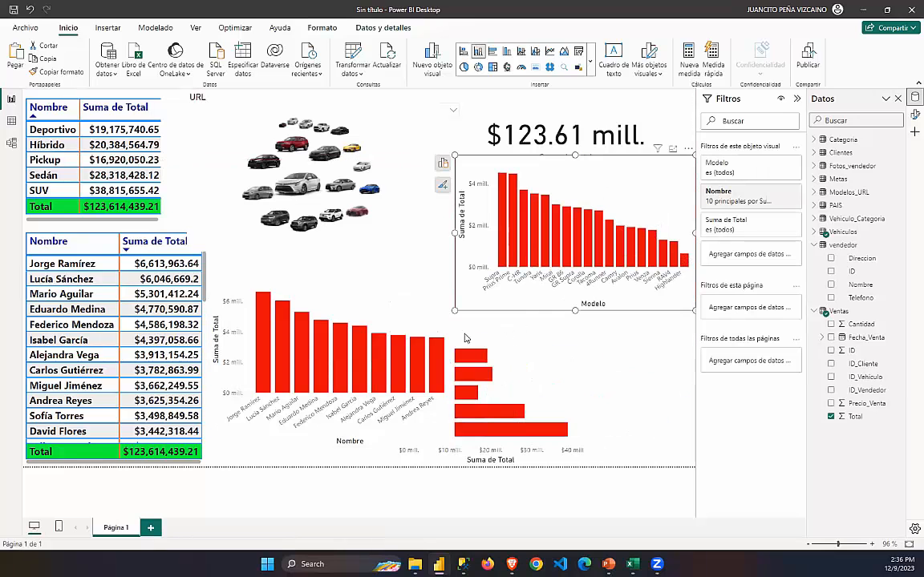
click(465, 339)
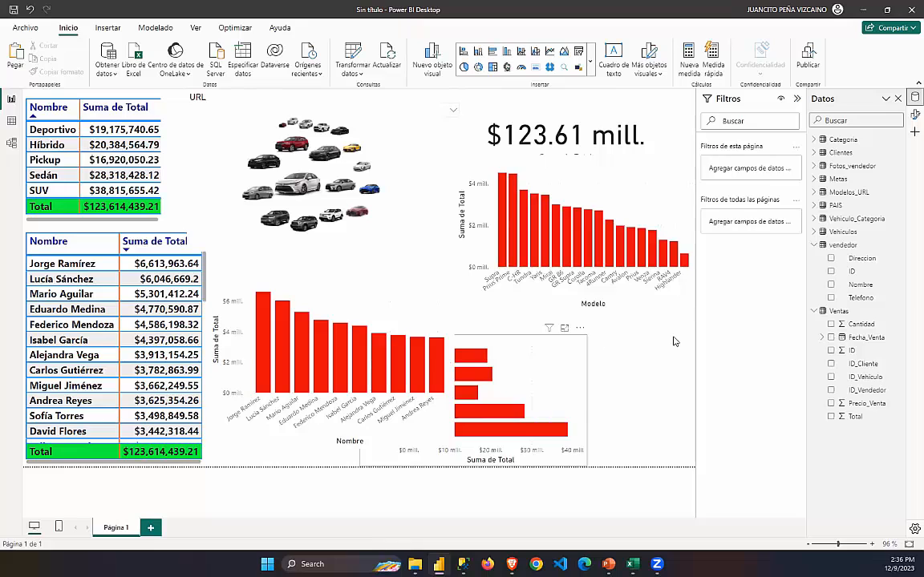
drag(674, 341, 693, 325)
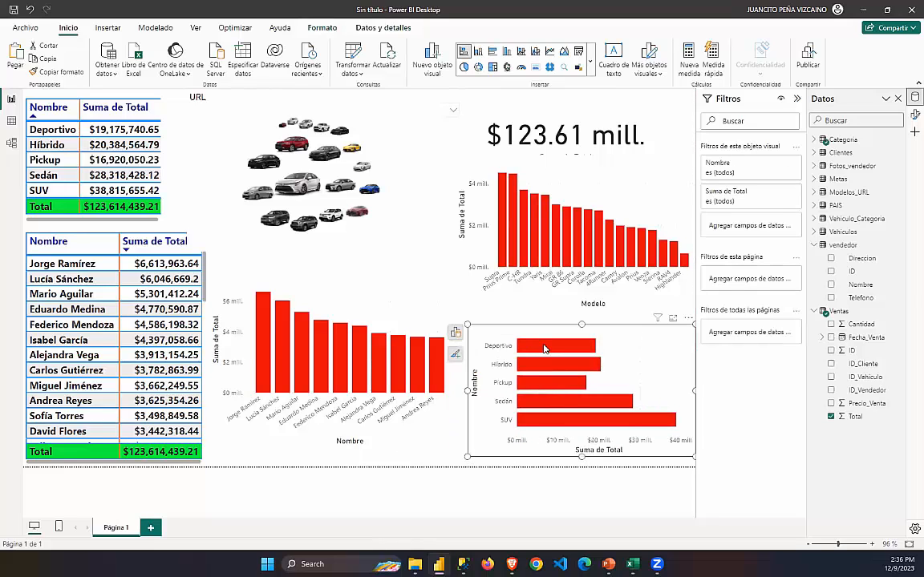
click(544, 349)
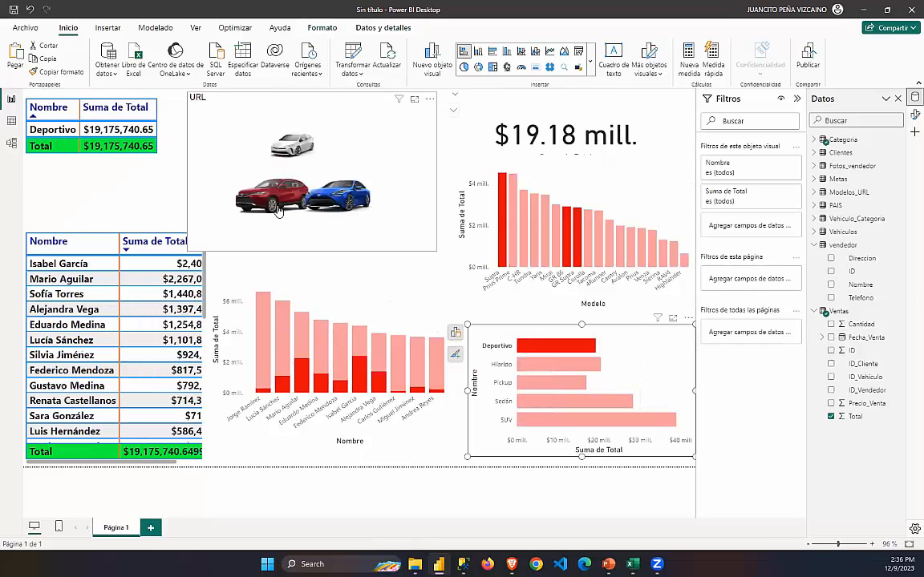
click(494, 189)
drag(481, 189, 37, 421)
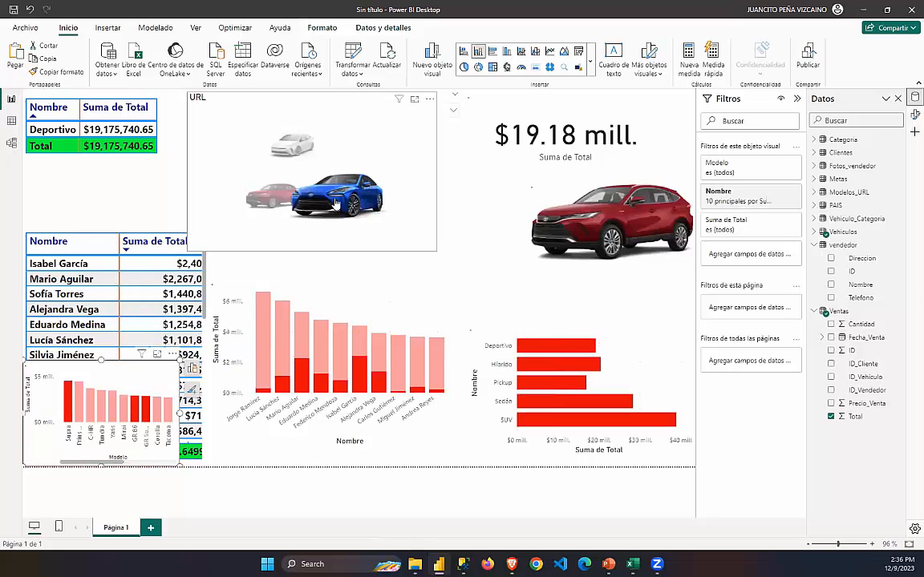
Test cross-filtering the report with single vehicle images of the Image Grid and with the Deportivo category bar.
click(539, 202)
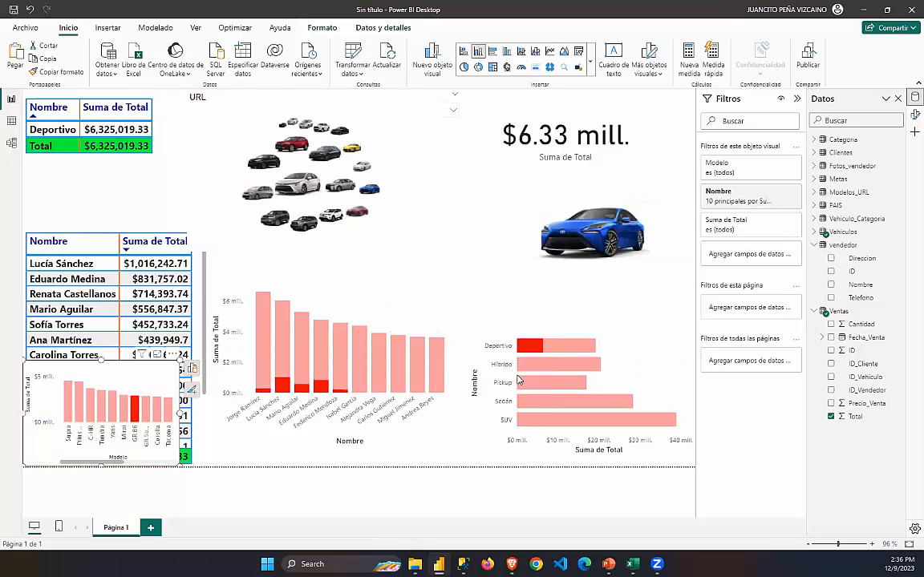
click(529, 352)
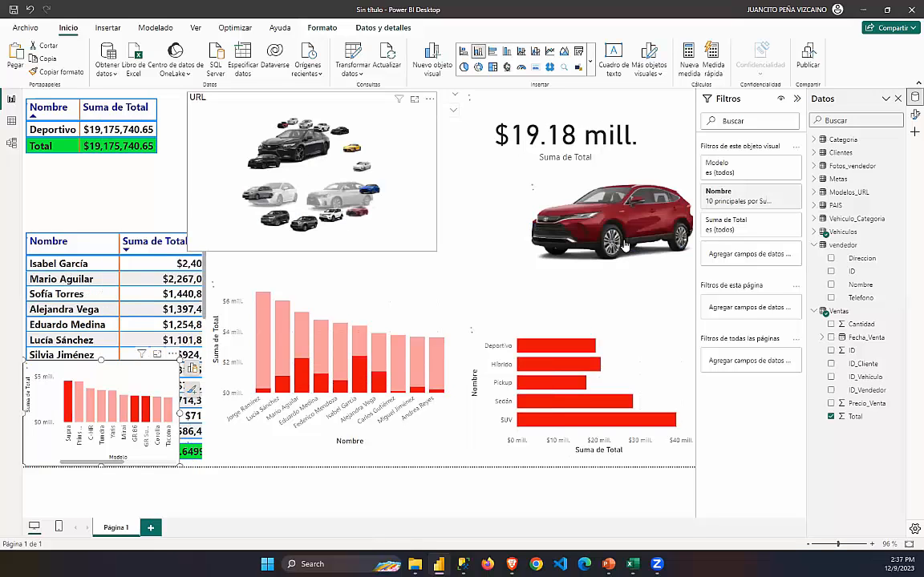
click(569, 222)
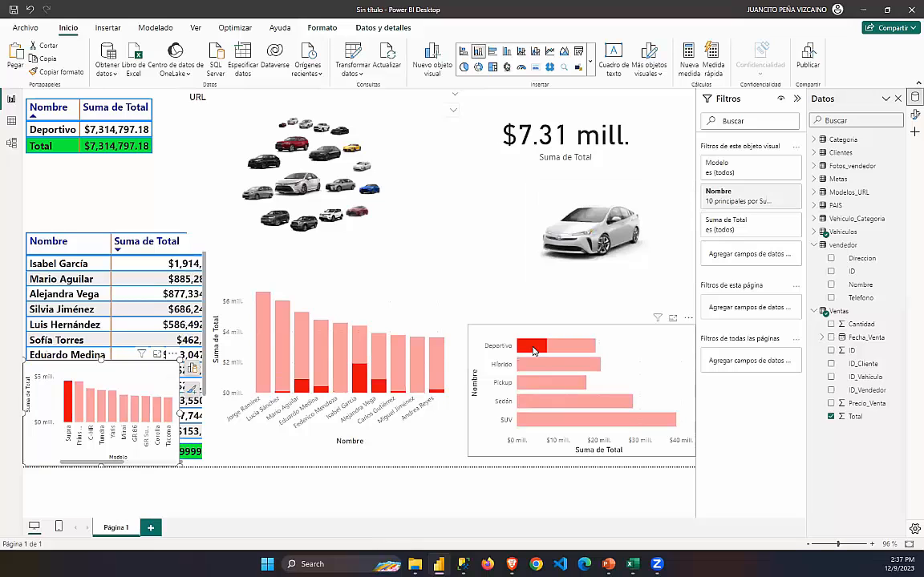
click(533, 352)
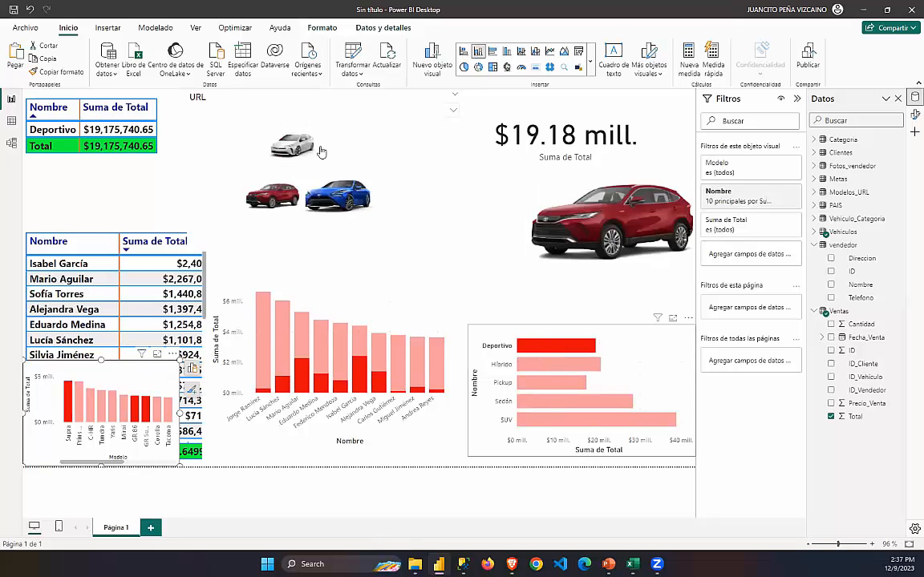
Cross-filter the report by the Híbrido, Pickup, Sedán and SUV bars in turn, and clear the category selection.
click(537, 367)
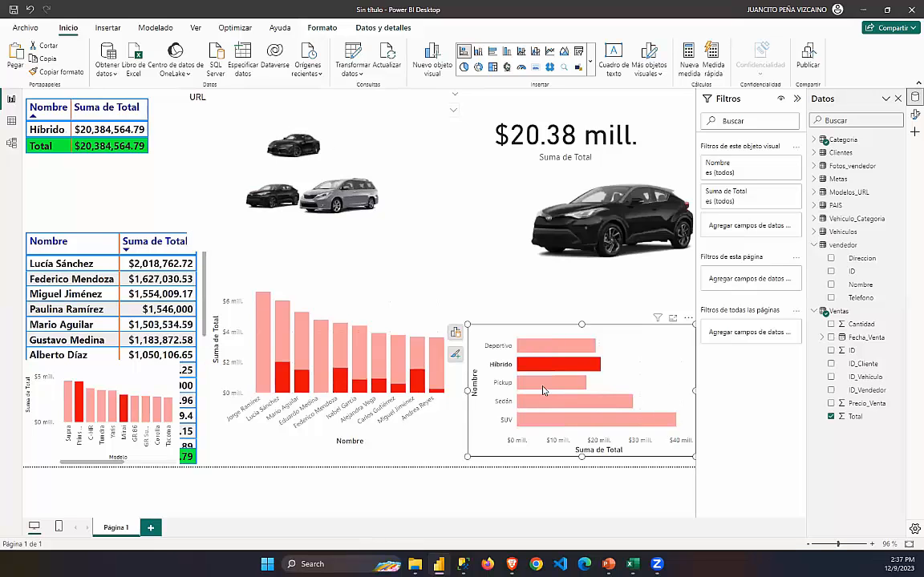
click(523, 383)
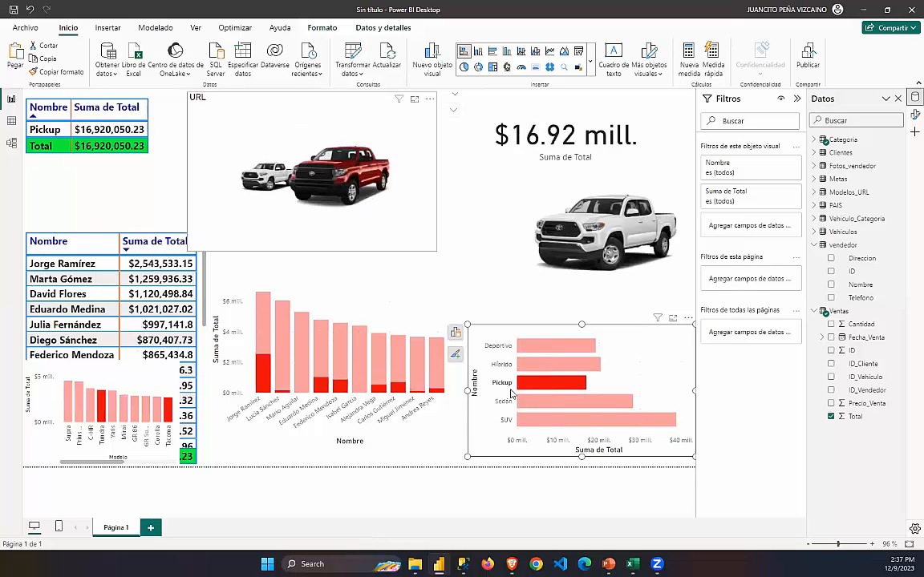
click(533, 402)
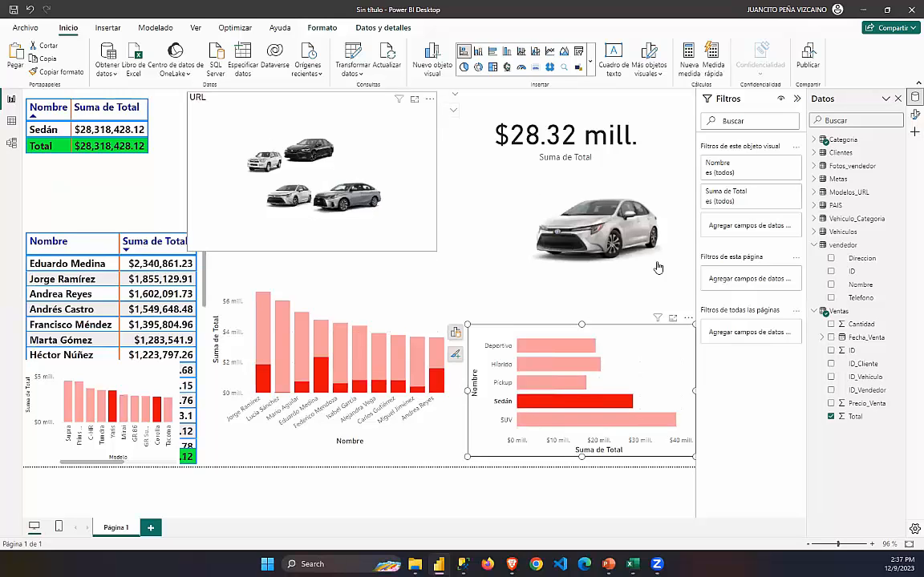
click(535, 419)
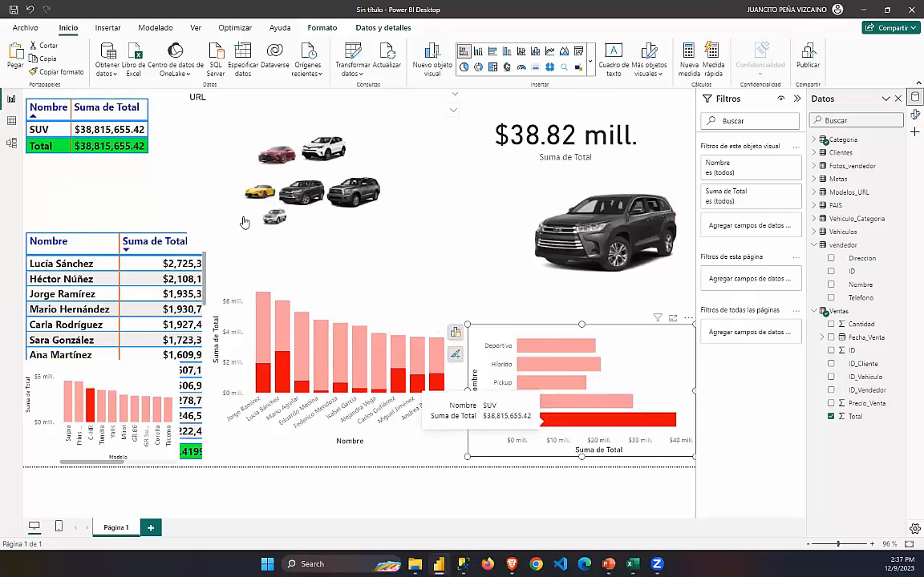
click(218, 198)
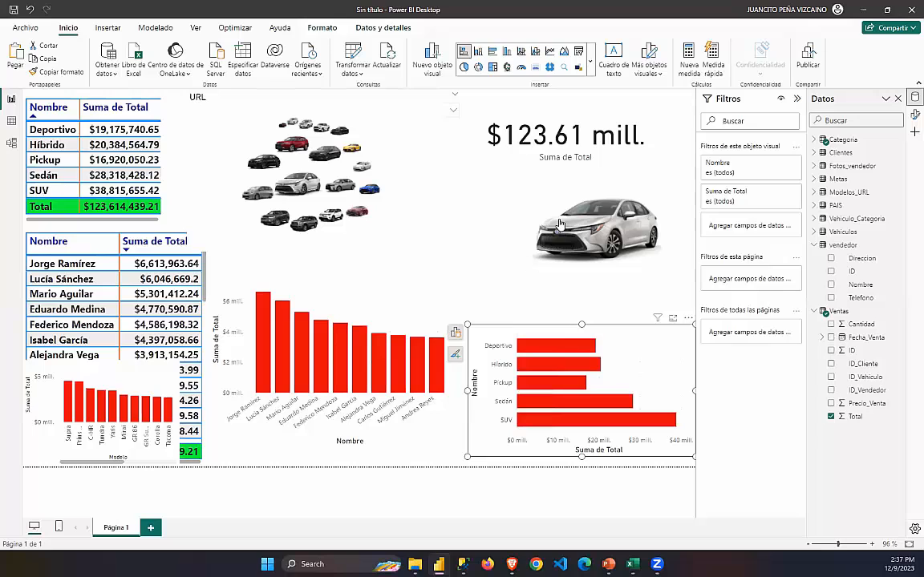
Replace the single vehicle image's URL field with foto_Vendedor_url from the Fotos_vendedor table.
click(545, 204)
click(628, 227)
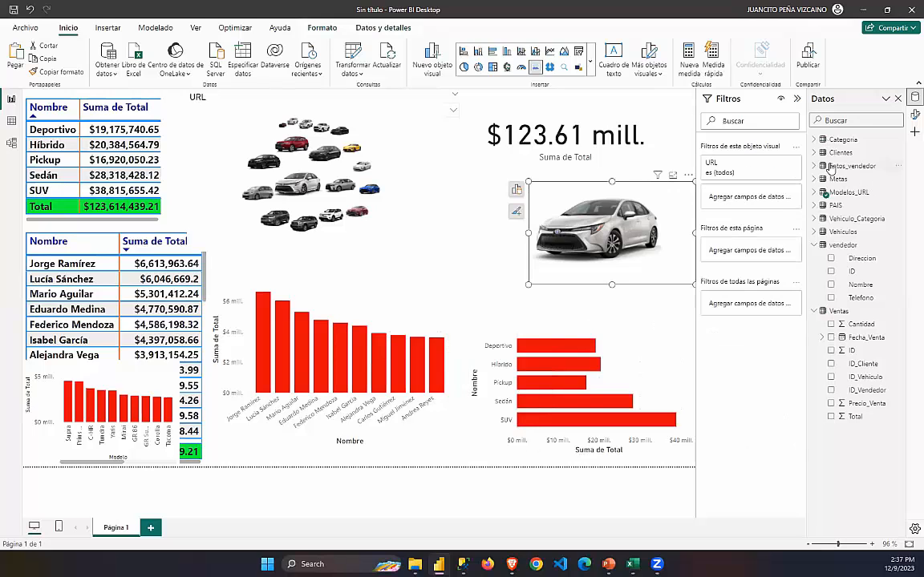
click(814, 165)
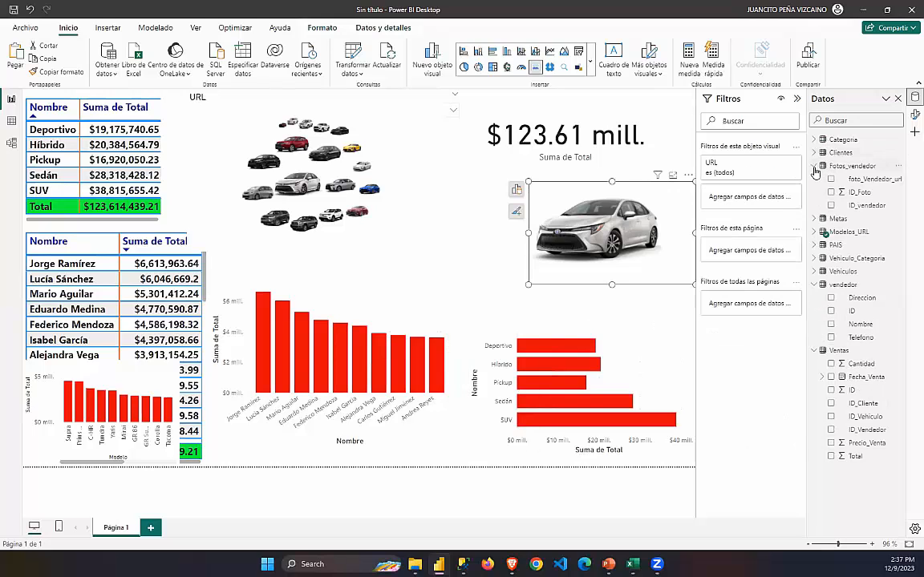
click(515, 192)
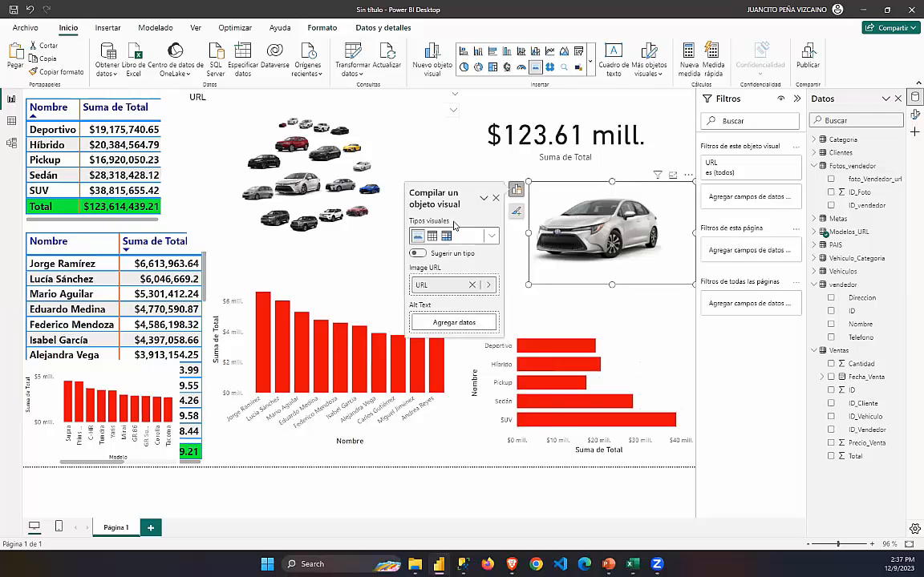
click(473, 287)
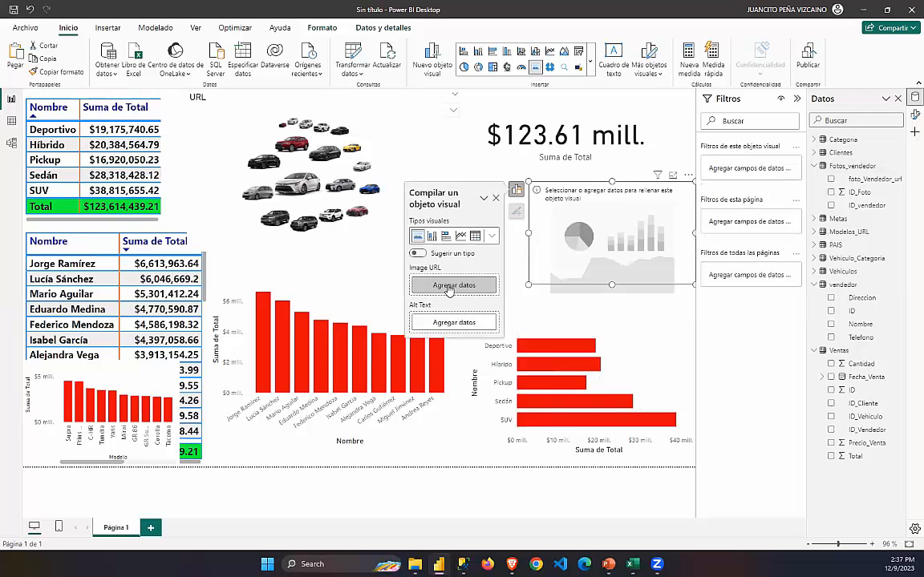
click(450, 287)
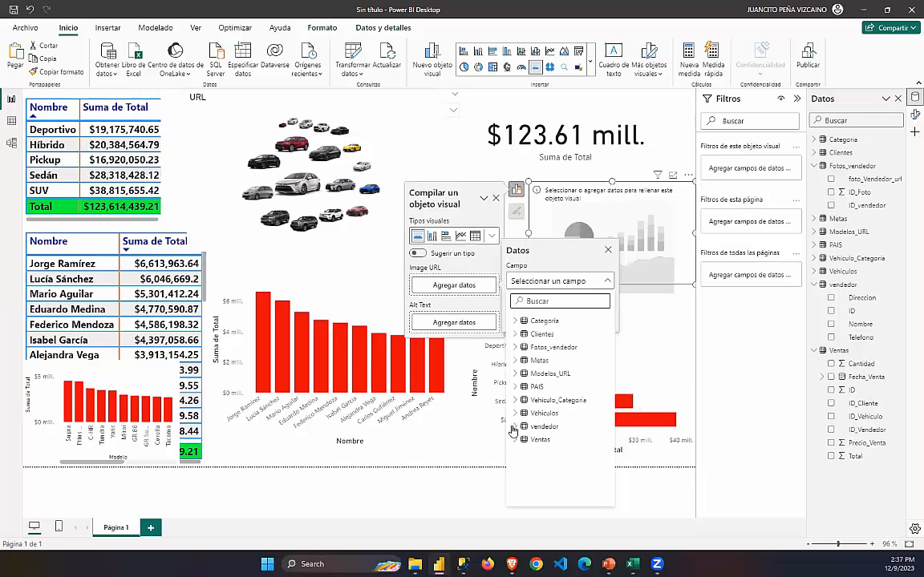
click(521, 349)
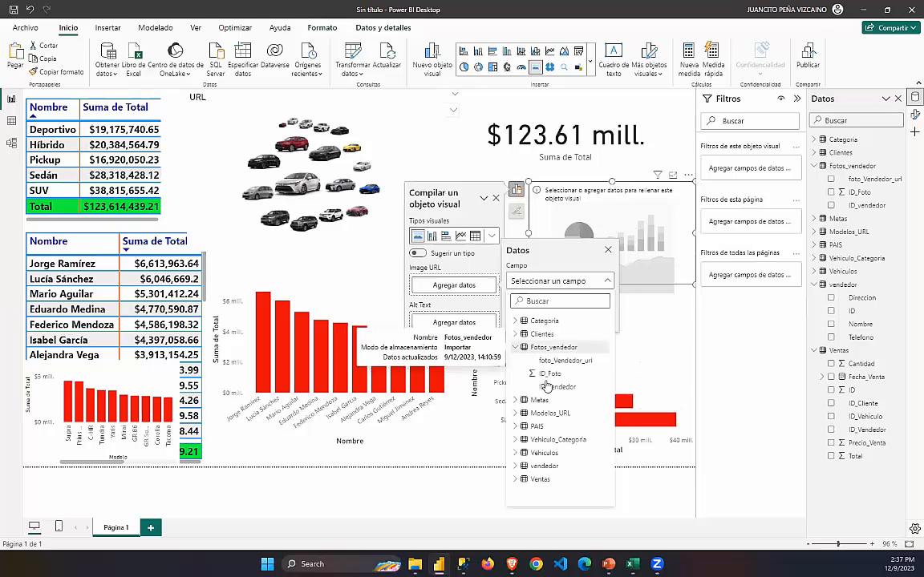
click(564, 362)
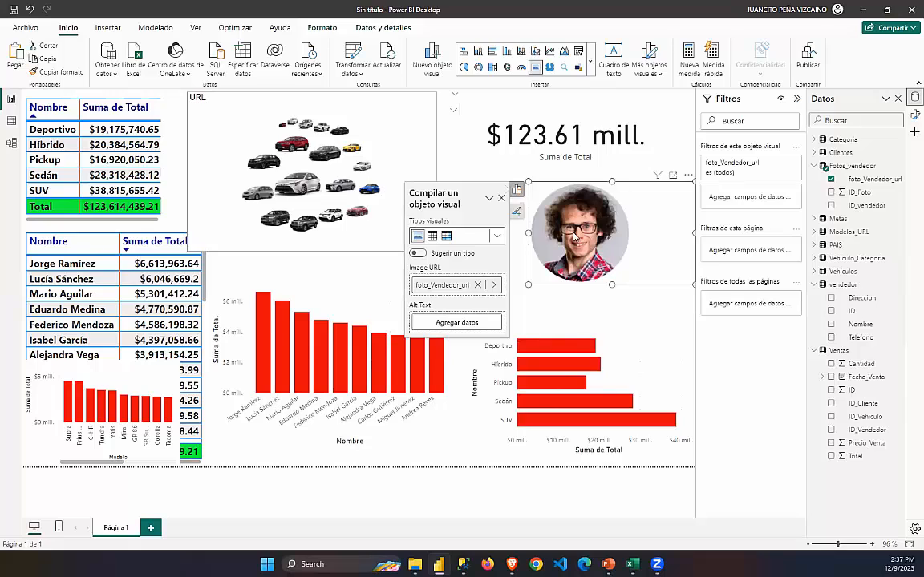
Set the seller photo's image scaling to Fit and make the visual slightly taller.
click(914, 116)
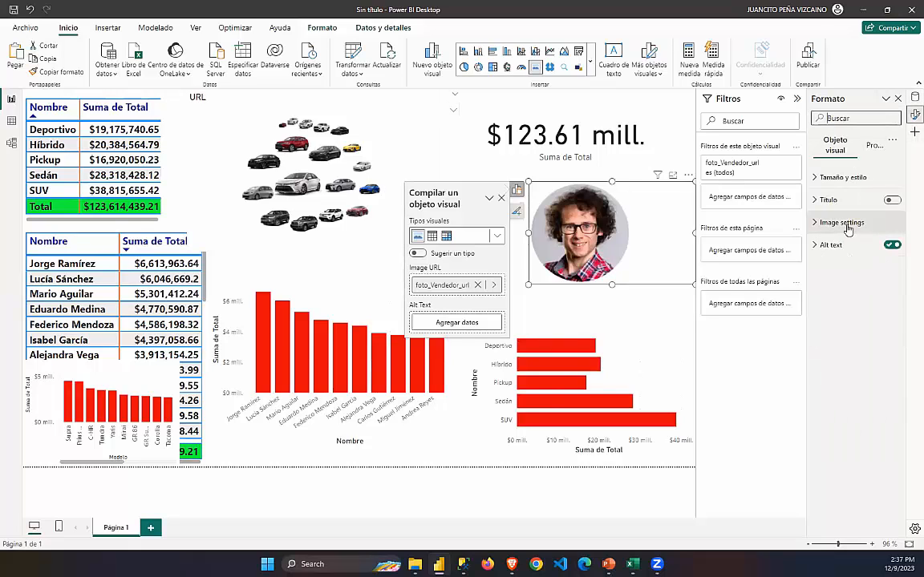
click(842, 223)
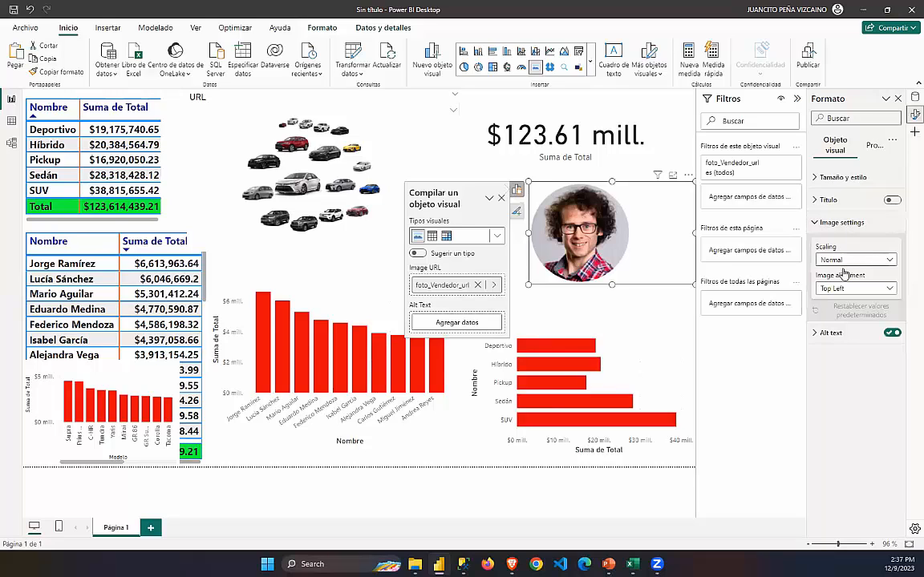
click(844, 265)
click(829, 286)
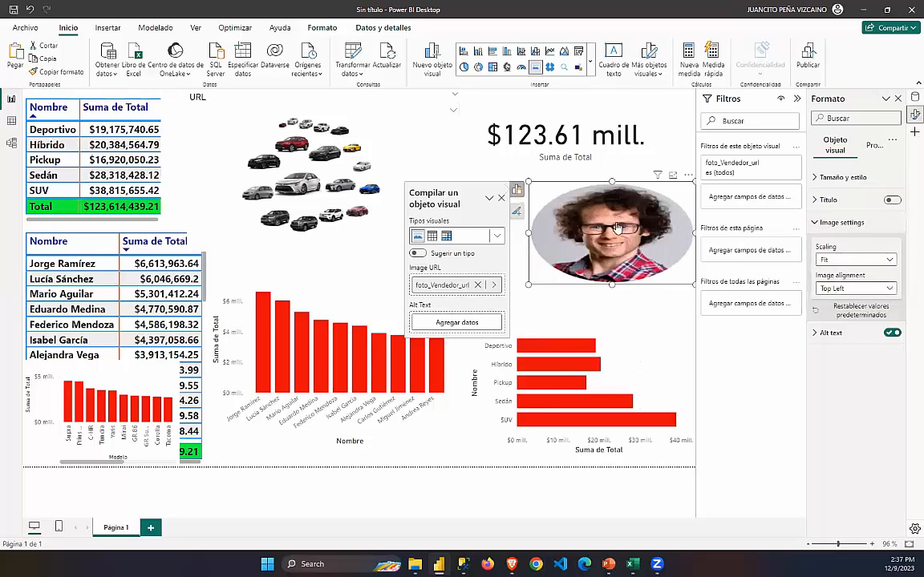
drag(611, 283, 612, 303)
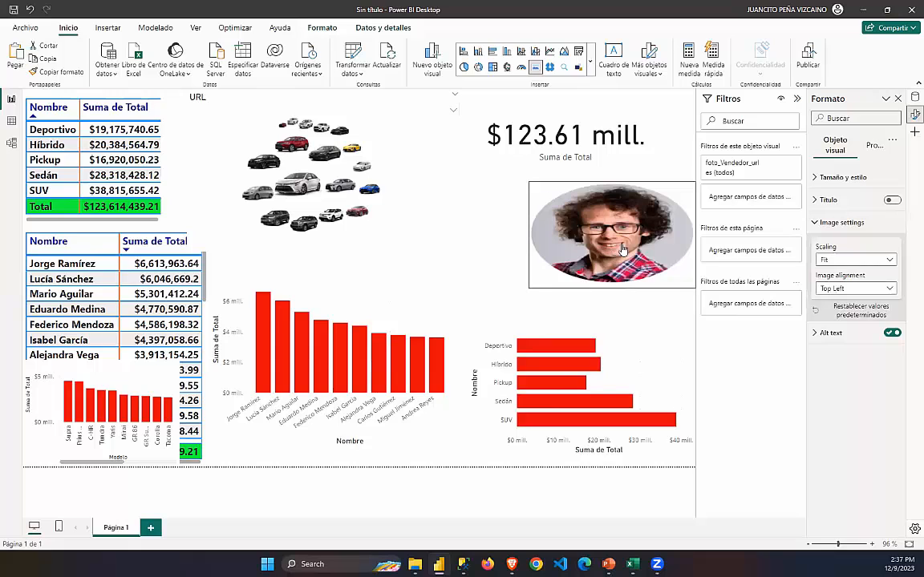
Try the None scaling on the seller photo, set its image alignment to Top Center, and restore the scaling to Fit.
click(834, 261)
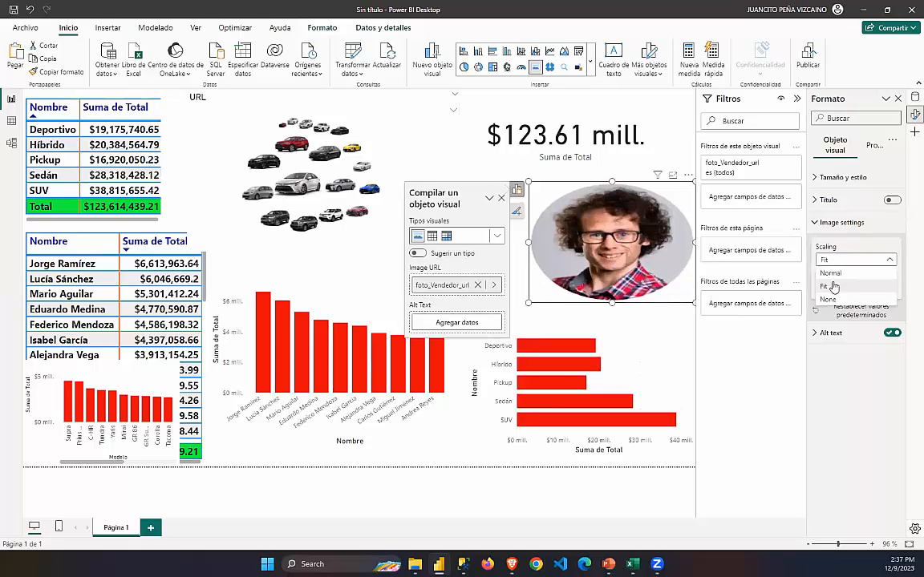
click(831, 300)
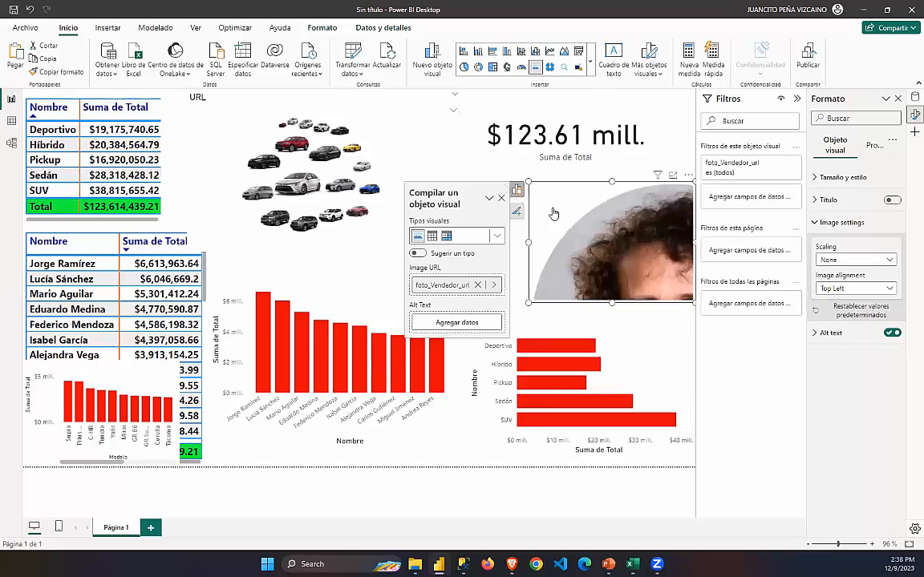
click(848, 291)
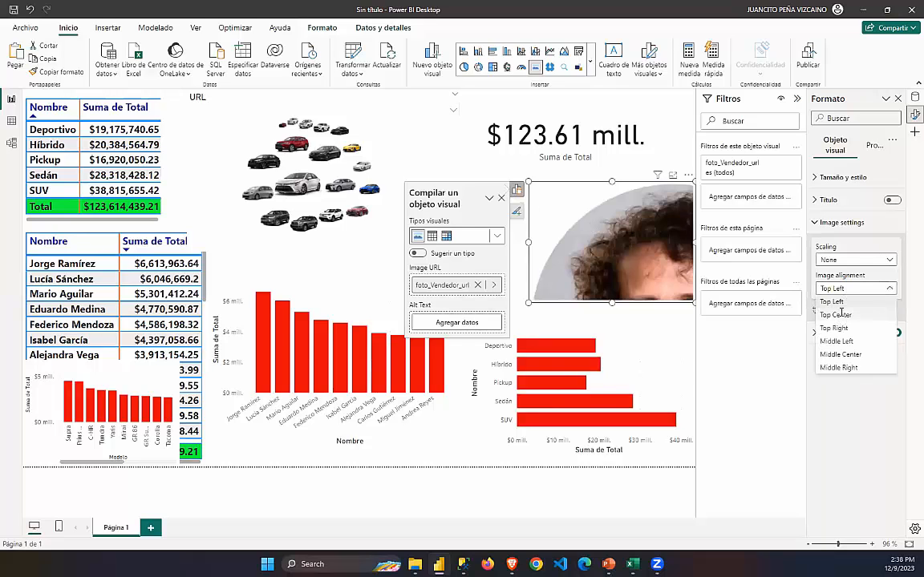
click(841, 314)
click(857, 262)
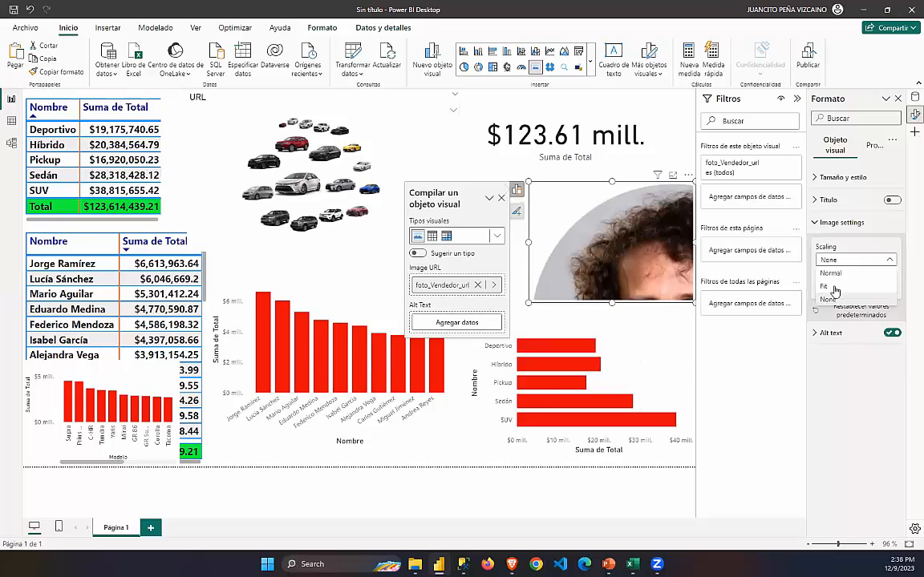
click(832, 287)
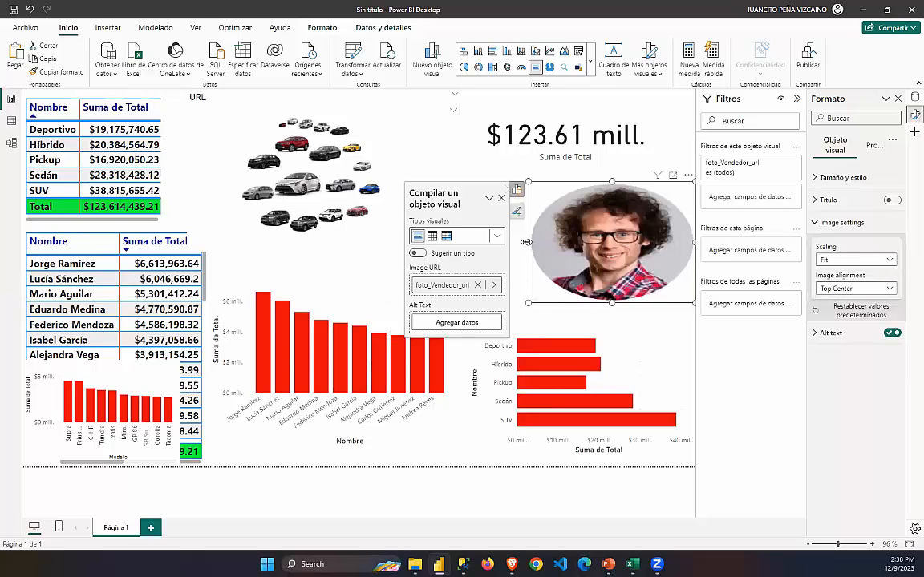
Narrow and slightly shorten the seller photo visual, and place it just above the category bar chart.
drag(549, 244, 583, 247)
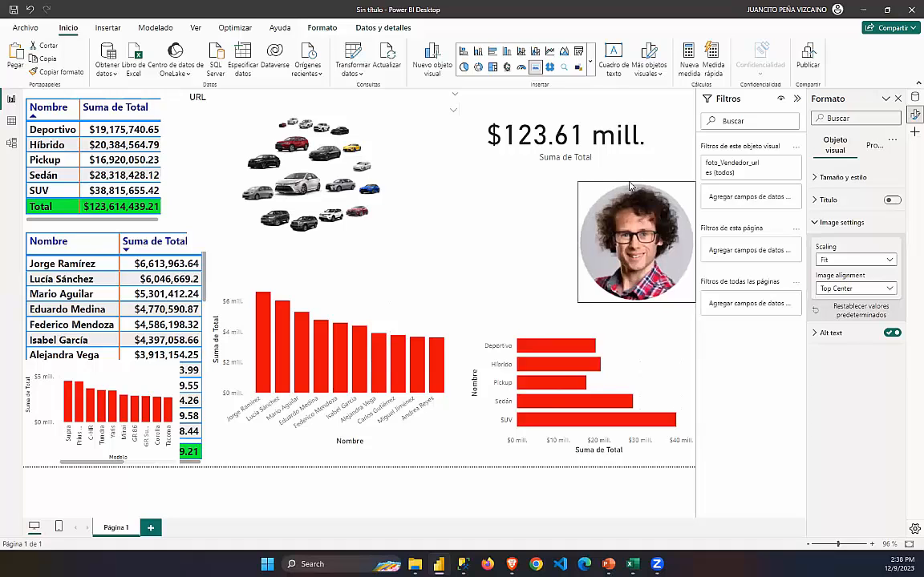
click(632, 185)
drag(636, 182, 636, 192)
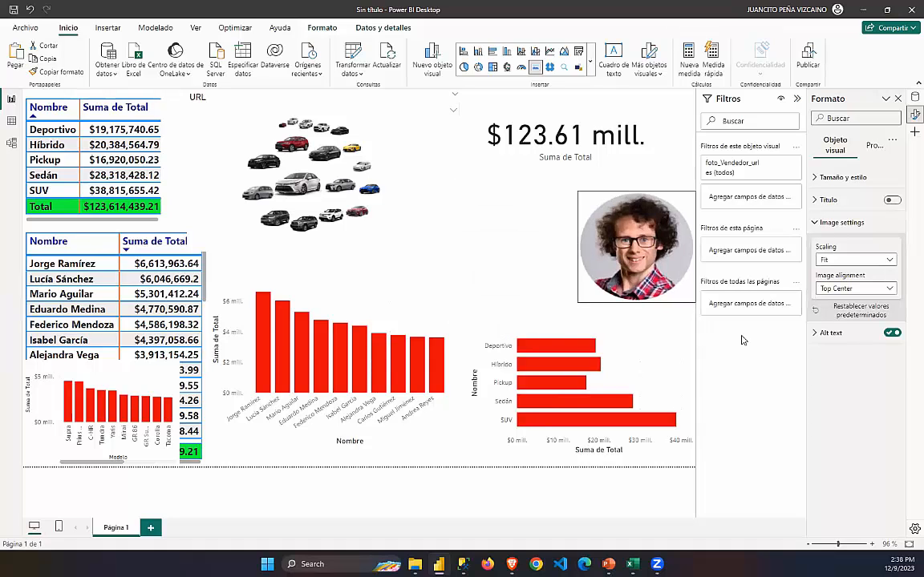
click(650, 330)
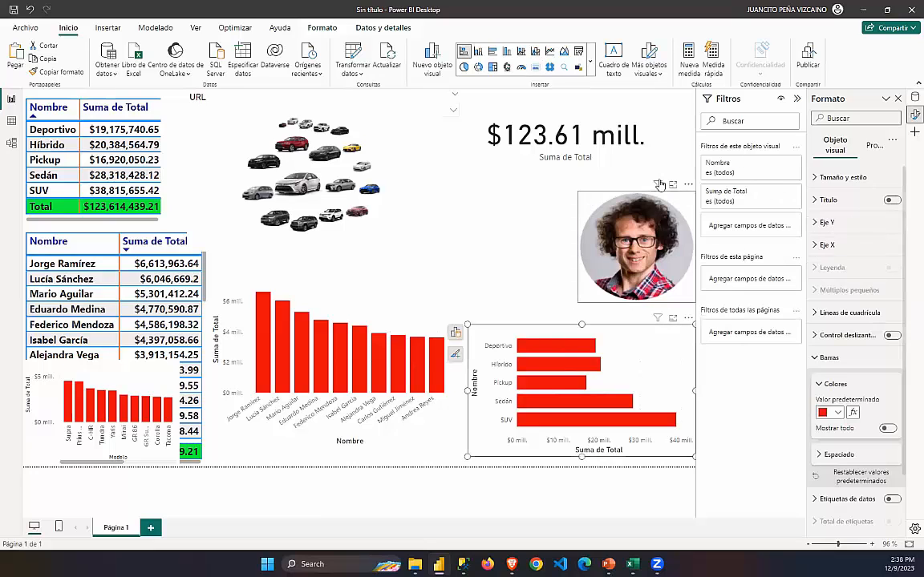
drag(684, 193, 586, 171)
drag(662, 184, 592, 182)
drag(683, 196, 673, 200)
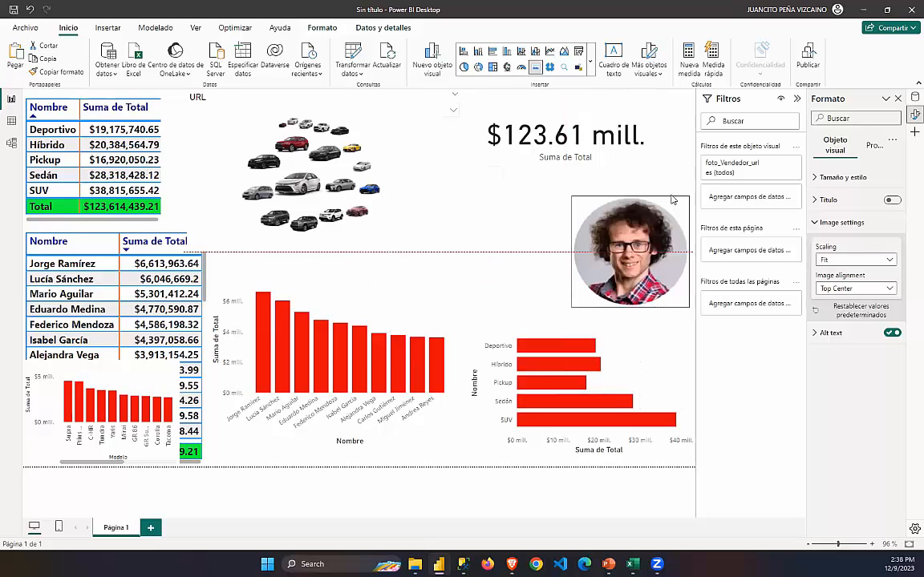
Test whether single seller columns of the seller chart change the seller photo, and clear the selection.
click(262, 368)
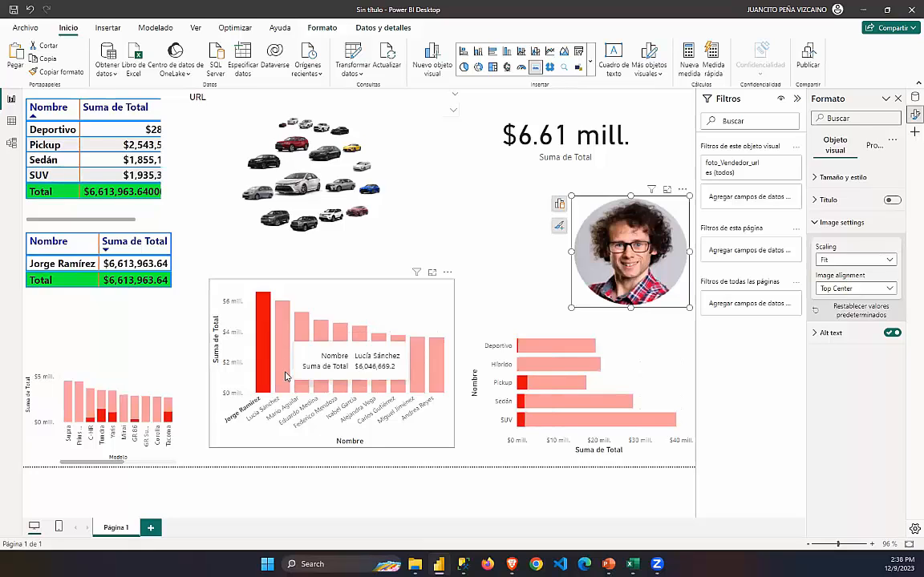
click(285, 376)
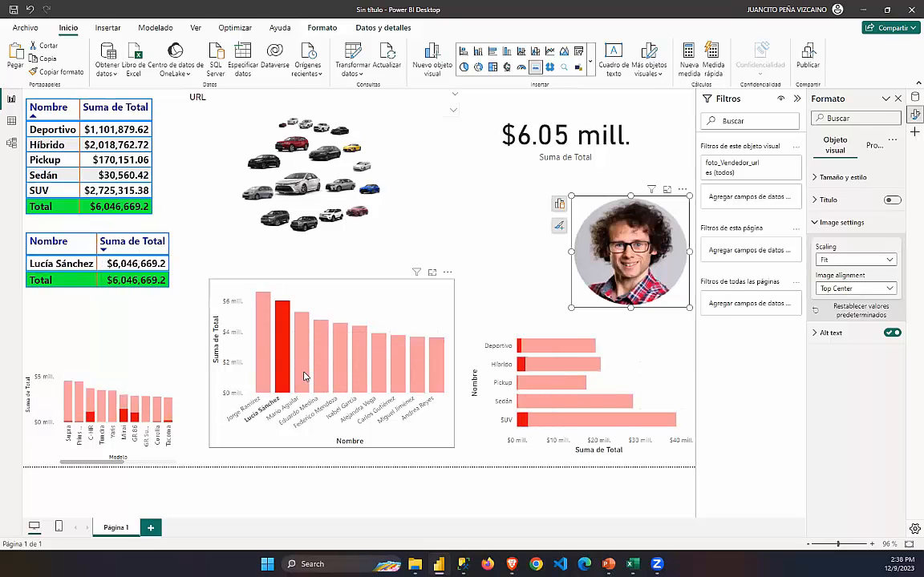
click(304, 374)
click(321, 368)
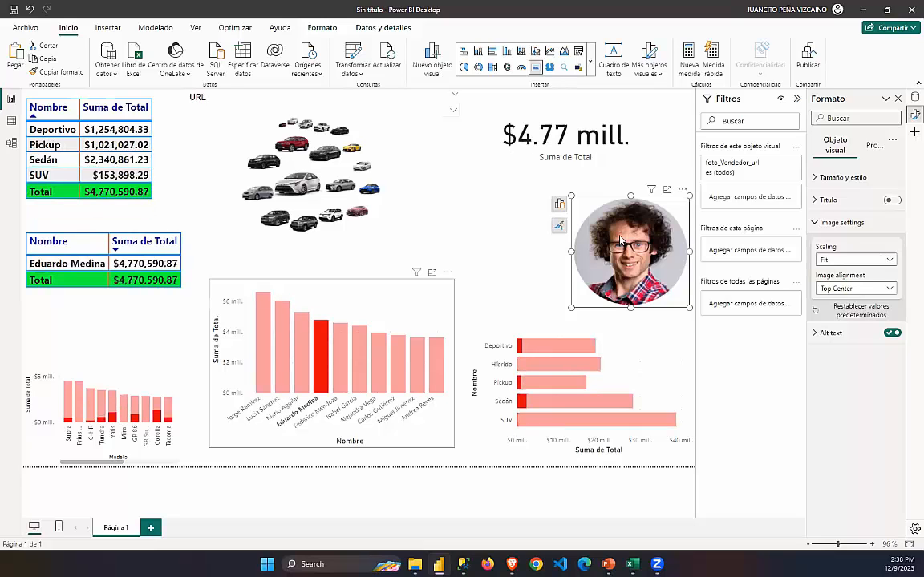
double_click(623, 261)
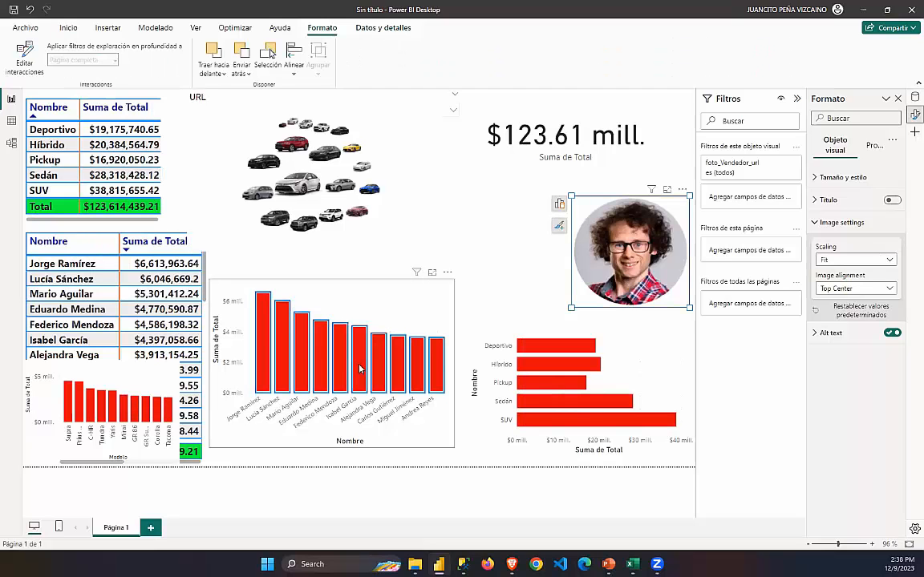
click(360, 369)
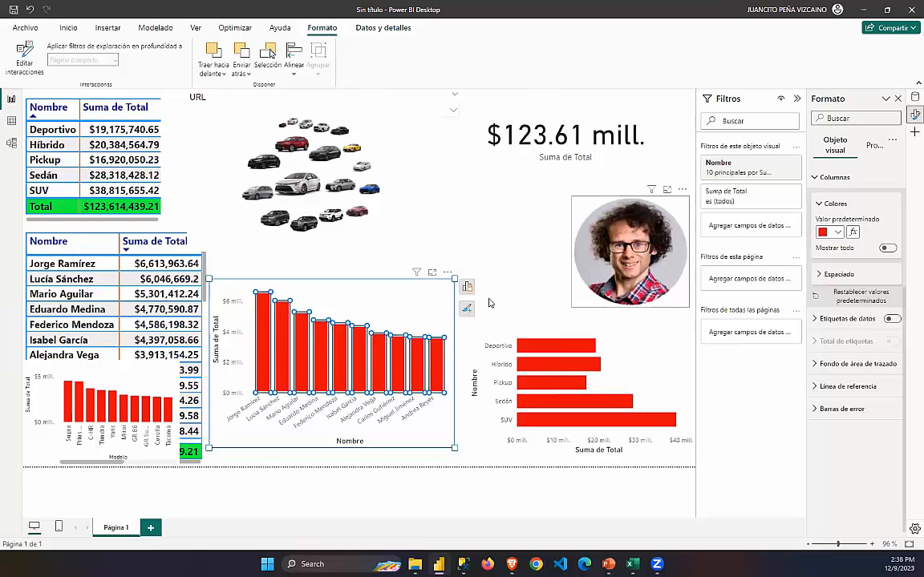
click(423, 185)
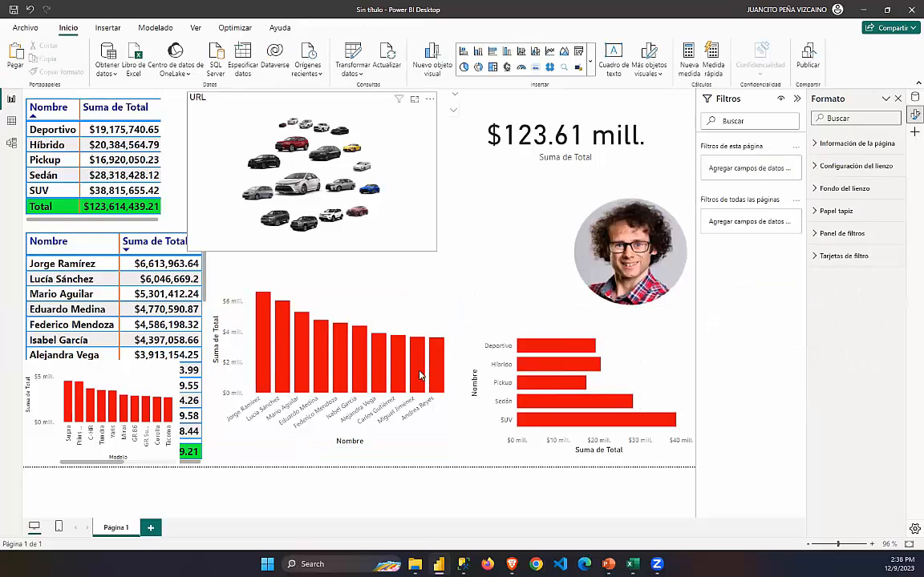
click(418, 376)
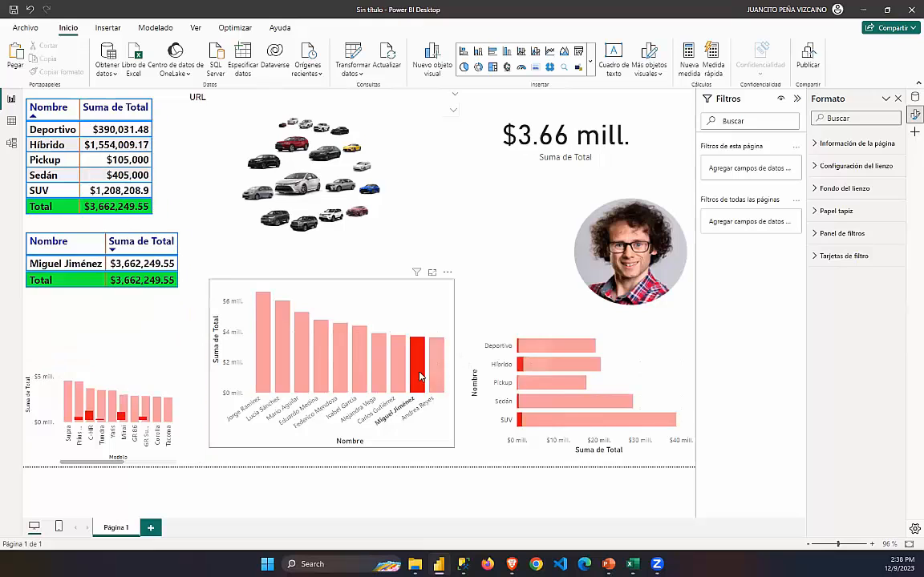
click(475, 216)
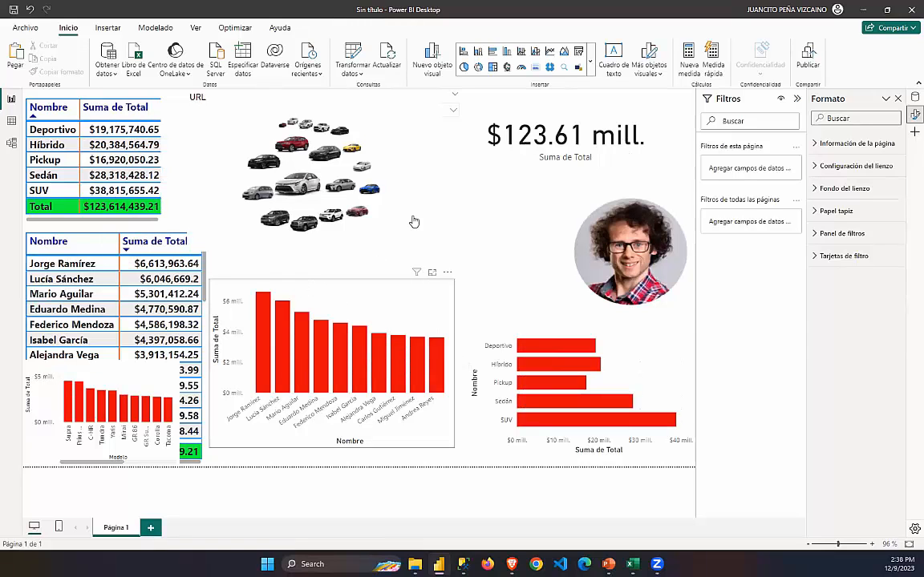
Shift the seller column chart slightly down and away from the seller table.
drag(392, 240, 399, 238)
drag(354, 298, 309, 295)
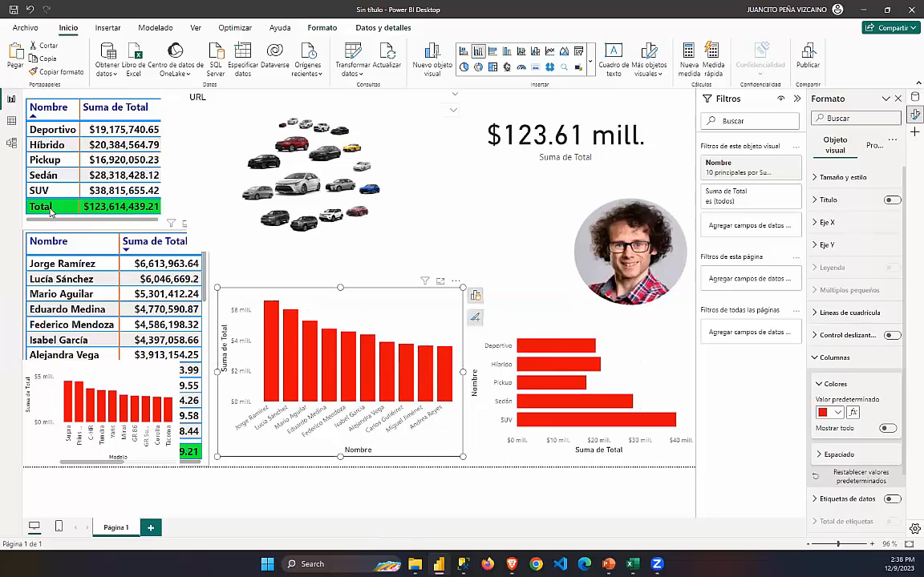
Cross-filter the report by the first row of the seller table, and clear that selection.
click(74, 278)
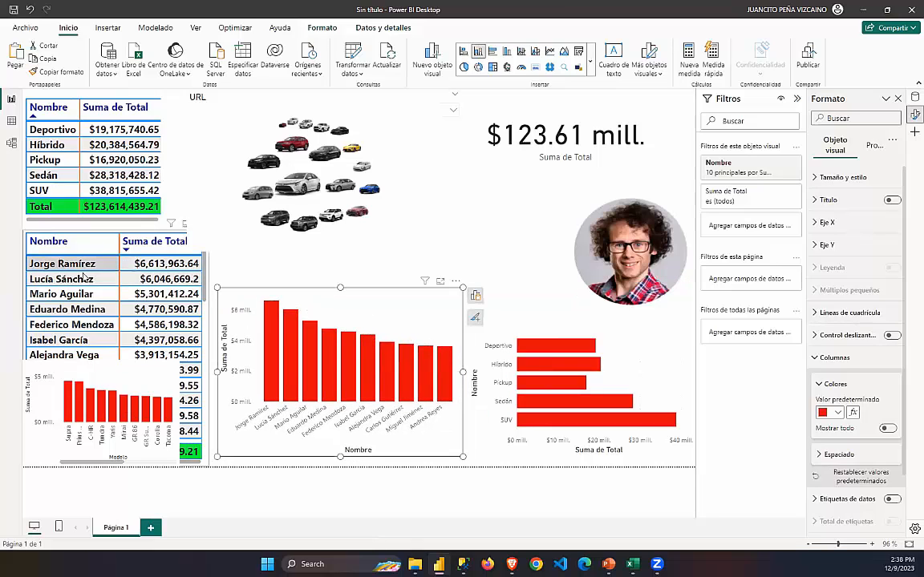
click(110, 264)
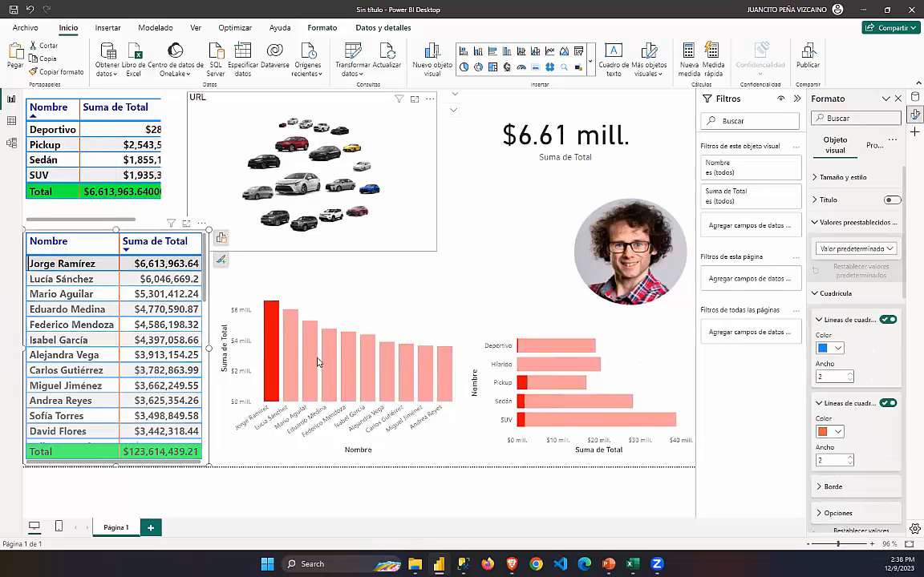
click(46, 265)
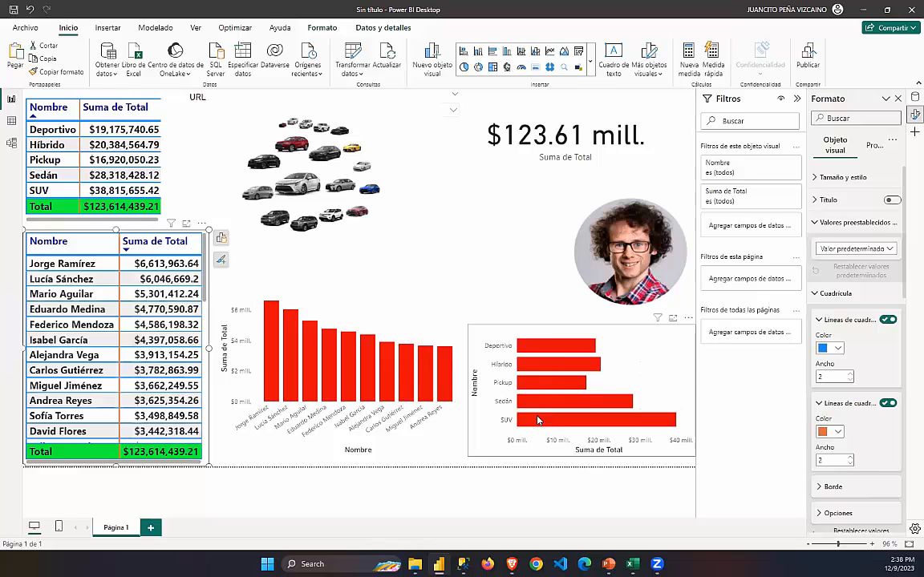
Cross-filter the report by the category bars from SUV up to Deportivo, and clear the Deportivo selection.
click(538, 420)
click(537, 408)
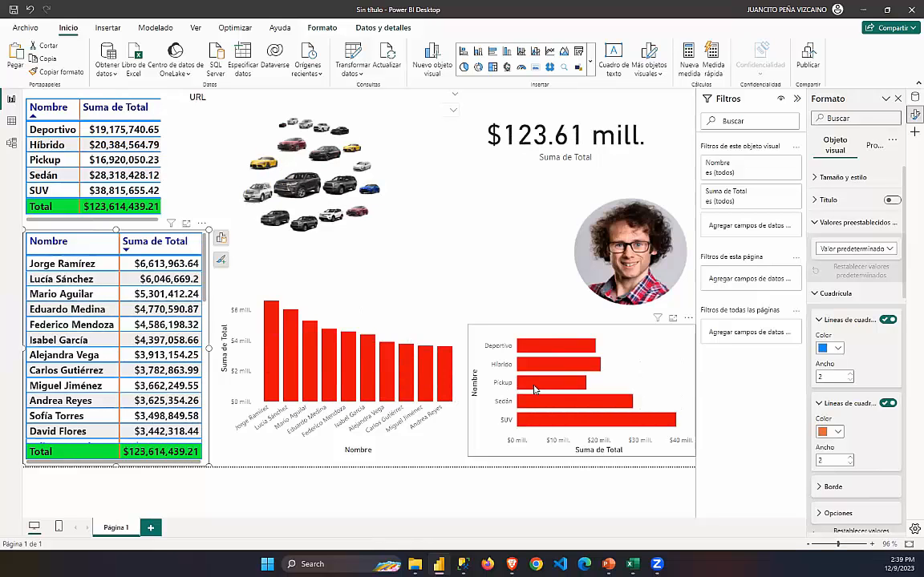
click(535, 398)
click(535, 367)
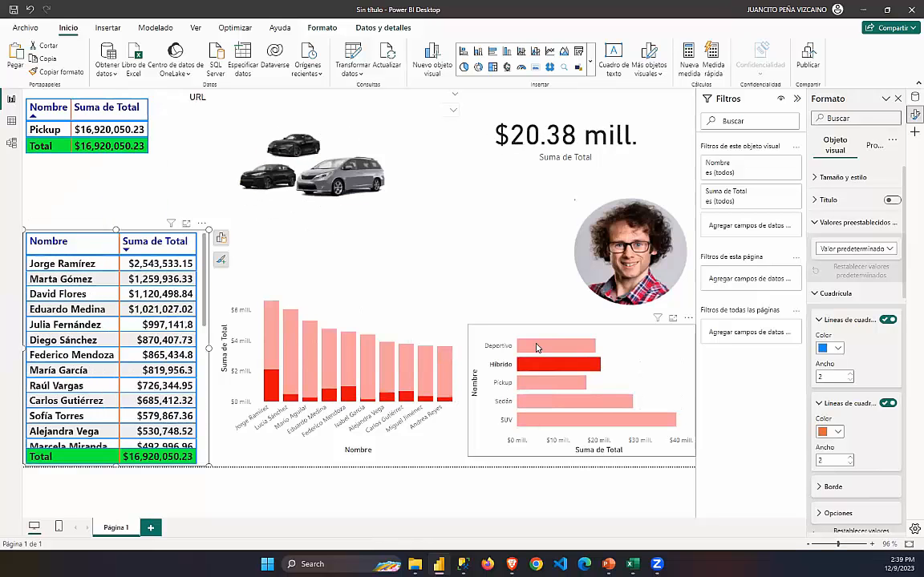
click(536, 347)
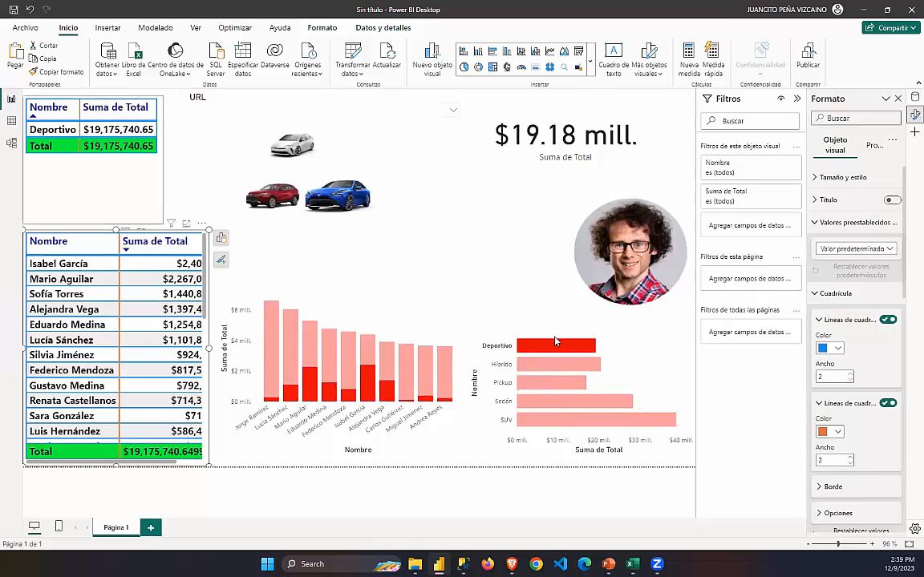
click(557, 344)
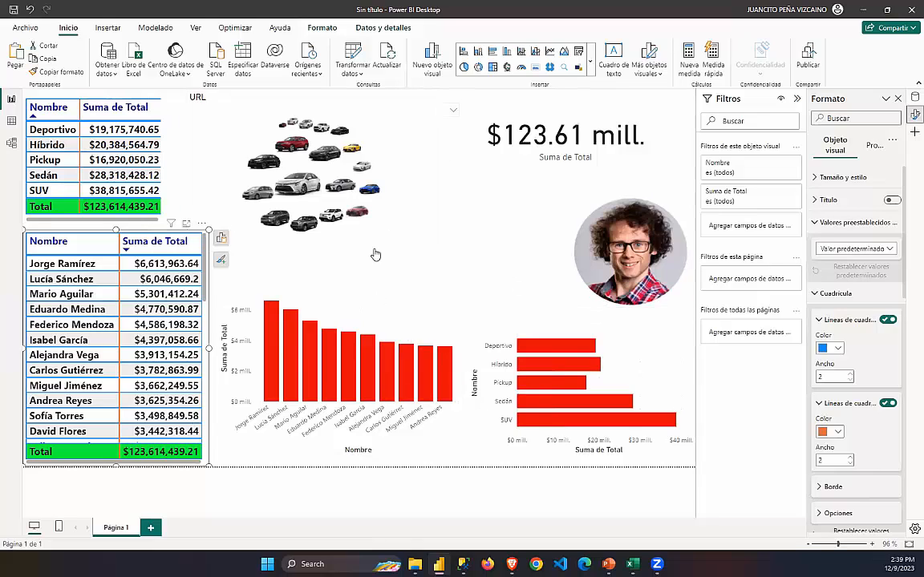
Move the seller column chart beneath the vehicle image grid and the model column chart between the grid and the seller photo.
drag(349, 317, 324, 327)
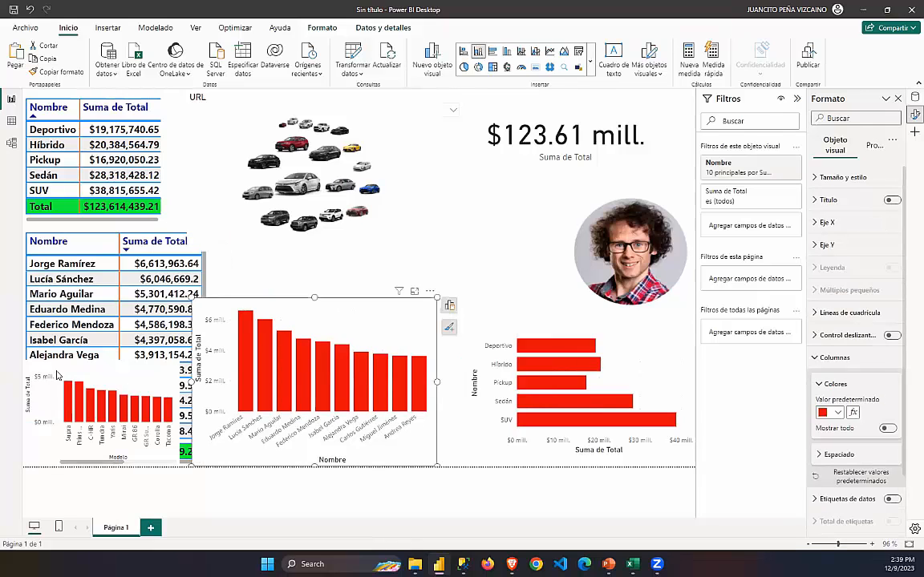
drag(479, 203, 429, 191)
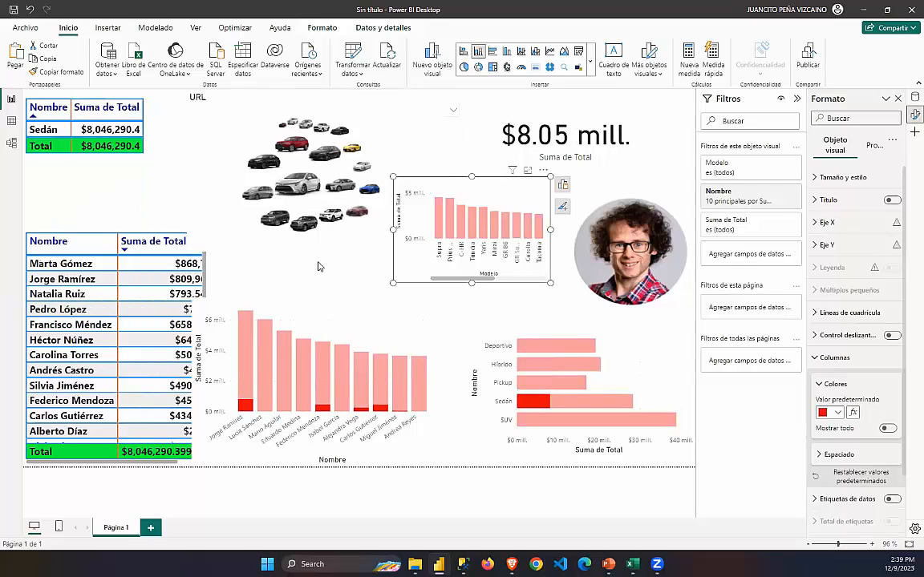
Add a second report page and insert a matrix visual on it.
click(507, 67)
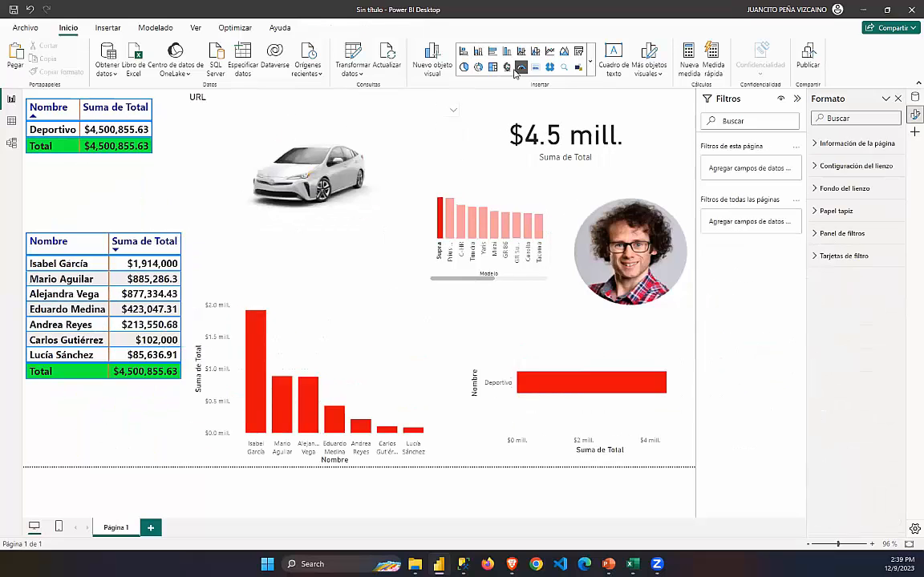
click(592, 73)
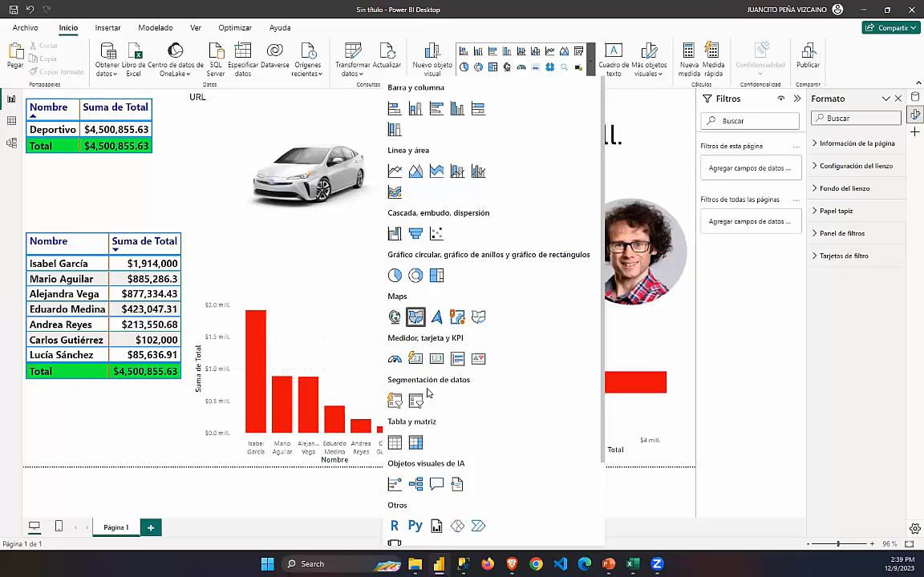
drag(413, 442, 185, 431)
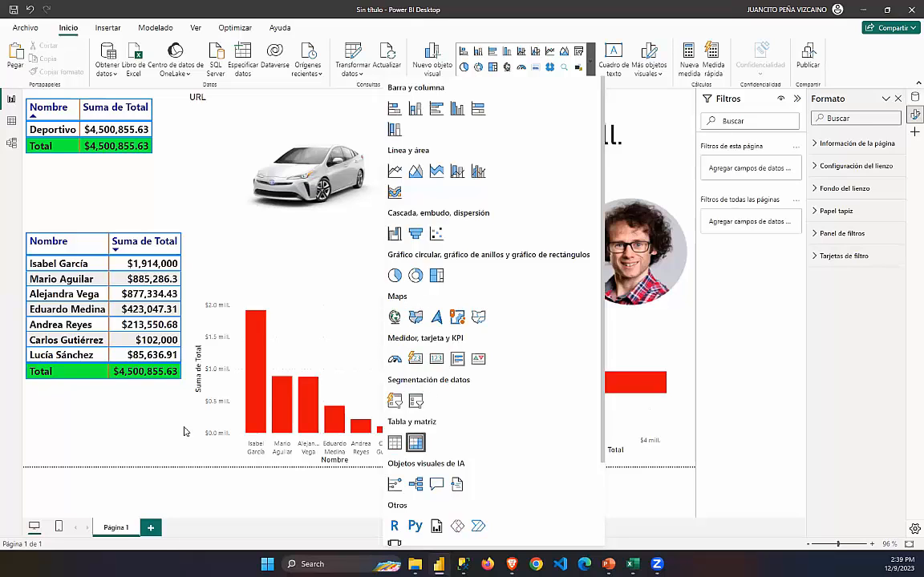
click(155, 542)
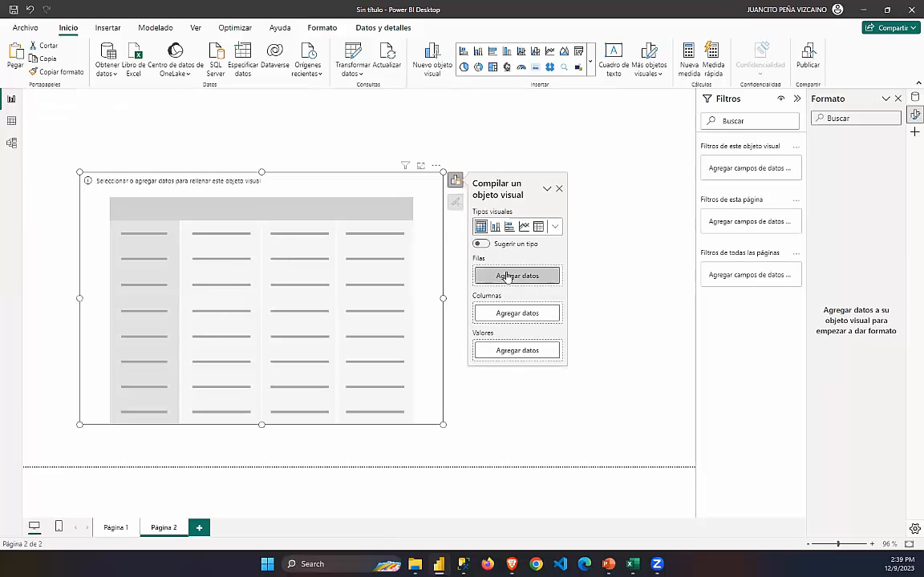
Add Modelo from Vehiculos and NOMBRE_PAIS from PAIS as the matrix's row levels, and check the country breakdown of the 4Runner row.
click(537, 282)
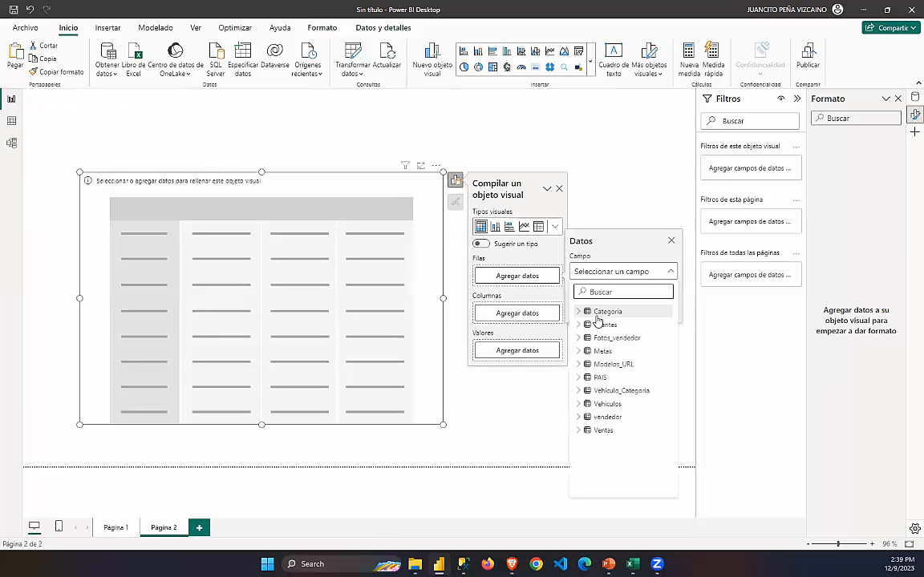
click(583, 405)
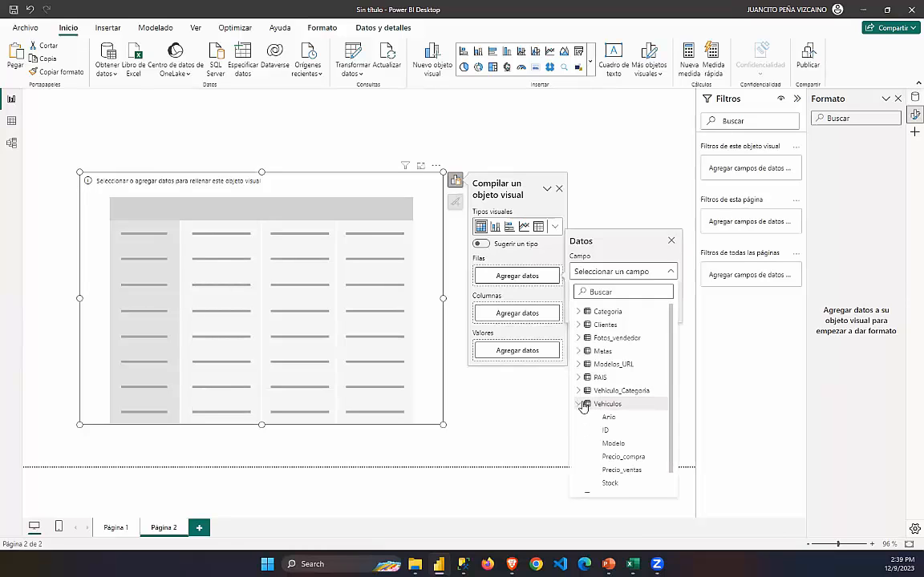
click(612, 445)
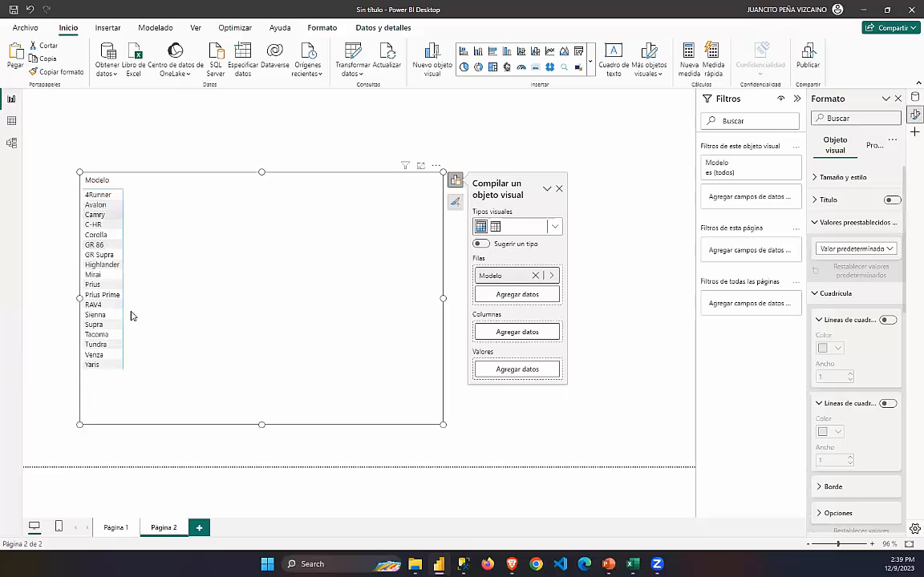
click(526, 295)
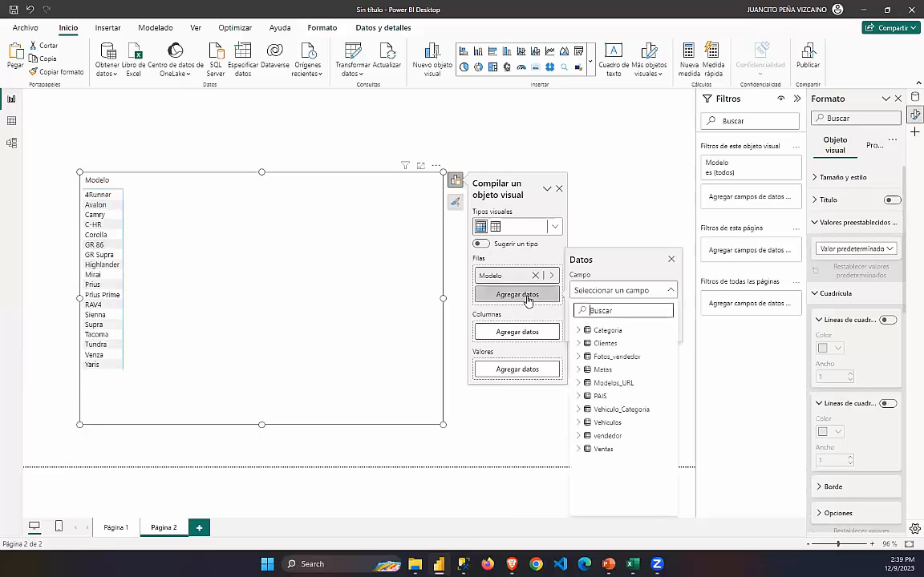
click(580, 398)
click(598, 423)
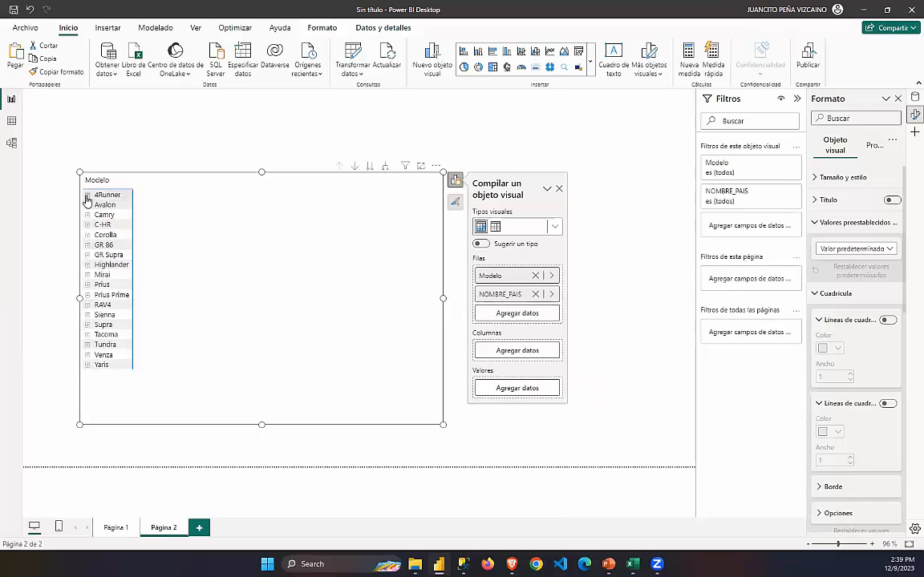
click(87, 195)
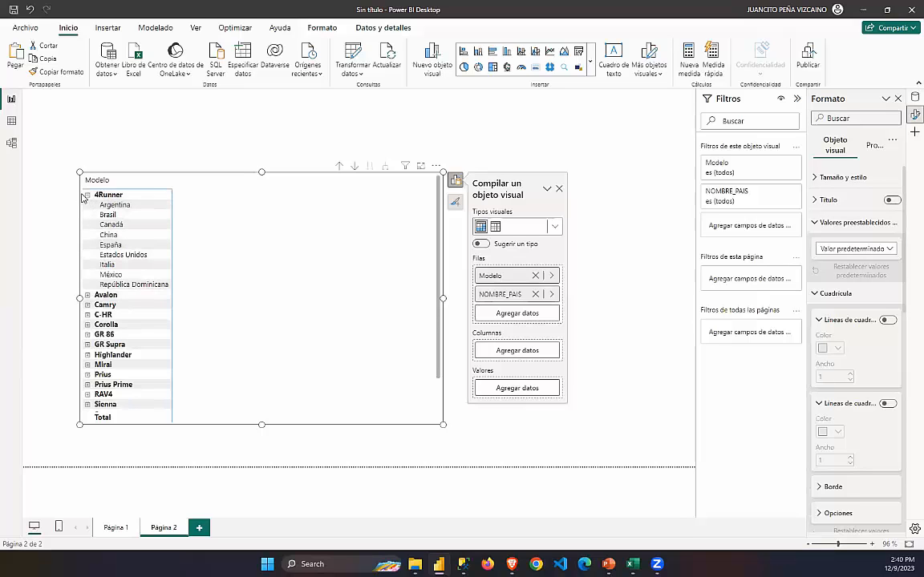
key(ctrl+z)
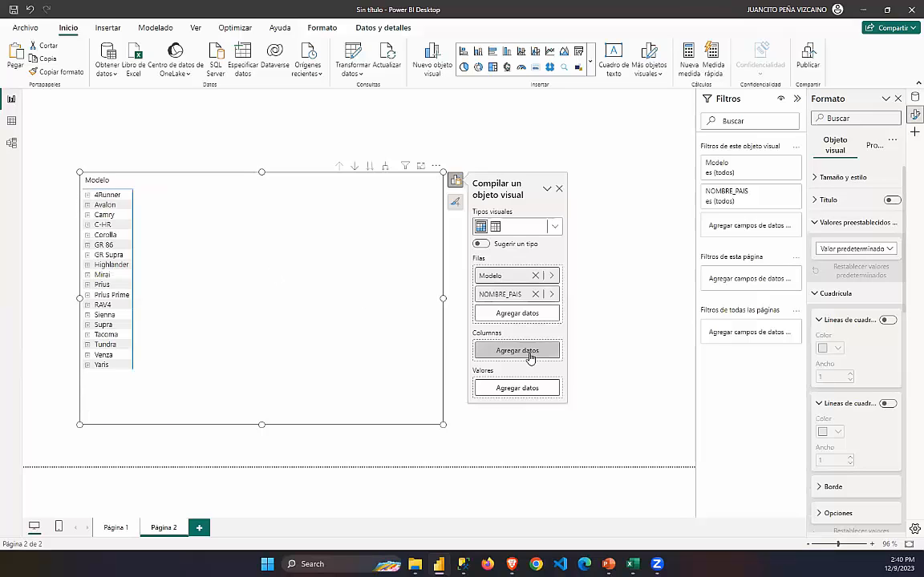
Add the sums of Cantidad and Total from Ventas as matrix values with Cantidad first, and expand the 4Runner row.
click(514, 389)
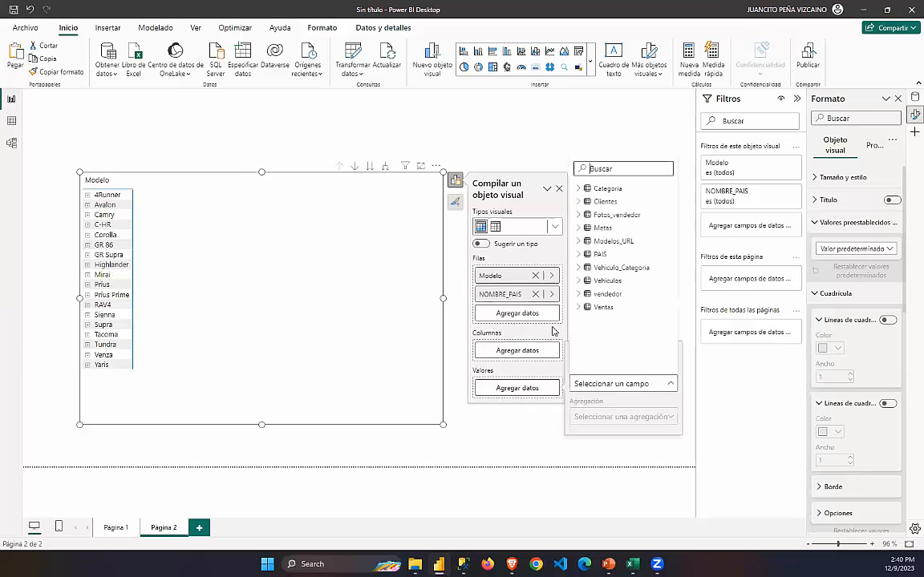
click(579, 307)
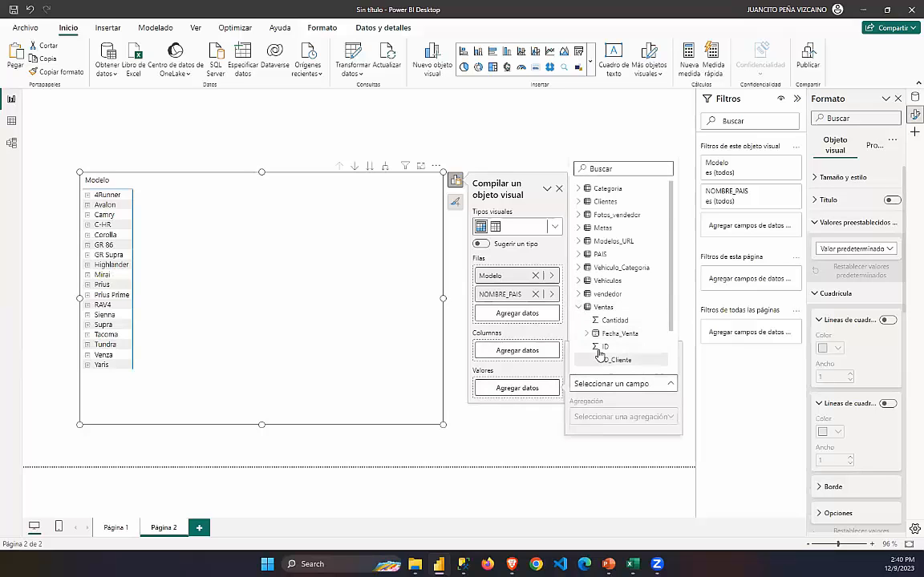
scroll(617, 353, down, 2)
click(608, 365)
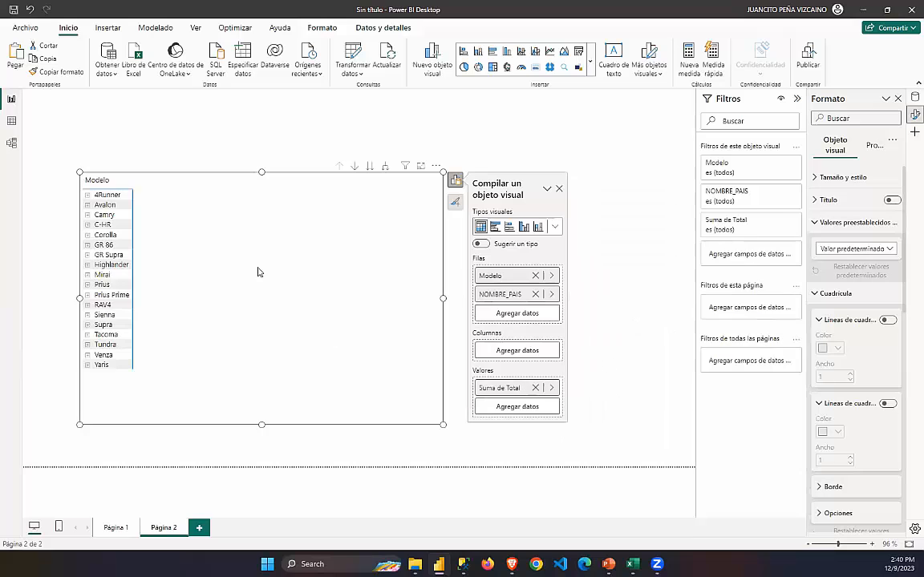
click(530, 406)
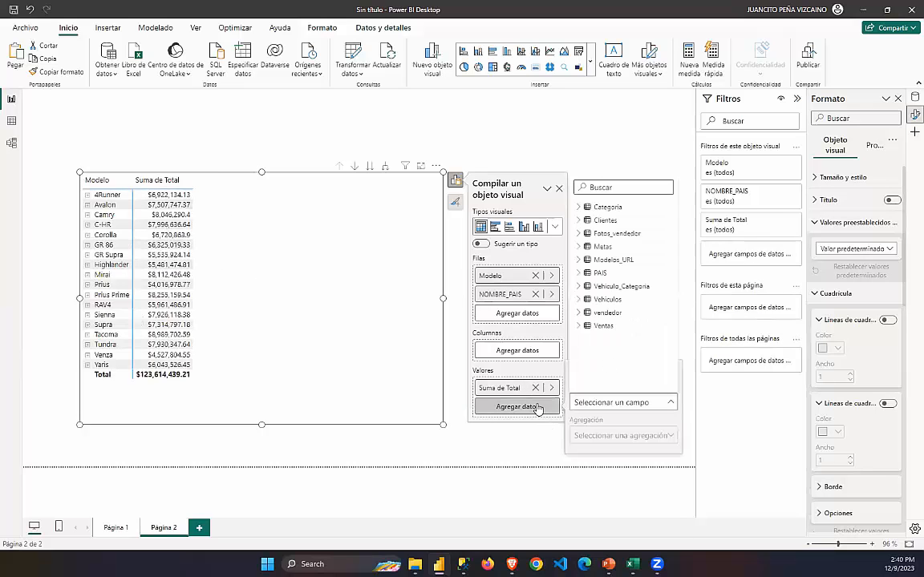
click(579, 326)
click(614, 340)
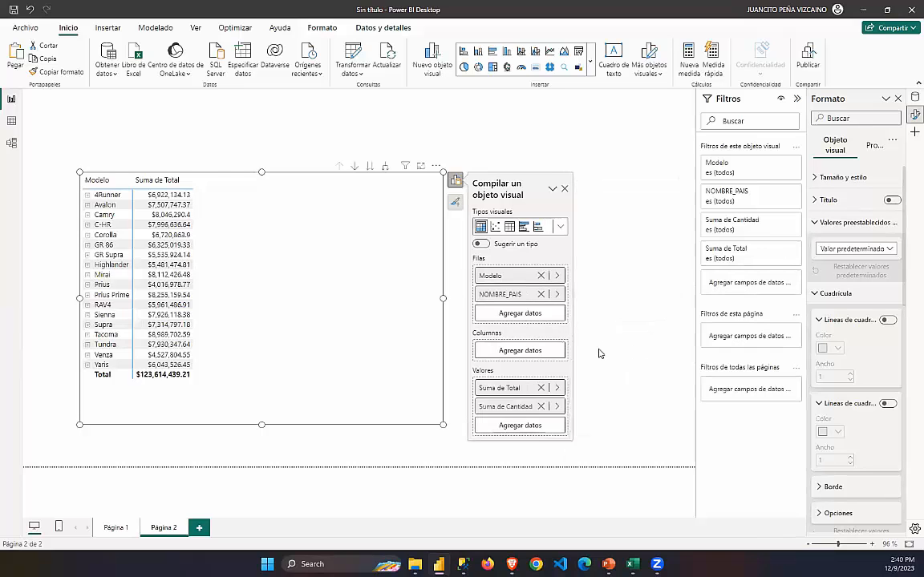
drag(507, 406, 533, 422)
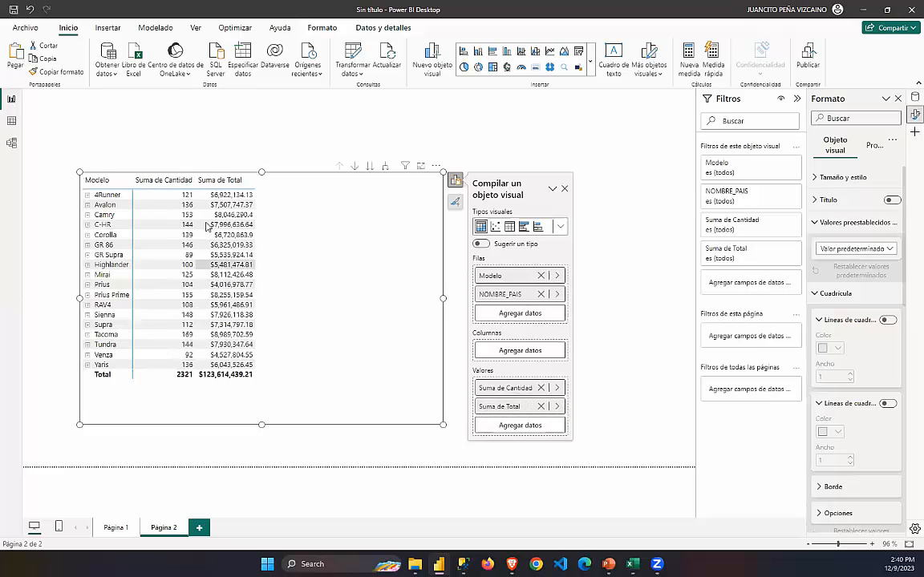
click(87, 197)
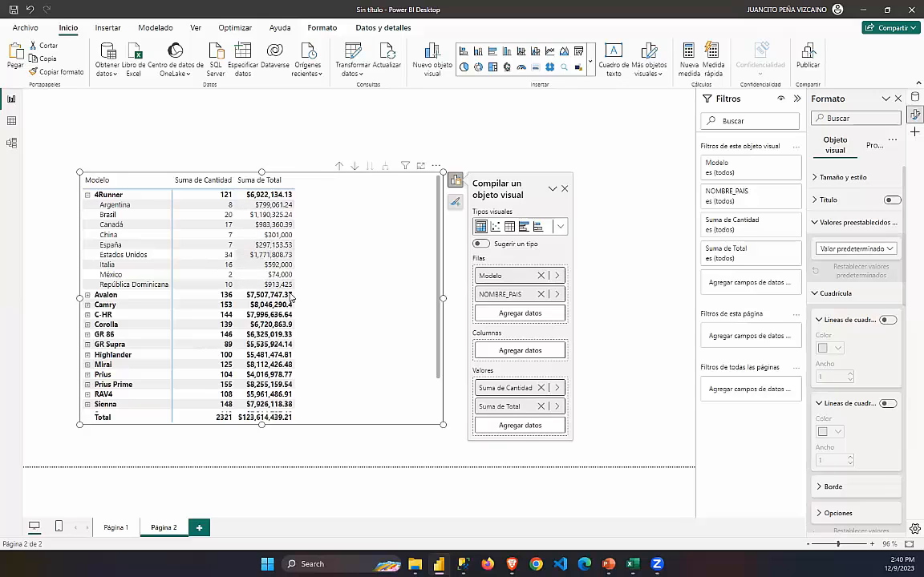
Try the sum of MontoMeta from the Metas table as a third matrix value, and remove it.
click(517, 425)
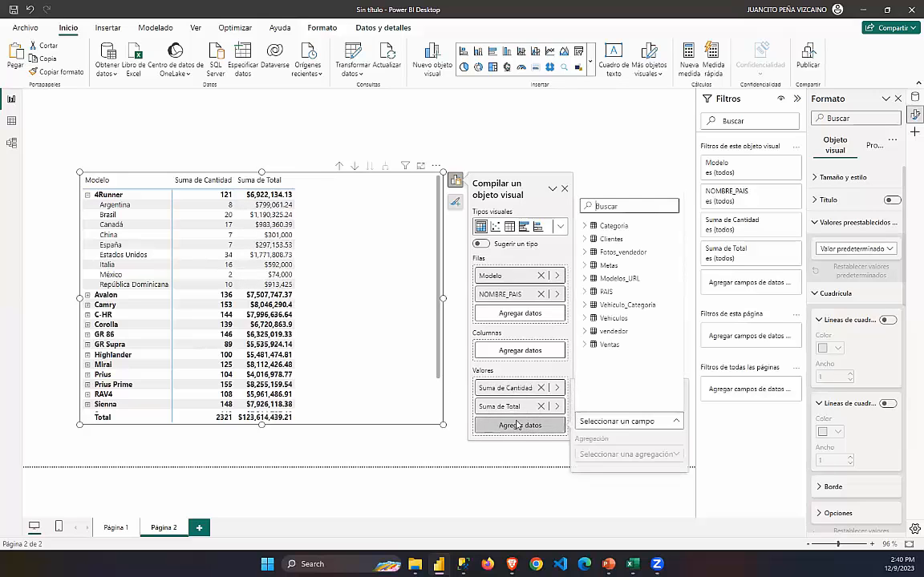
click(609, 344)
scroll(633, 360, down, 1)
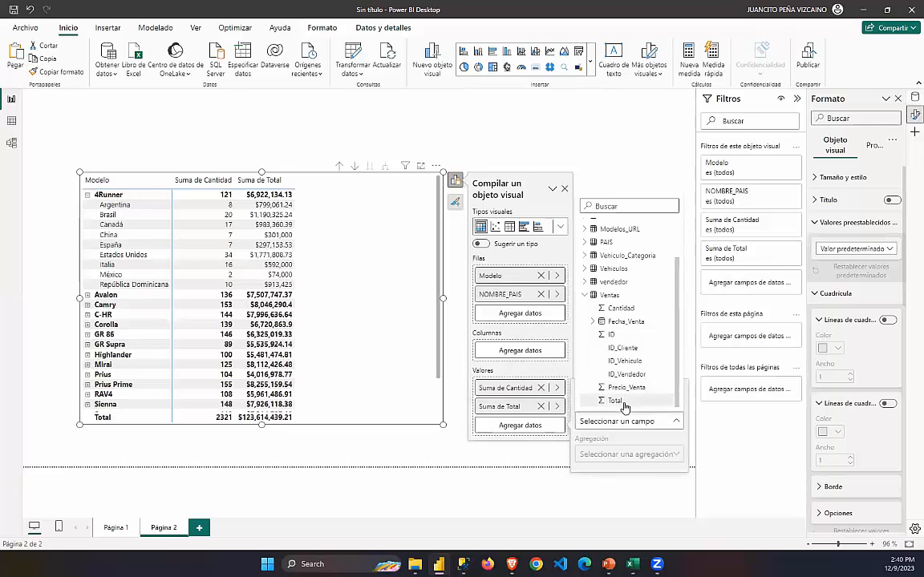
click(586, 295)
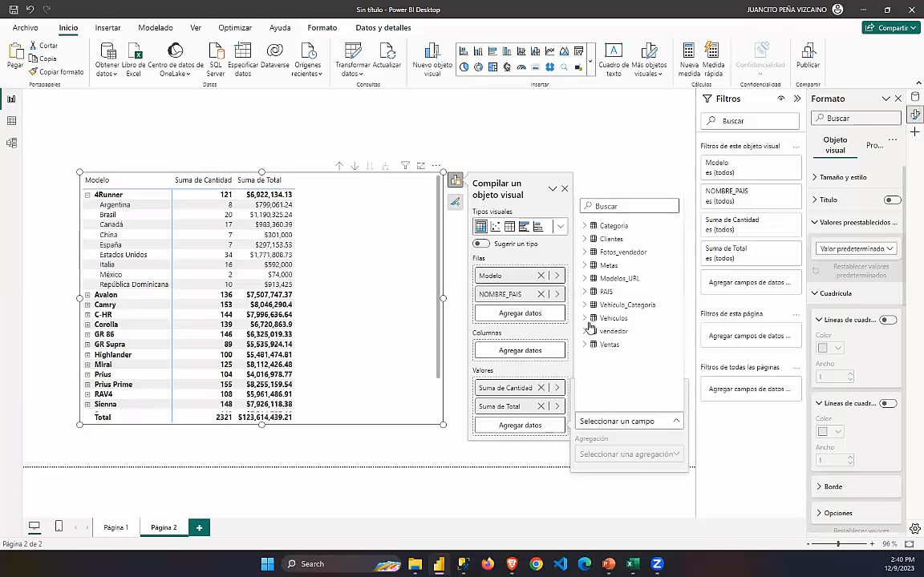
click(586, 268)
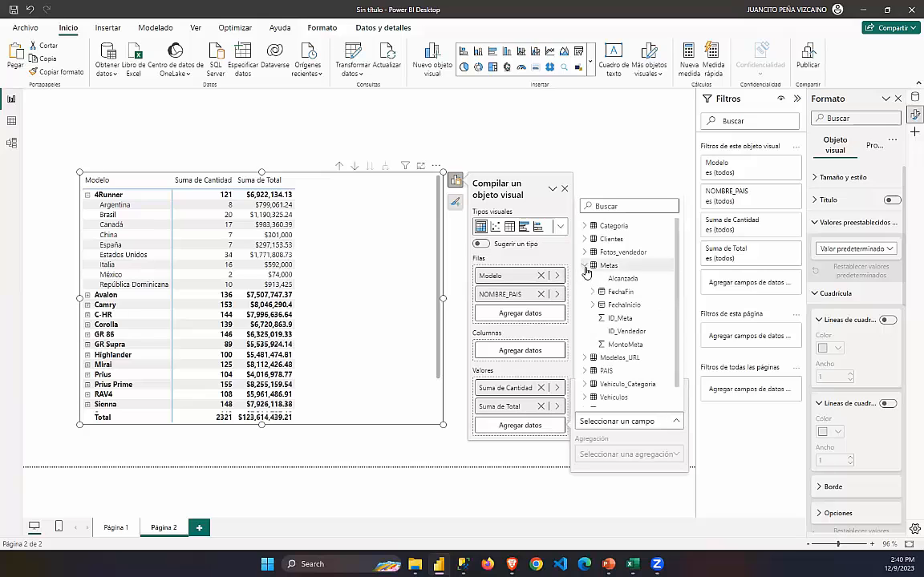
click(628, 345)
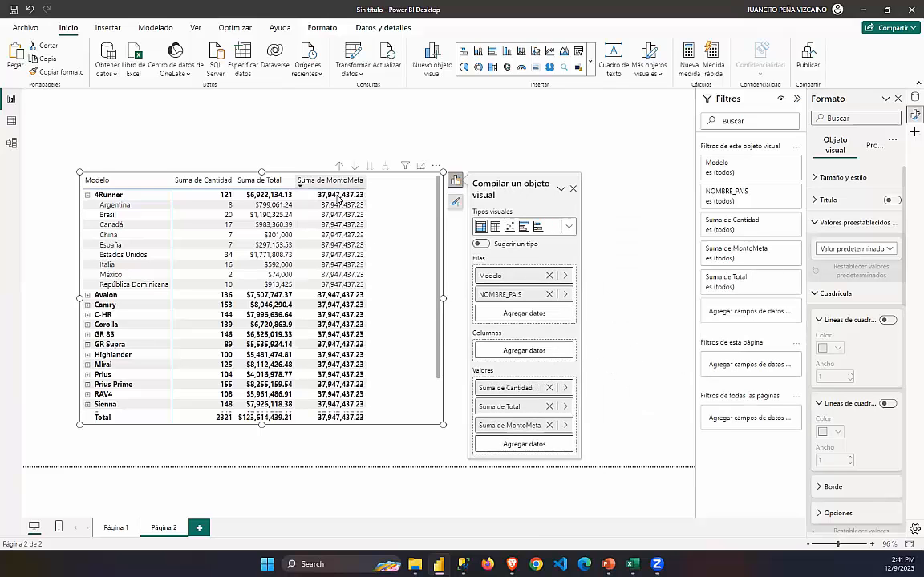
scroll(326, 369, down, 3)
scroll(329, 295, up, 3)
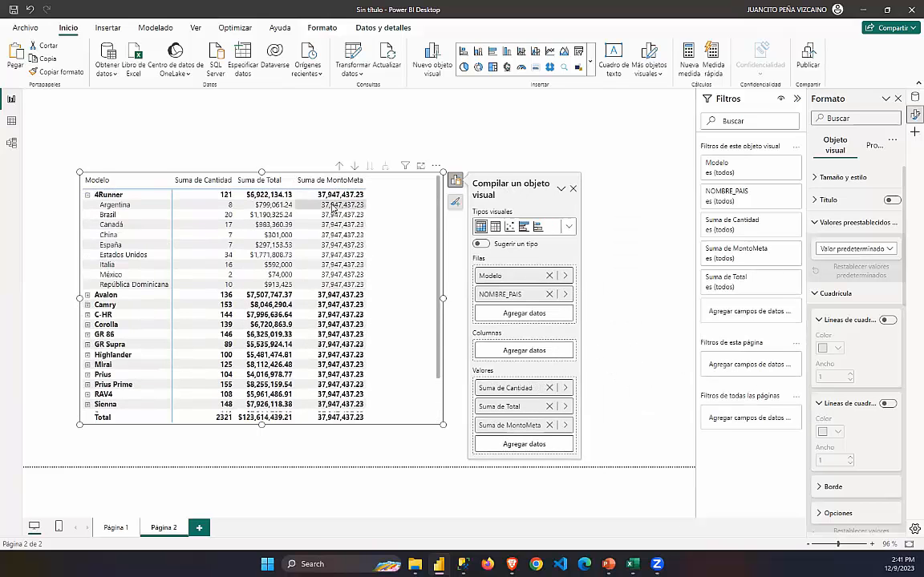
scroll(325, 377, down, 3)
scroll(324, 345, up, 6)
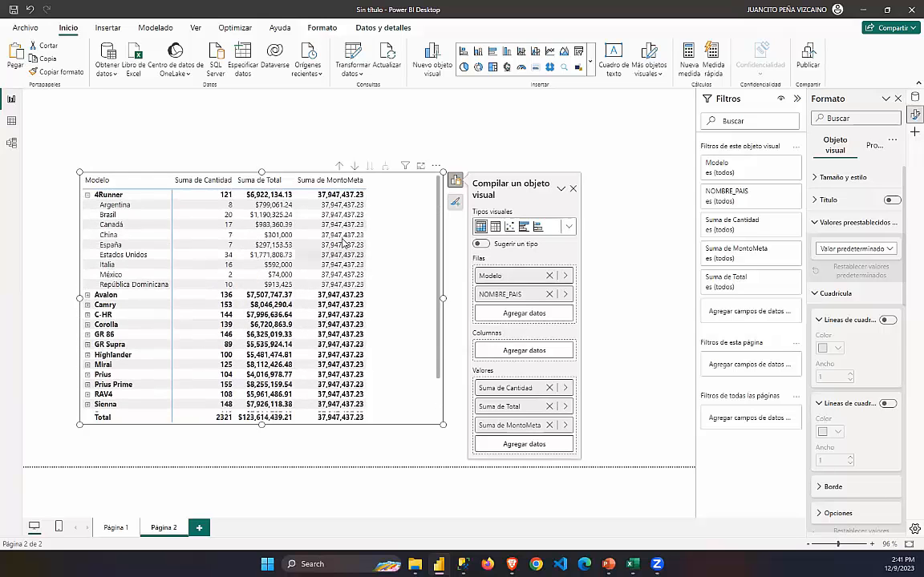
click(549, 425)
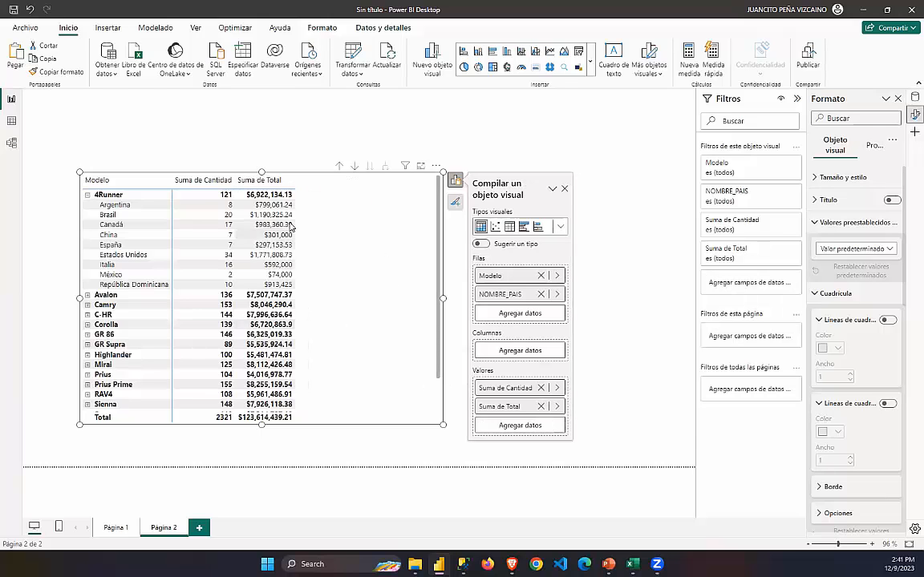
Add Nombre from Clientes as the third row level, and expand Argentina and República Dominicana under 4Runner.
click(533, 313)
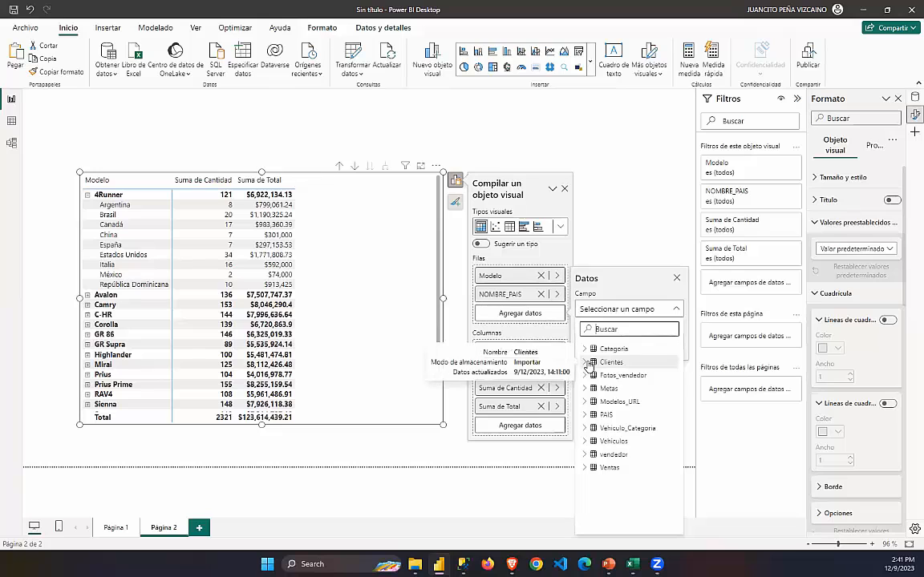
click(591, 363)
click(618, 414)
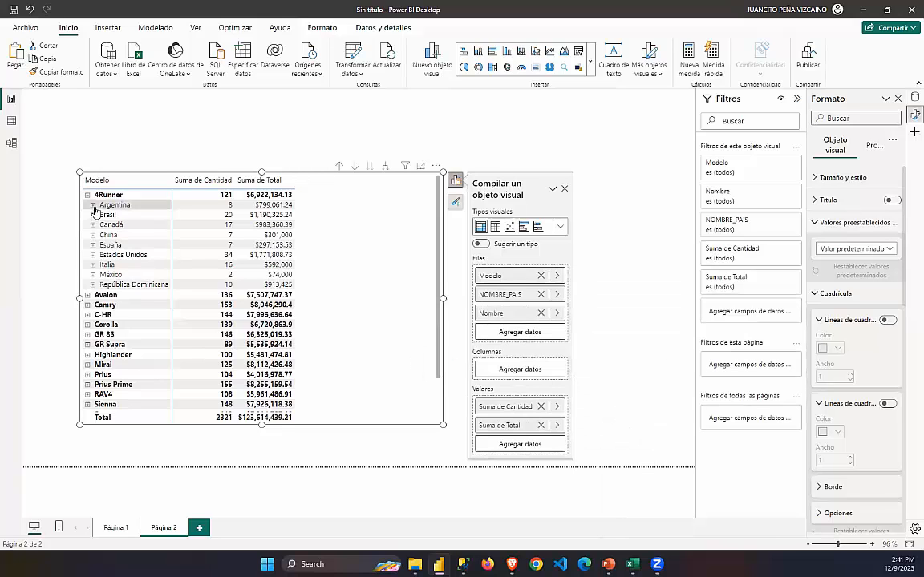
click(93, 206)
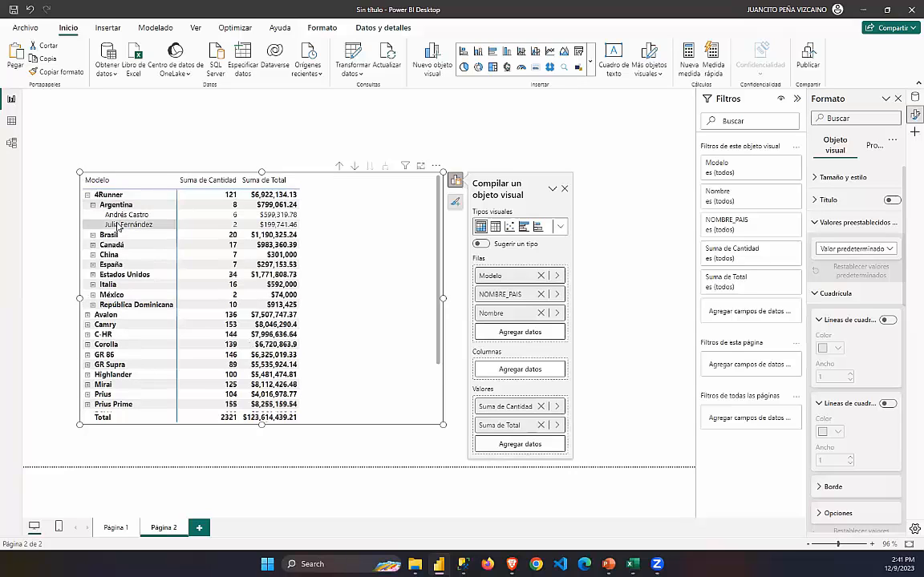
click(93, 305)
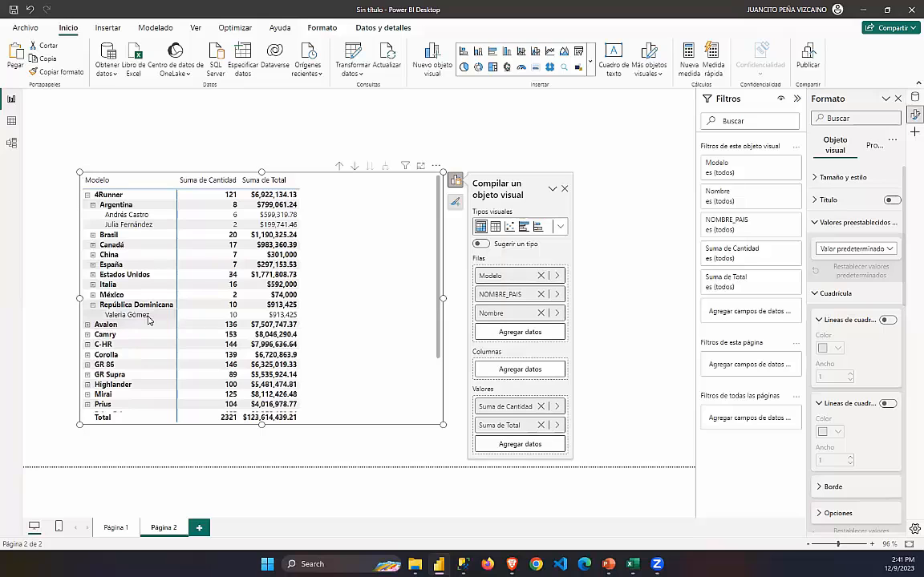
click(148, 317)
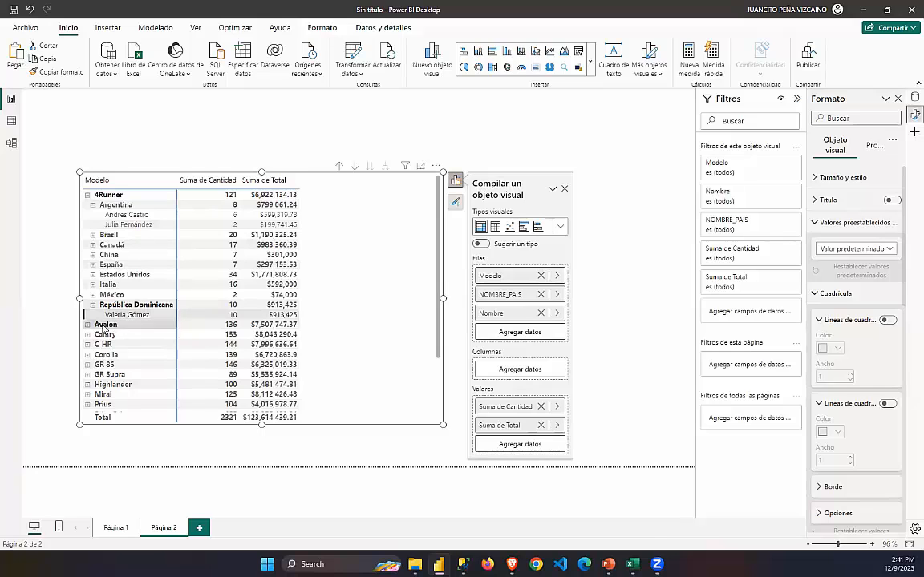
Expand the Yaris row and its República Dominicana entry to examine the sales by client.
scroll(101, 405, down, 3)
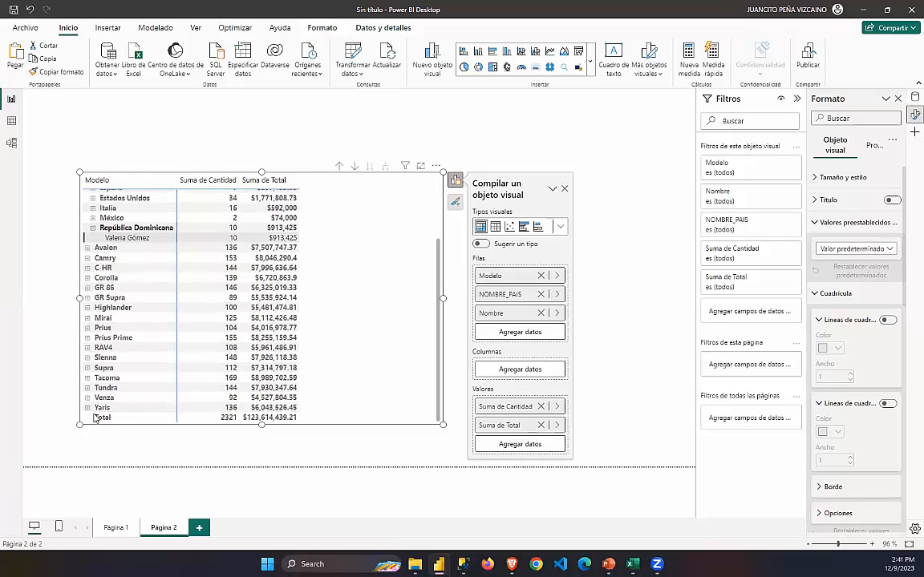
click(87, 407)
scroll(116, 352, down, 4)
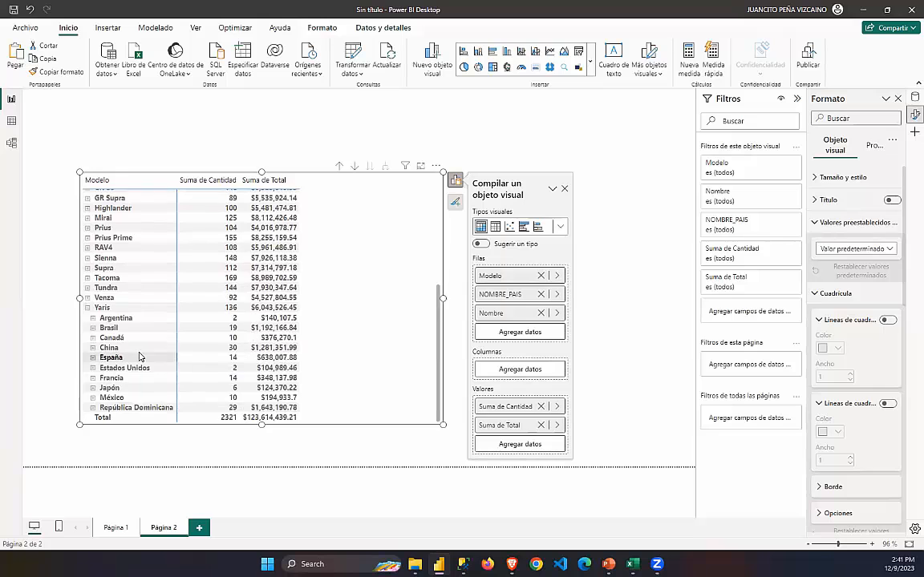
click(97, 410)
click(92, 407)
scroll(105, 401, down, 2)
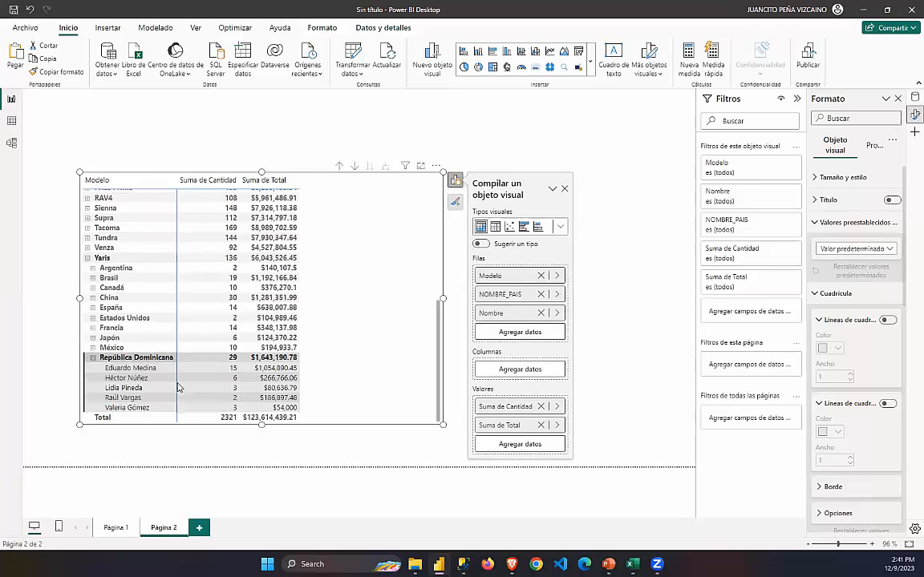
scroll(227, 385, up, 10)
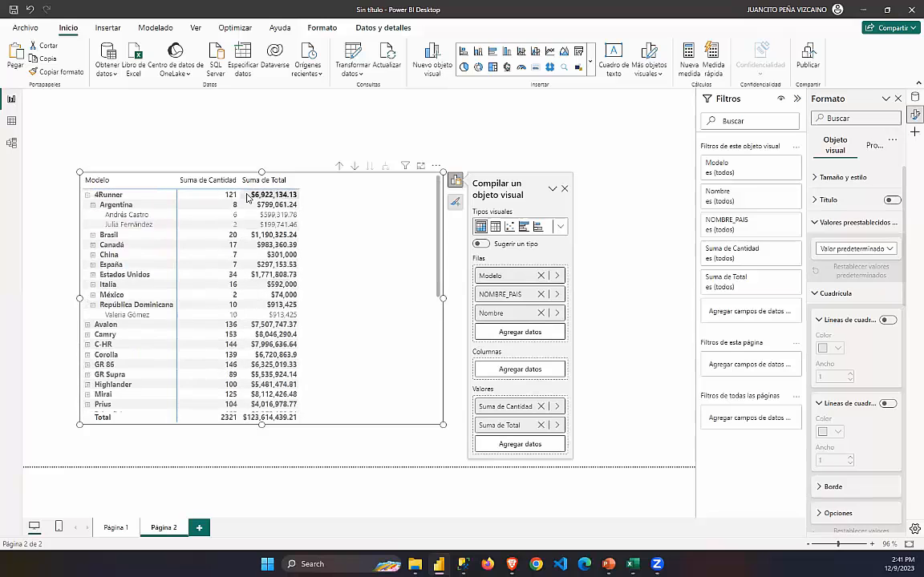
Insert a Text Filter visual above the matrix, and shrink it to roughly the width of the matrix columns.
click(221, 121)
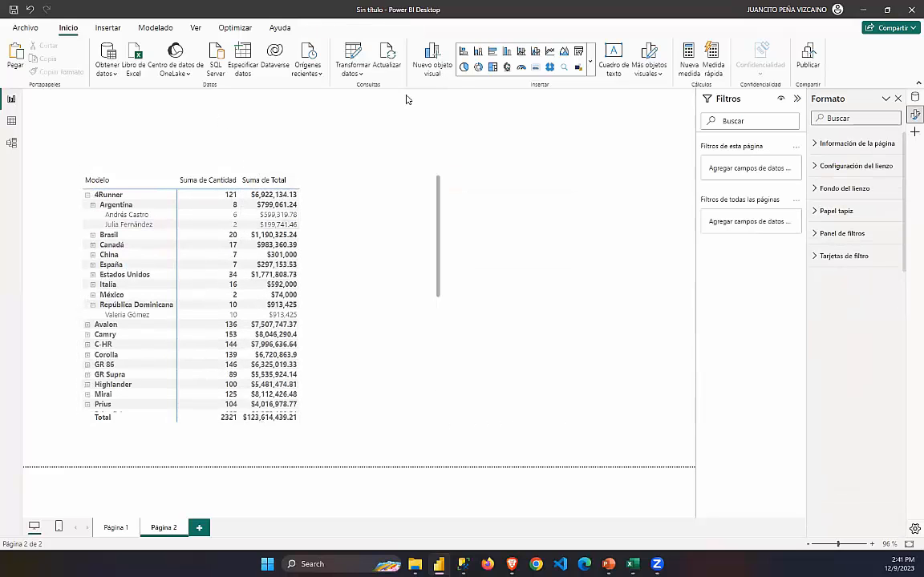
click(565, 69)
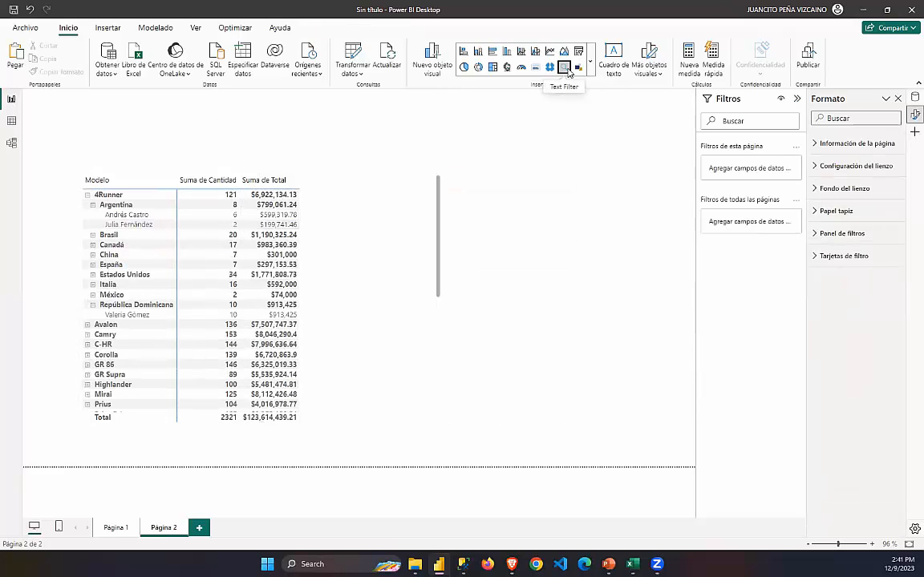
drag(263, 349, 262, 164)
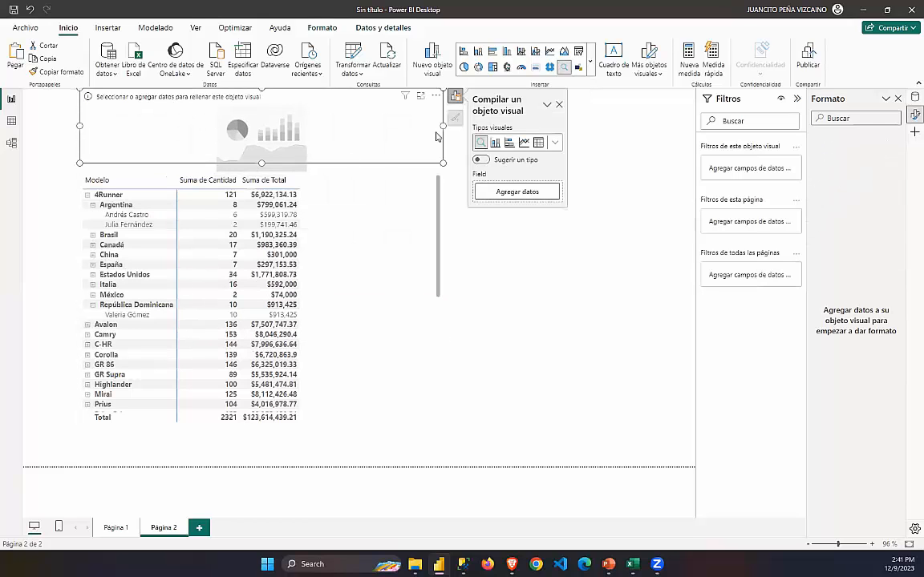
drag(442, 127, 313, 127)
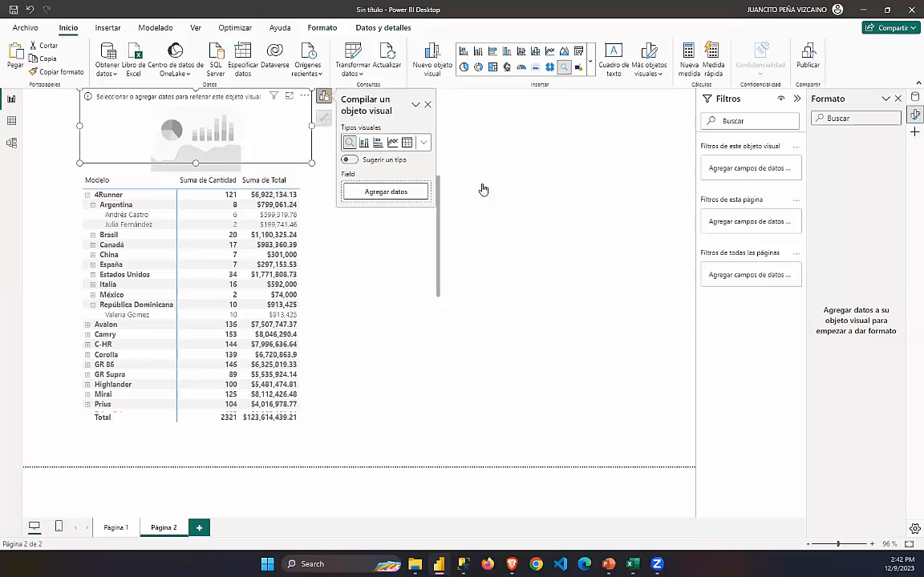
Assign Nombre from the vendedor table as the text filter's field.
click(386, 193)
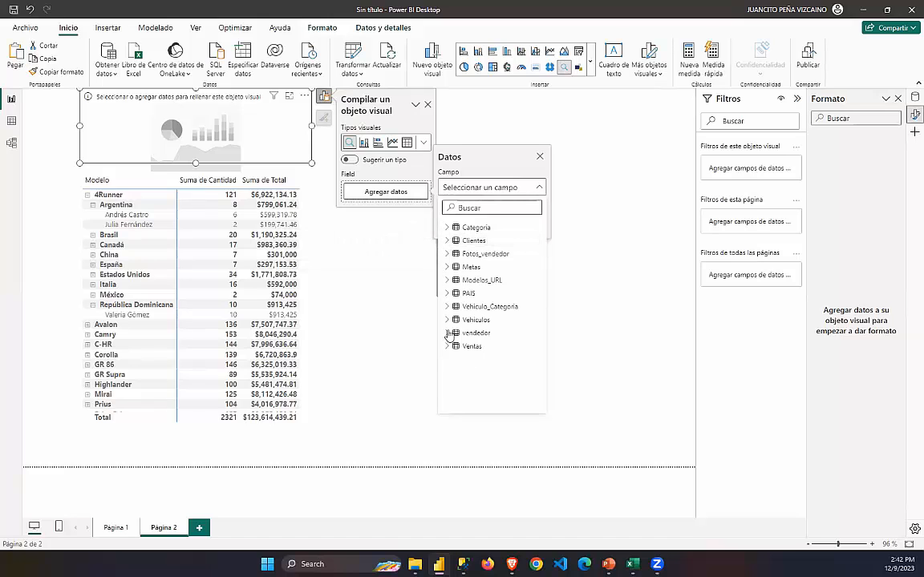
click(475, 334)
click(481, 370)
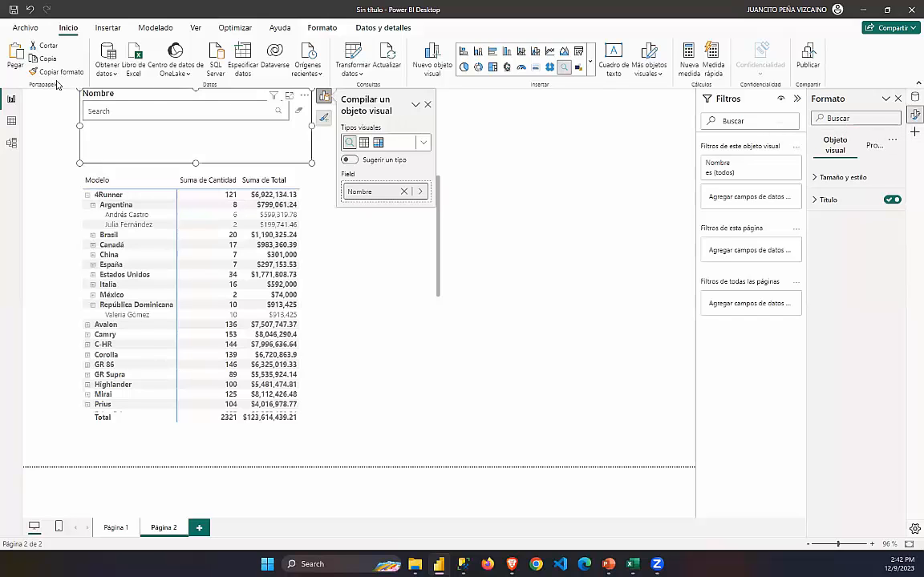
Look up the seller names in the vendedor table, and filter the matrix by one seller's first name.
click(13, 125)
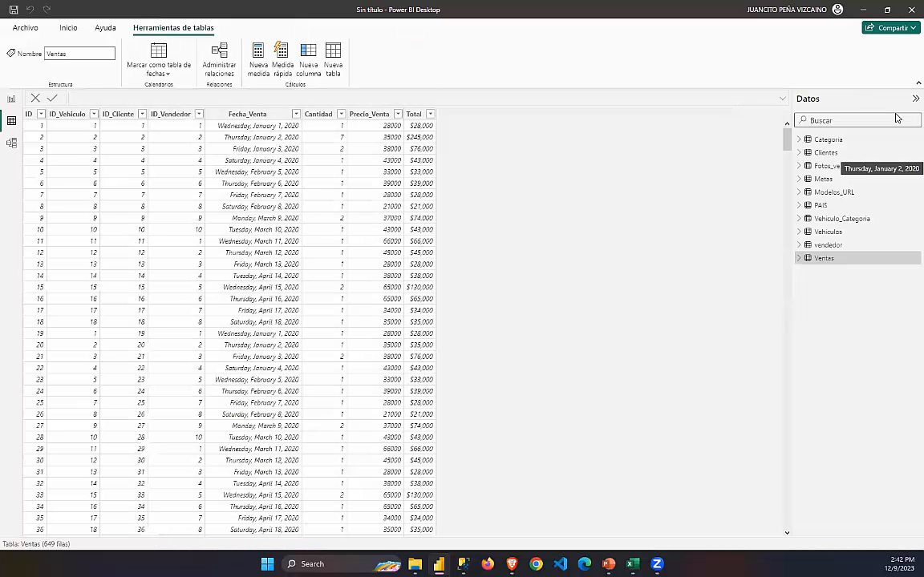
click(826, 245)
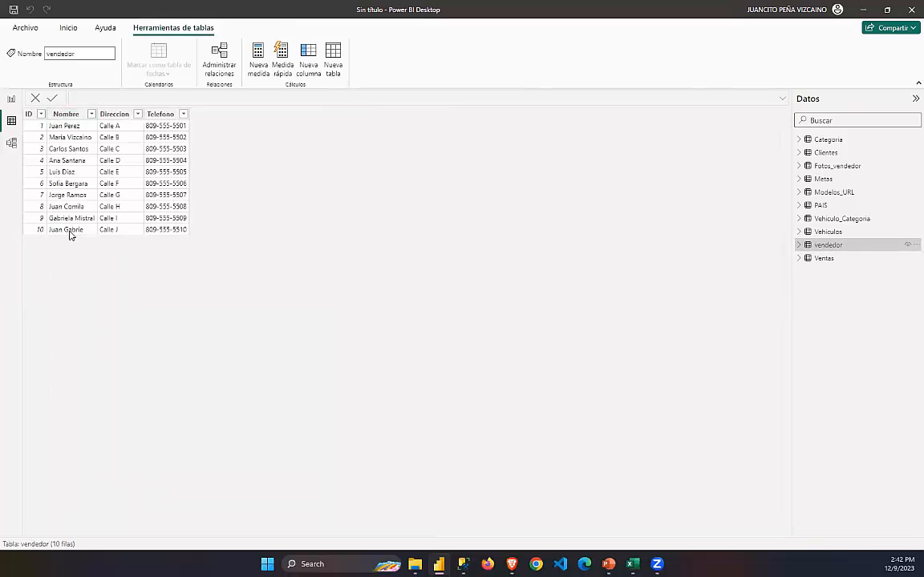
click(12, 99)
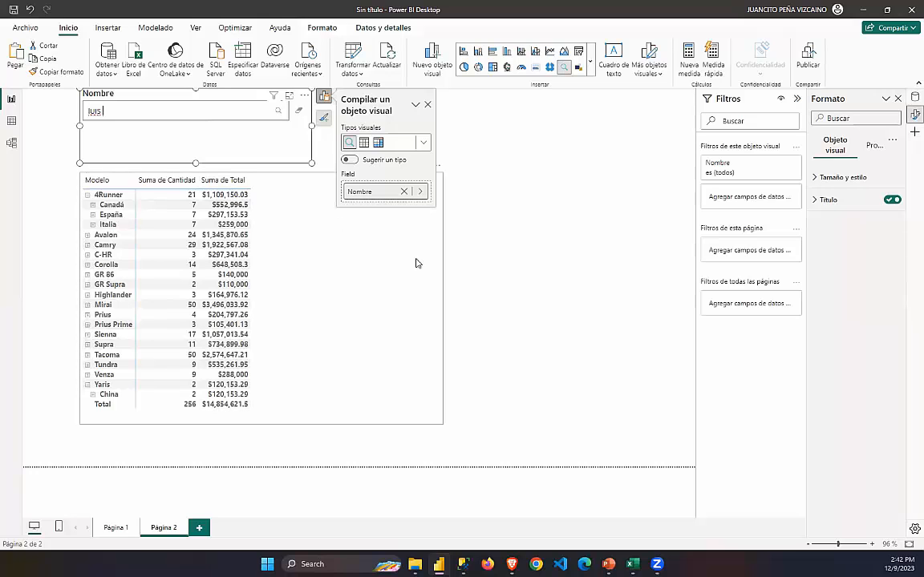
click(497, 165)
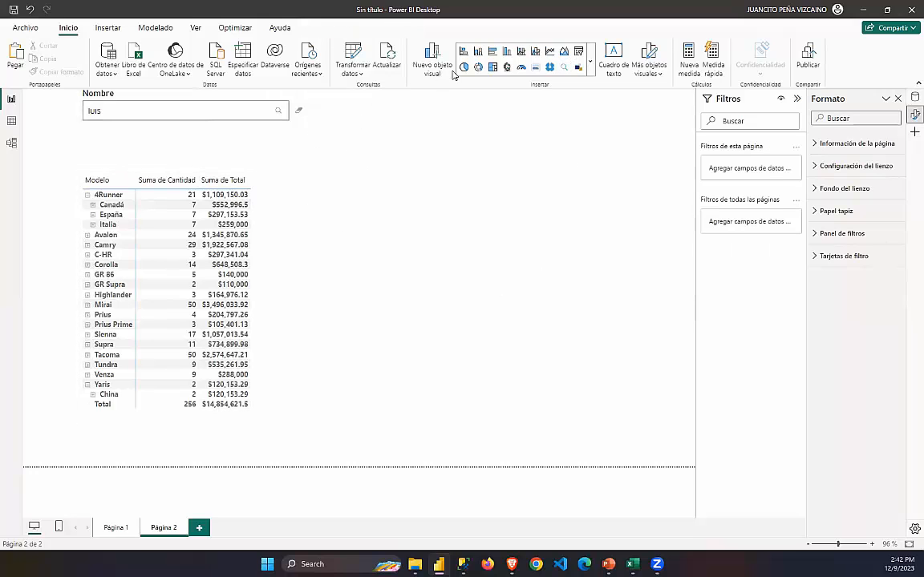
Insert a Card visual, place it beside the text filter in the page's upper-right area, and enlarge it.
click(589, 70)
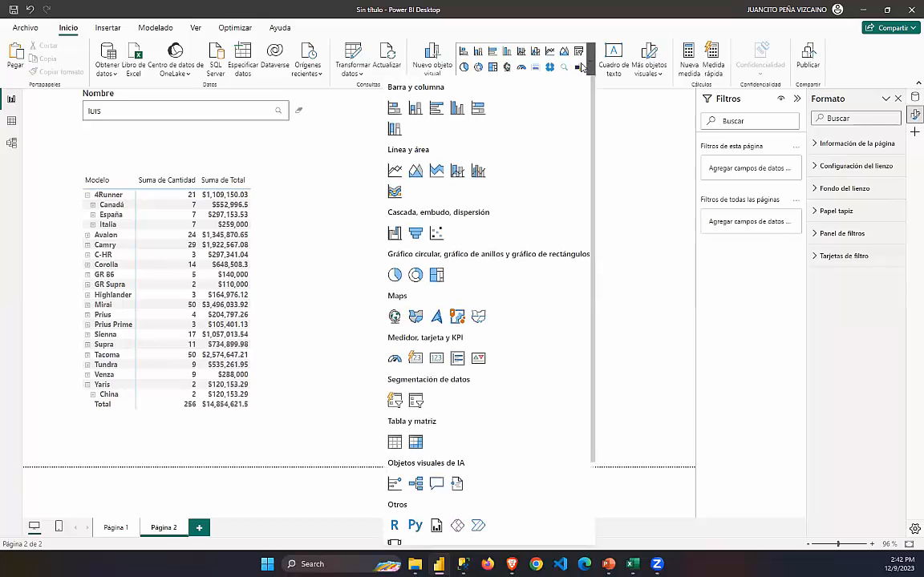
click(438, 360)
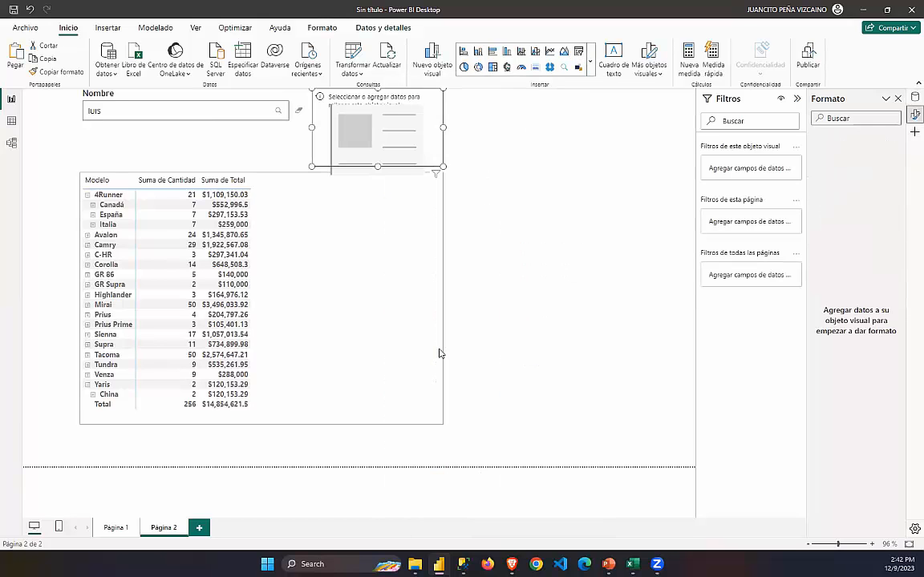
drag(448, 145, 694, 176)
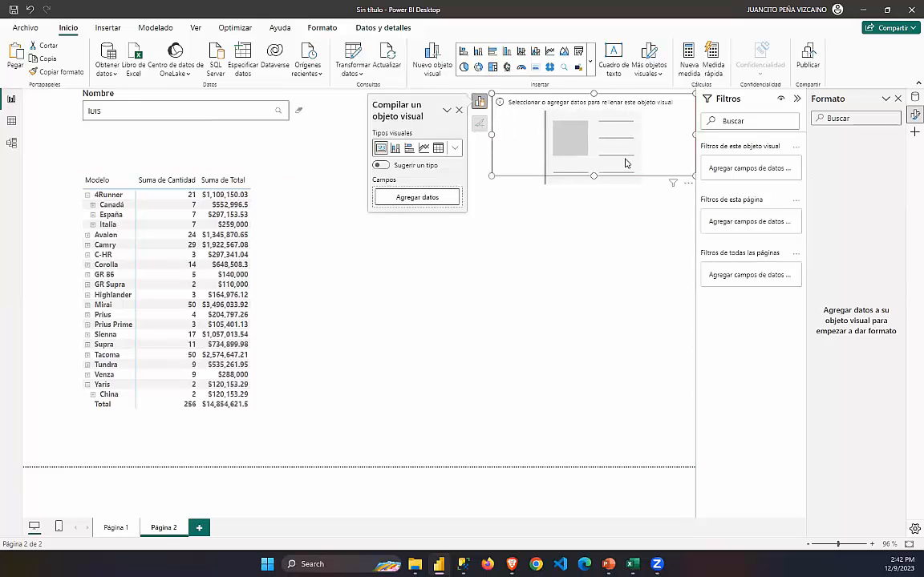
drag(627, 159, 603, 160)
drag(657, 177, 674, 197)
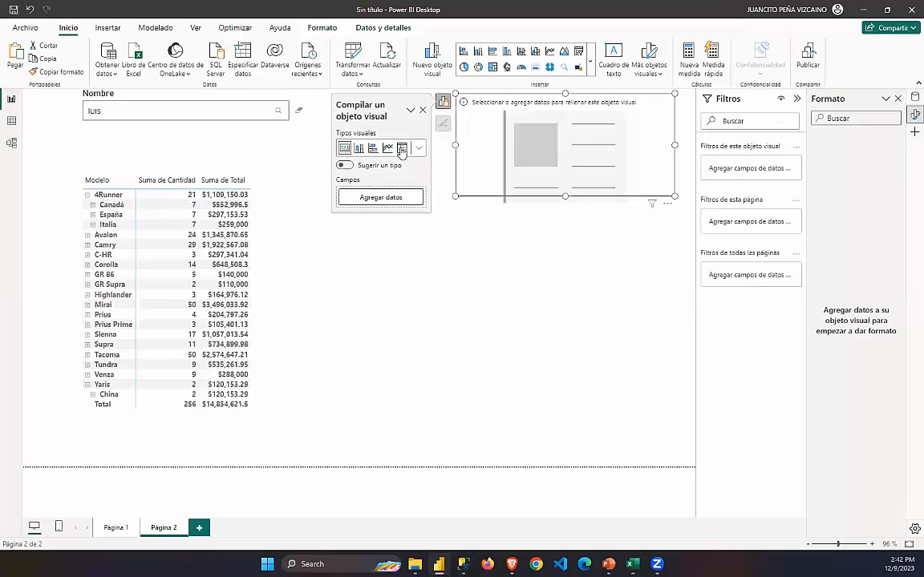
Add Total from the Ventas table as the card's field.
click(396, 197)
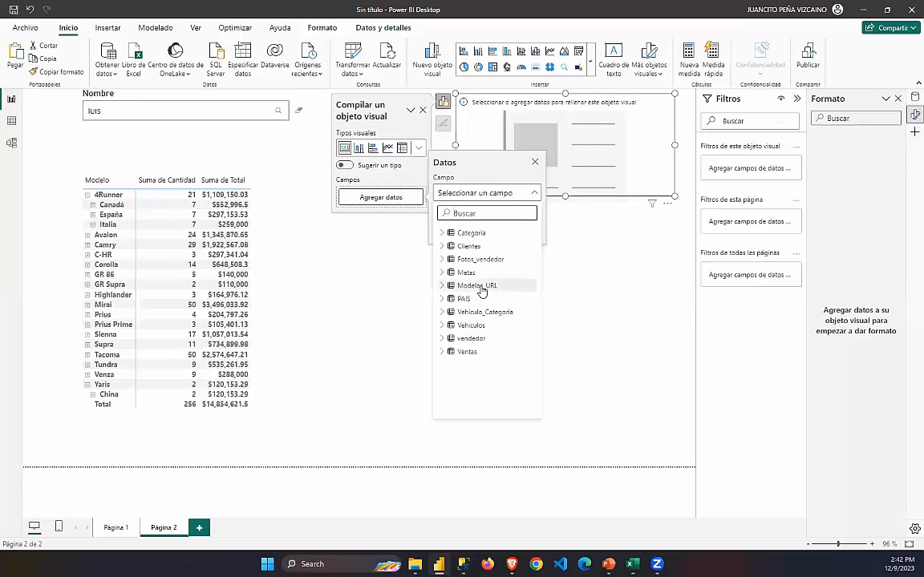
click(449, 358)
scroll(459, 381, down, 2)
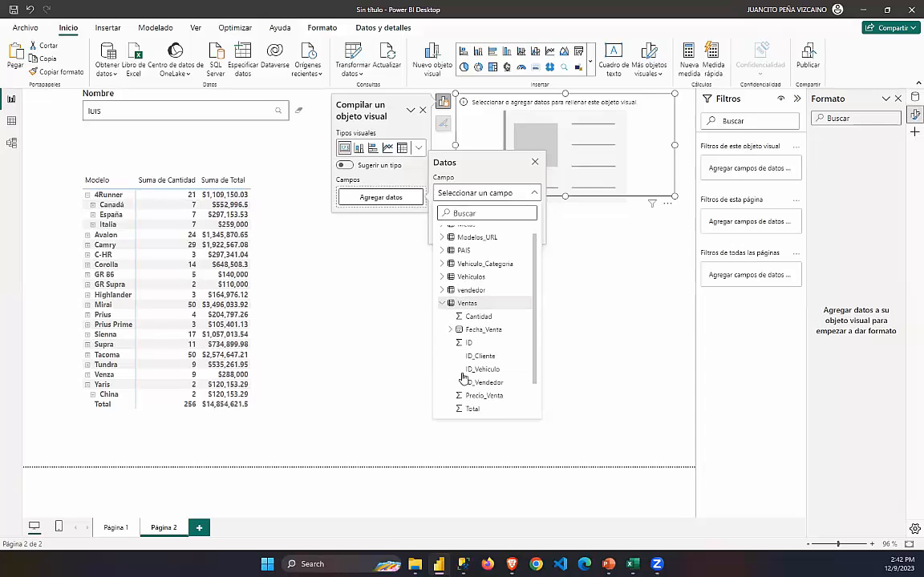
click(472, 407)
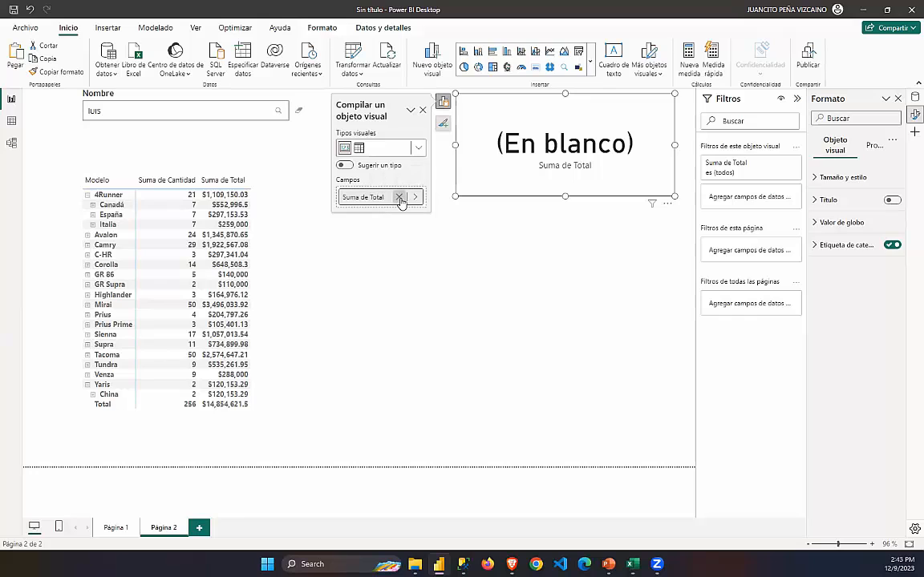
Clear the seller text filter, and compare the card's total with the card on Página 1.
click(294, 114)
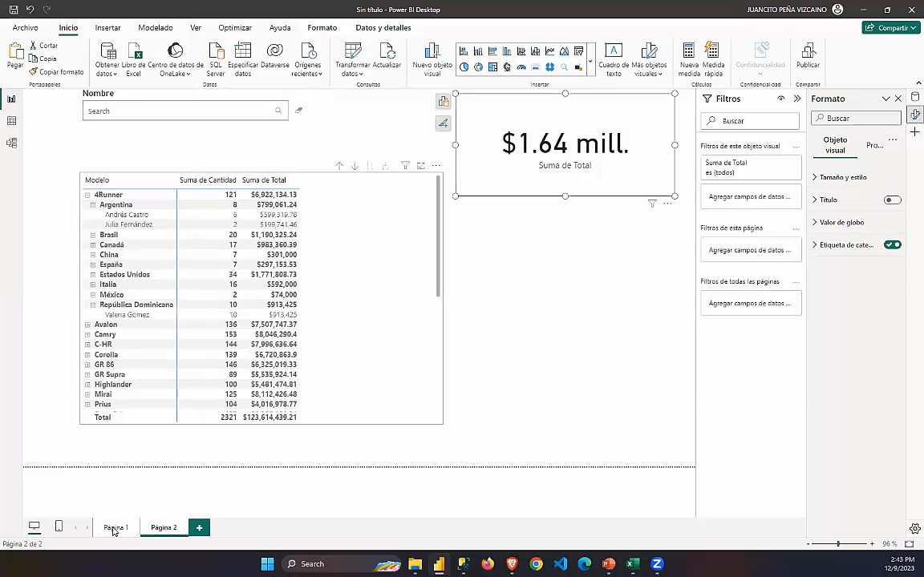
key(Tab)
click(115, 528)
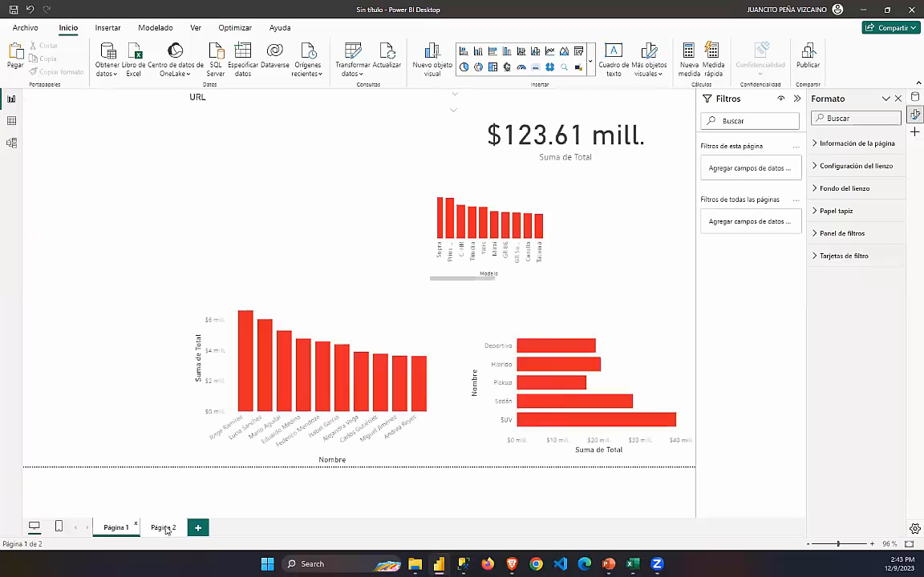
click(164, 529)
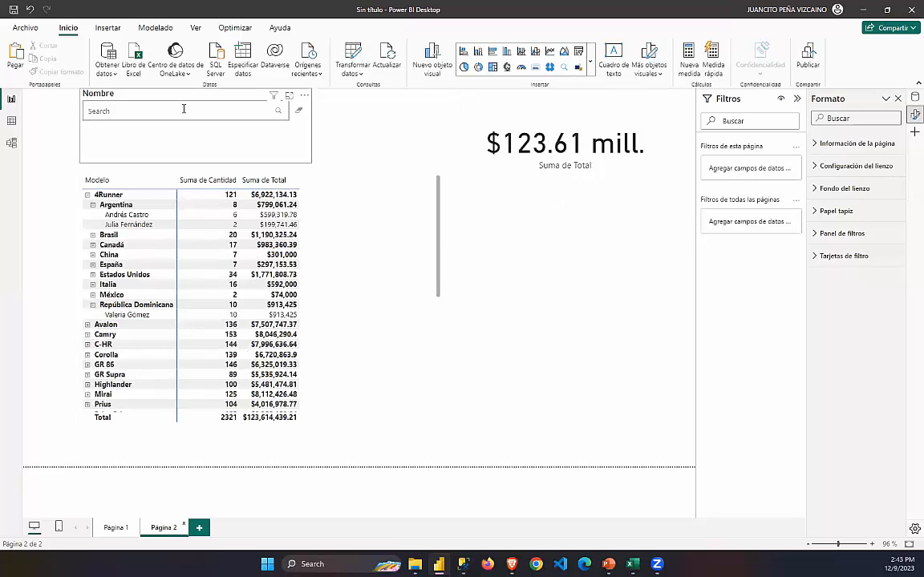
Test the seller filter with one seller's first name, and replace it with another seller's partial name.
text(LUIS)
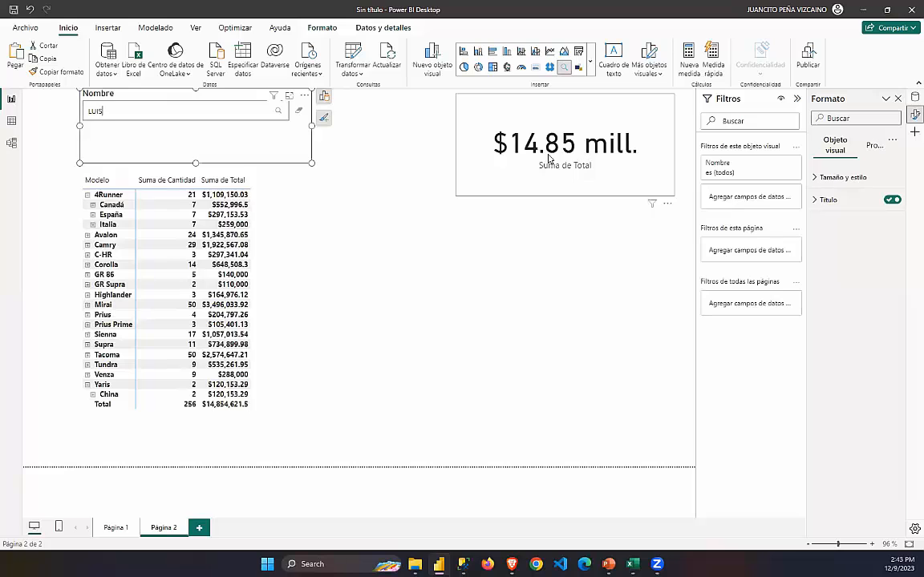
drag(106, 111, 41, 113)
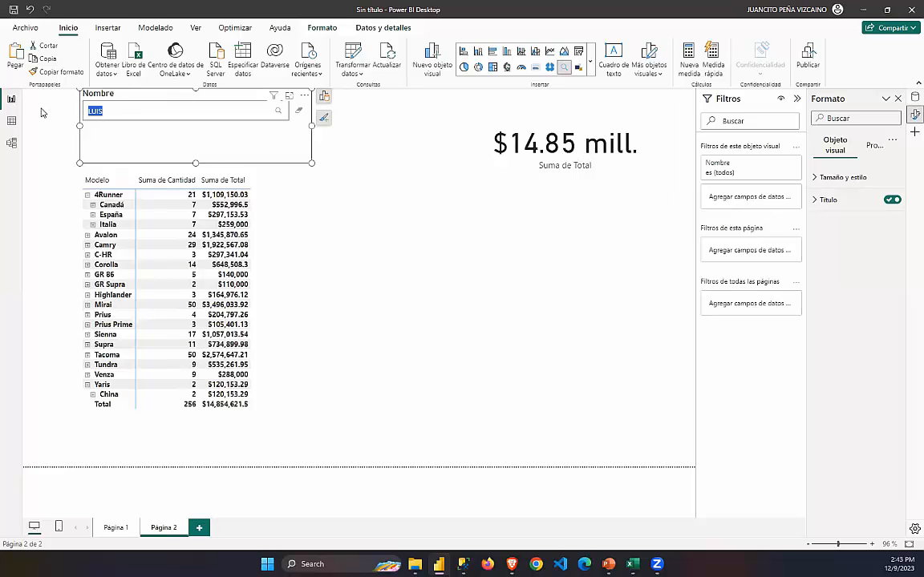
text(JUAN GA)
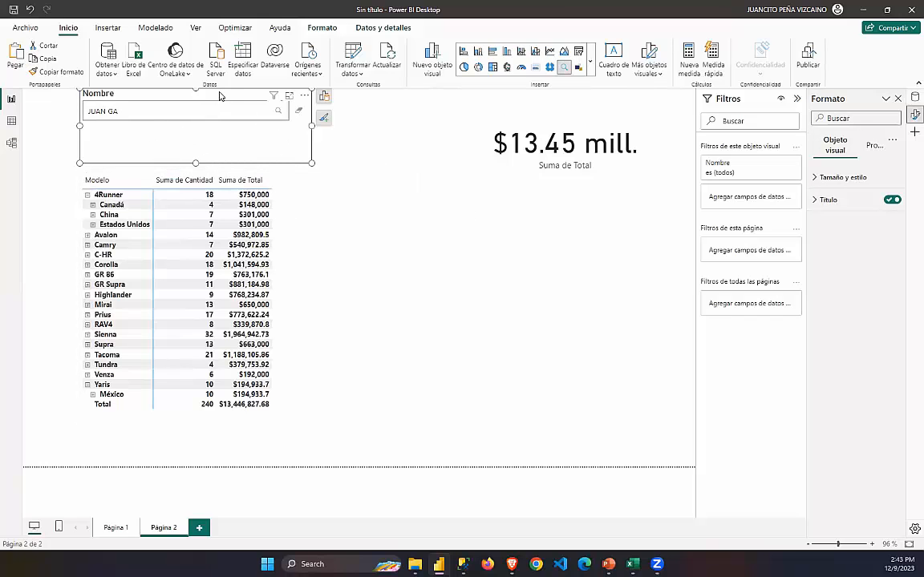
Duplicate the seller text filter, and replace the copy's field with Nombre from the Clientes table.
key(ctrl+c)
key(ctrl+v)
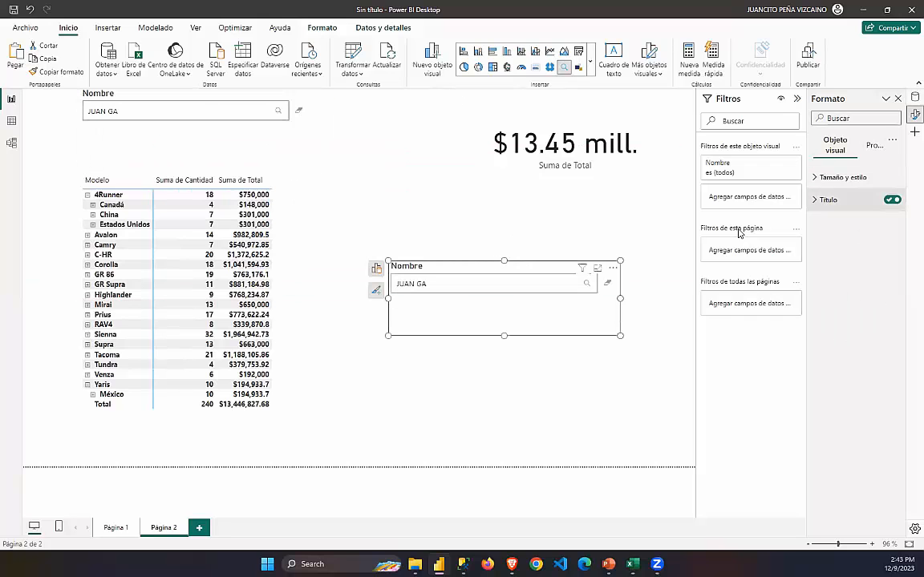
click(376, 268)
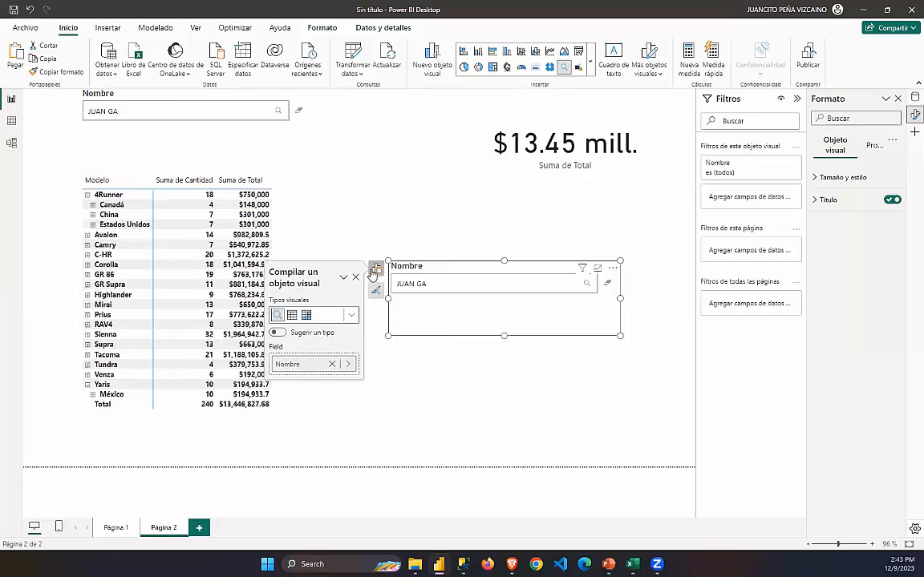
click(332, 364)
click(315, 366)
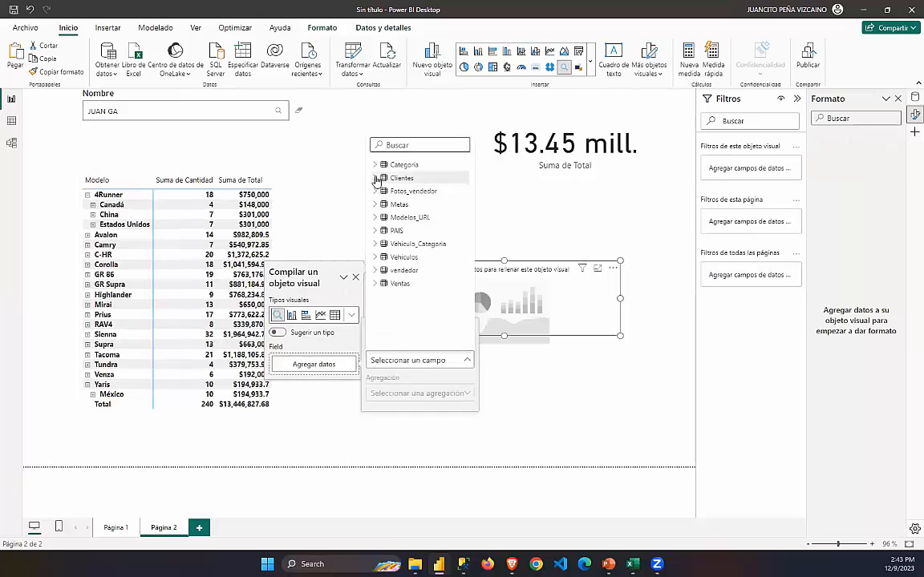
click(401, 178)
click(411, 232)
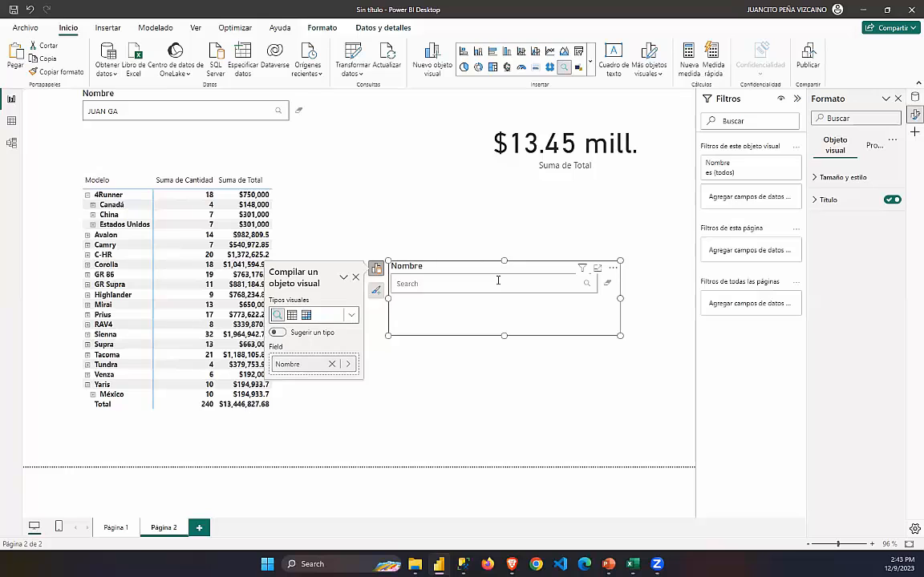
Try the client text filter with an unaccented first name, and clear both text filters.
key(Return)
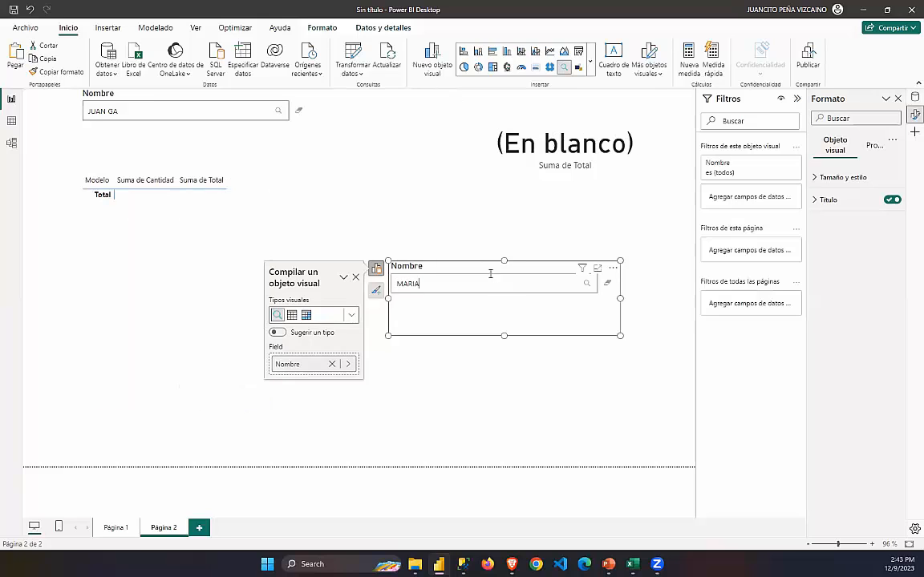
click(297, 112)
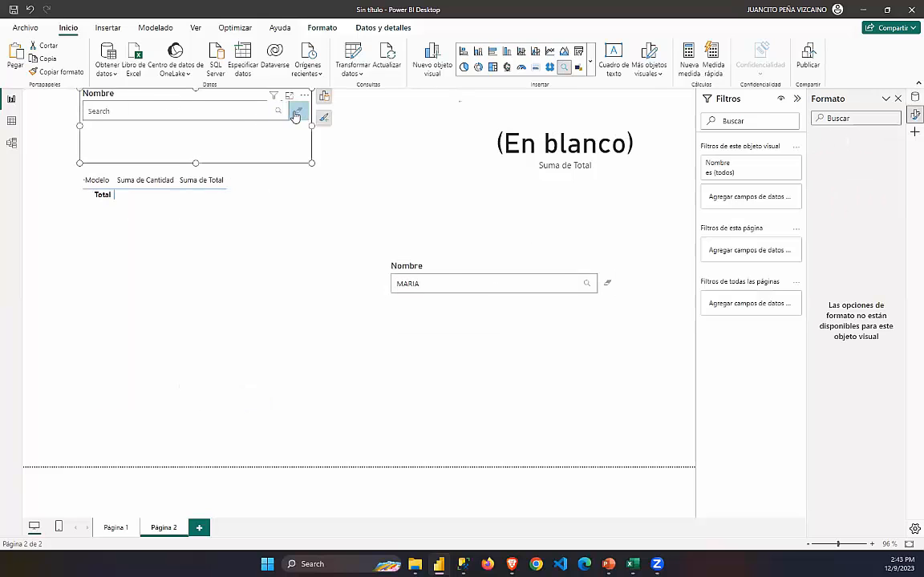
click(608, 288)
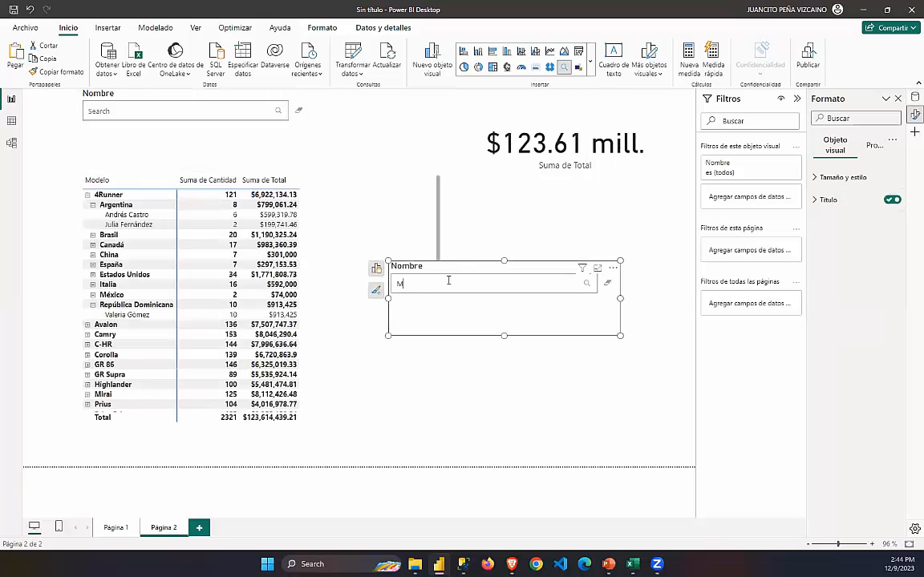
Filter the page by a client's accented first name, and move the client text filter up beneath the card.
key(Return)
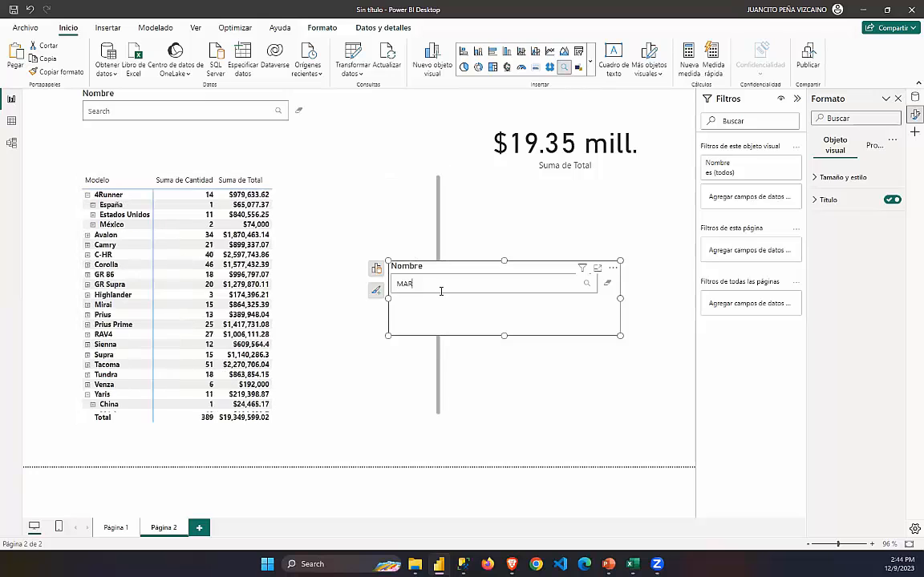
key(Return)
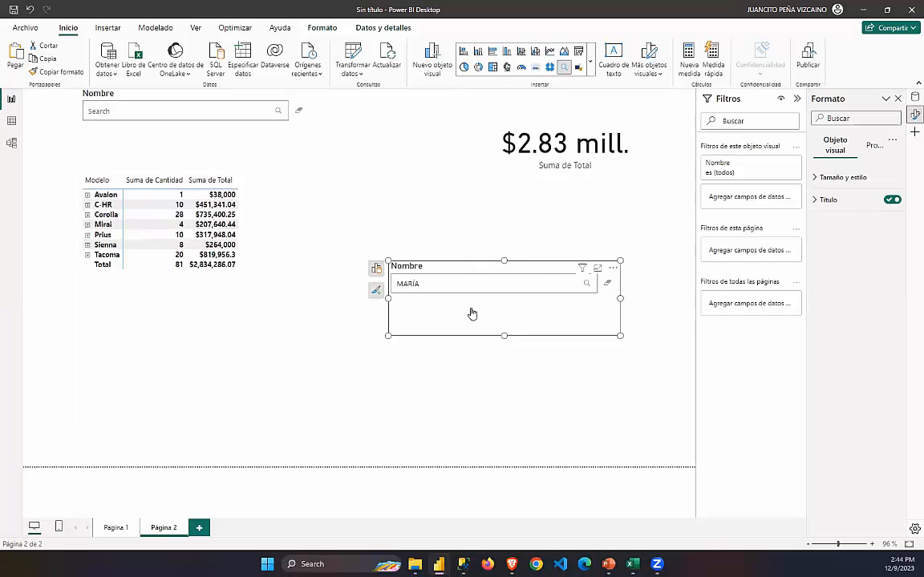
drag(473, 289, 534, 239)
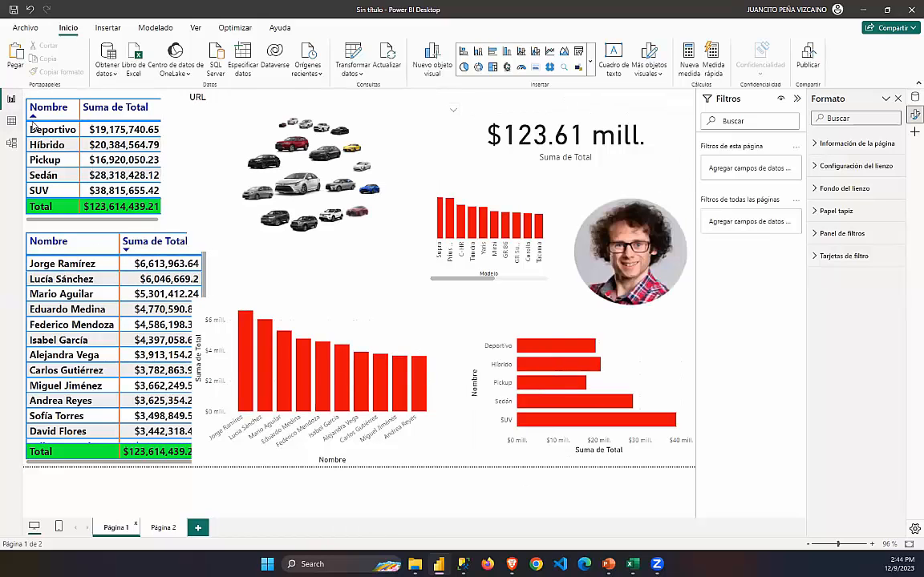
Examine the relationships between the tables in the data model, and return to the report.
click(12, 142)
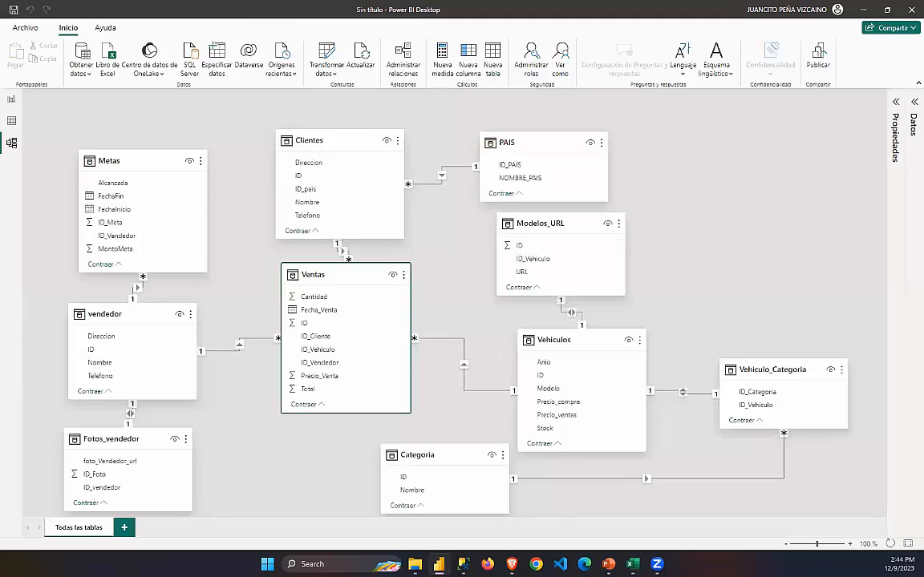
click(11, 102)
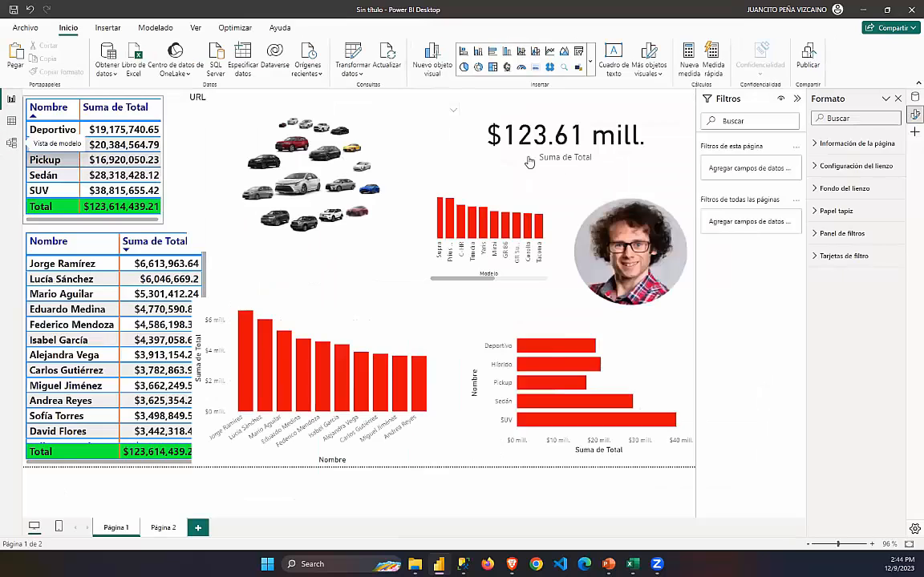